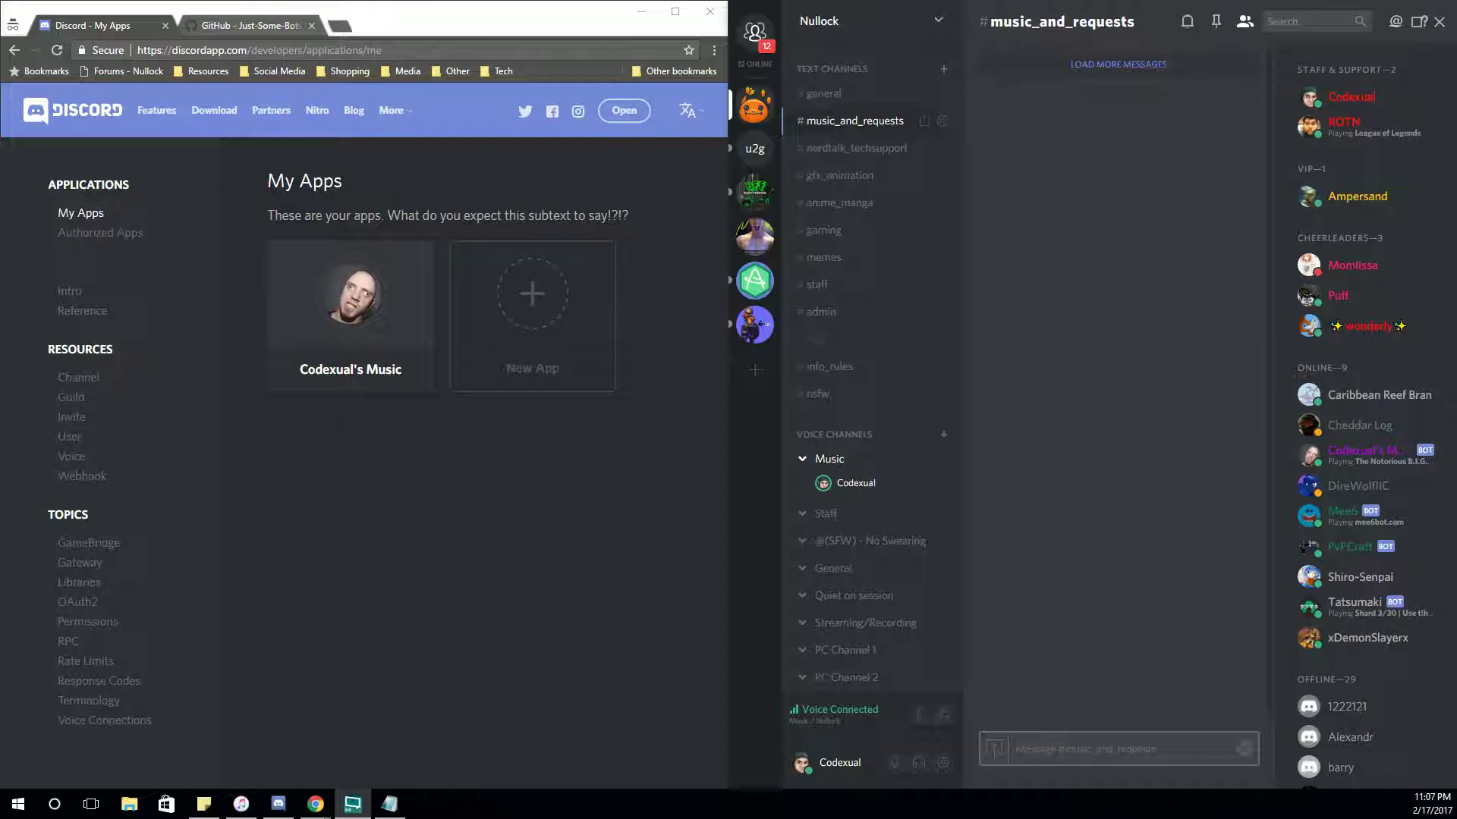
{"action": "left_click", "coordinate": [421, 520]}
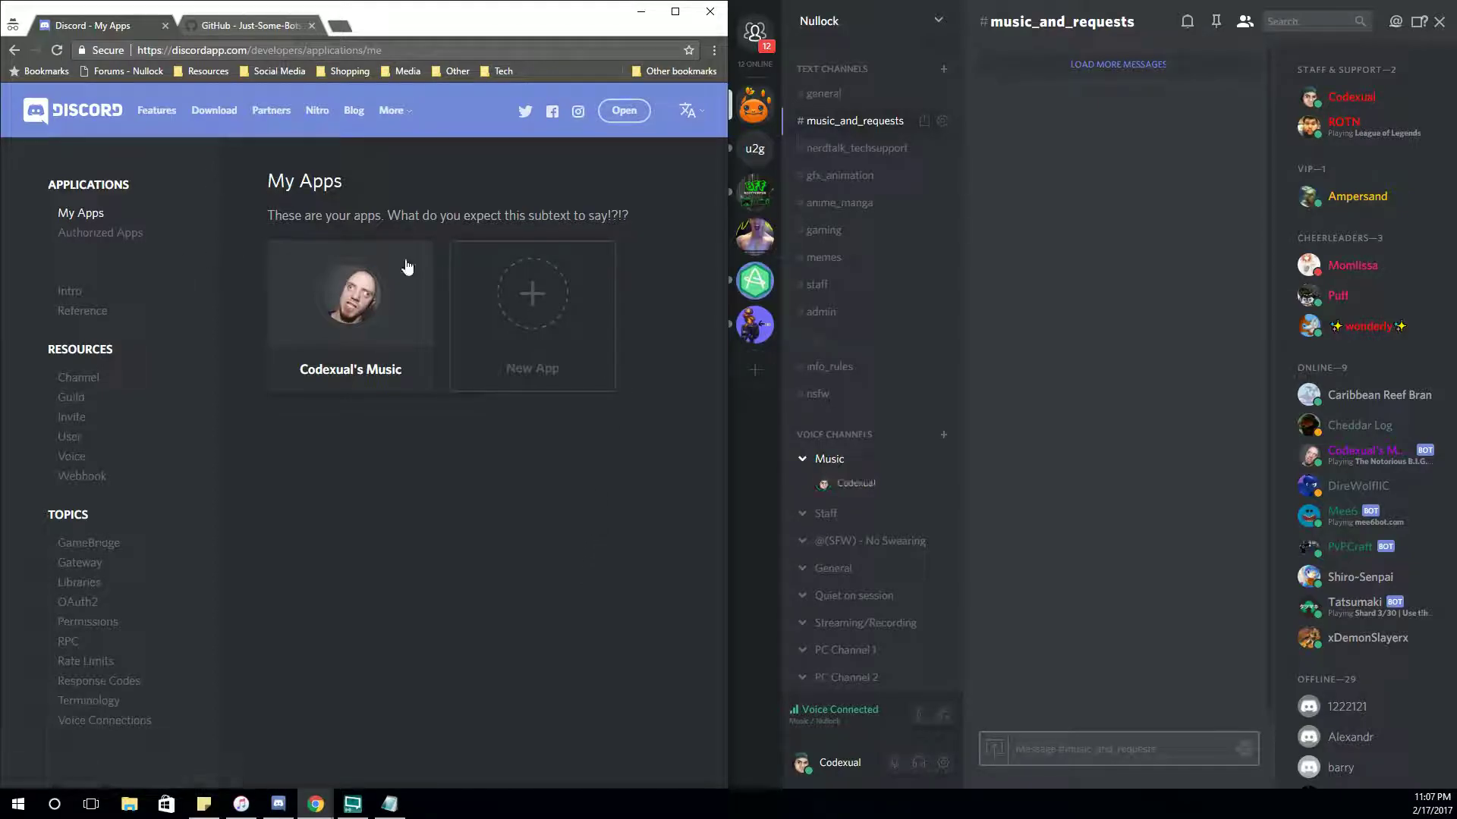
{"action": "left_click", "coordinate": [181, 49]}
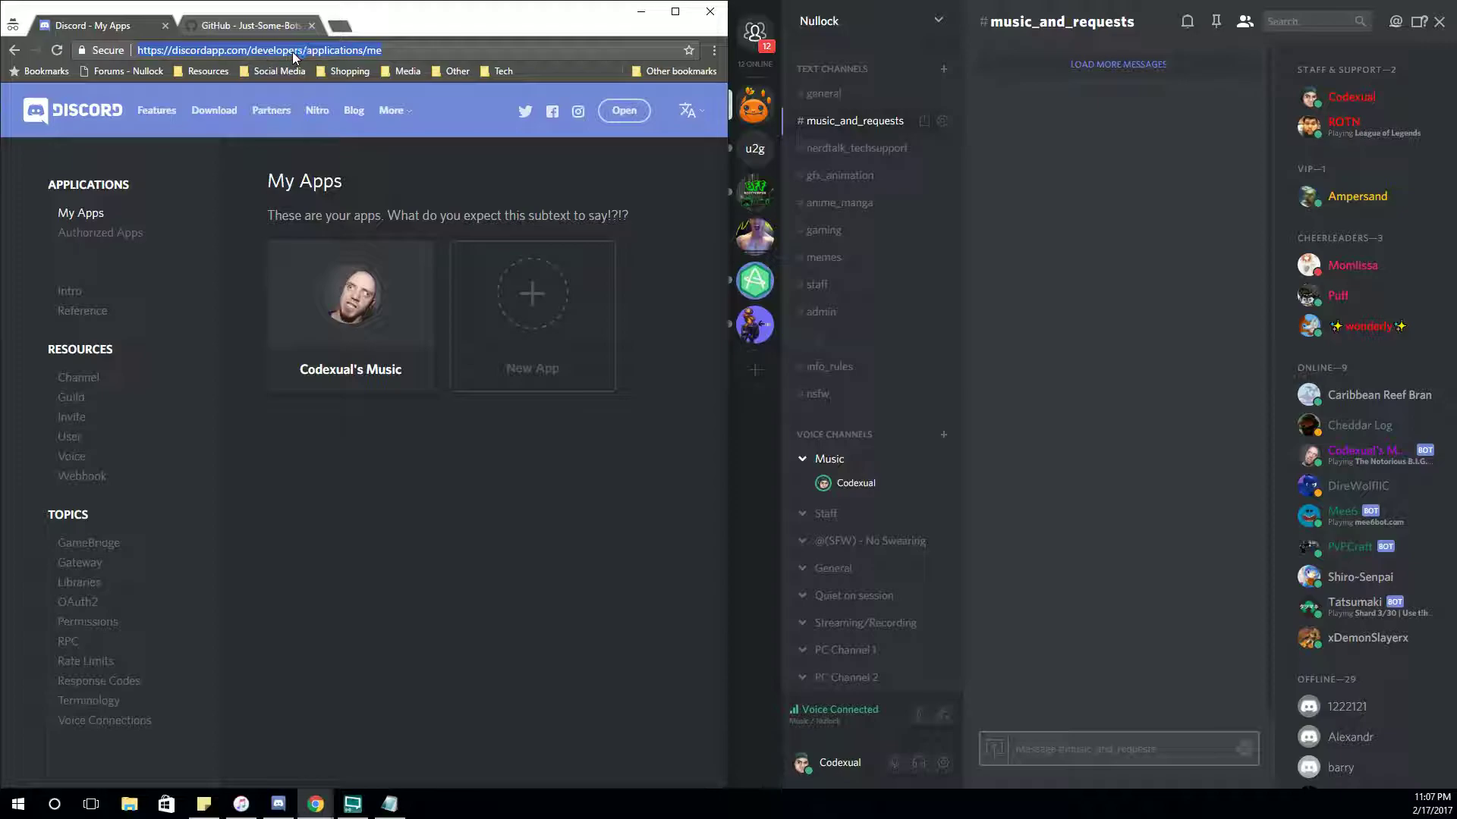
{"action": "left_click", "coordinate": [354, 511]}
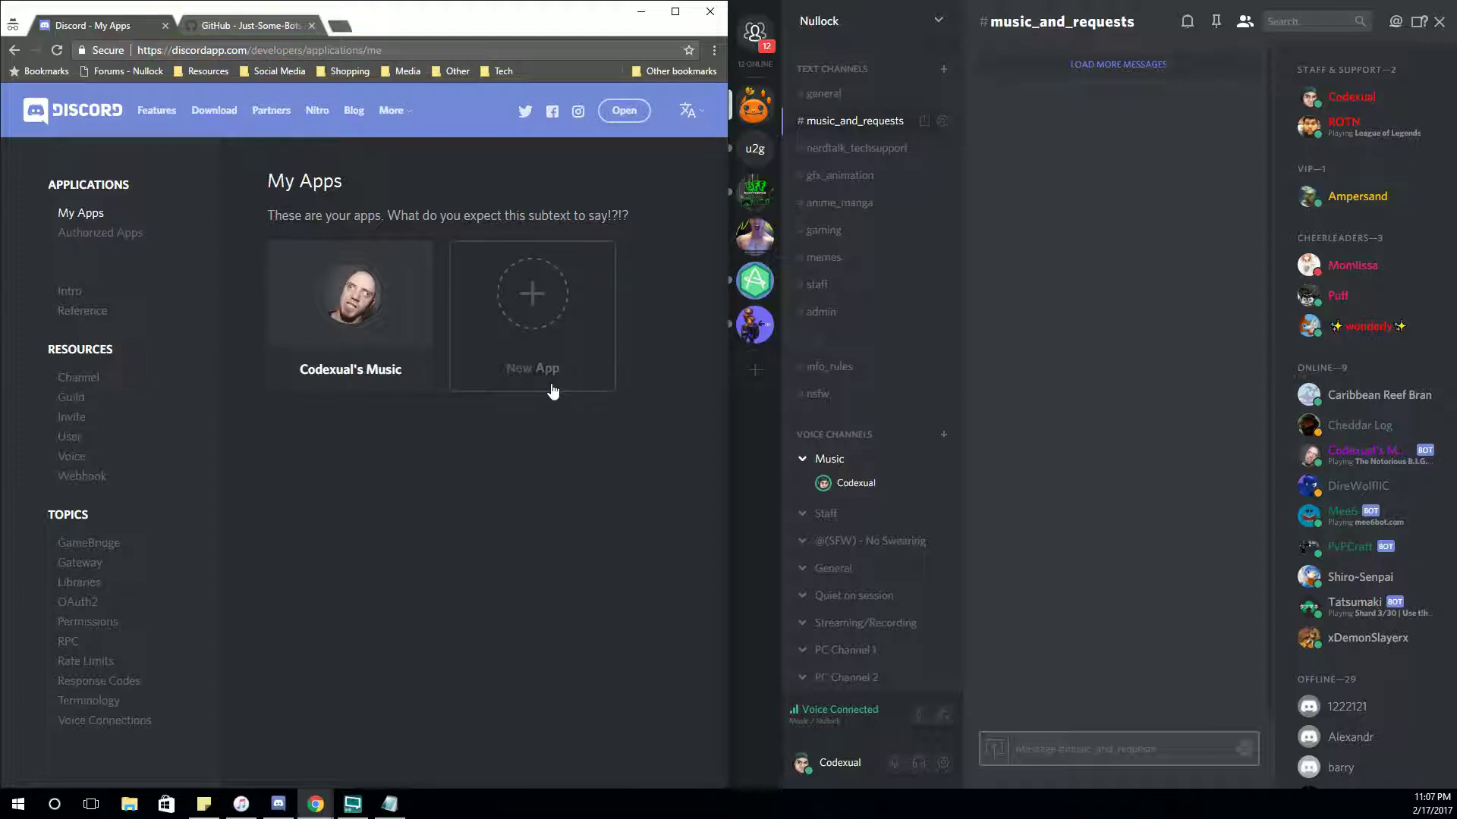
Create a new Discord developer application with the app name CodexualNumber1
{"action": "left_click", "coordinate": [565, 307]}
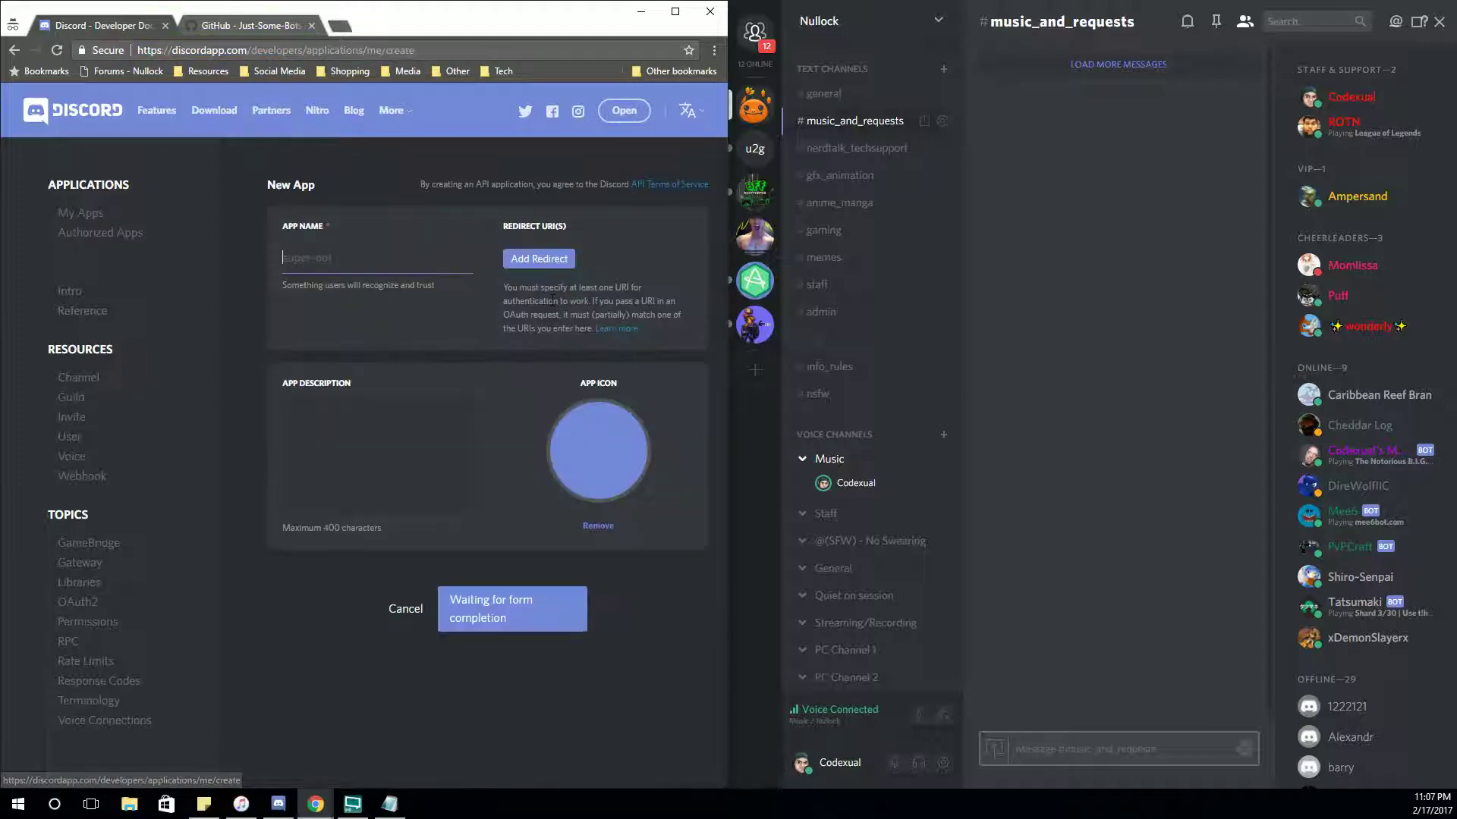
{"action": "left_click", "coordinate": [394, 252]}
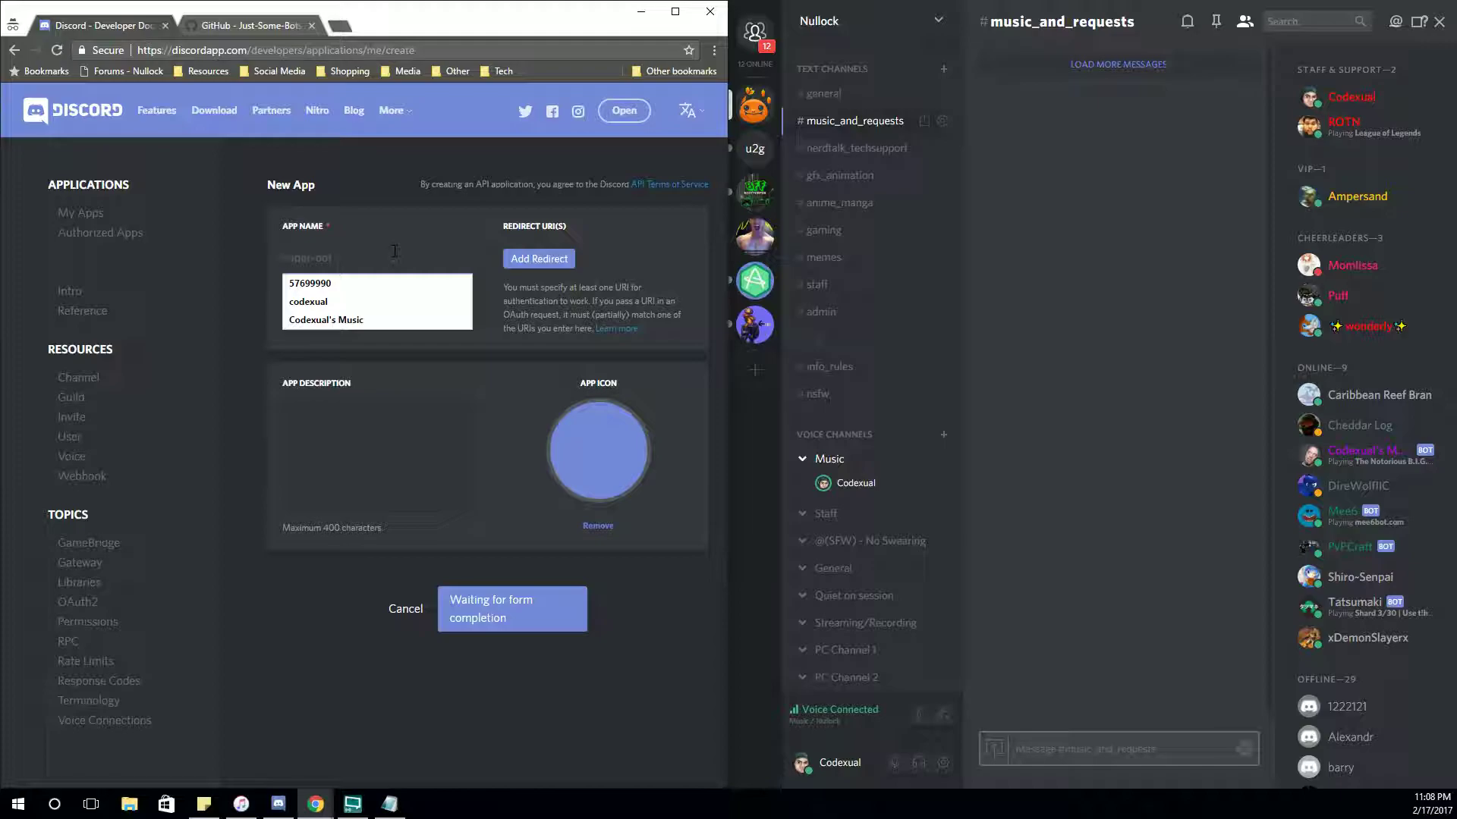
{"action": "type", "text": "Codexu"}
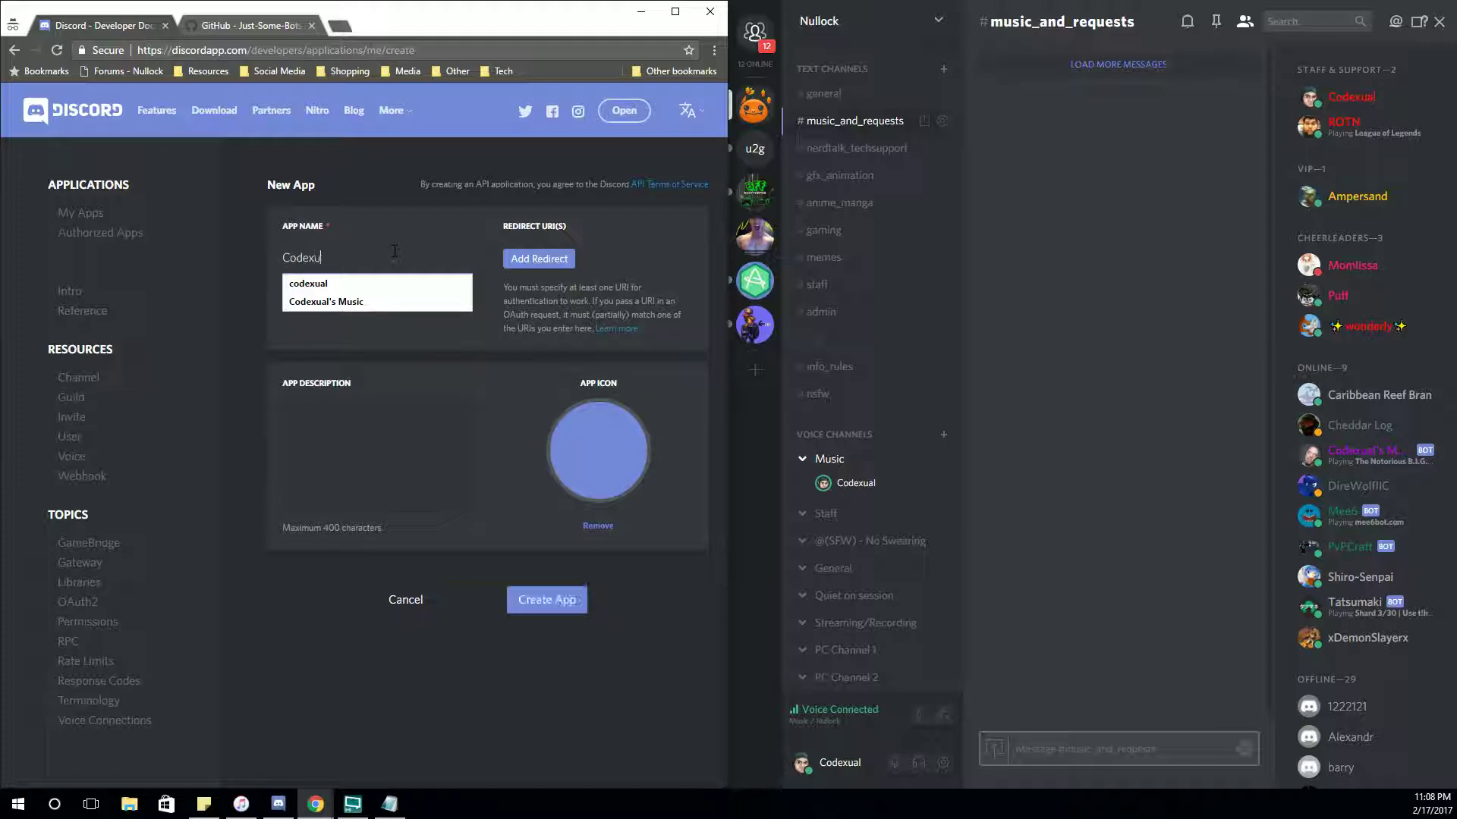
{"action": "type", "text": "alNumber1"}
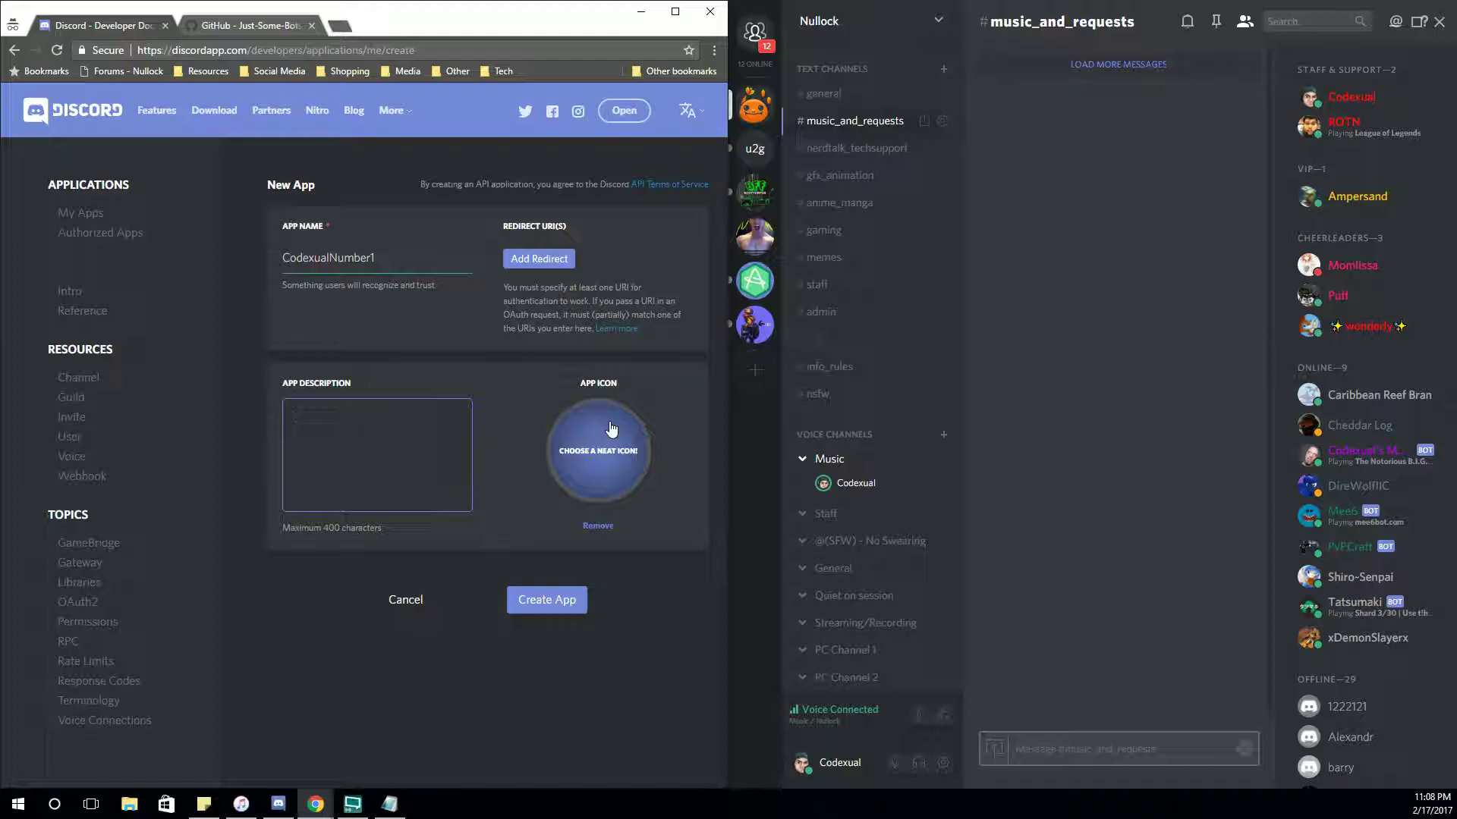
{"action": "left_click", "coordinate": [571, 603]}
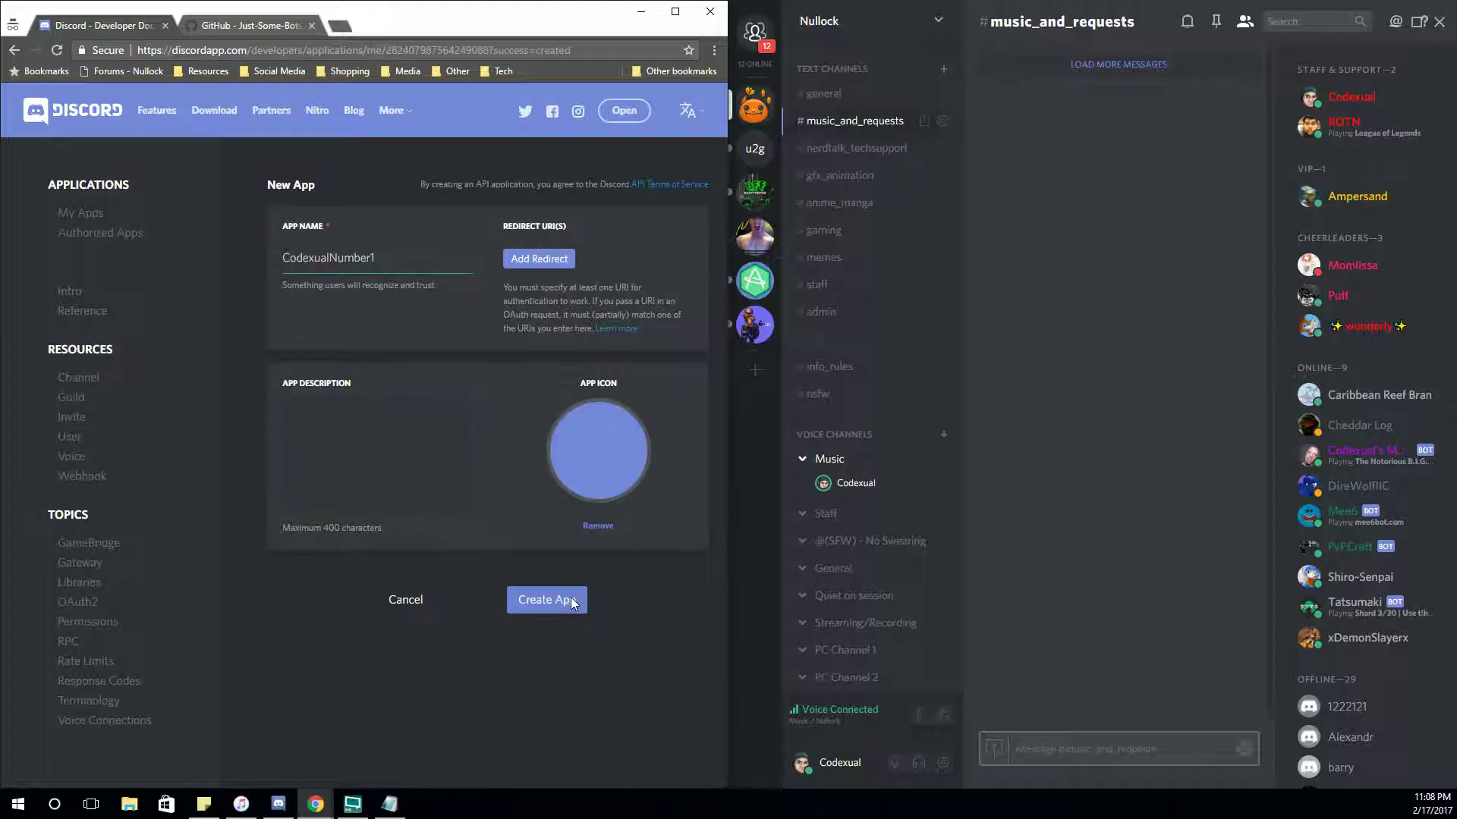
Add a bot user to the CodexualNumber1 application, make it a public bot and save the changes
{"action": "scroll", "coordinate": [570, 598], "scroll_direction": "down", "scroll_amount": 1}
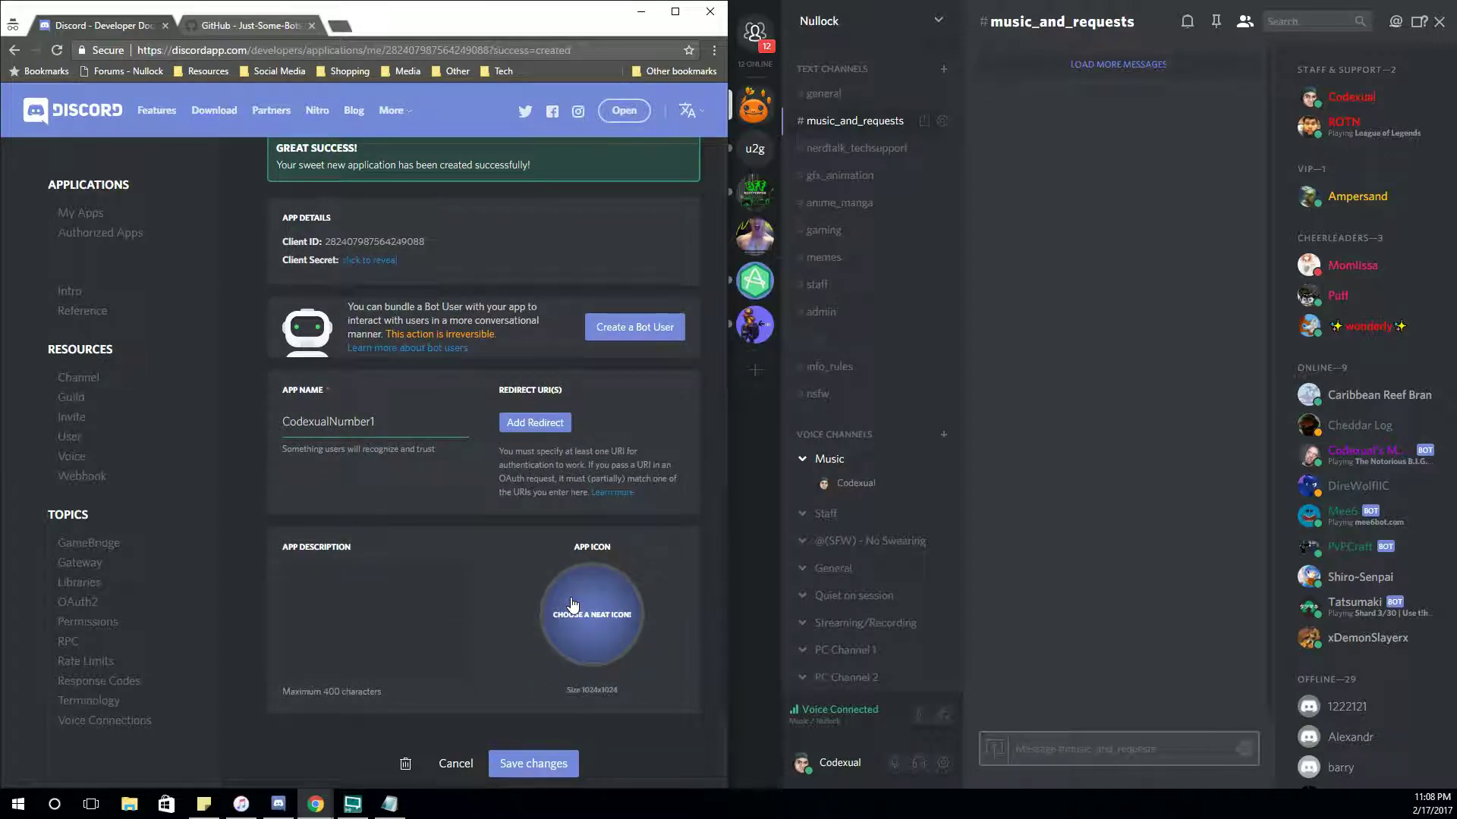
{"action": "scroll", "coordinate": [646, 334], "scroll_direction": "up", "scroll_amount": 1}
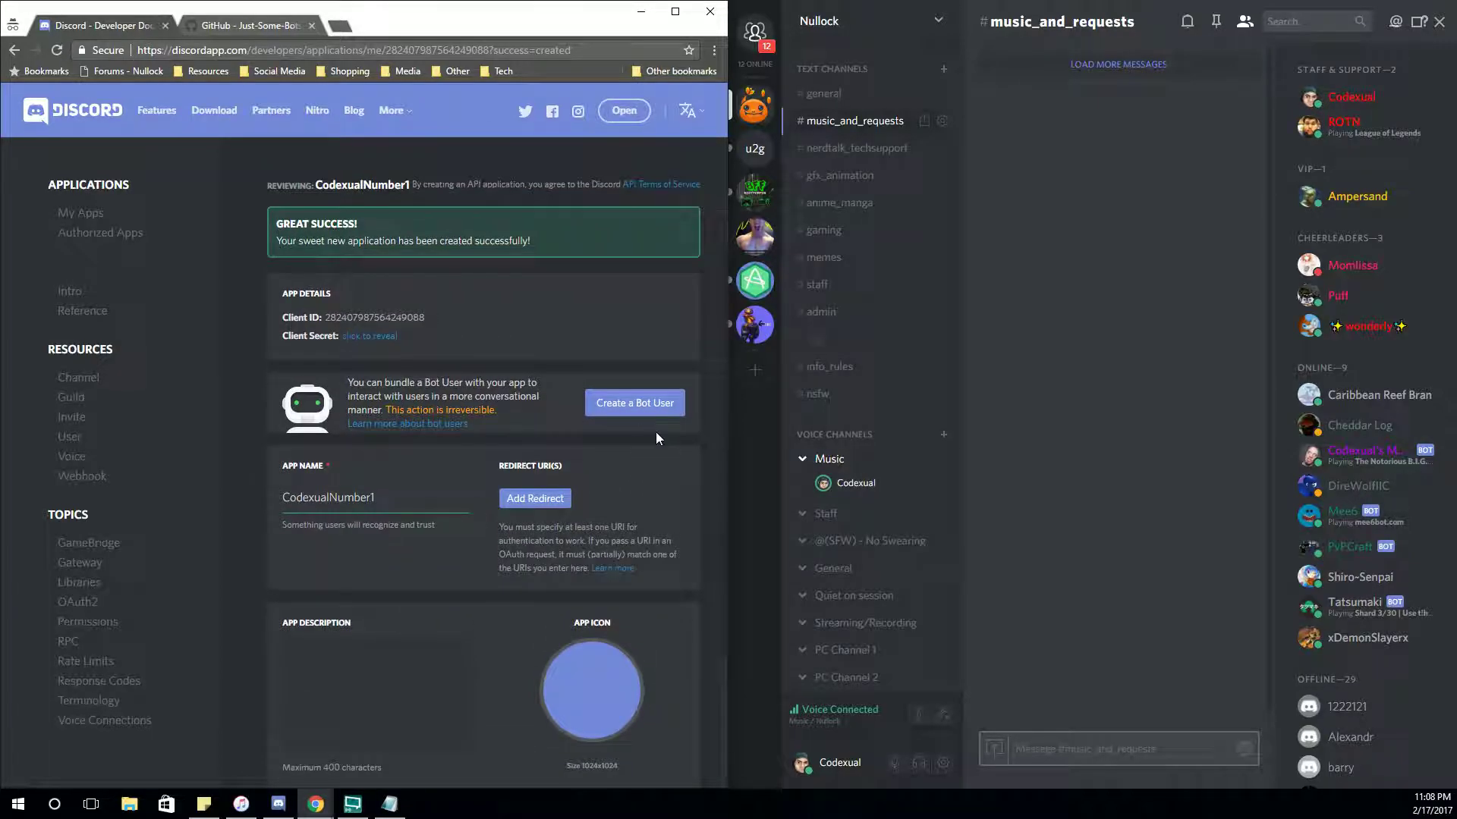
{"action": "left_click", "coordinate": [618, 406]}
{"action": "left_click", "coordinate": [479, 501]}
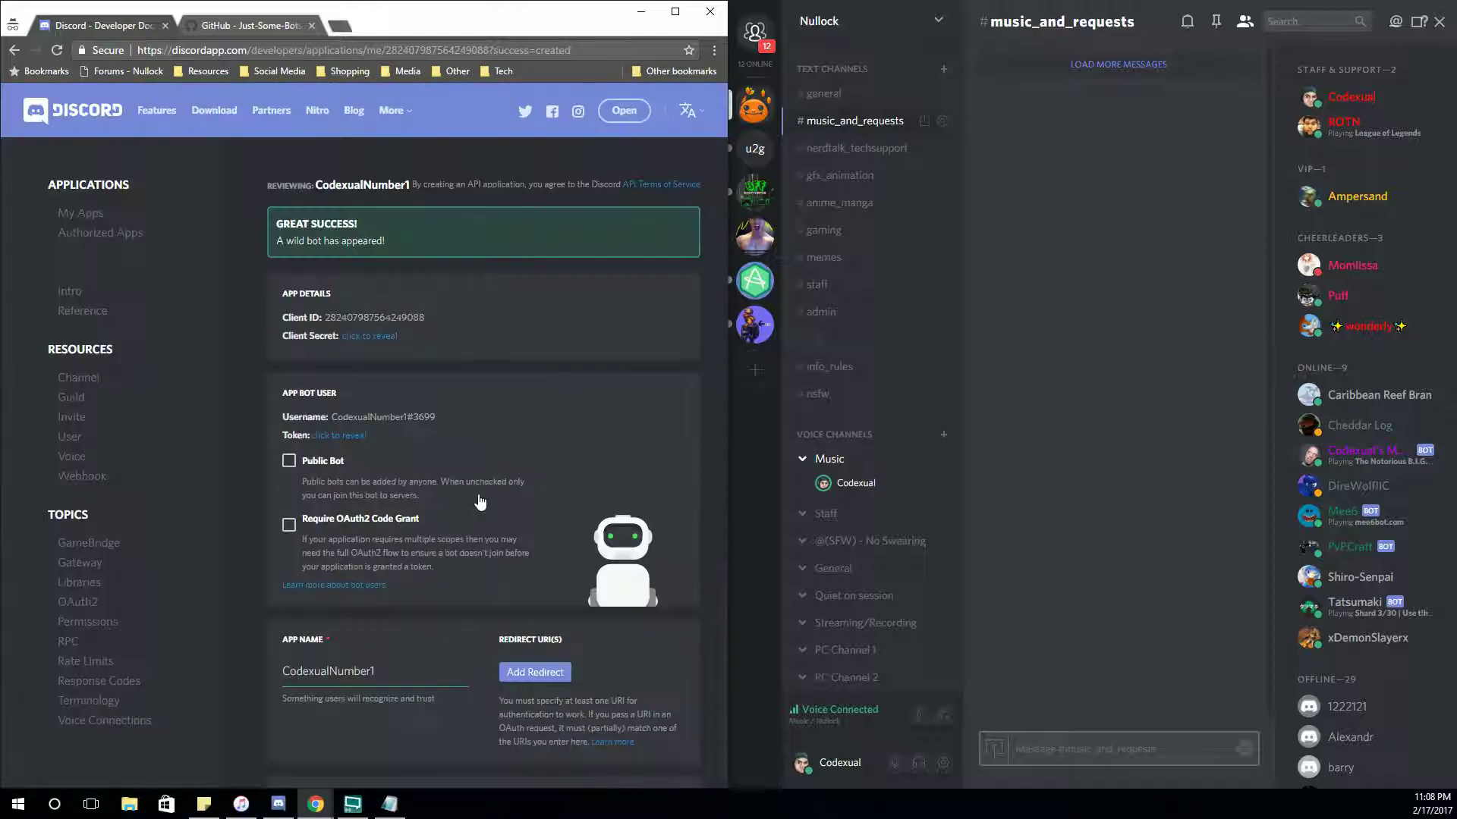
{"action": "left_click", "coordinate": [289, 462]}
{"action": "scroll", "coordinate": [531, 493], "scroll_direction": "down", "scroll_amount": 5}
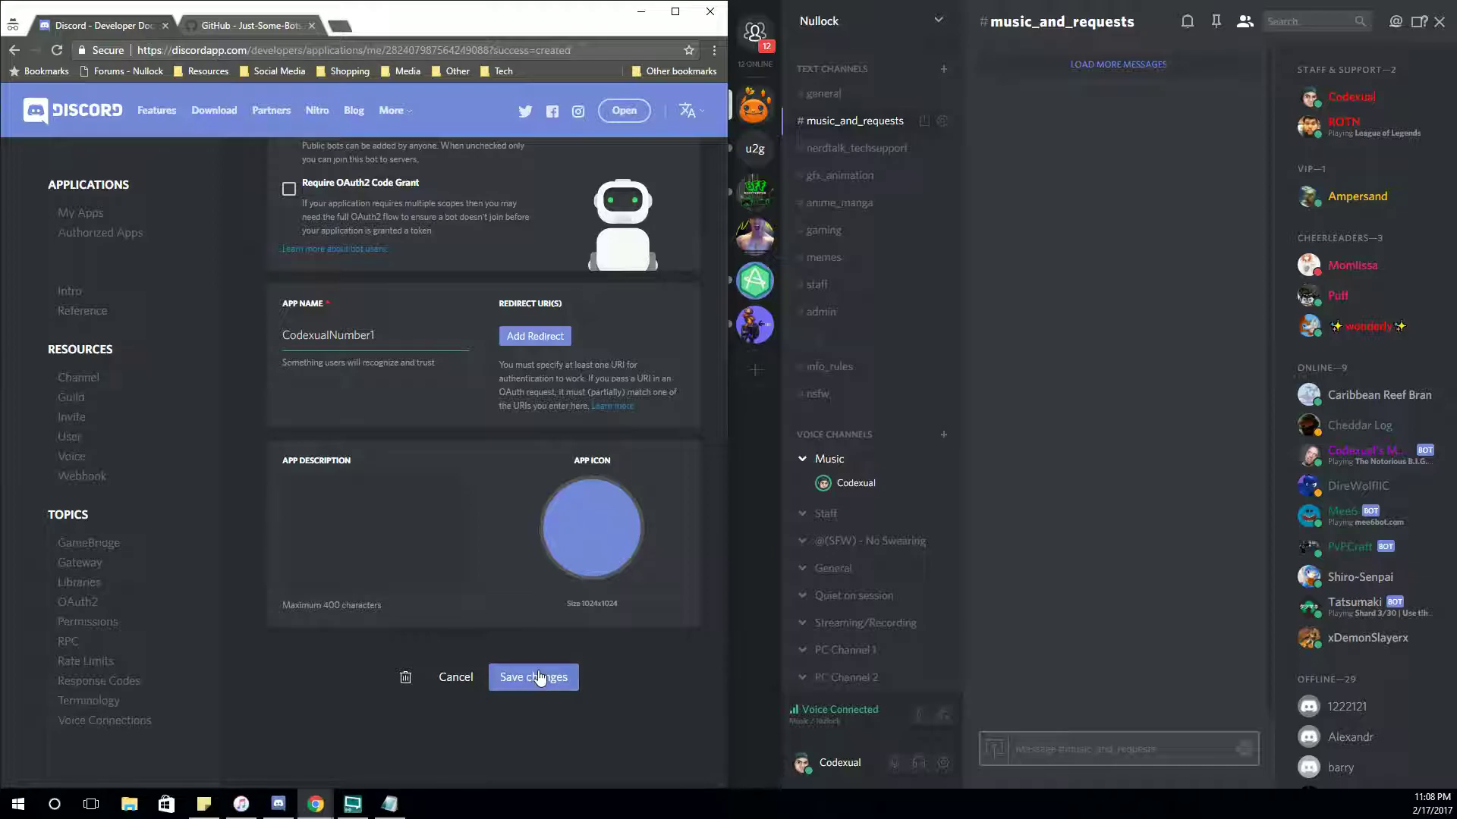
{"action": "left_click", "coordinate": [533, 677]}
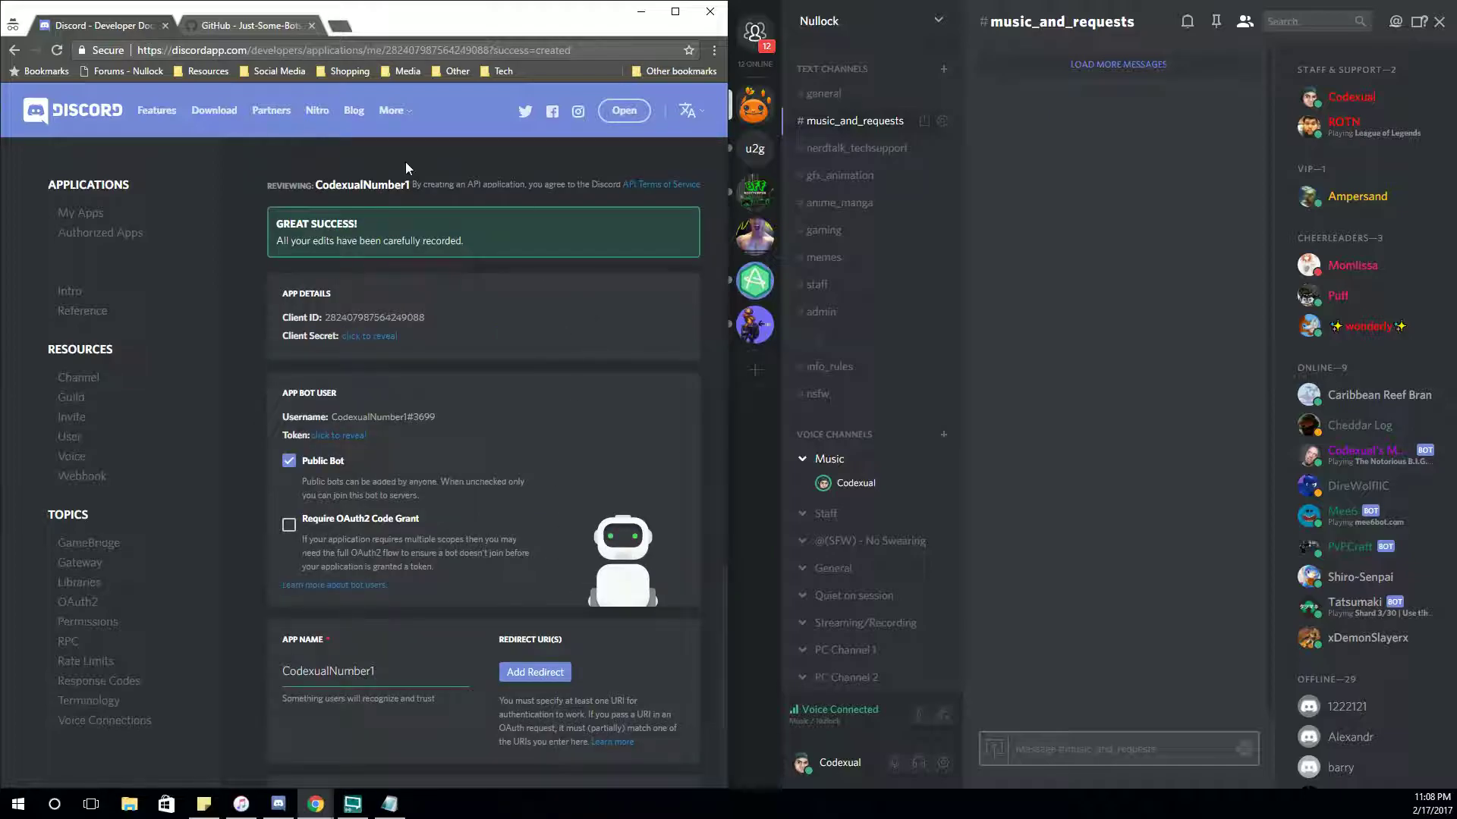
Download the Just-Some-Bots MusicBot repository from GitHub as a ZIP archive
{"action": "left_click", "coordinate": [230, 25]}
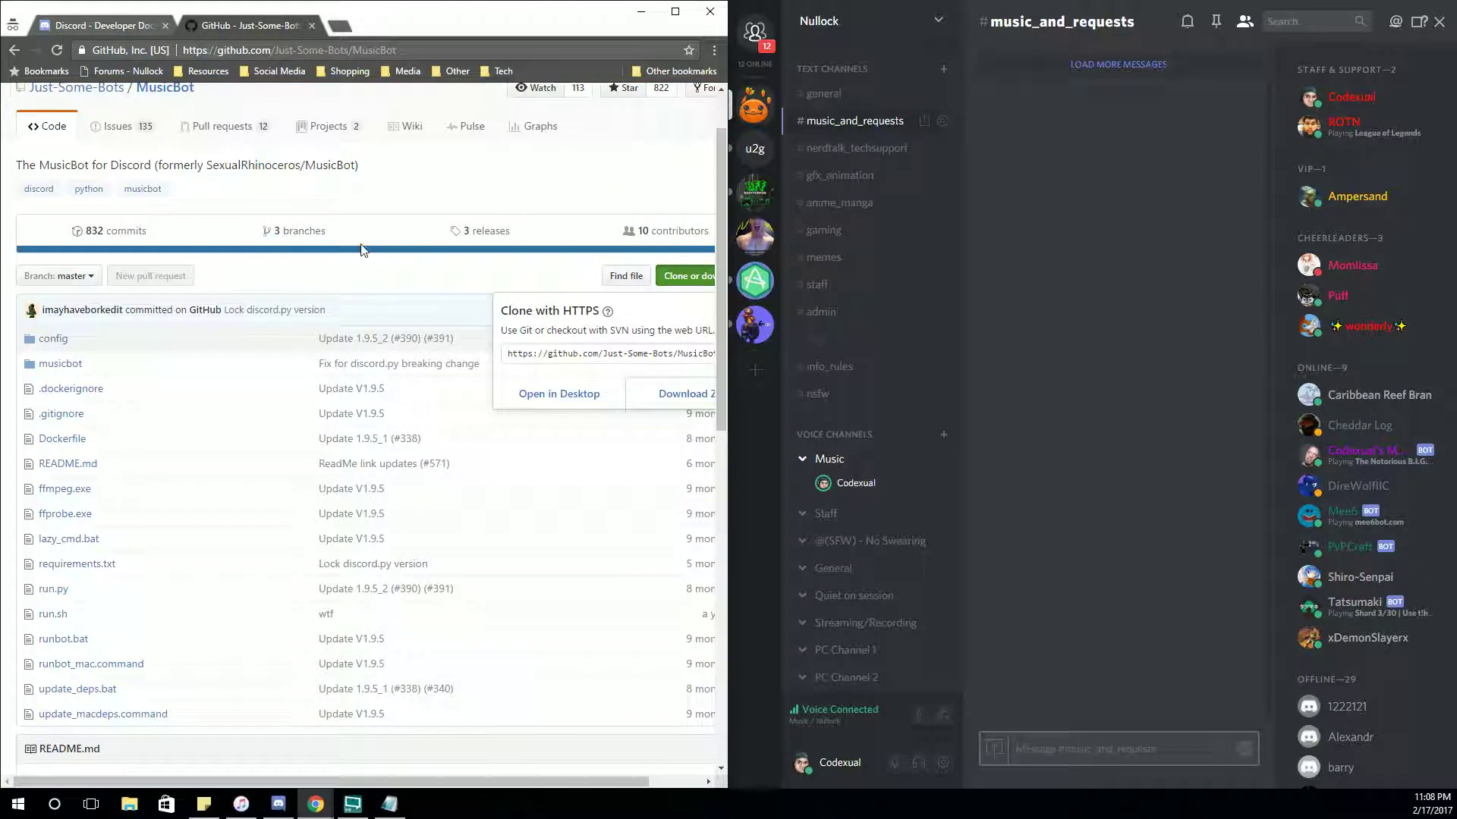
{"action": "scroll", "coordinate": [349, 292], "scroll_direction": "up", "scroll_amount": 1}
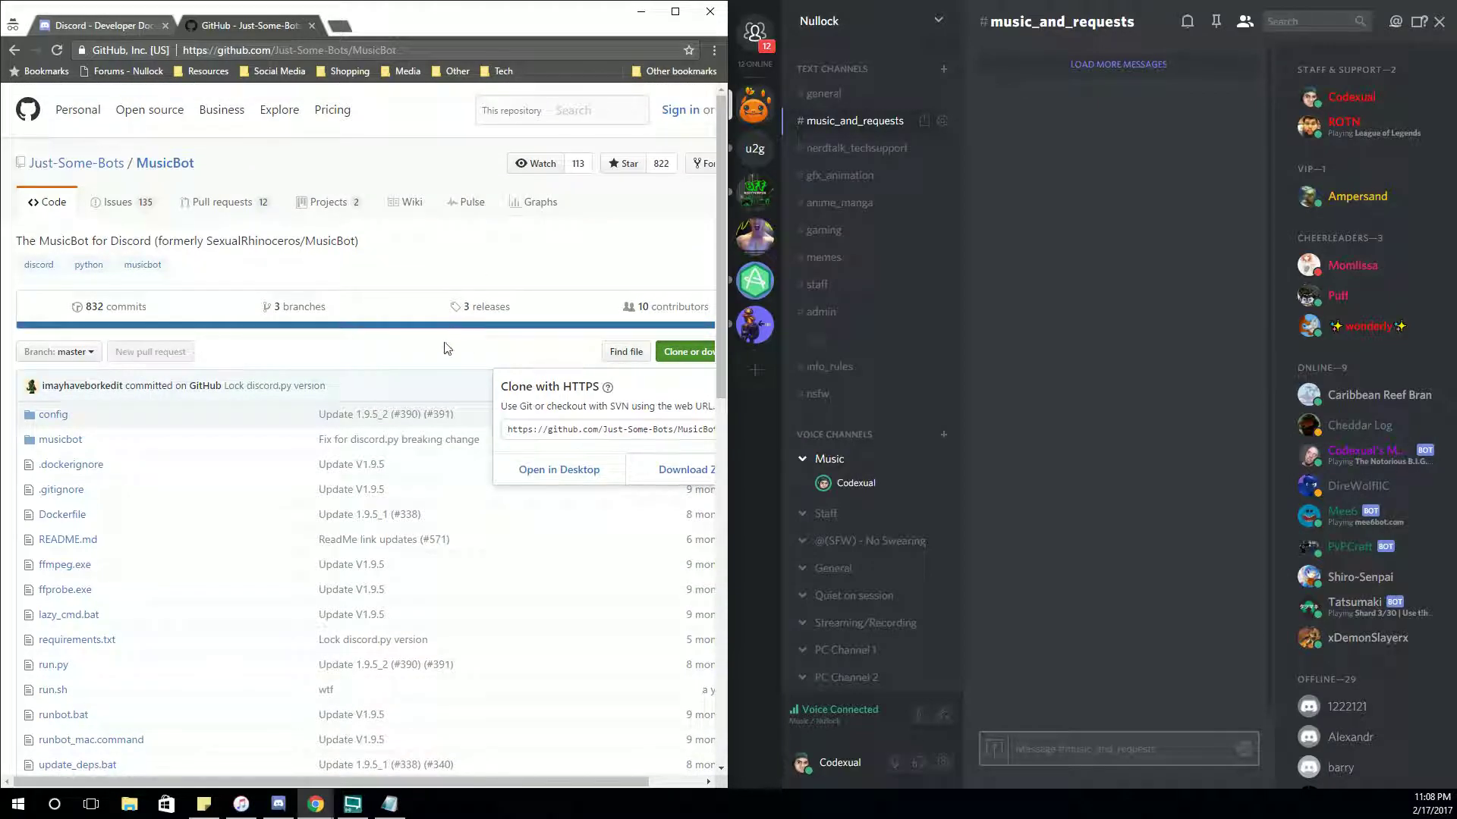
{"action": "scroll", "coordinate": [456, 357], "scroll_direction": "right", "scroll_amount": 2}
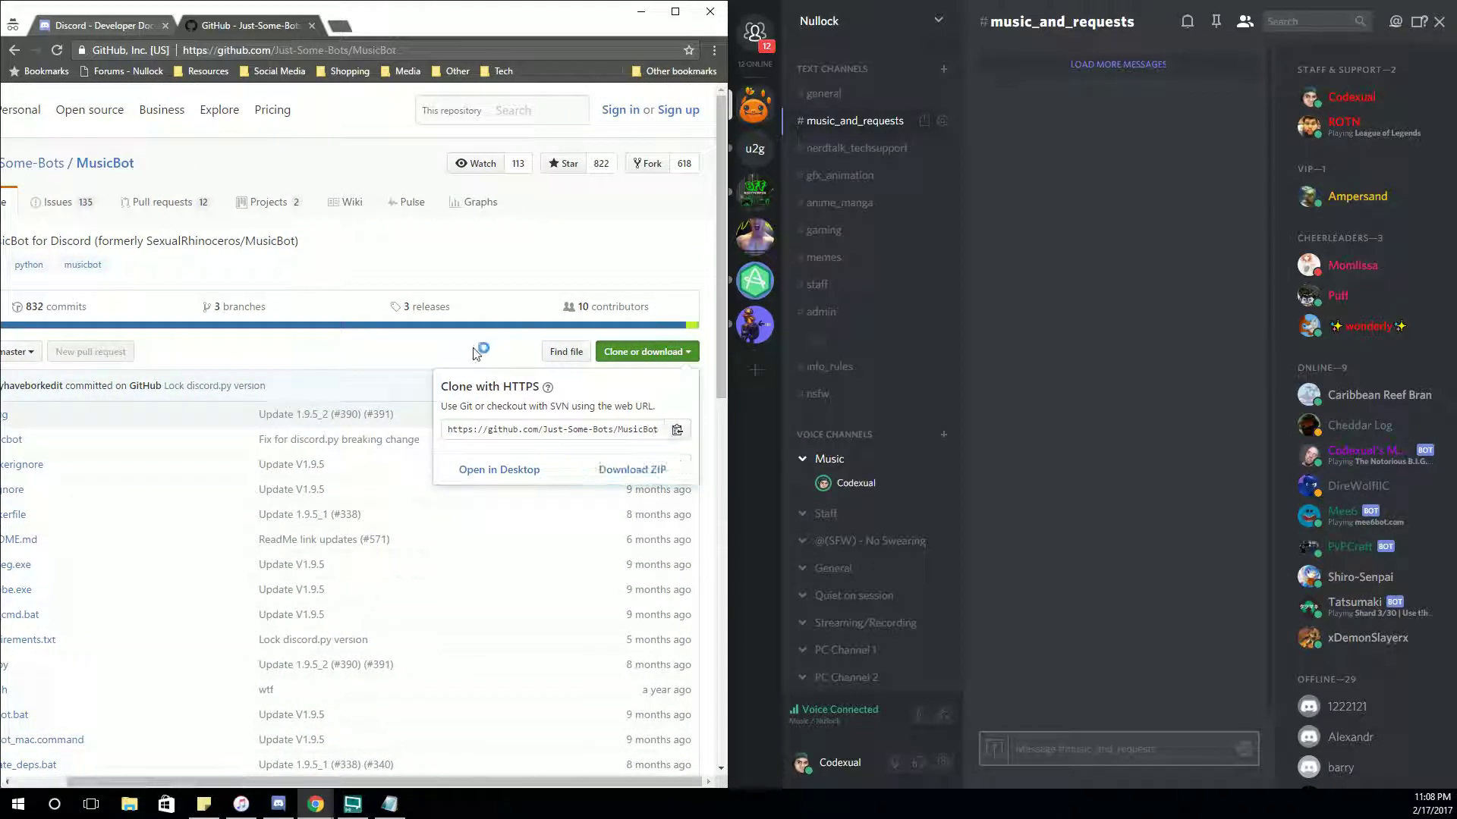
{"action": "left_click", "coordinate": [649, 356]}
{"action": "left_click", "coordinate": [649, 357]}
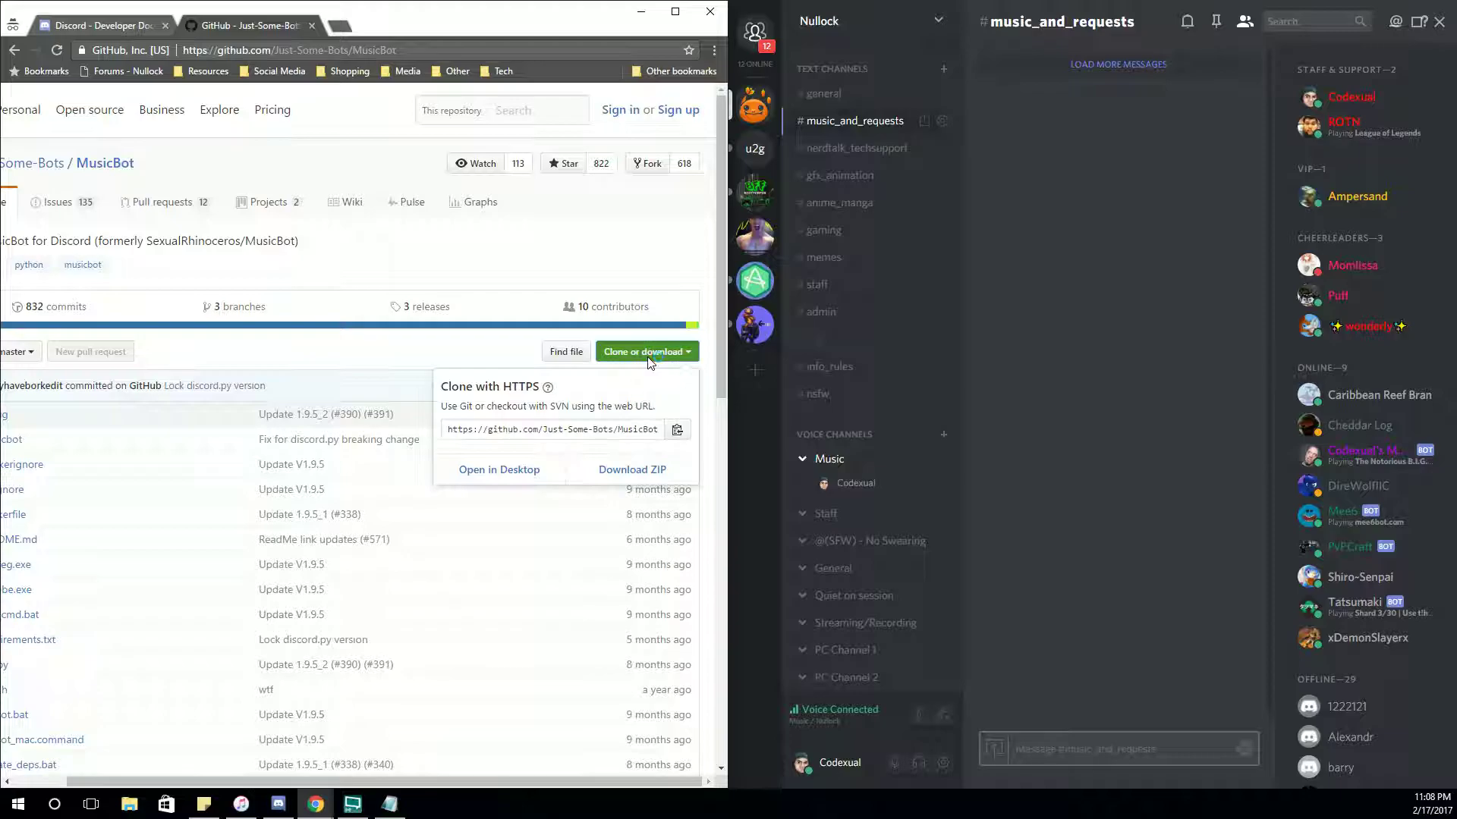
{"action": "left_click", "coordinate": [651, 467]}
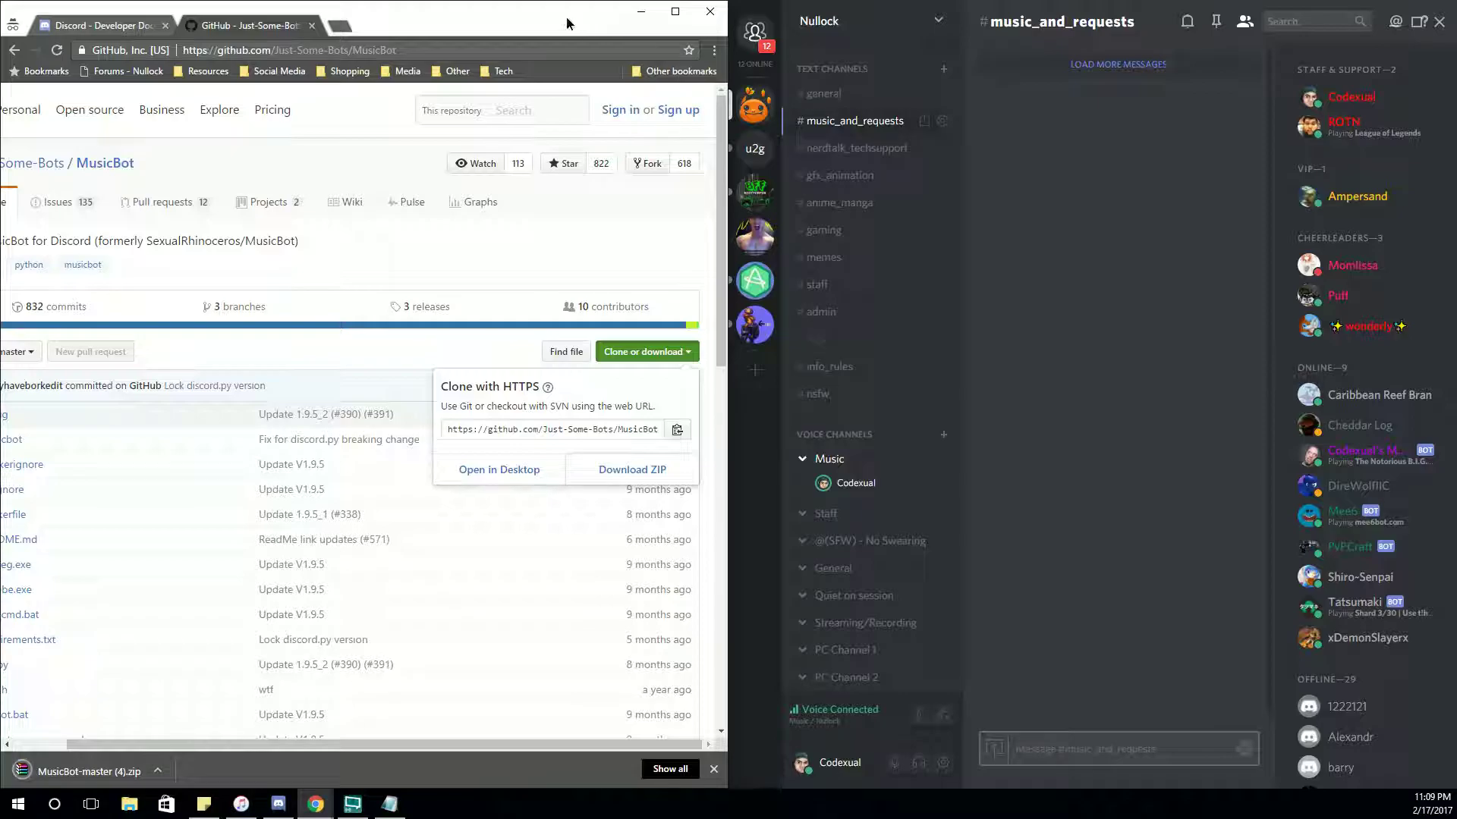
Free half of the desktop beside the browser and extract the MusicBot-master folder from the downloaded archive onto it
{"action": "key", "text": "super+Up"}
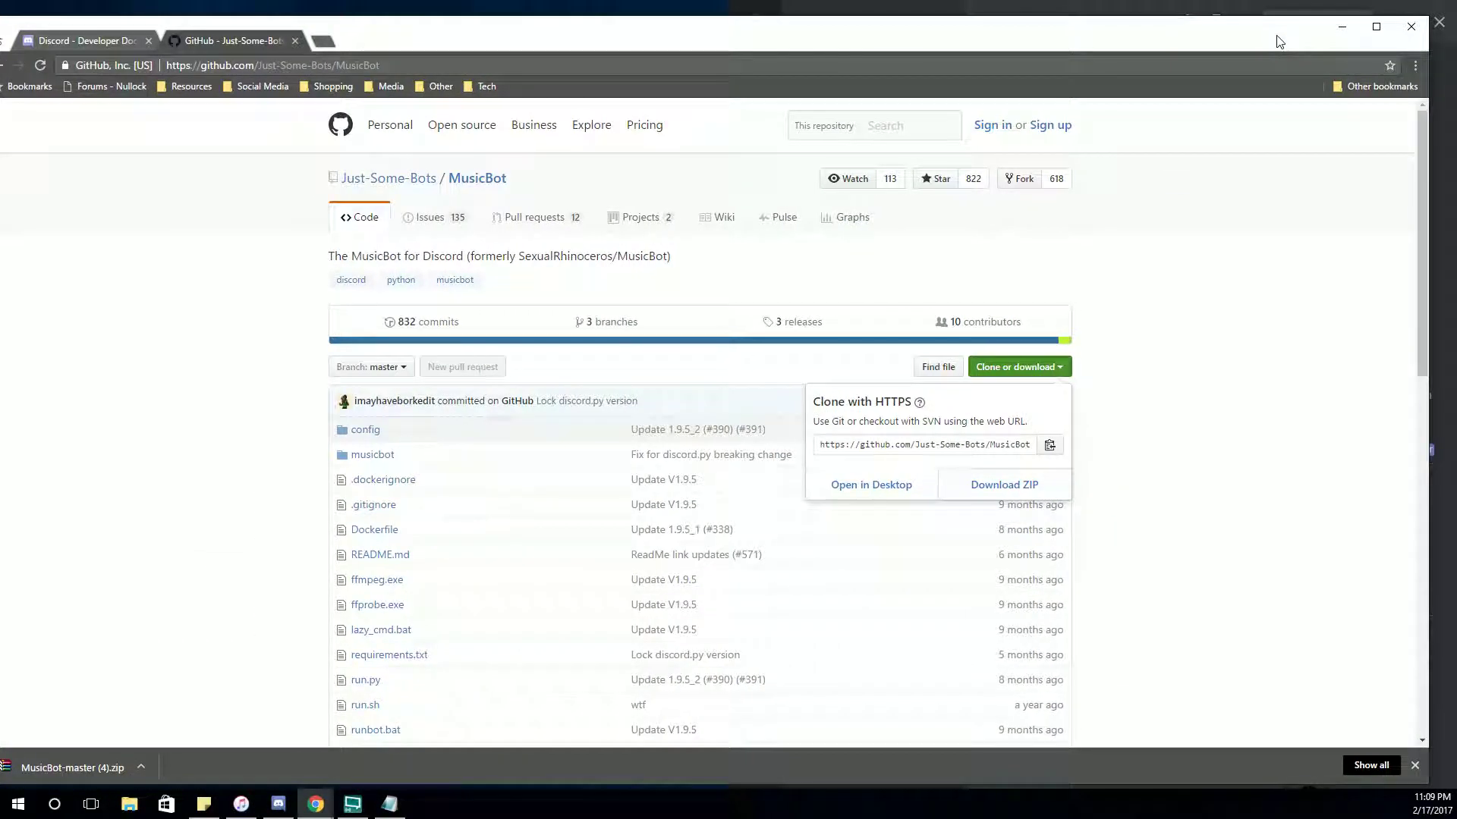
{"action": "key", "text": "super+Right"}
{"action": "left_click", "coordinate": [635, 320]}
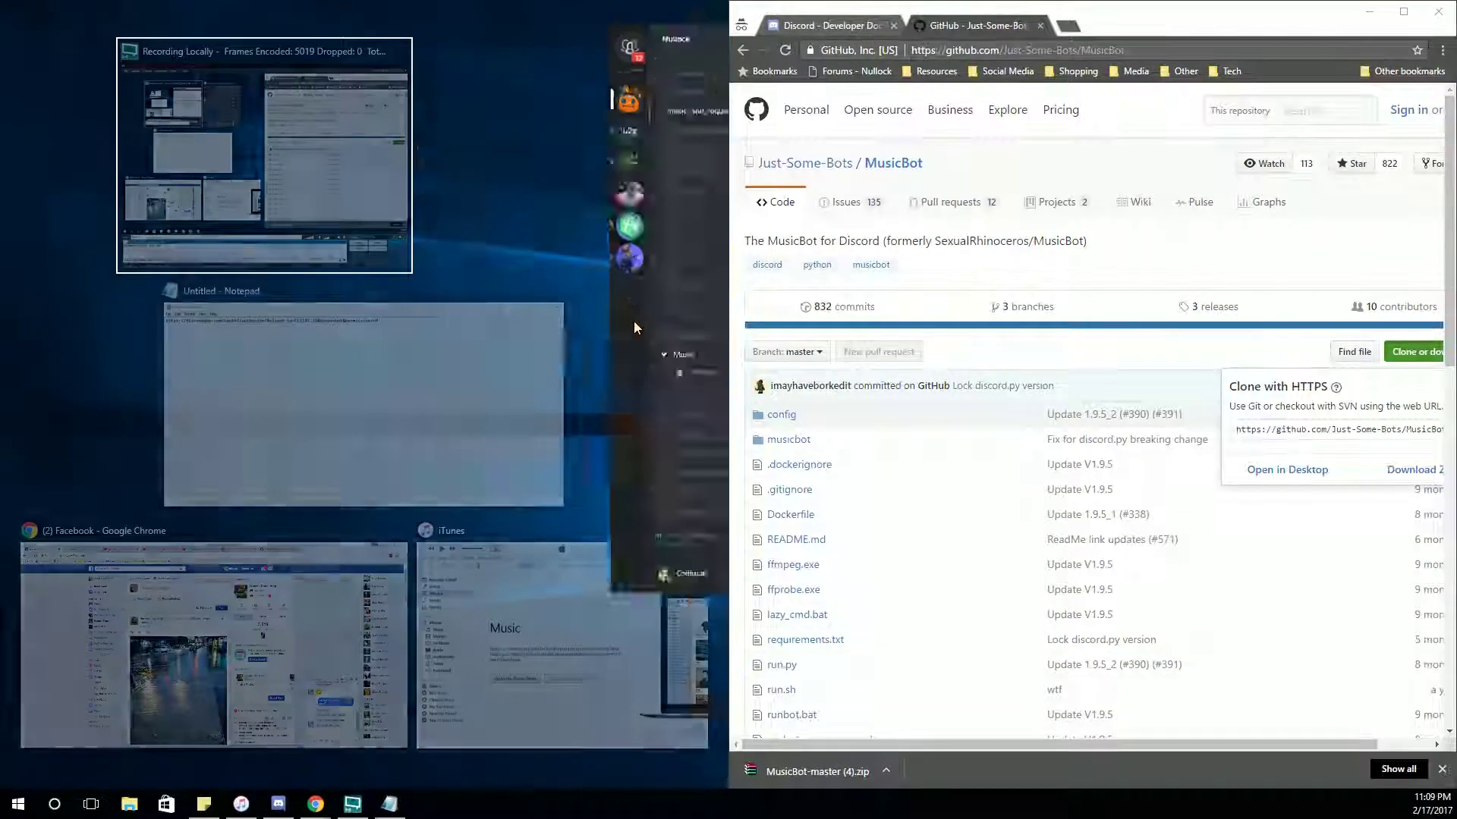
{"action": "left_click", "coordinate": [821, 776]}
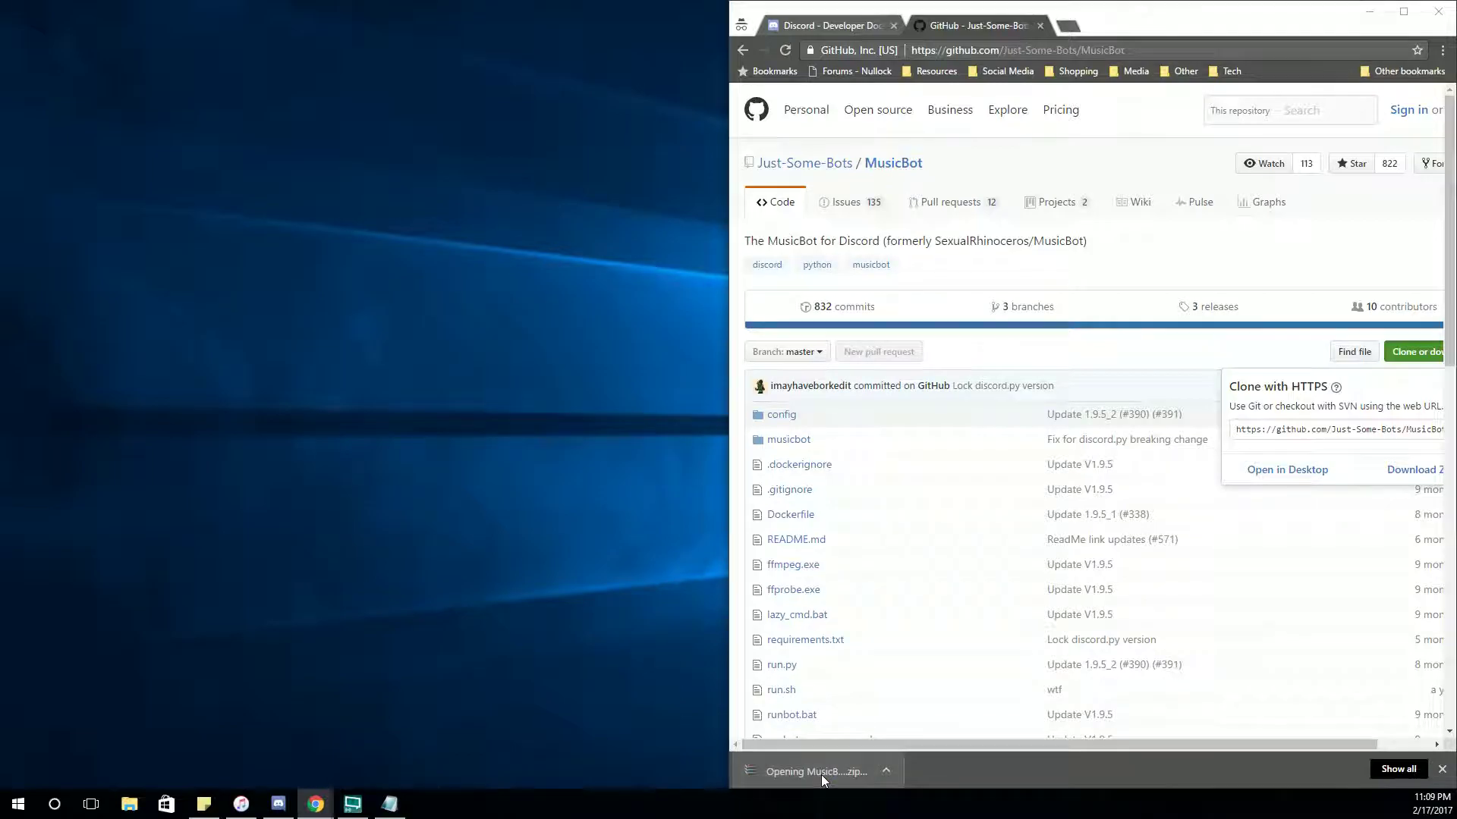
{"action": "left_click_drag", "start_coordinate": [875, 187], "coordinate": [365, 138]}
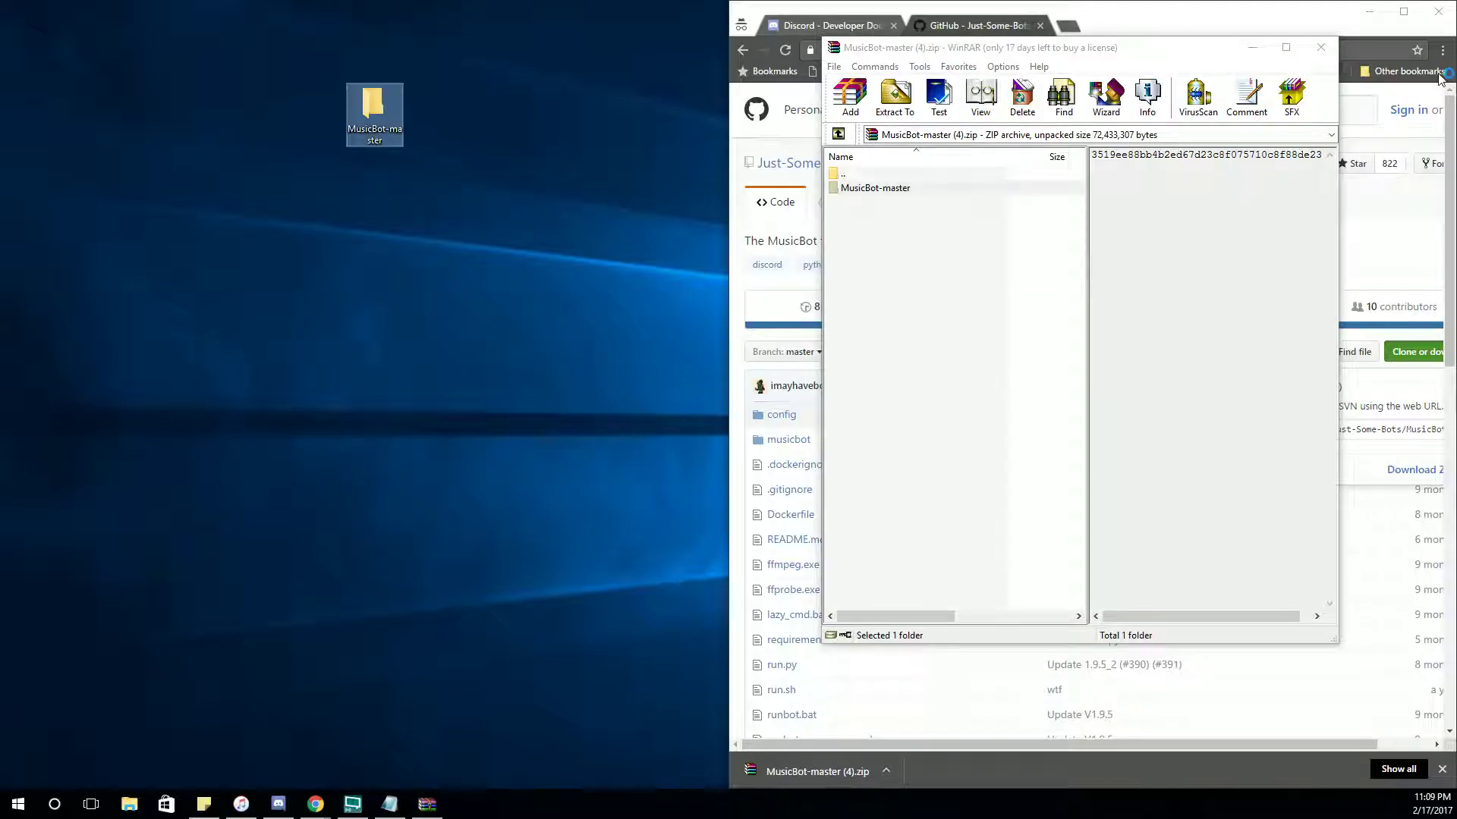
{"action": "left_click", "coordinate": [1323, 46]}
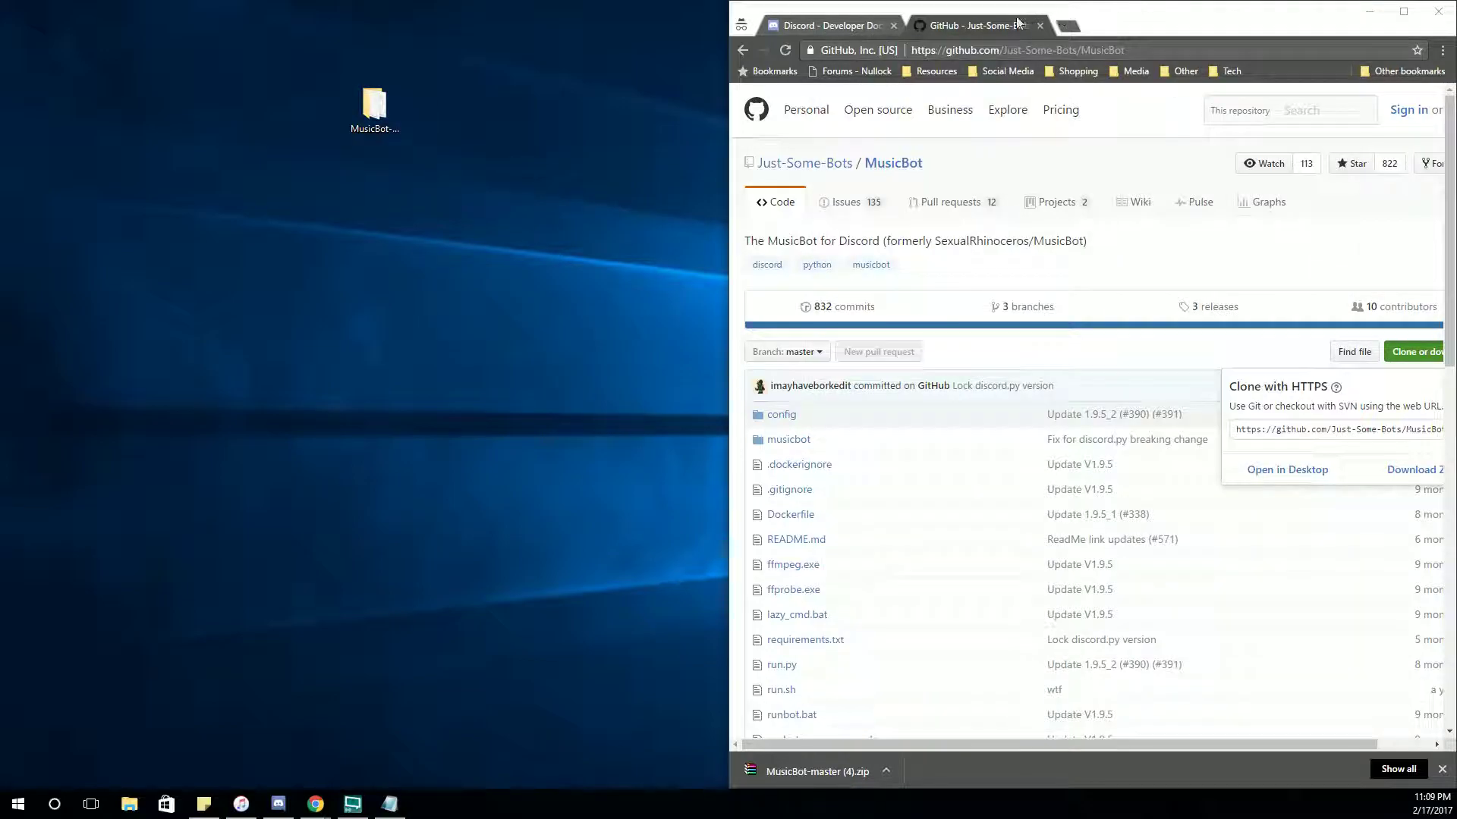
Open the python.org downloads page in a new tab and locate the Python 3.5.0 release in the version list
{"action": "left_click", "coordinate": [1070, 27]}
{"action": "type", "text": "p"}
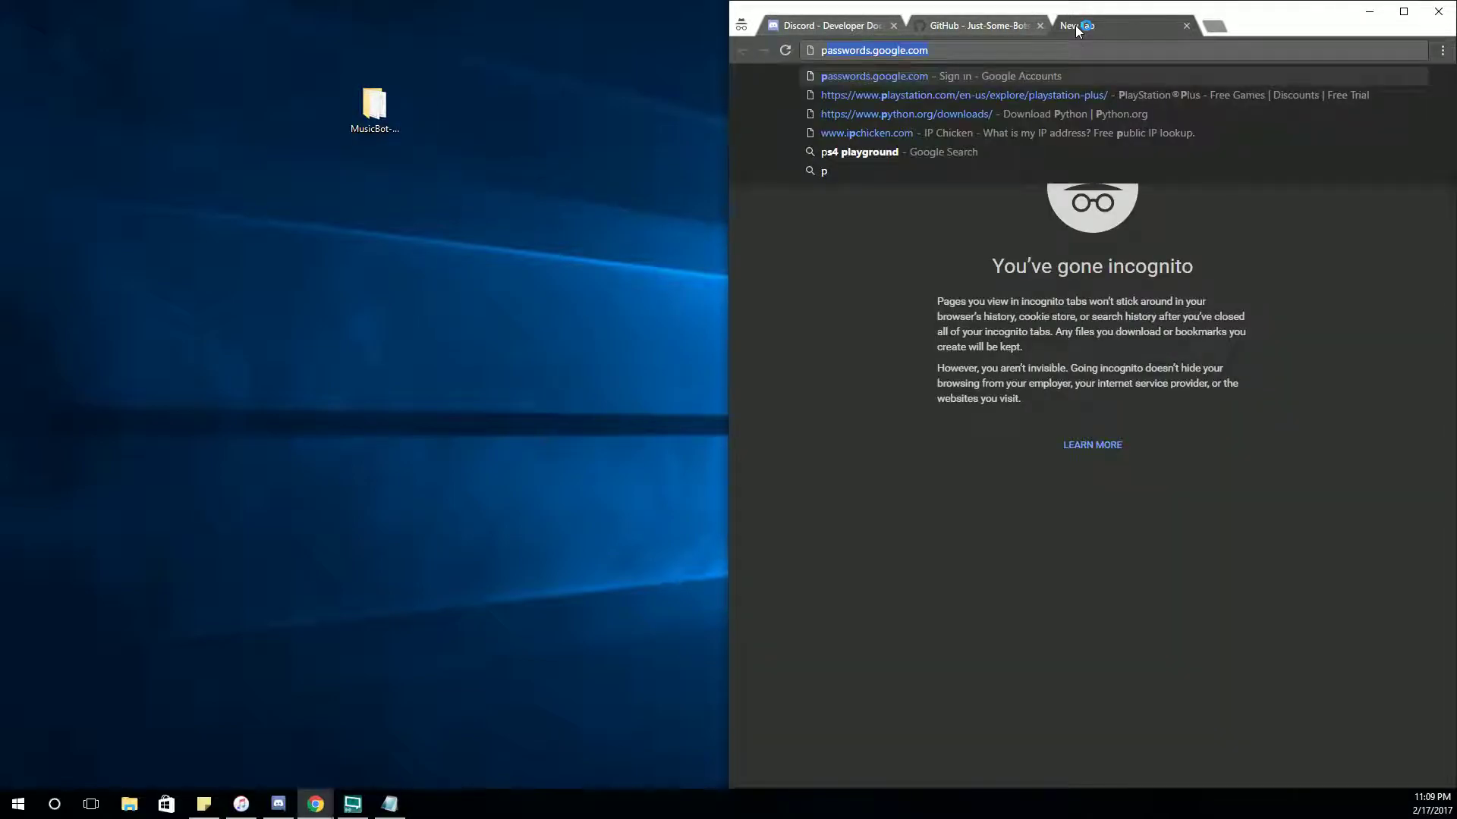
{"action": "type", "text": "y"}
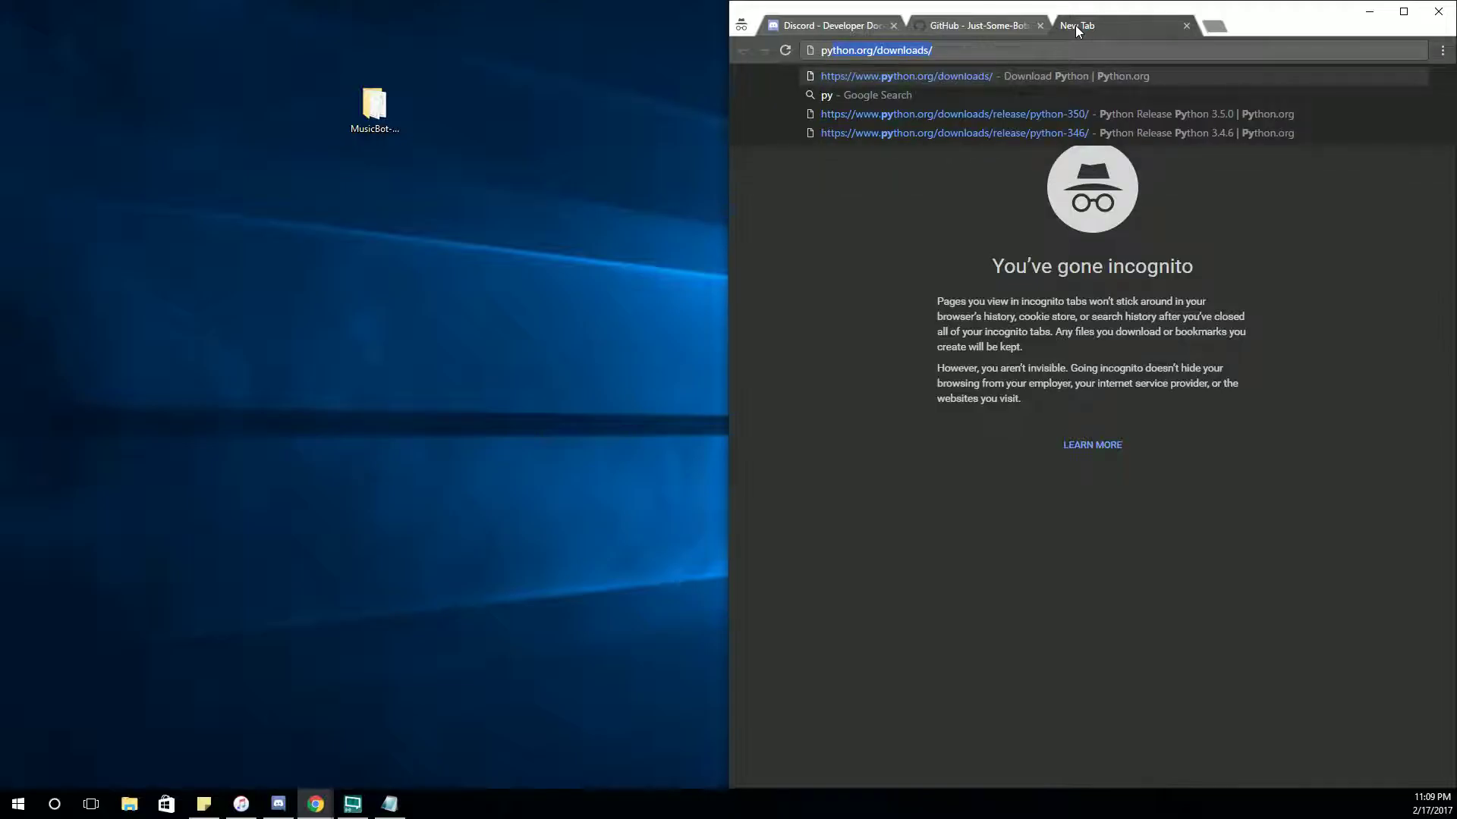
{"action": "key", "text": "Return"}
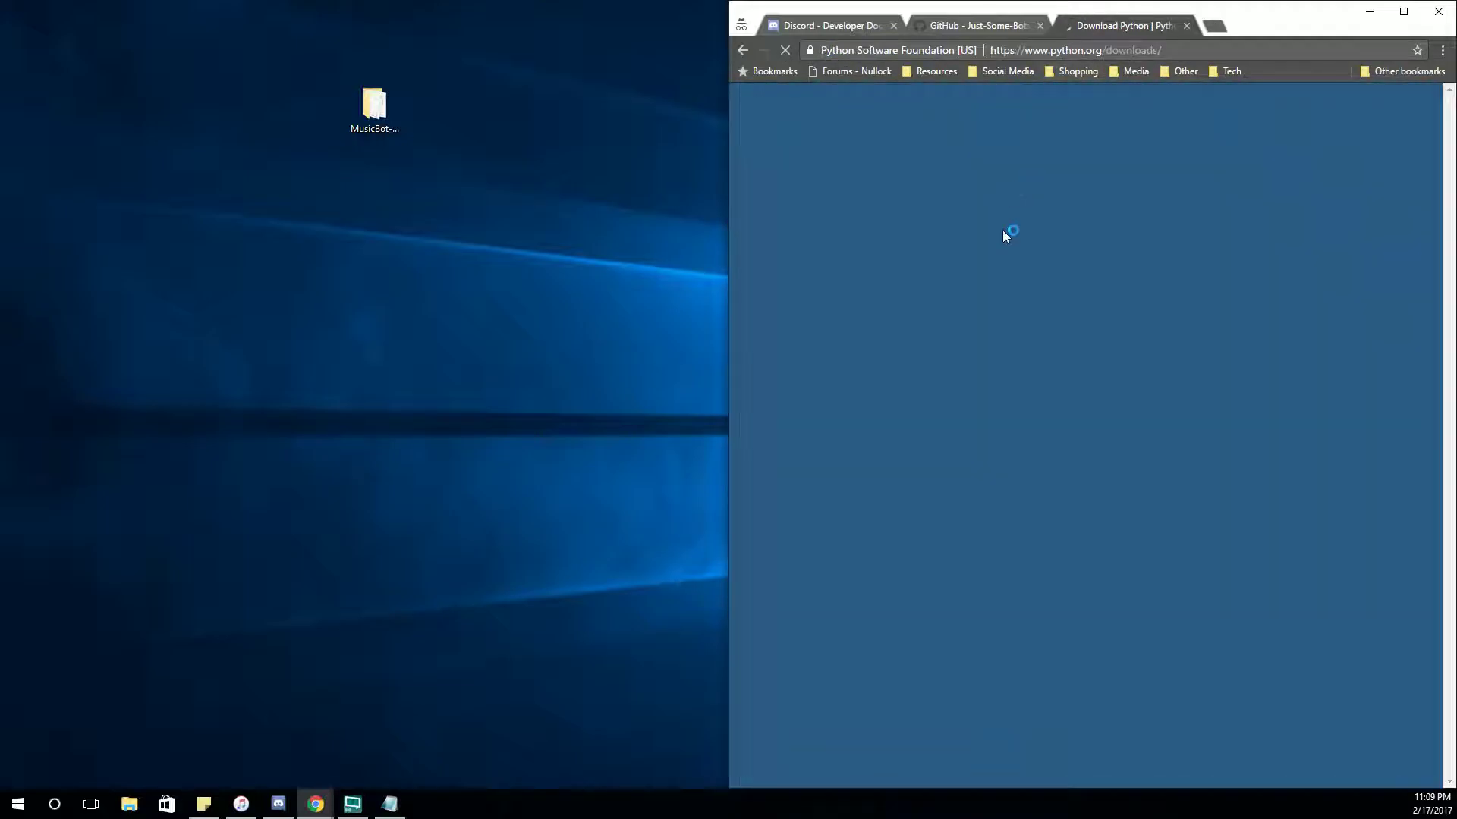
{"action": "scroll", "coordinate": [810, 529], "scroll_direction": "down", "scroll_amount": 2}
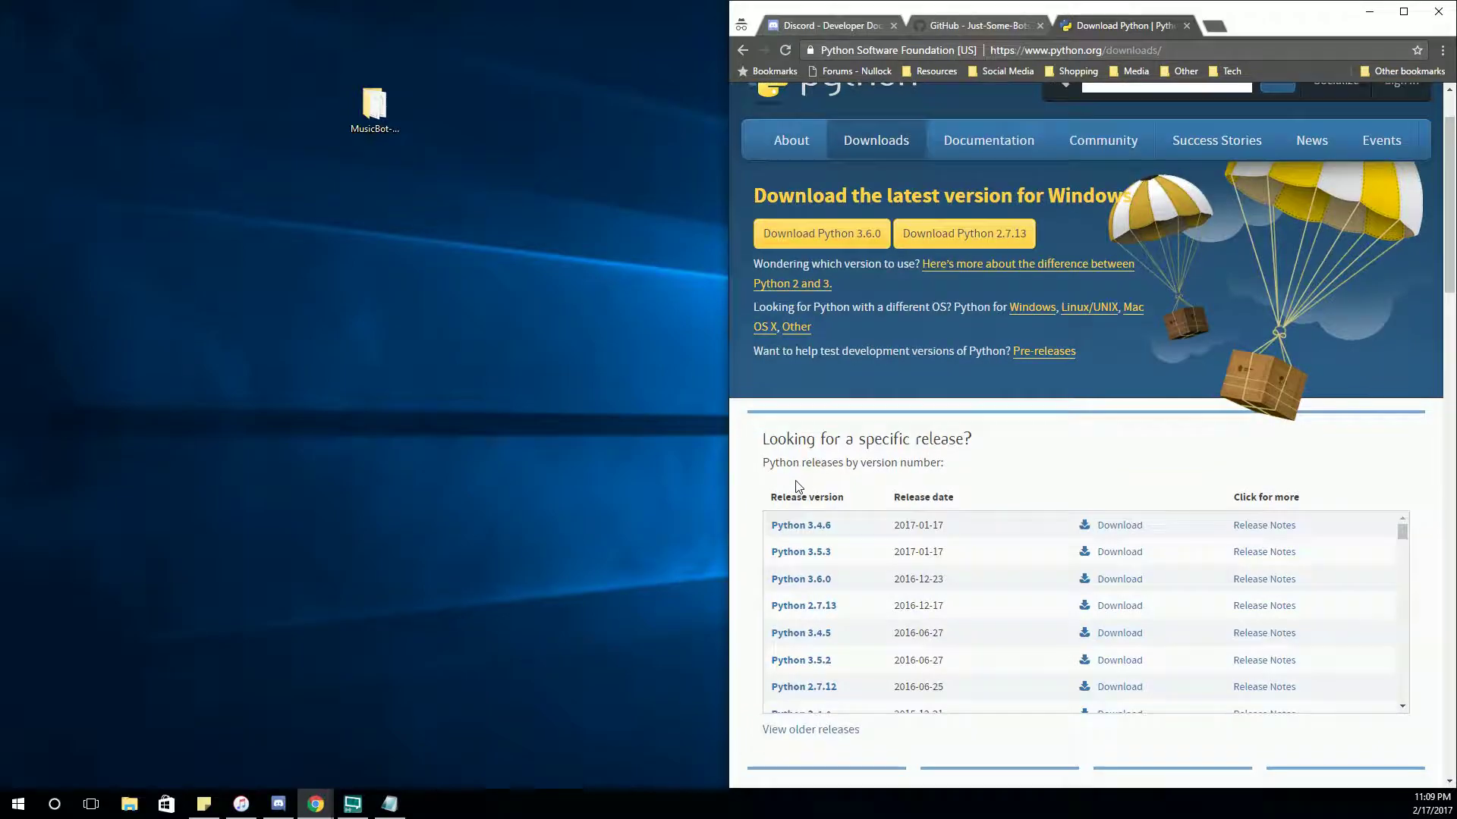
{"action": "scroll", "coordinate": [827, 561], "scroll_direction": "down", "scroll_amount": 2}
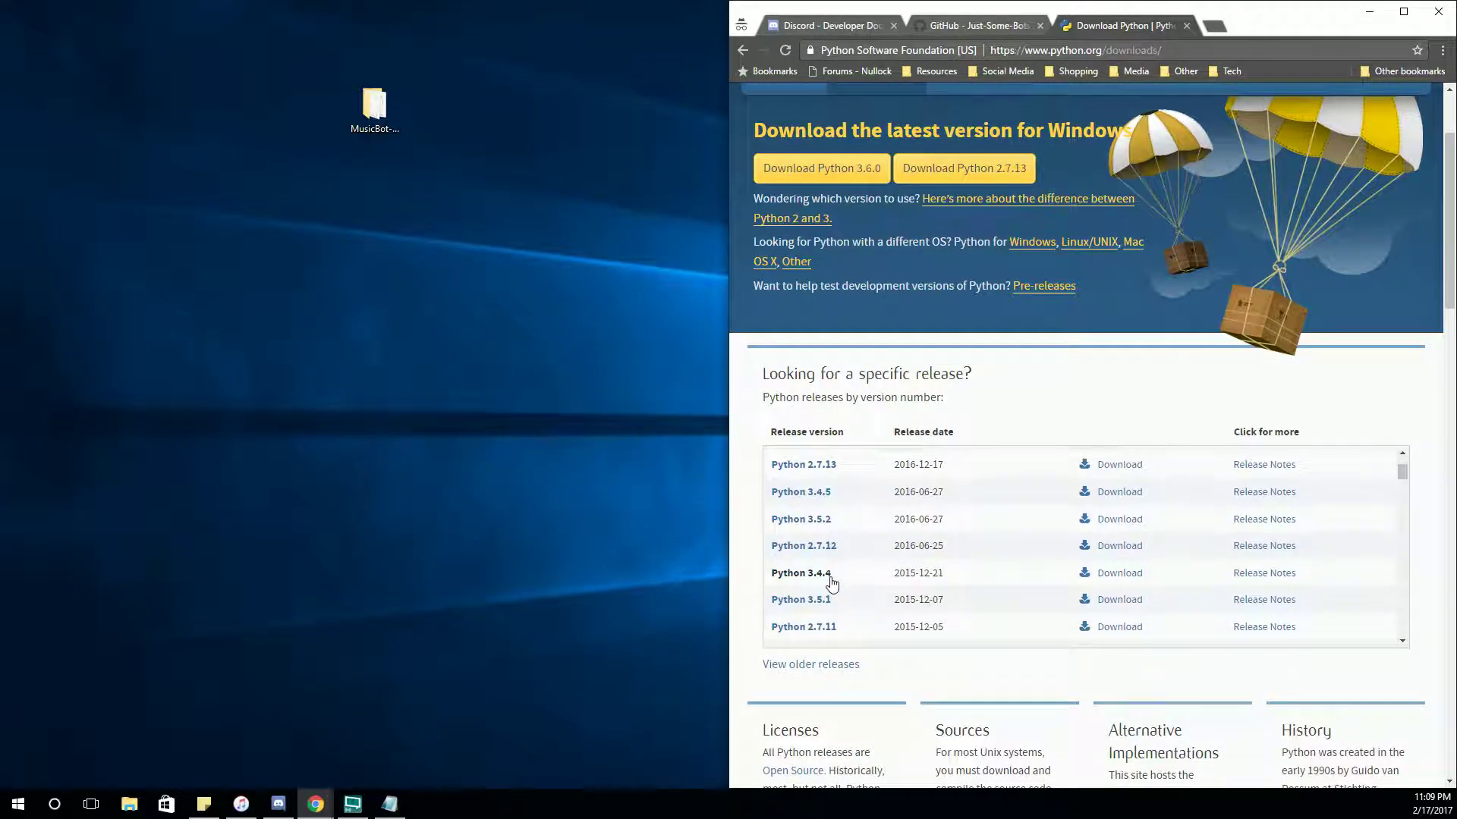
{"action": "scroll", "coordinate": [831, 581], "scroll_direction": "down", "scroll_amount": 1}
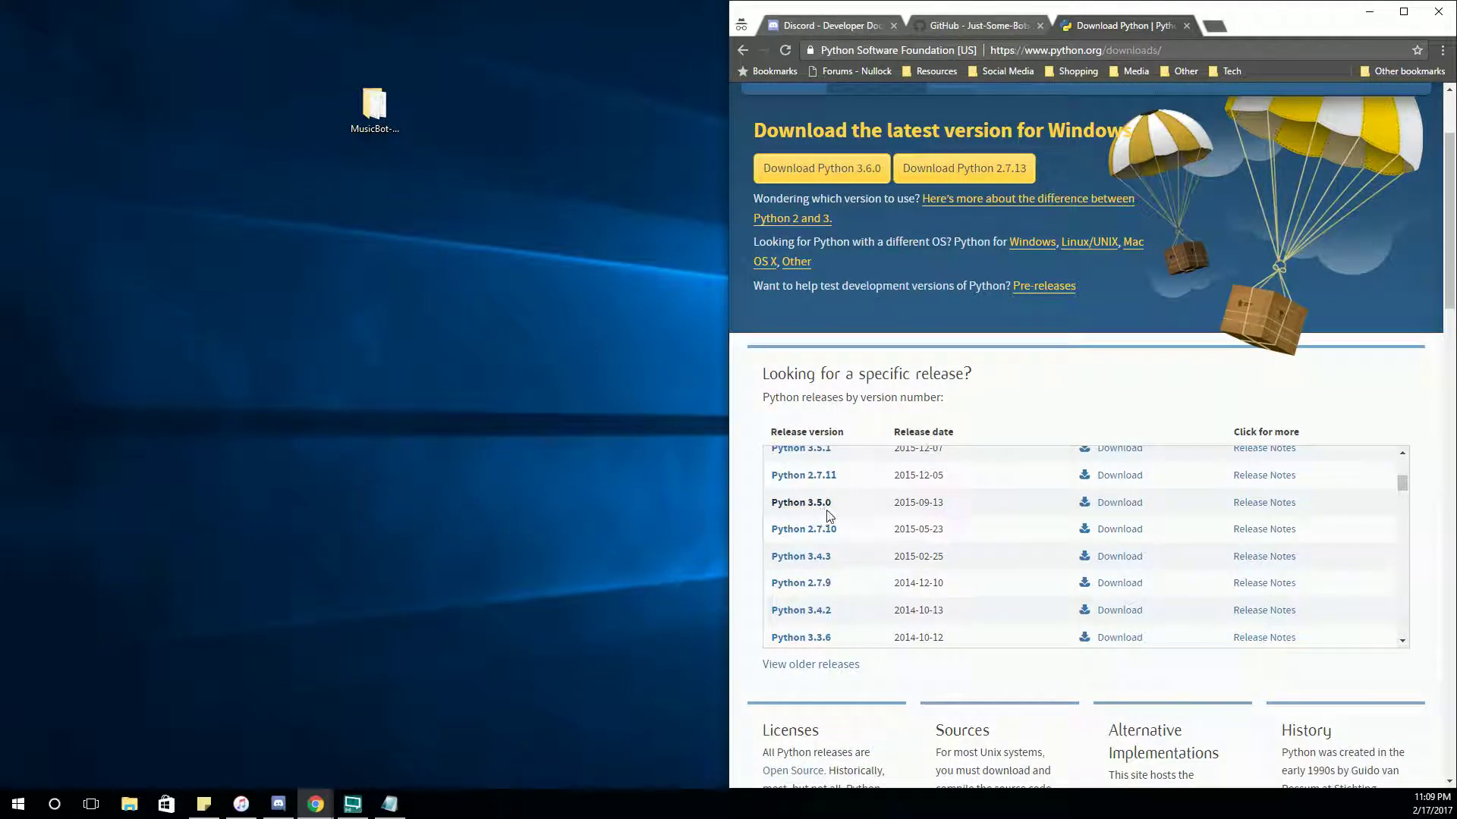
{"action": "left_click_drag", "start_coordinate": [893, 503], "coordinate": [943, 503]}
{"action": "left_click", "coordinate": [952, 515]}
Open the extracted MusicBot-master folder and close the Python and GitHub pages in the browser
{"action": "double_click", "coordinate": [375, 110]}
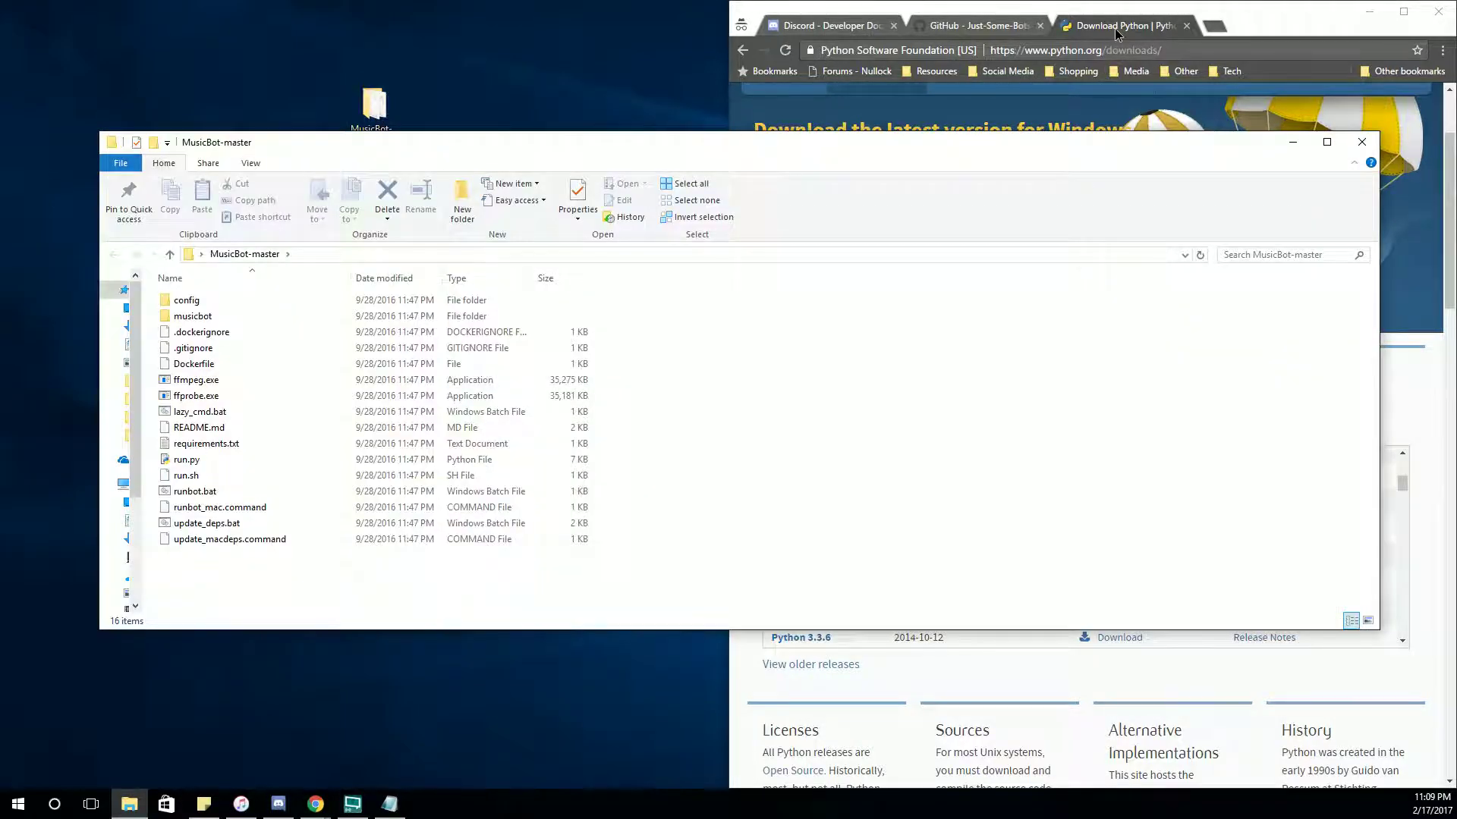
{"action": "left_click", "coordinate": [1113, 29]}
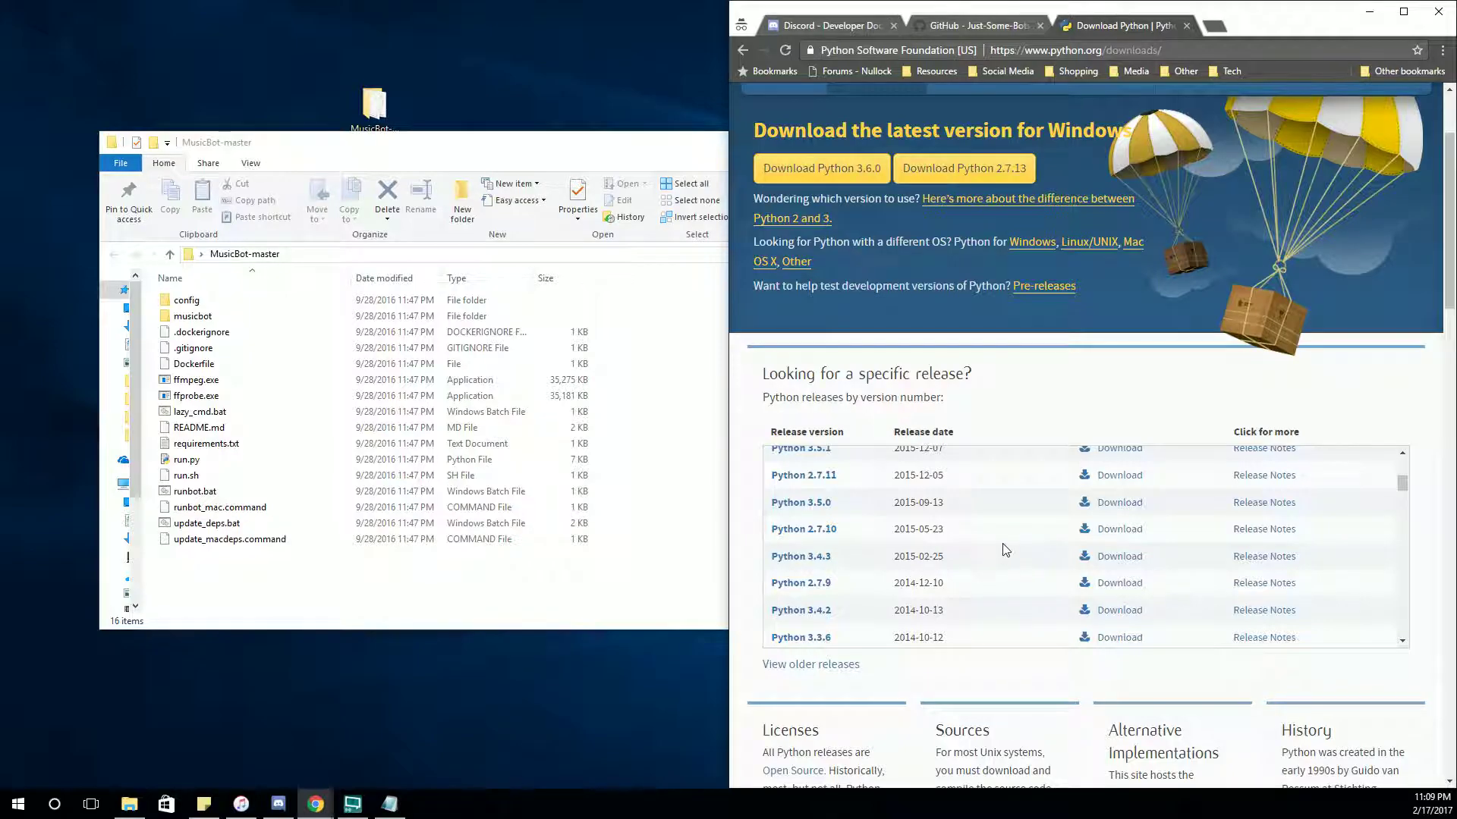
{"action": "middle_click", "coordinate": [1108, 27]}
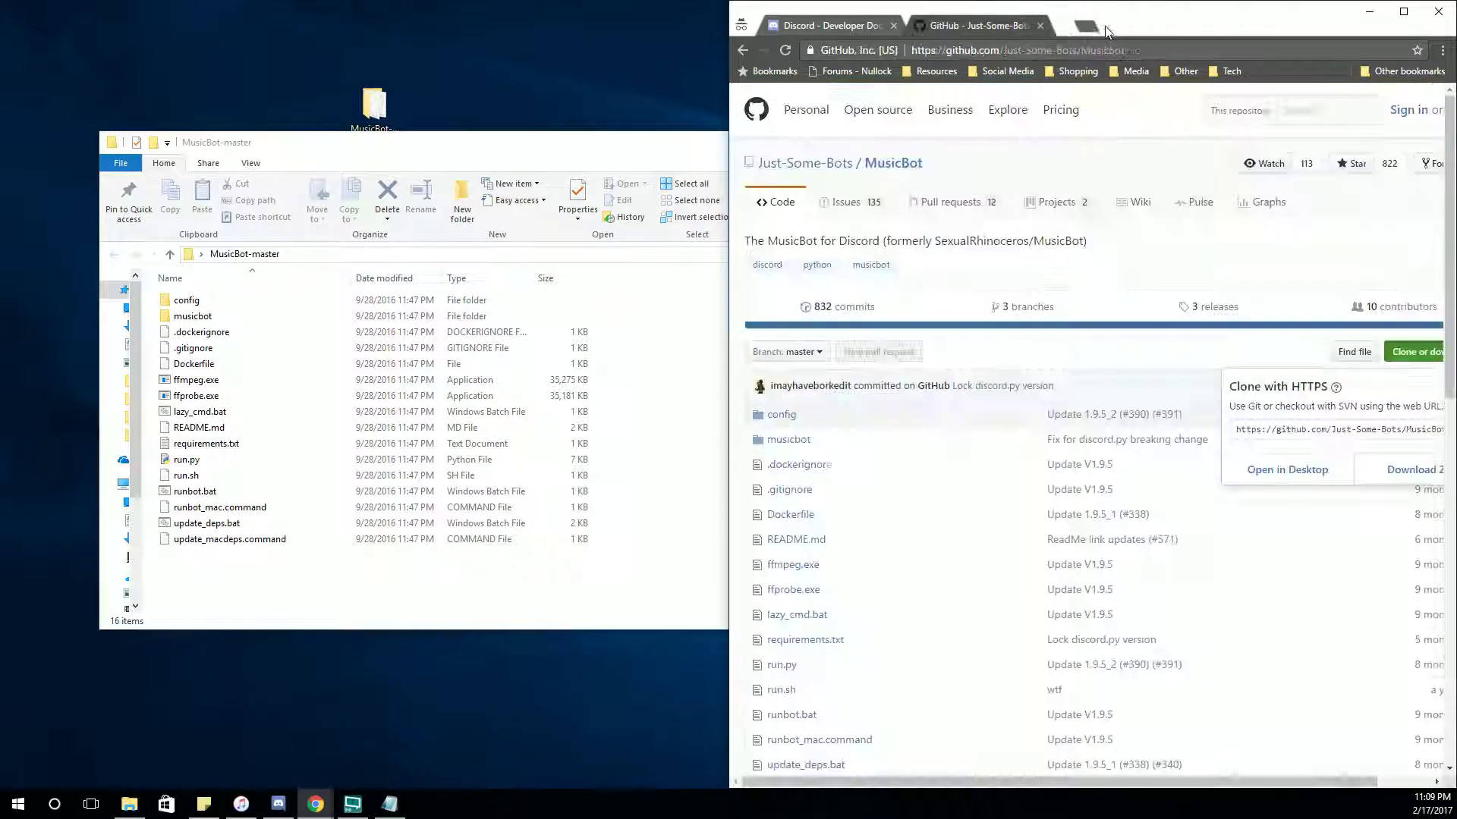
{"action": "middle_click", "coordinate": [1016, 29]}
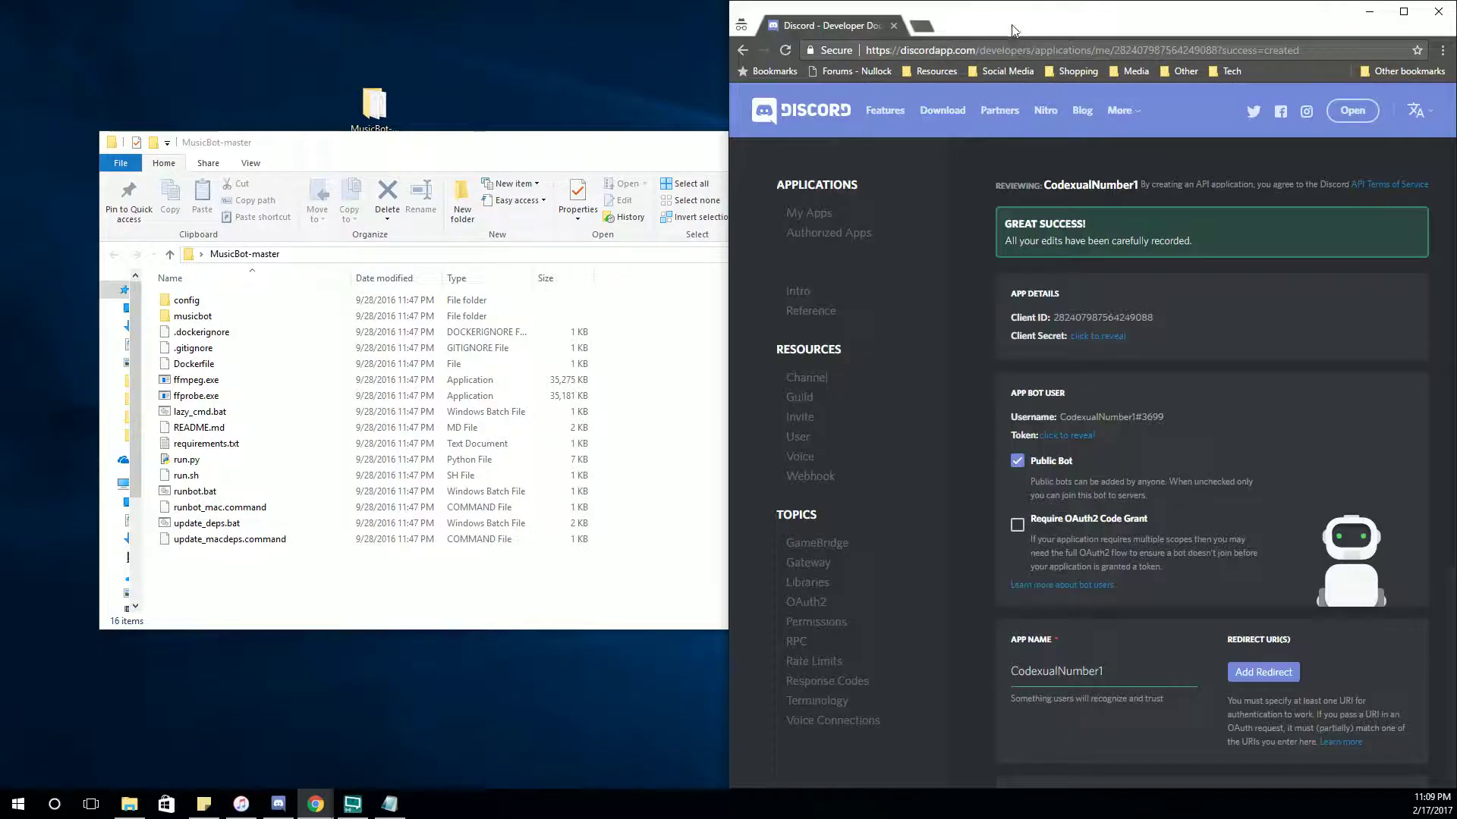
Maximize the MusicBot-master folder window and open its config folder
{"action": "double_click", "coordinate": [574, 161]}
{"action": "left_click", "coordinate": [161, 163]}
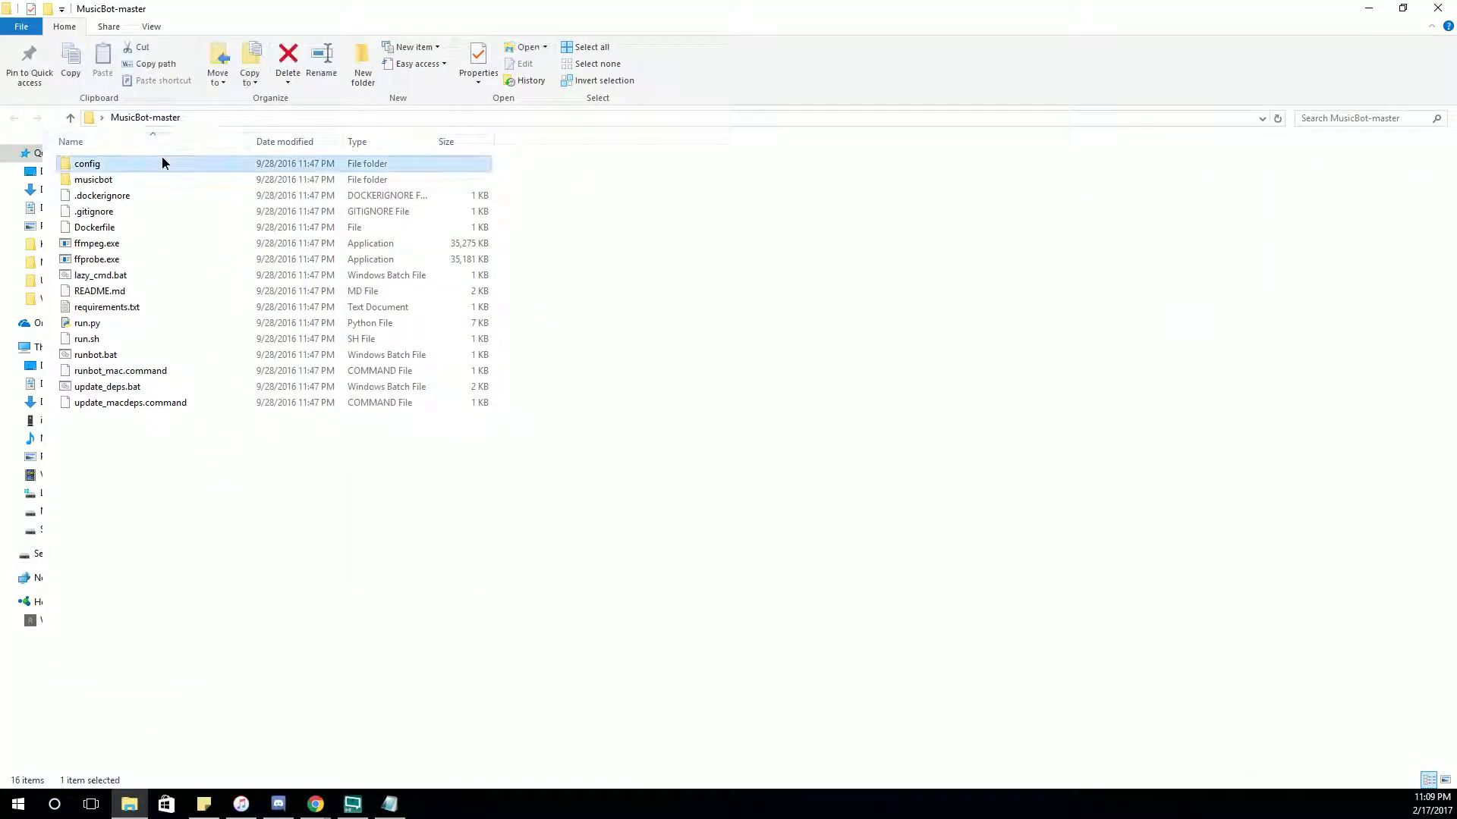
{"action": "double_click", "coordinate": [162, 163]}
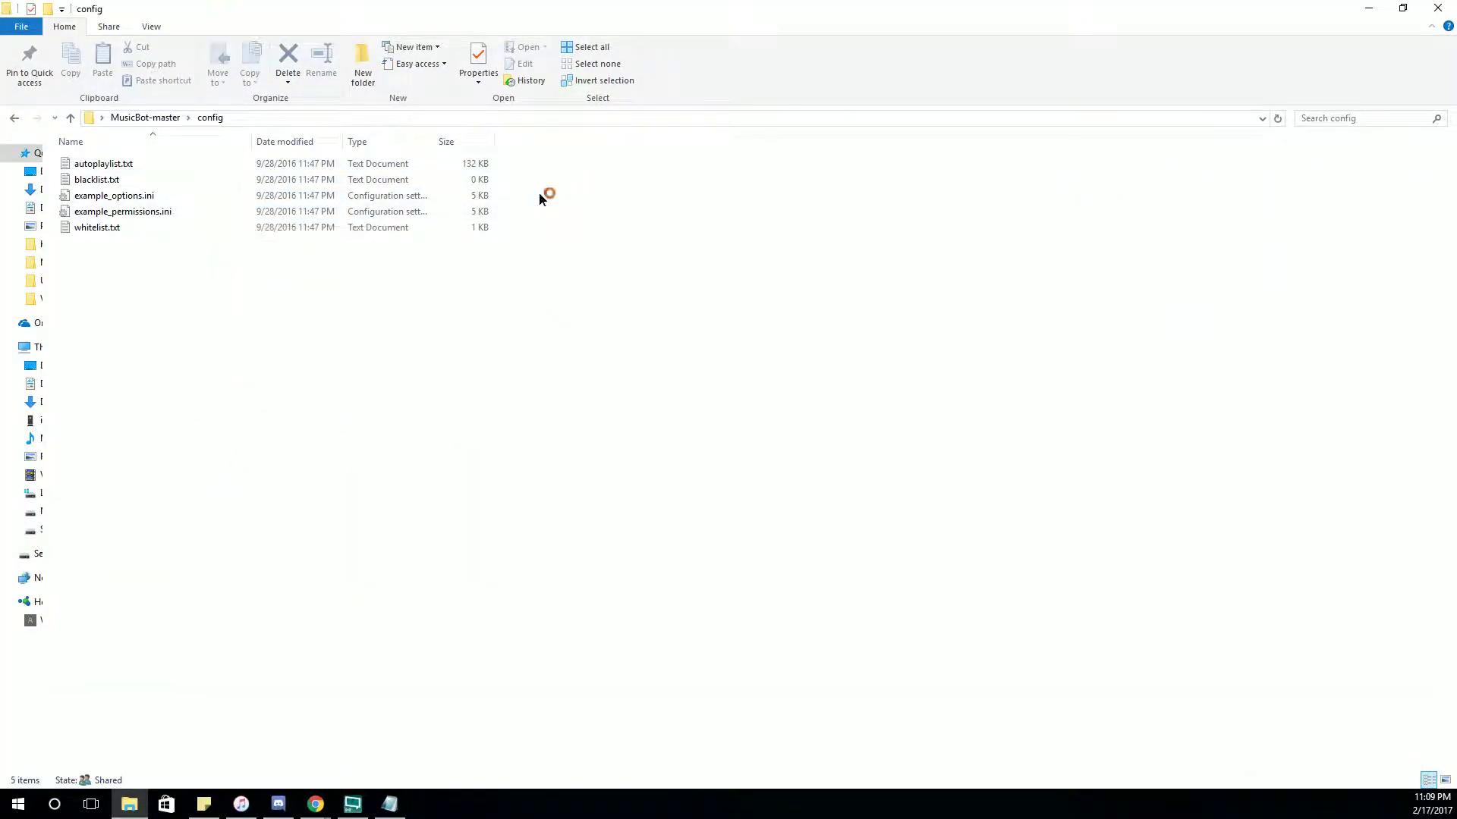
Compress example_options.ini and example_permissions.ini together into a config.rar archive in the config folder
{"action": "left_click_drag", "start_coordinate": [538, 192], "coordinate": [430, 202]}
{"action": "right_click", "coordinate": [431, 199]}
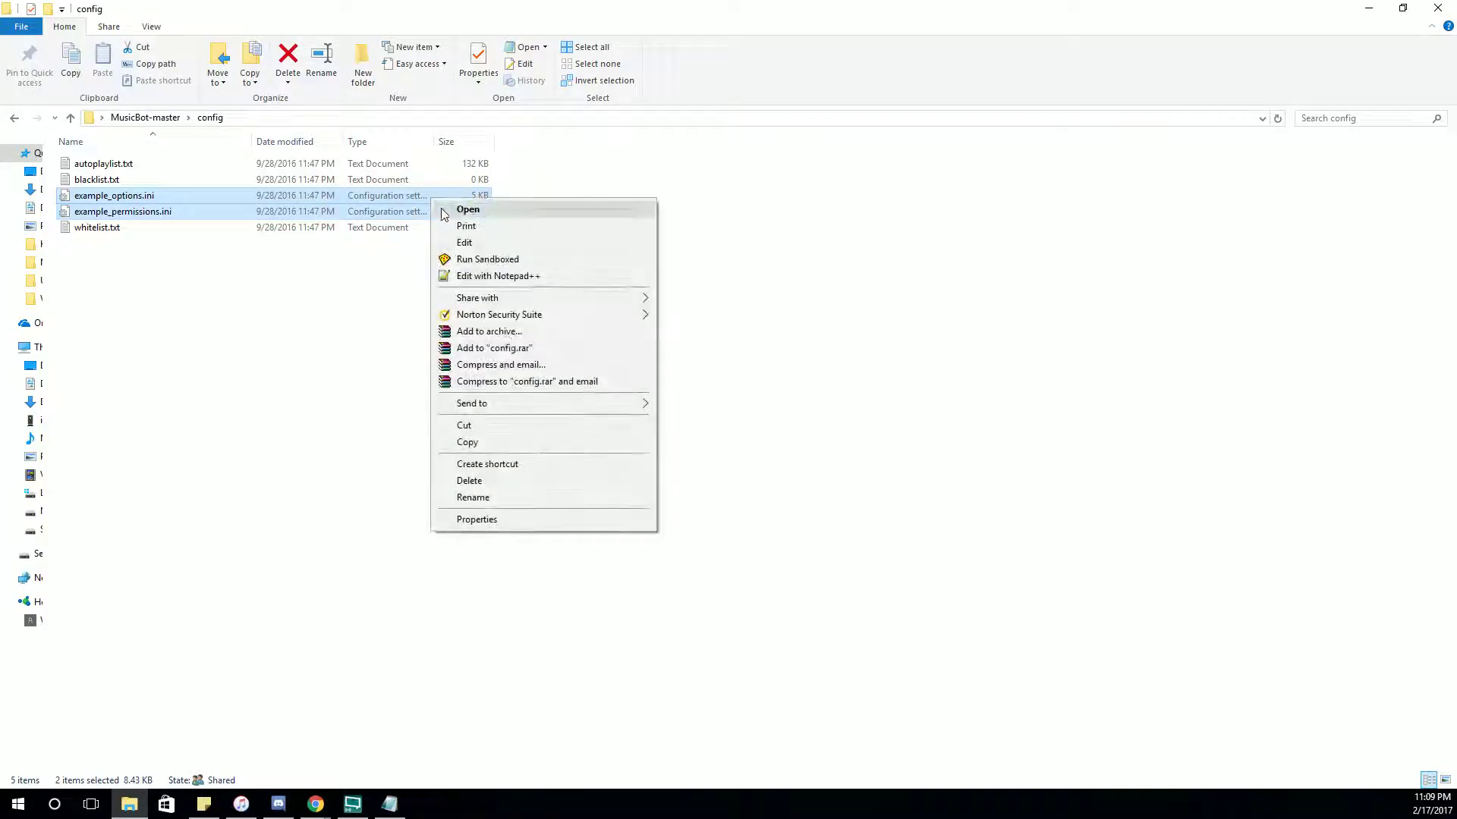
{"action": "left_click", "coordinate": [518, 354]}
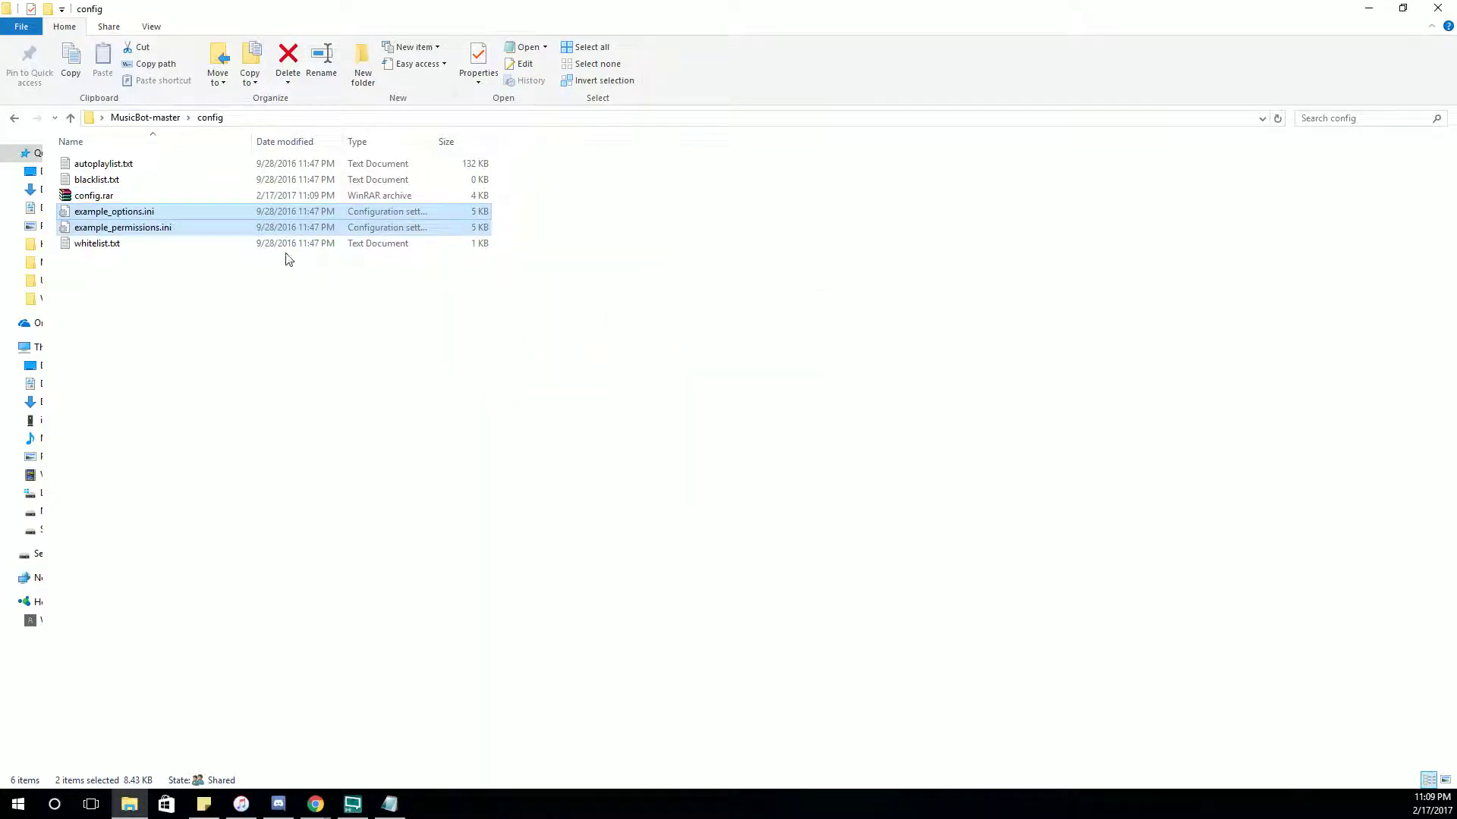
Rename example_options.ini as options.ini
{"action": "left_click", "coordinate": [84, 216]}
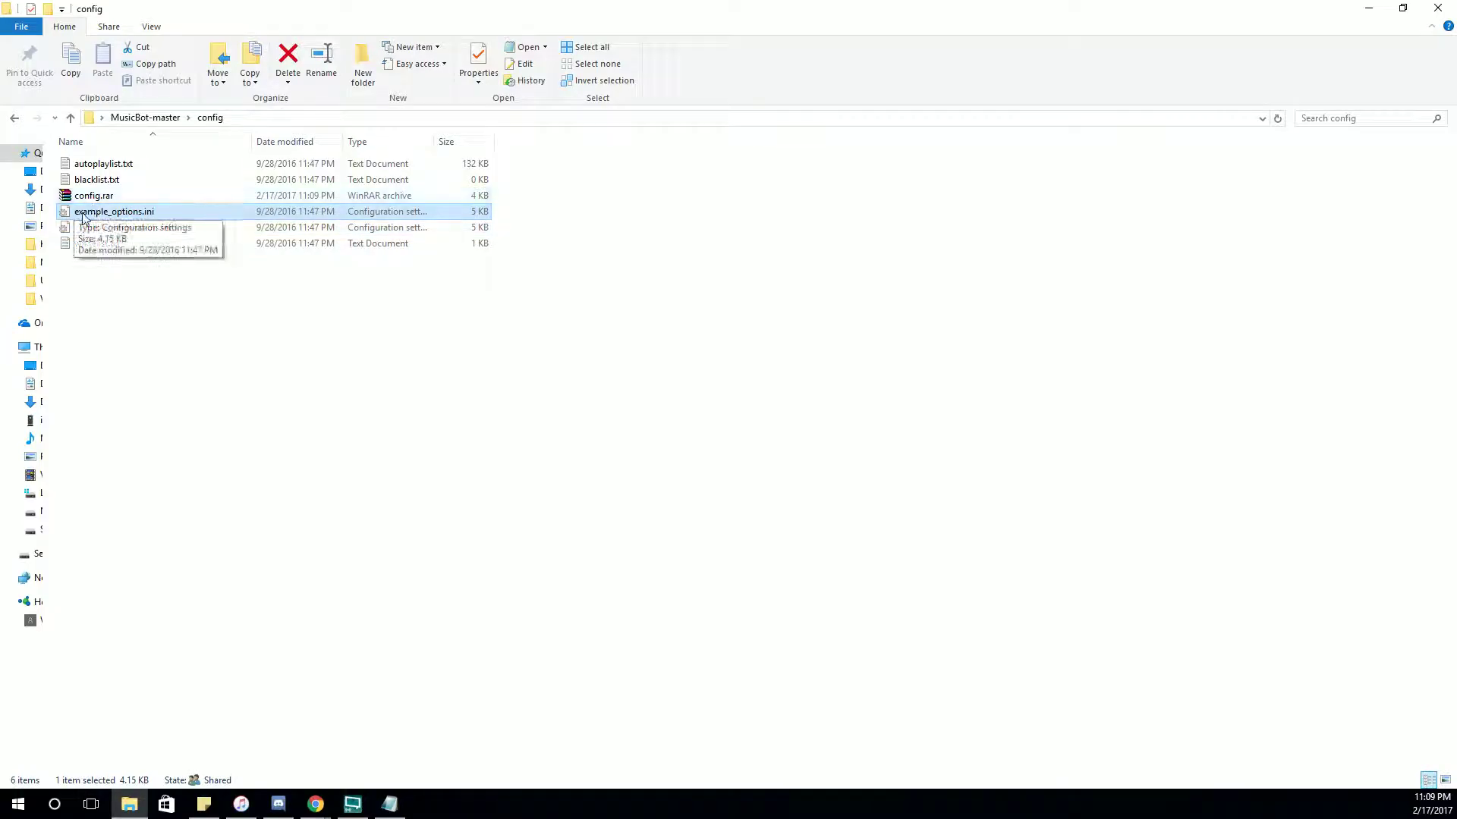
{"action": "right_click", "coordinate": [82, 214]}
{"action": "left_click", "coordinate": [150, 540]}
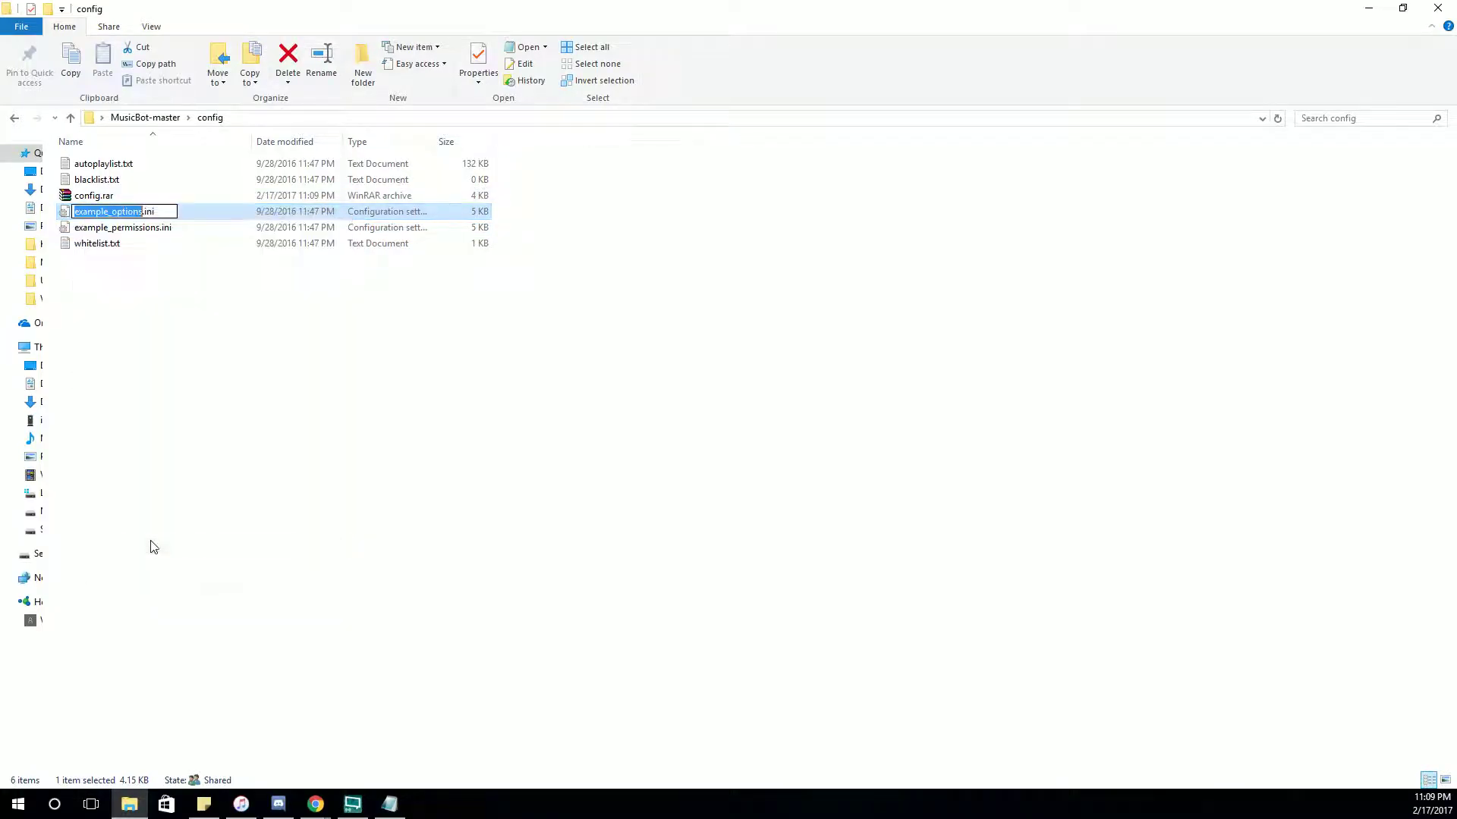
{"action": "key", "text": "Right"}
{"action": "key", "text": "Home"}
{"action": "key", "text": "Delete"}
{"action": "key", "text": "Delete"}
{"action": "key", "text": "Delete"}
{"action": "key", "text": "Delete"}
{"action": "key", "text": "Delete"}
{"action": "key", "text": "Delete"}
{"action": "key", "text": "Delete"}
{"action": "key", "text": "Delete"}
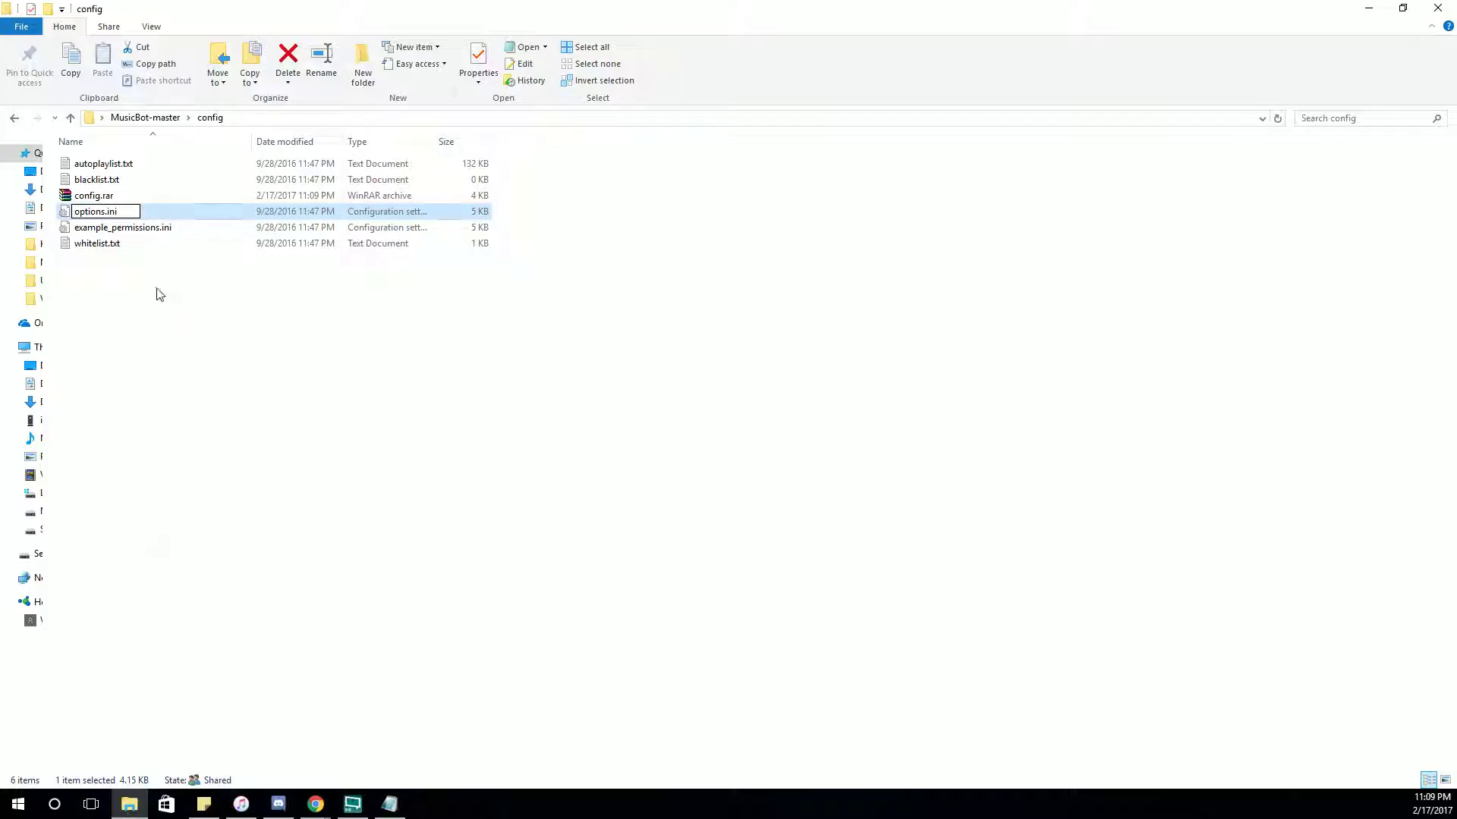
{"action": "left_click", "coordinate": [76, 227]}
Rename example_permissions.ini as permissions.ini
{"action": "right_click", "coordinate": [110, 213]}
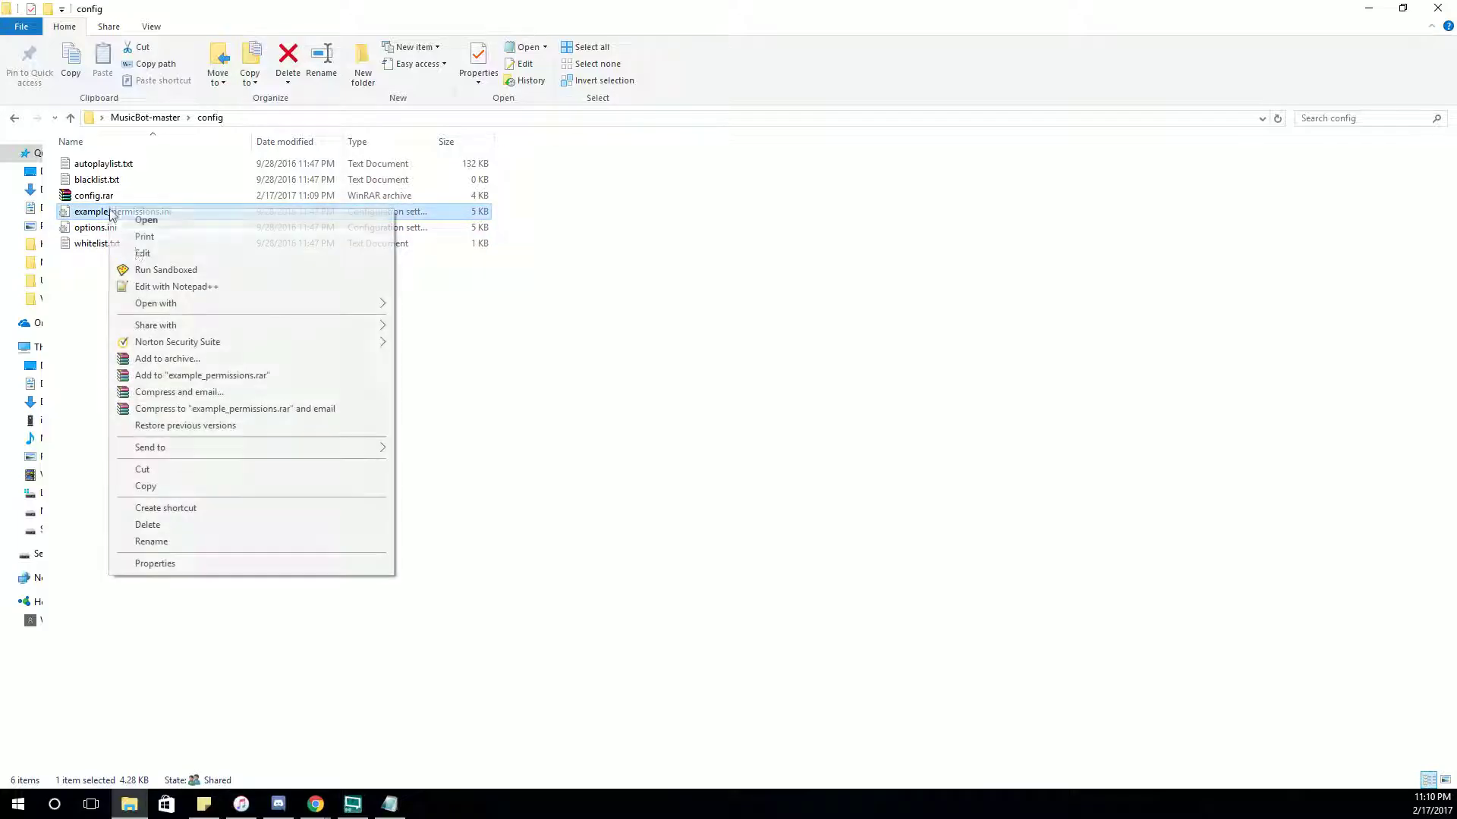
{"action": "left_click", "coordinate": [148, 542]}
{"action": "key", "text": "Right"}
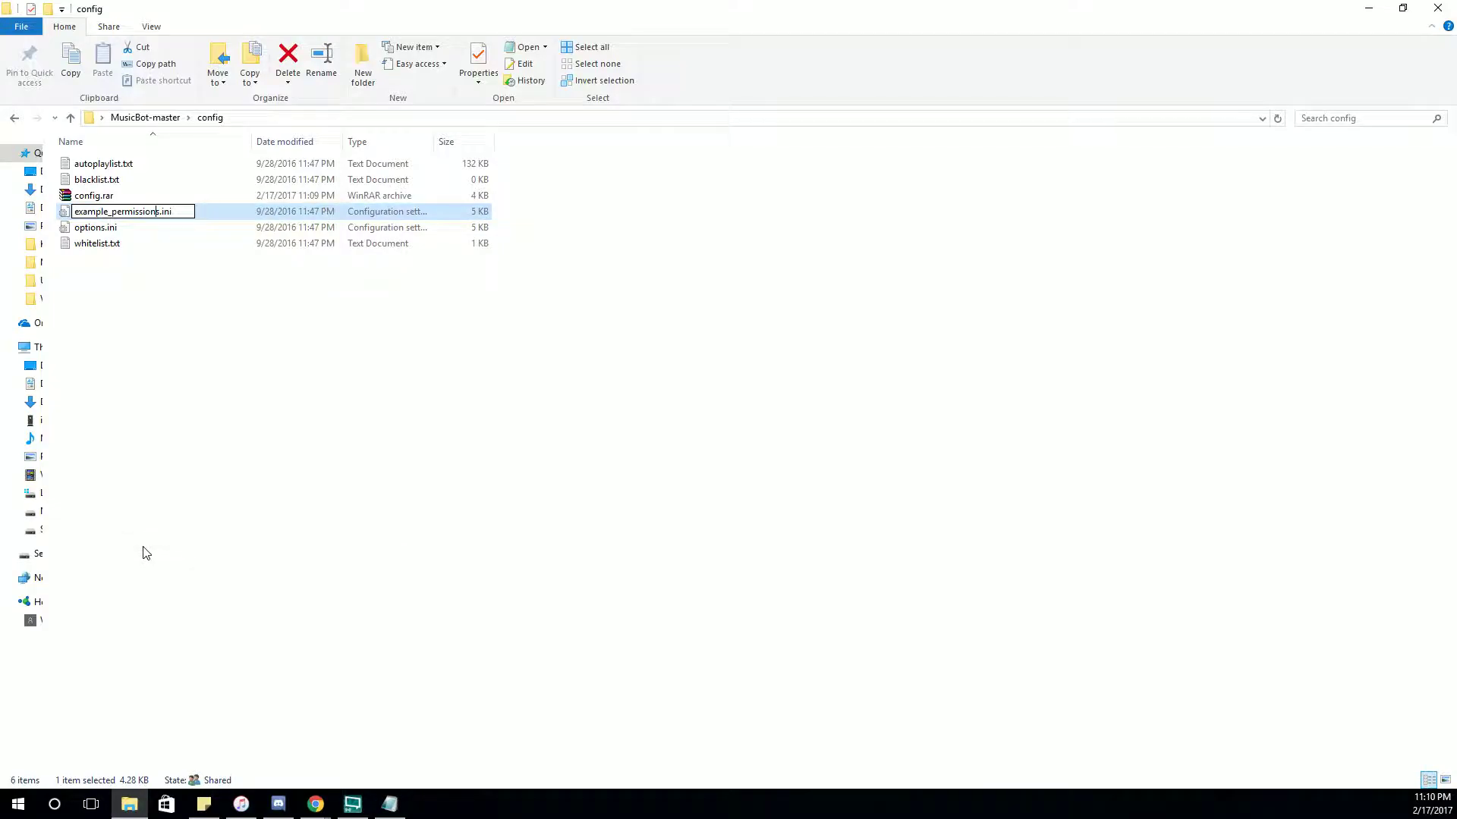
{"action": "key", "text": "Left"}
{"action": "key", "text": "BackSpace"}
{"action": "key", "text": "BackSpace"}
{"action": "key", "text": "BackSpace"}
{"action": "key", "text": "BackSpace"}
{"action": "key", "text": "BackSpace"}
{"action": "key", "text": "BackSpace"}
{"action": "key", "text": "BackSpace"}
{"action": "key", "text": "BackSpace"}
{"action": "key", "text": "Return"}
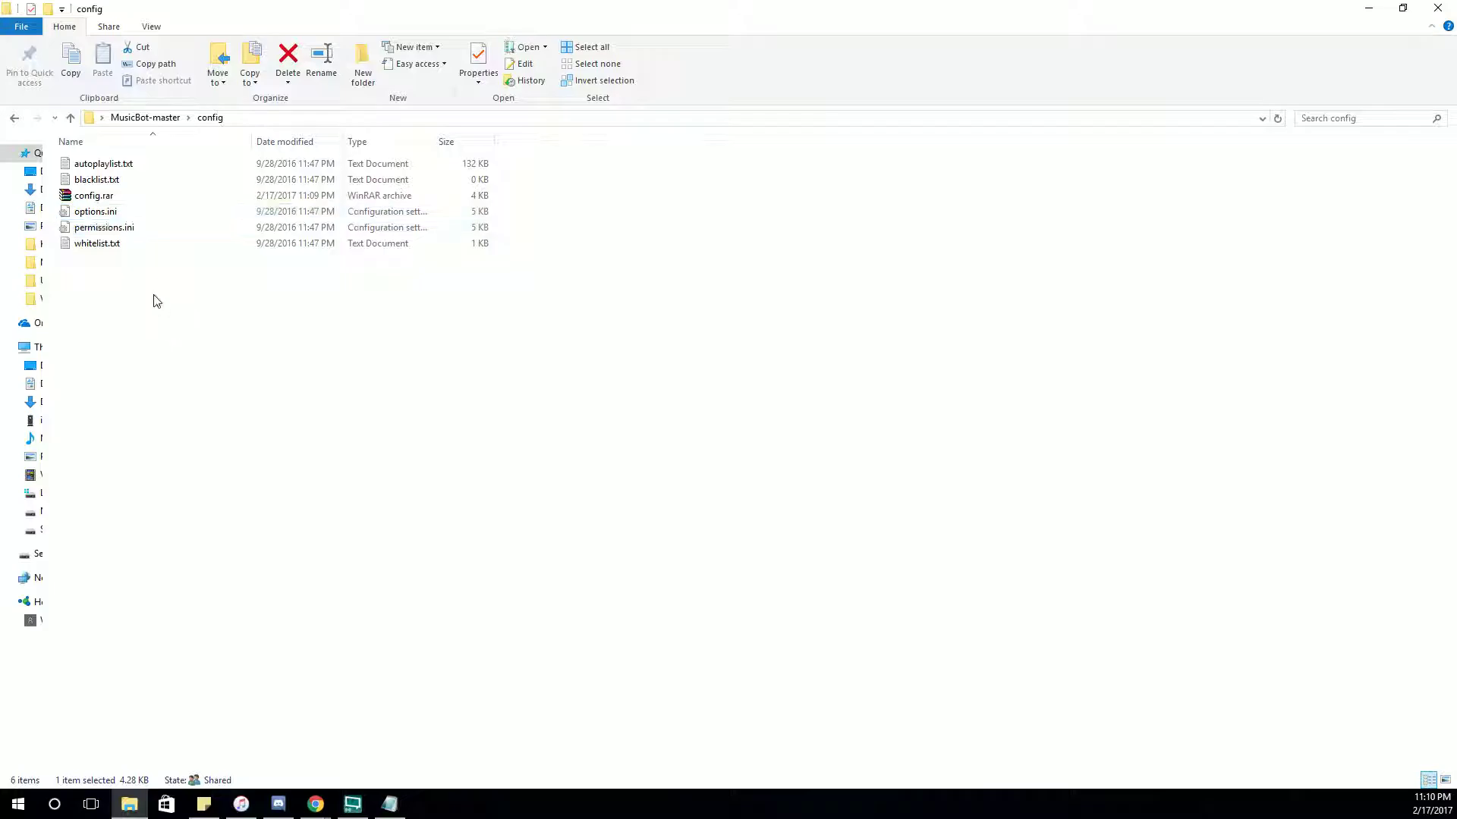
{"action": "left_click", "coordinate": [152, 298]}
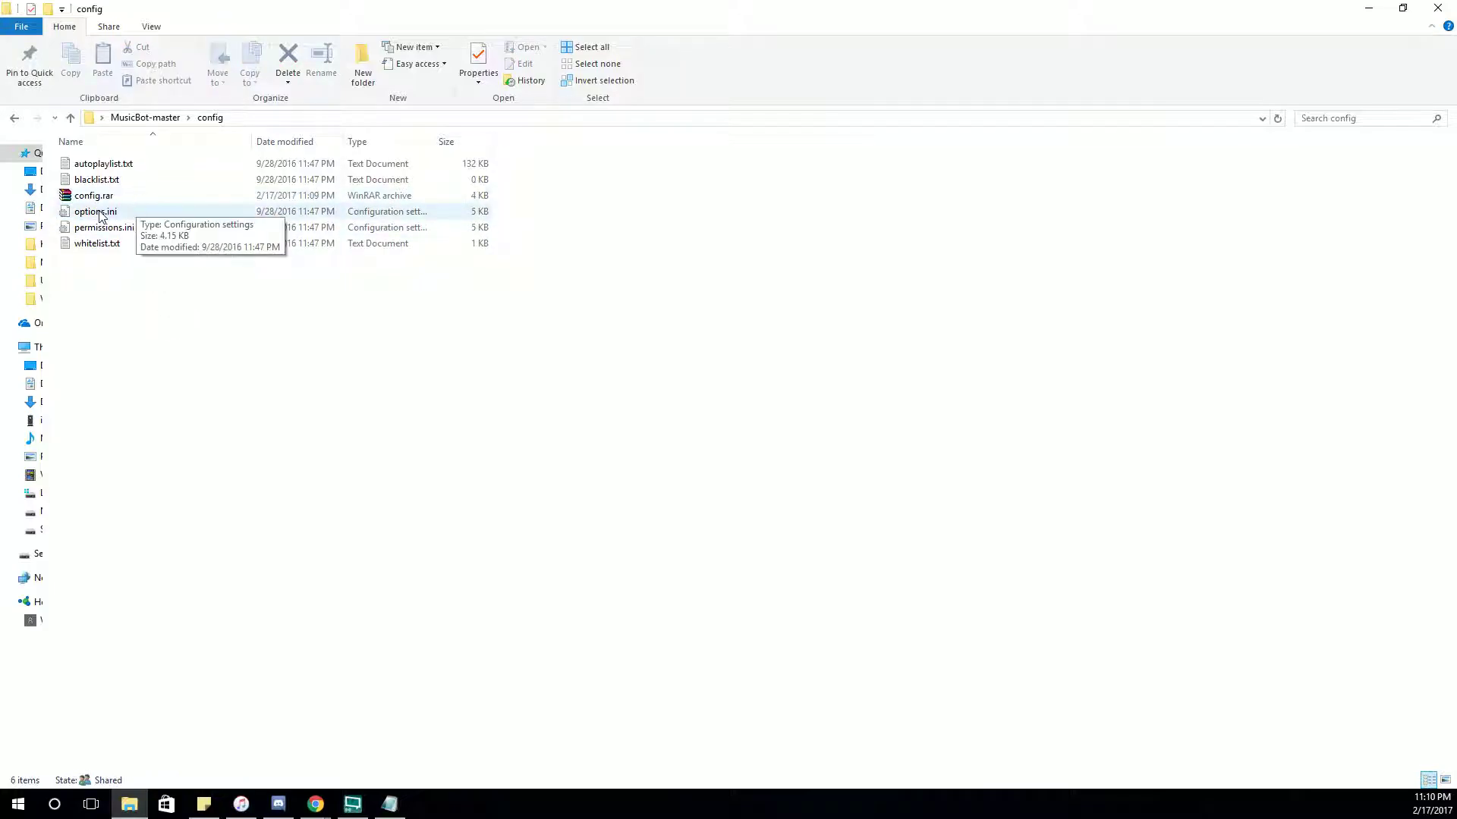
Open options.ini in Notepad++ and move its window clear of the file list
{"action": "left_click", "coordinate": [99, 211]}
{"action": "right_click", "coordinate": [99, 211]}
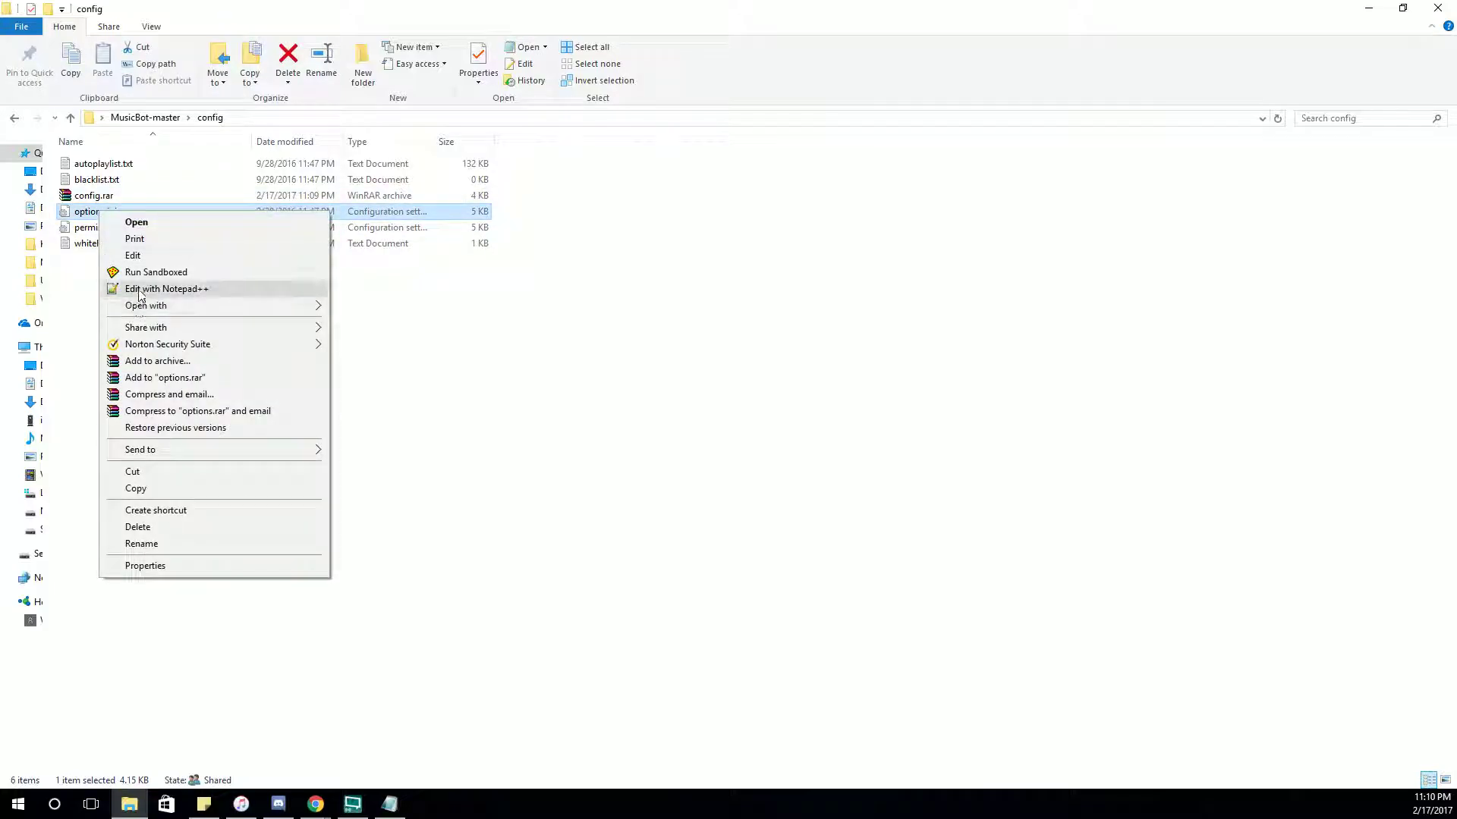
{"action": "left_click", "coordinate": [138, 295]}
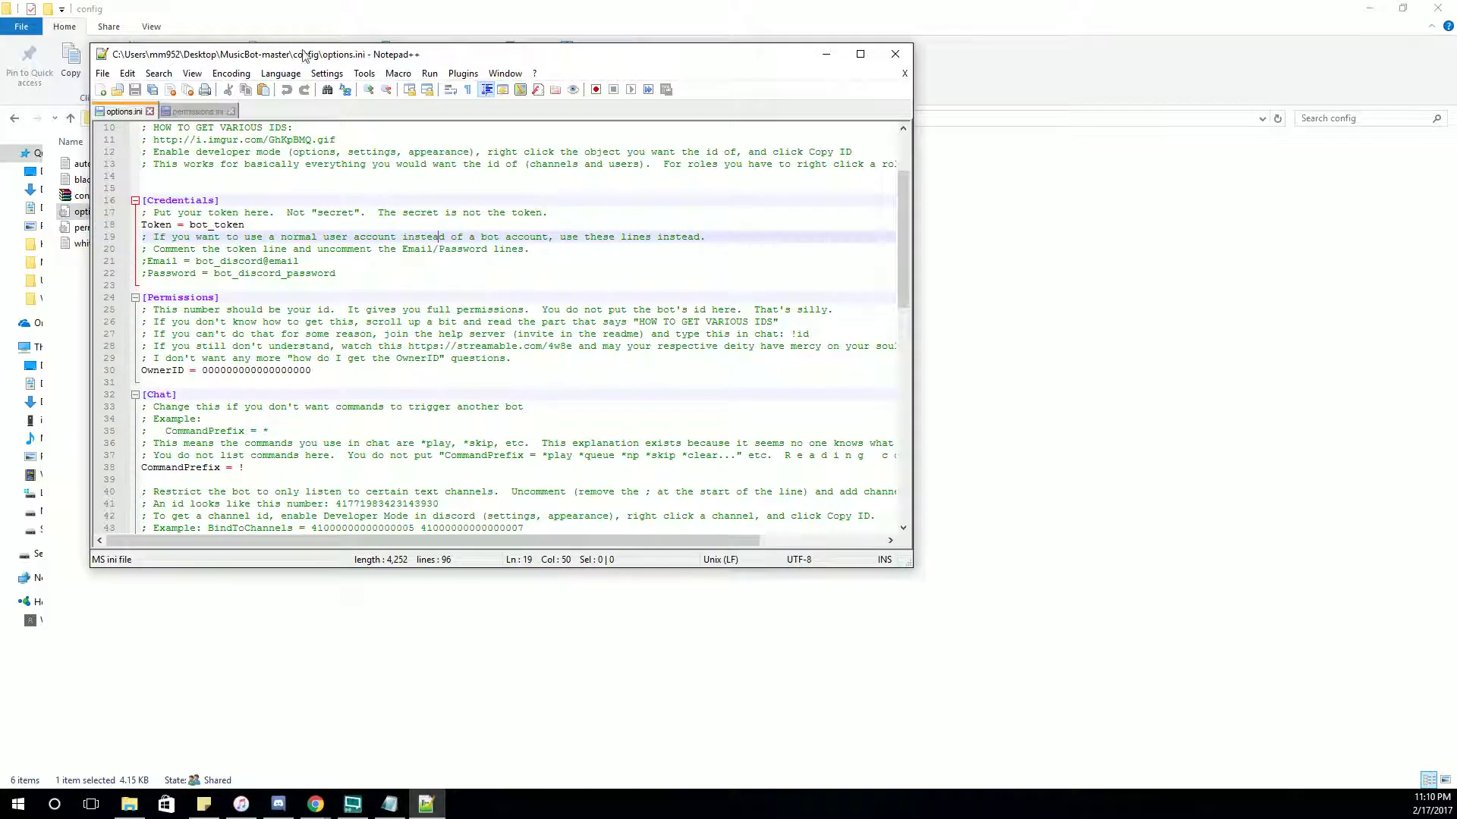
{"action": "left_click_drag", "start_coordinate": [302, 56], "coordinate": [459, 128]}
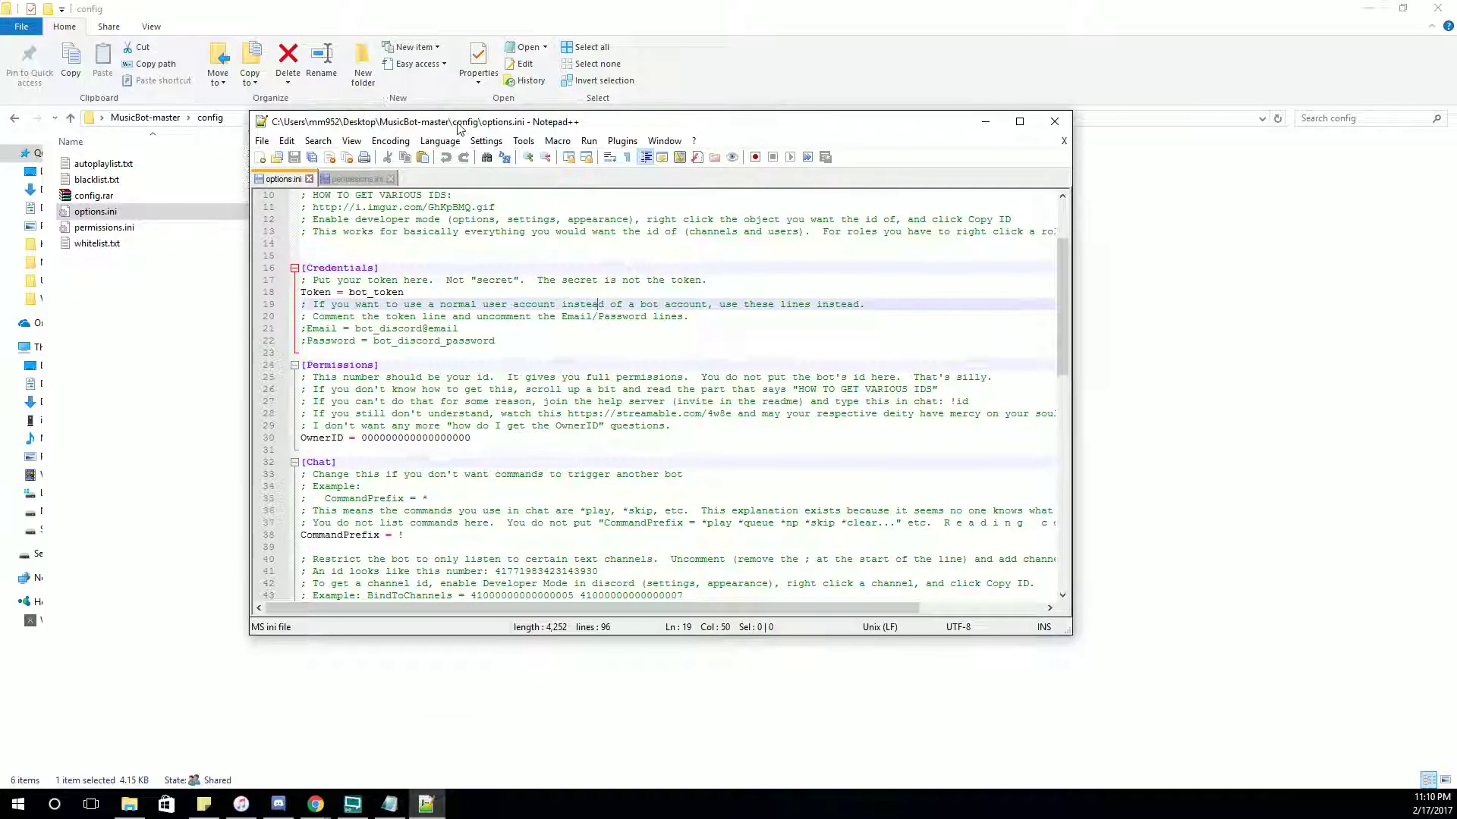
Close the leftover permissions.ini document without saving its changes
{"action": "left_click", "coordinate": [351, 179]}
{"action": "left_click", "coordinate": [389, 179]}
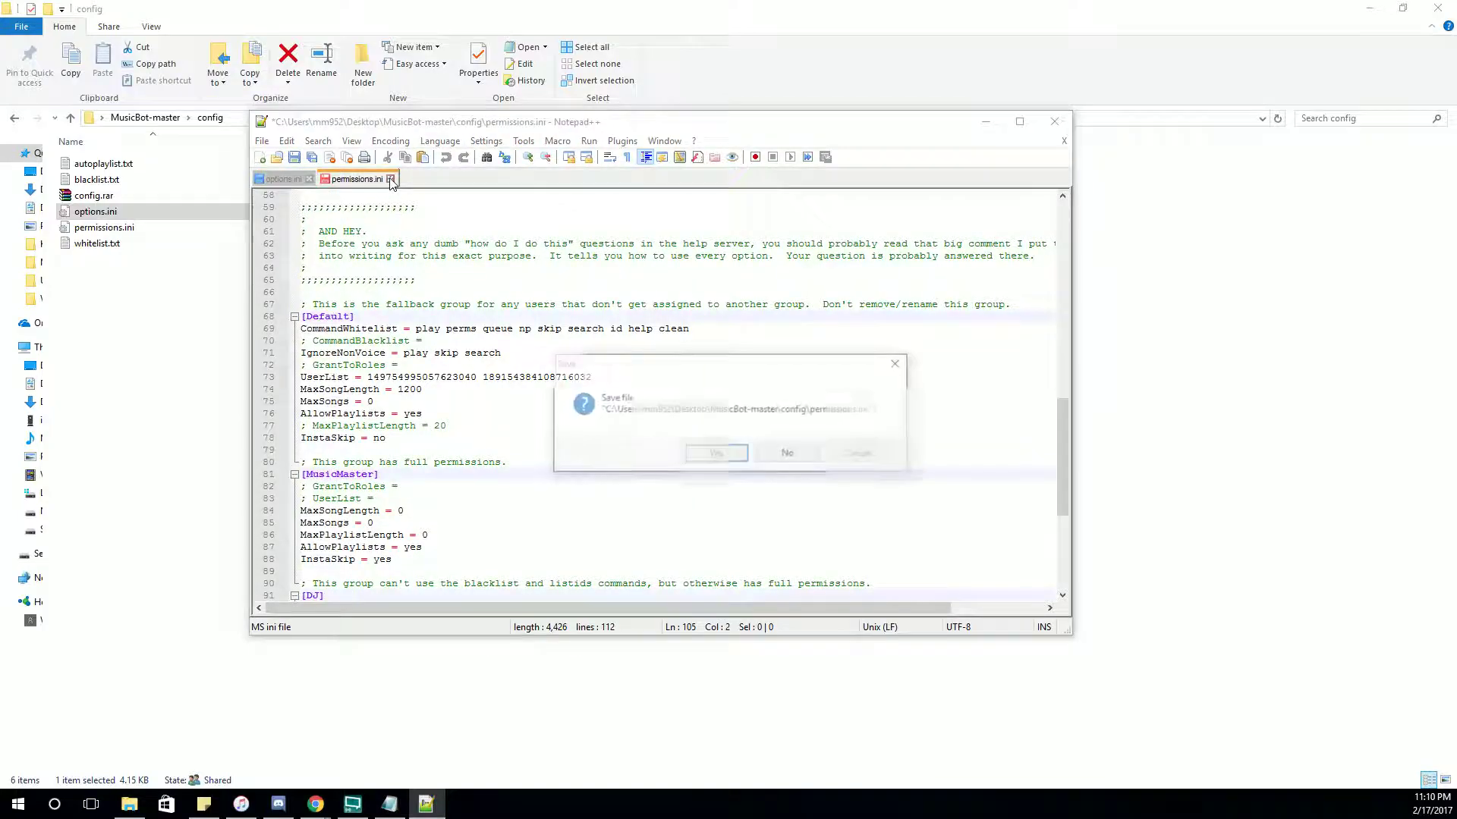
{"action": "left_click", "coordinate": [789, 454]}
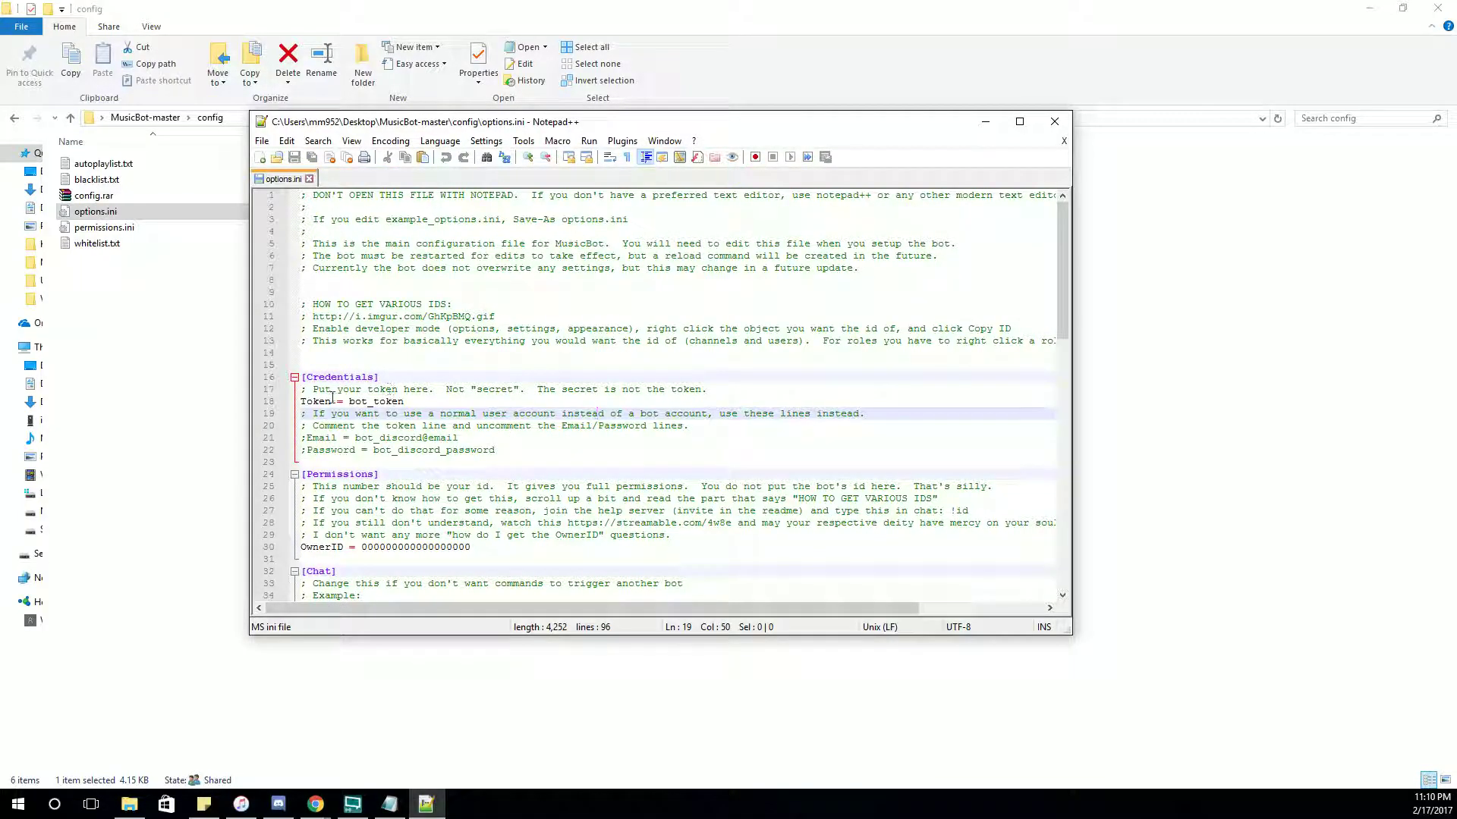
Switch to the Discord developer page in Chrome, reveal the app bot user's token and copy it
{"action": "mouse_move", "coordinate": [302, 402]}
{"action": "left_mouse_down"}
{"action": "mouse_move", "coordinate": [405, 402]}
{"action": "mouse_move", "coordinate": [301, 402]}
{"action": "left_mouse_up"}
{"action": "left_click", "coordinate": [310, 547]}
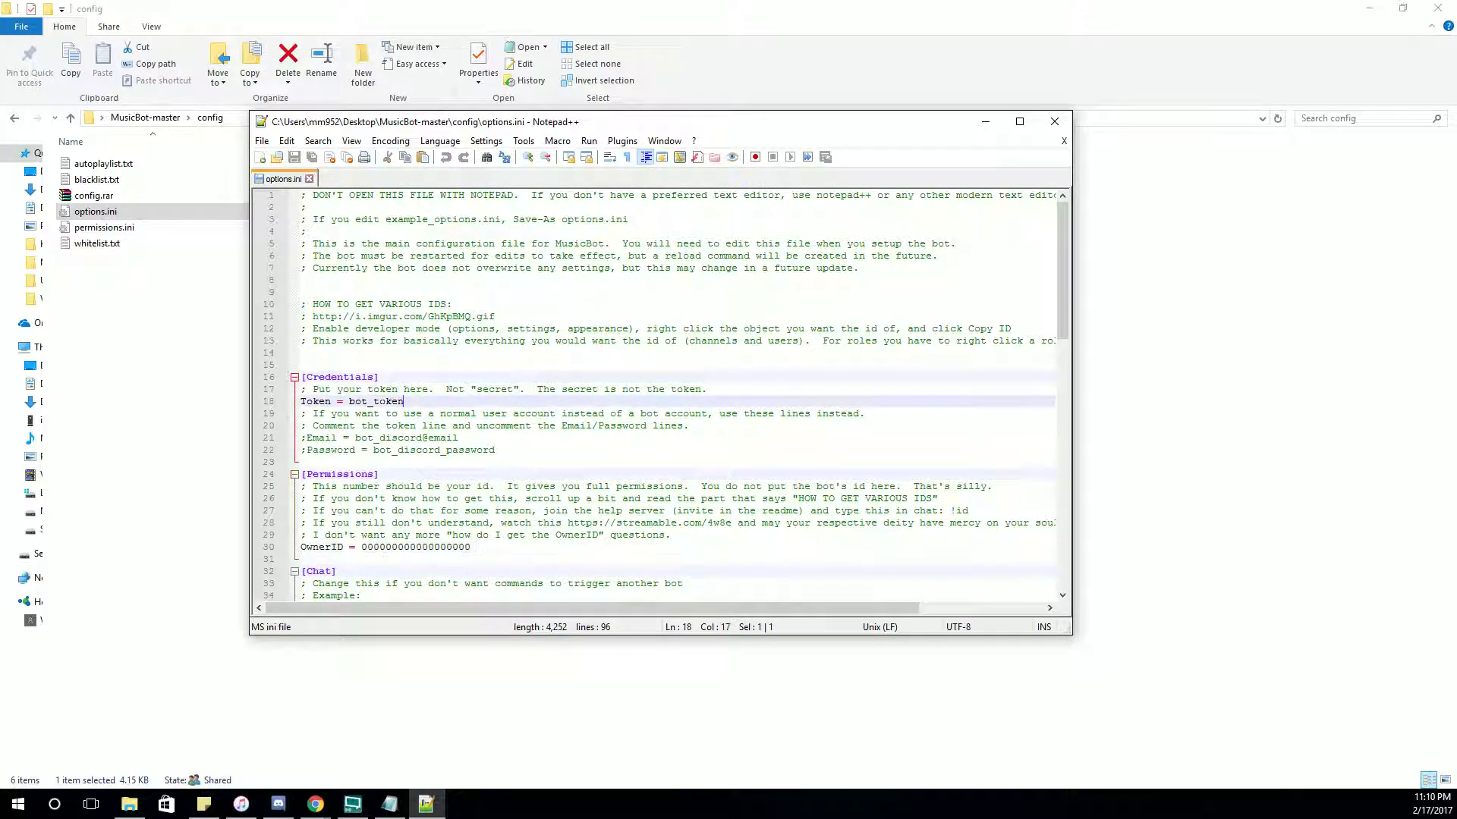
{"action": "left_click", "coordinate": [315, 804]}
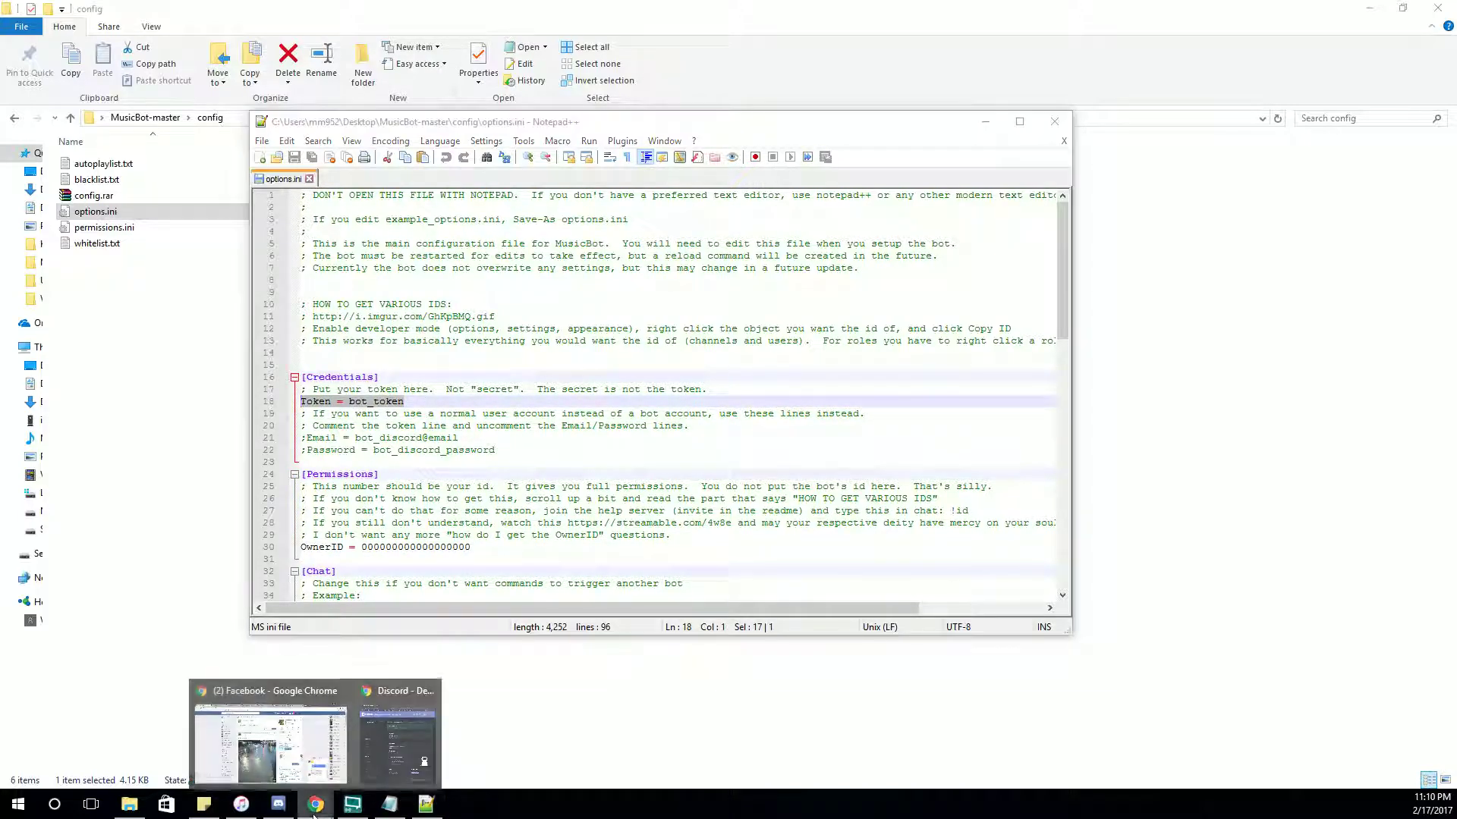
{"action": "left_click", "coordinate": [356, 744]}
{"action": "scroll", "coordinate": [1016, 459], "scroll_direction": "down", "scroll_amount": 1}
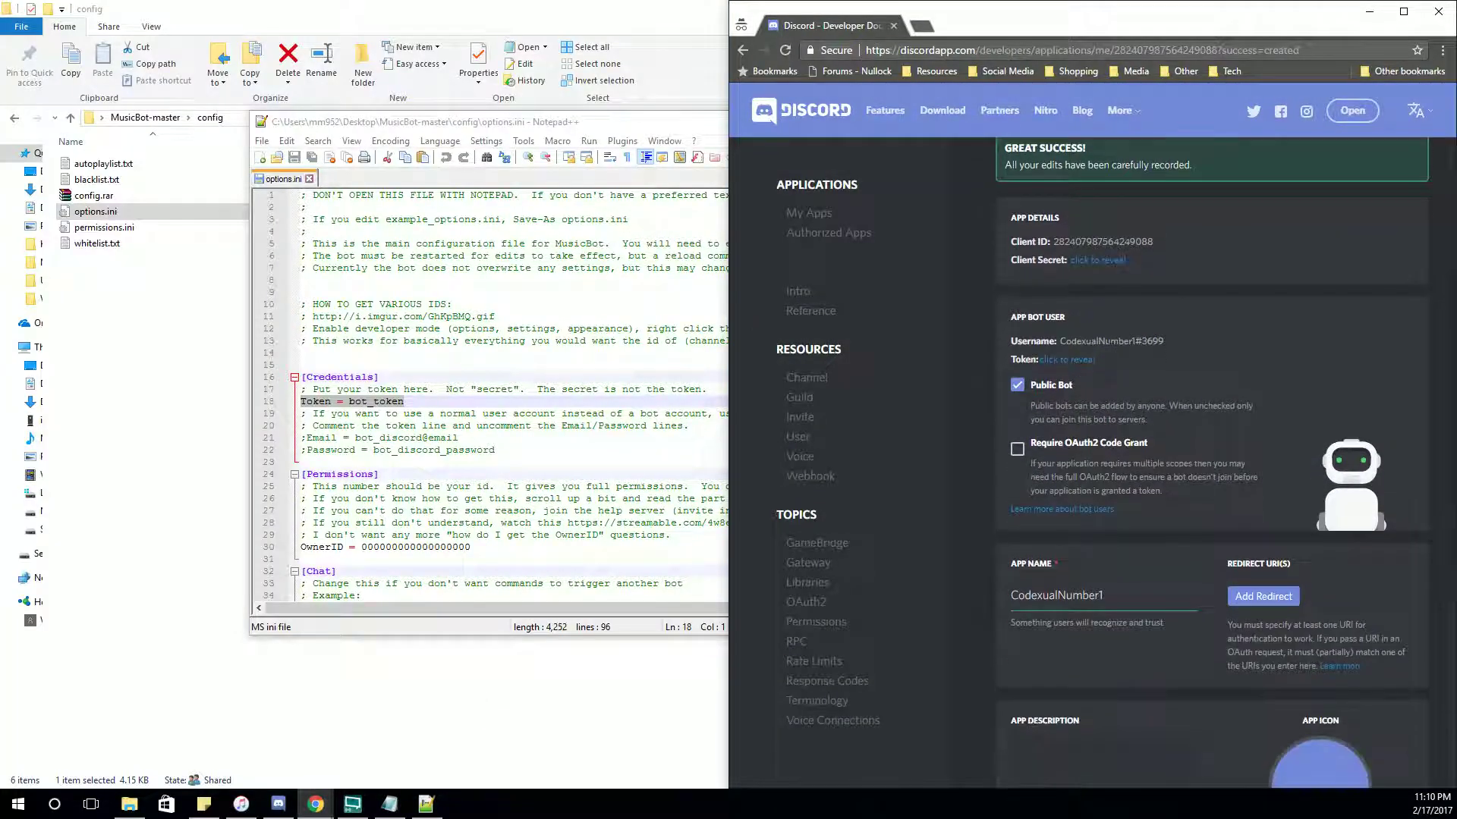
{"action": "scroll", "coordinate": [1149, 407], "scroll_direction": "down", "scroll_amount": 3}
{"action": "scroll", "coordinate": [1141, 481], "scroll_direction": "up", "scroll_amount": 3}
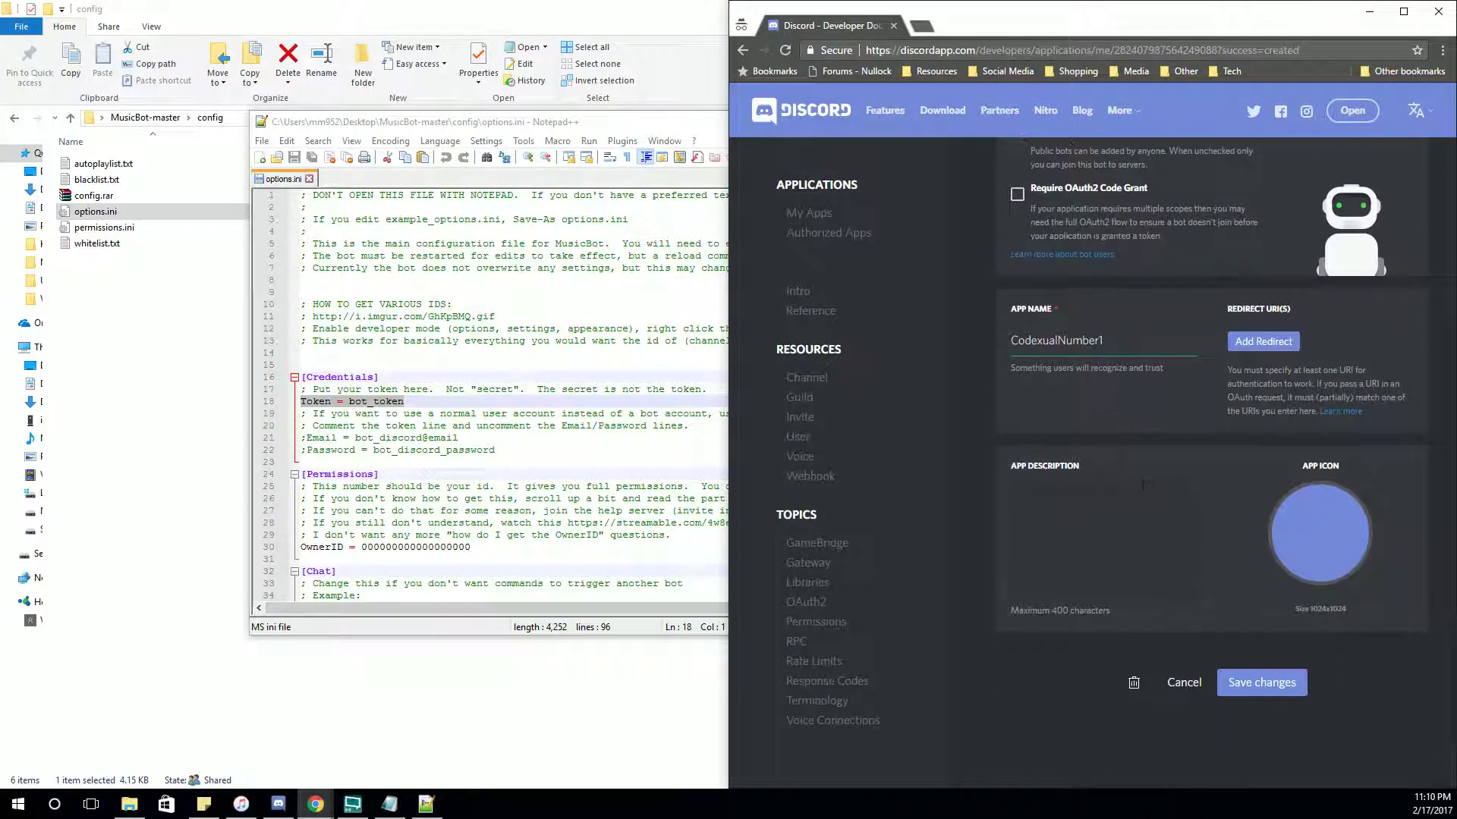
{"action": "left_click_drag", "start_coordinate": [1003, 308], "coordinate": [1167, 312]}
{"action": "left_click", "coordinate": [1009, 333]}
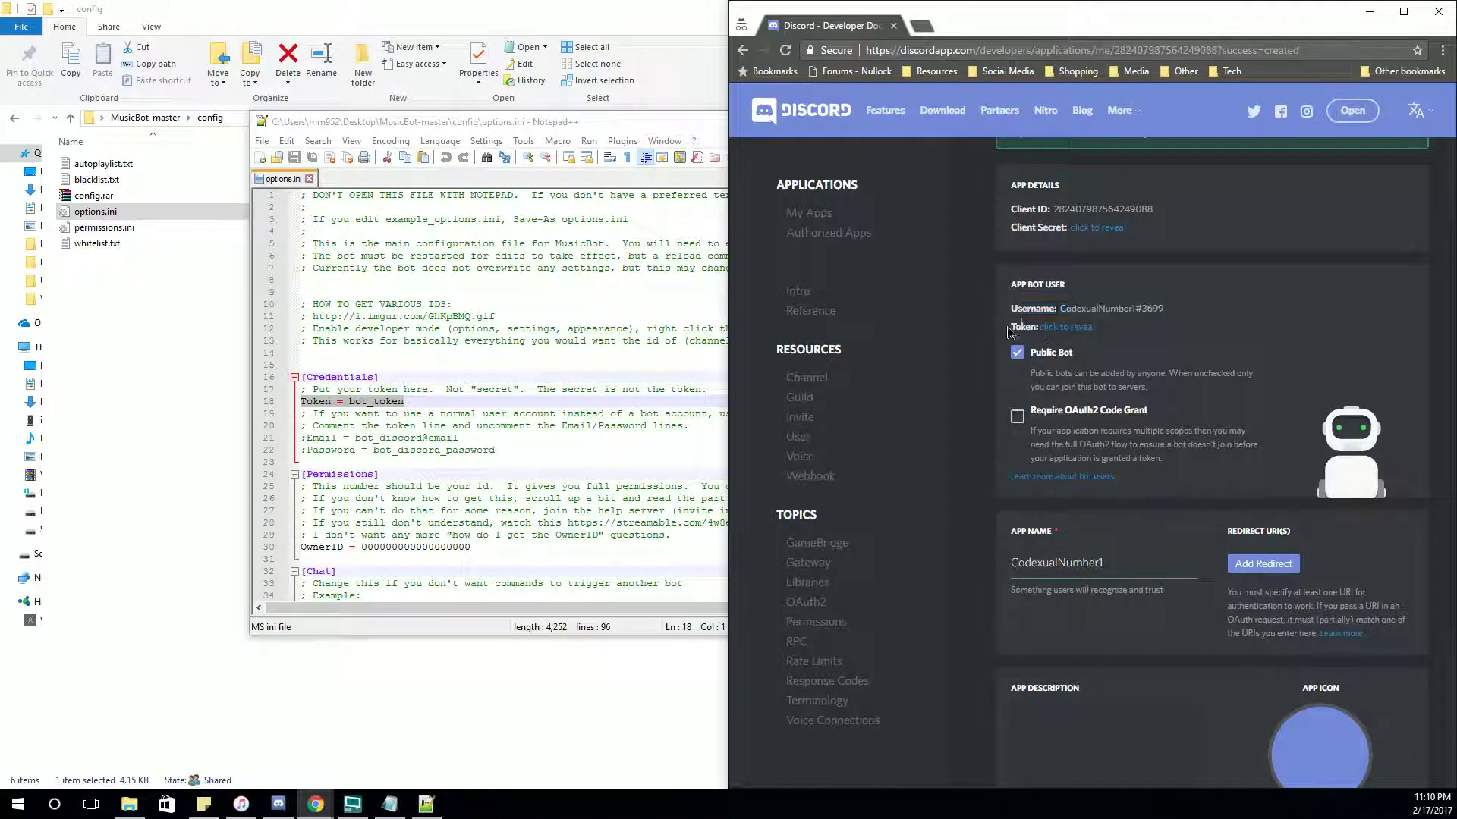
{"action": "triple_click", "coordinate": [1051, 327]}
{"action": "triple_click", "coordinate": [1082, 362]}
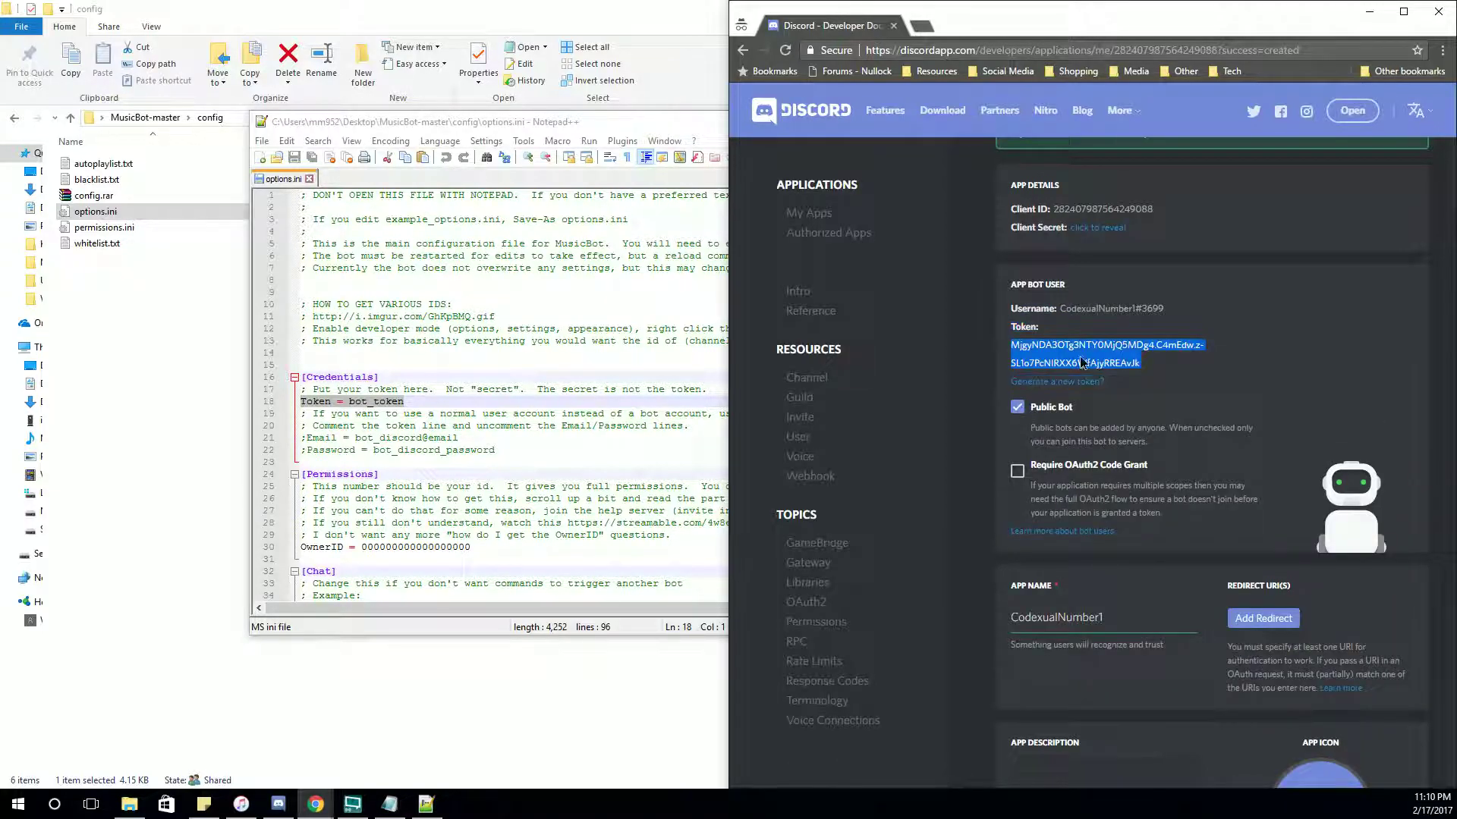
{"action": "right_click", "coordinate": [1138, 363]}
{"action": "left_click", "coordinate": [1158, 382]}
Replace the bot_token placeholder in options.ini with the copied bot token and remove the extra line break
{"action": "left_click", "coordinate": [410, 401]}
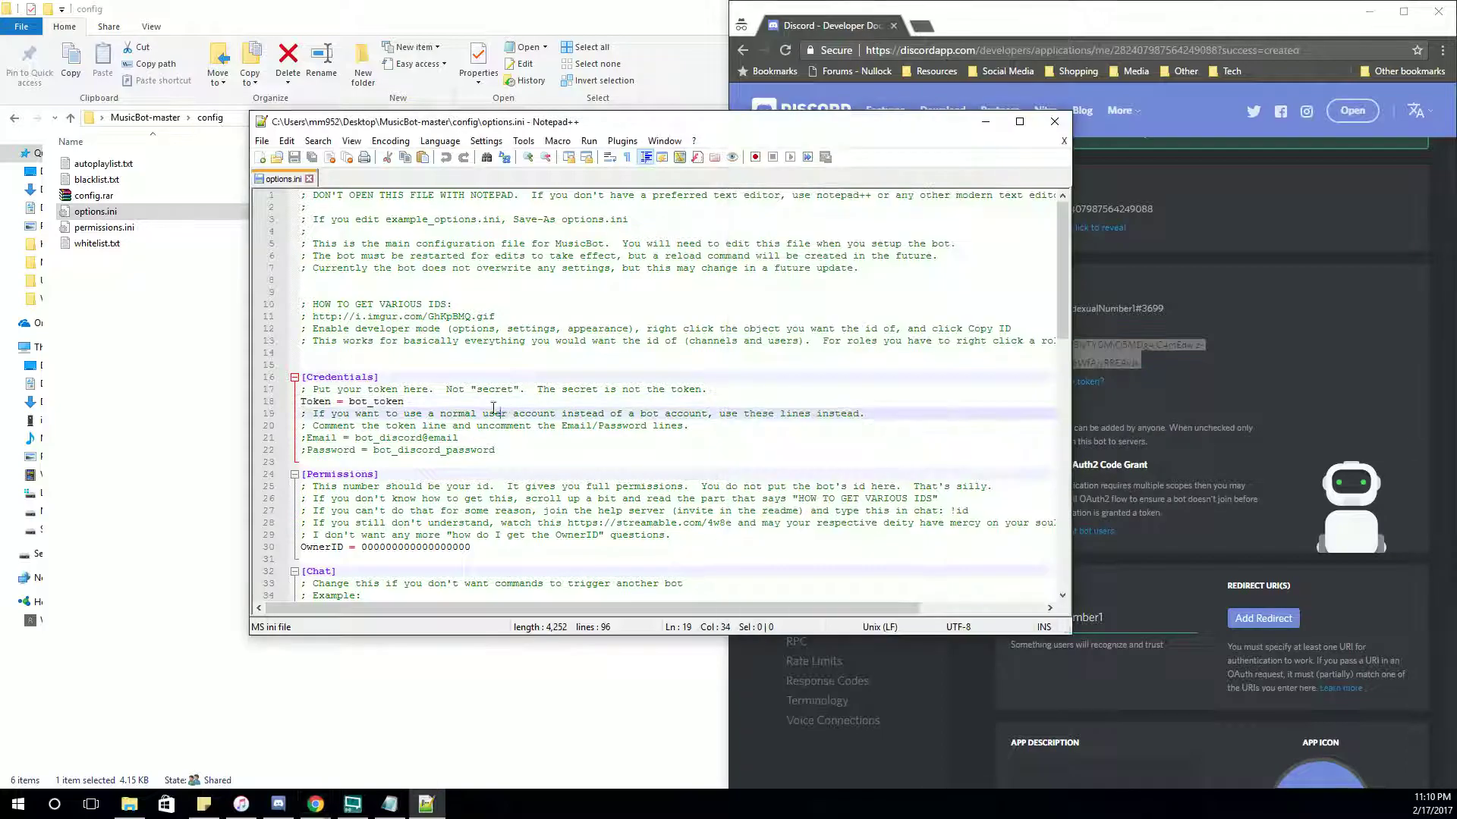
{"action": "left_click_drag", "start_coordinate": [405, 401], "coordinate": [348, 402]}
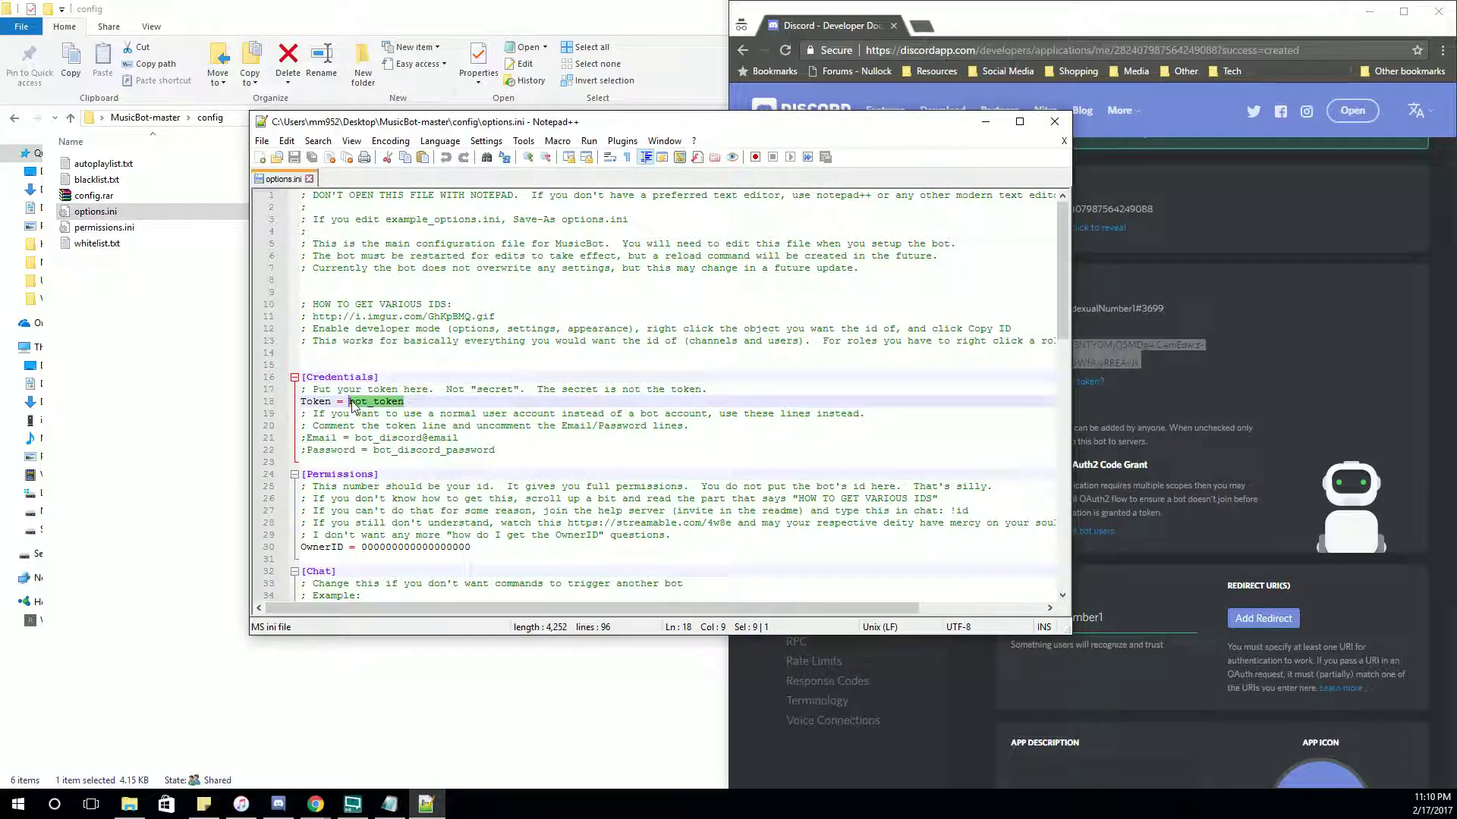
{"action": "key", "text": "ctrl+v"}
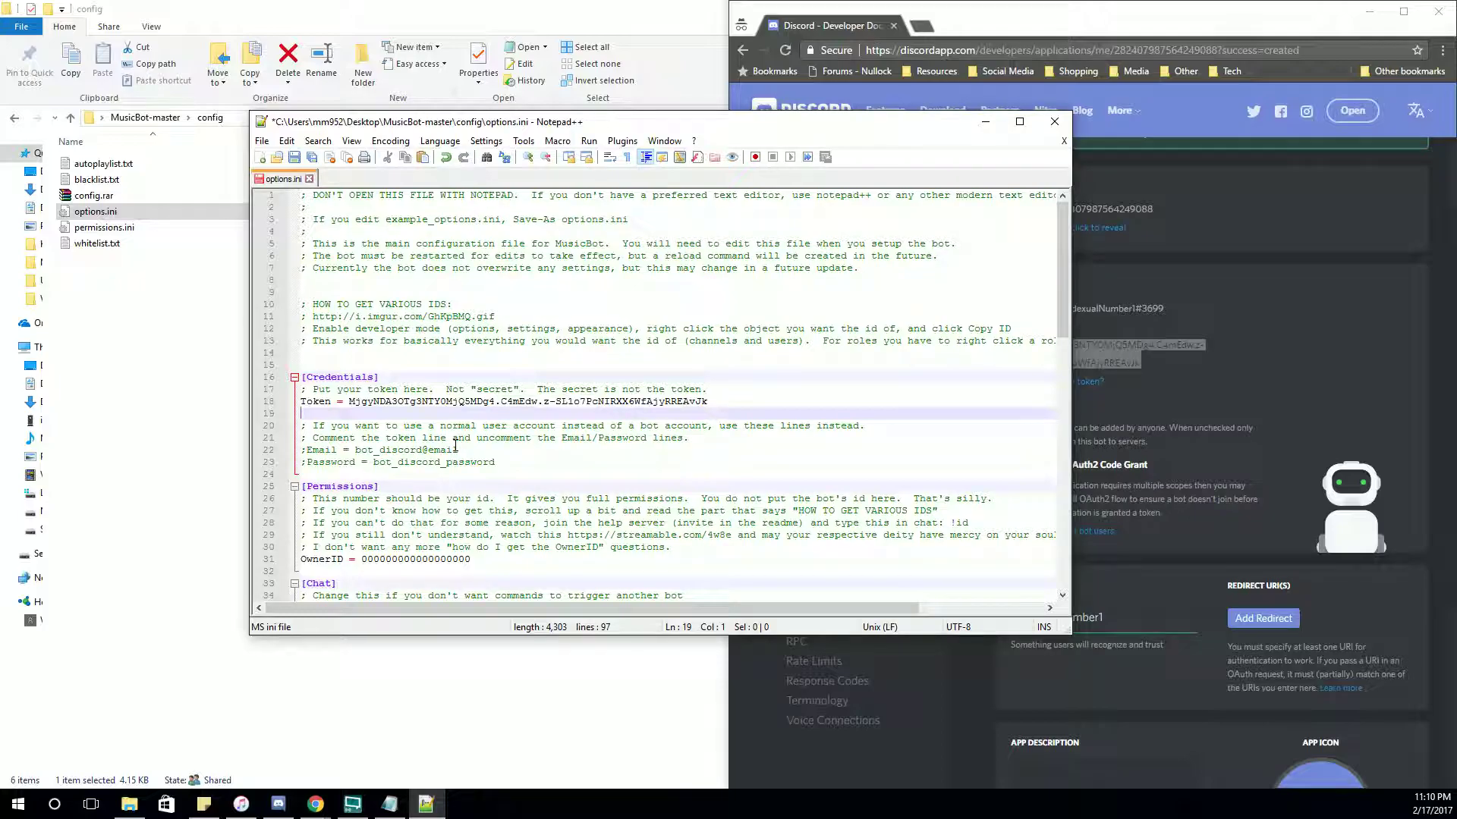
{"action": "key", "text": "BackSpace"}
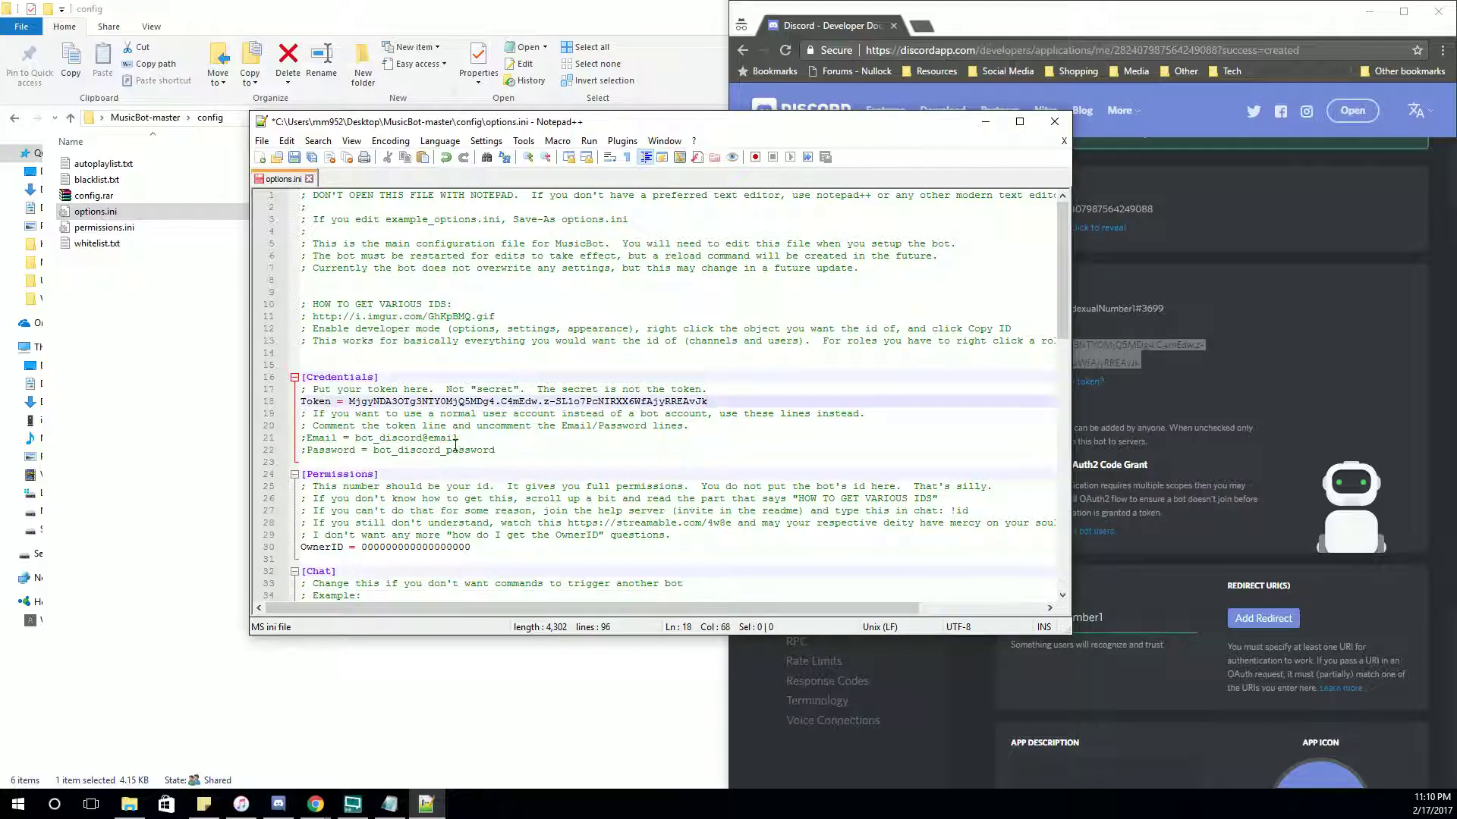
Switch to the Discord app and copy the ID of the own account listed in the Music voice channel
{"action": "left_click", "coordinate": [294, 814]}
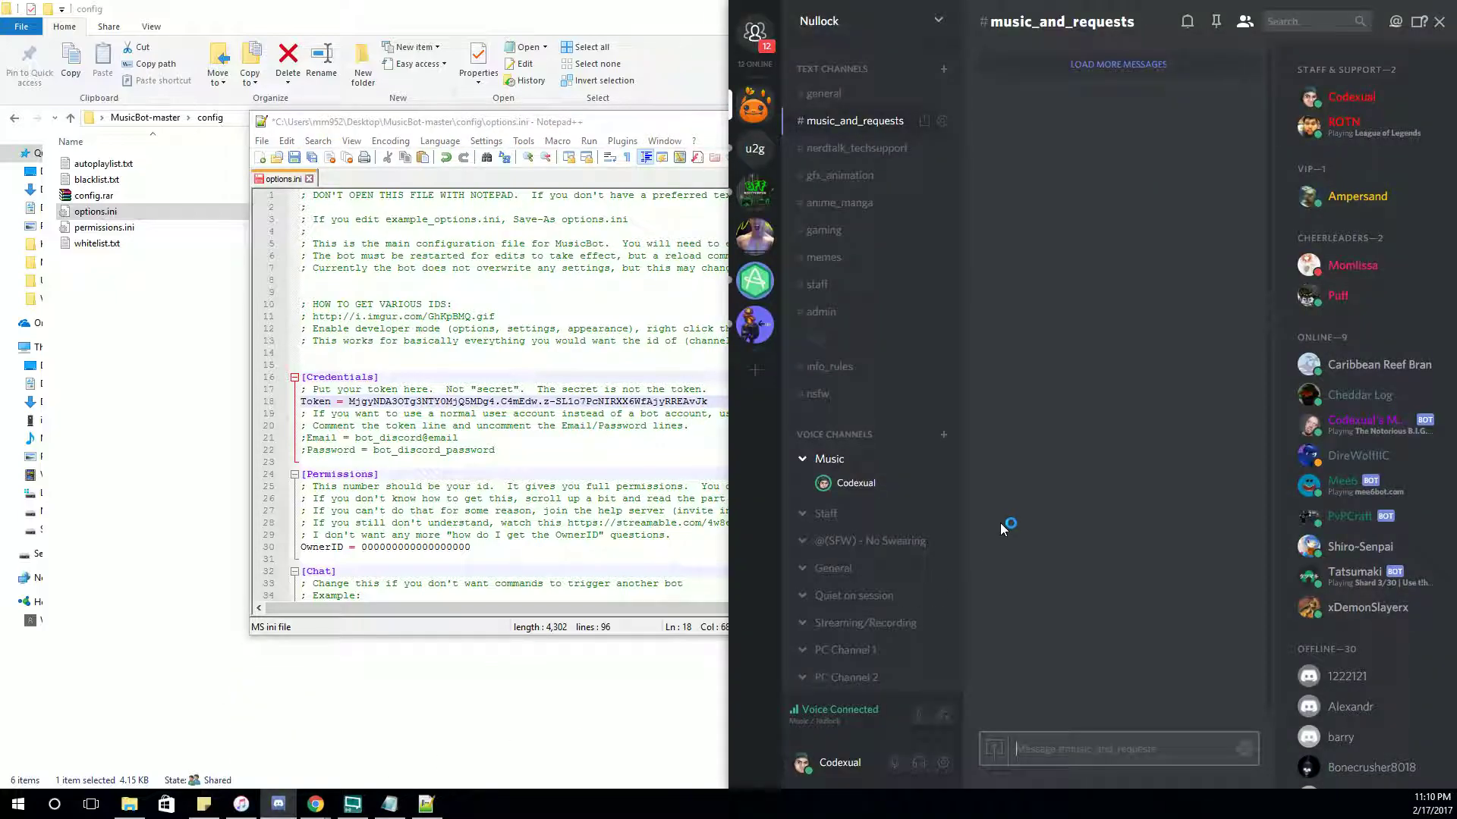
{"action": "right_click", "coordinate": [823, 486]}
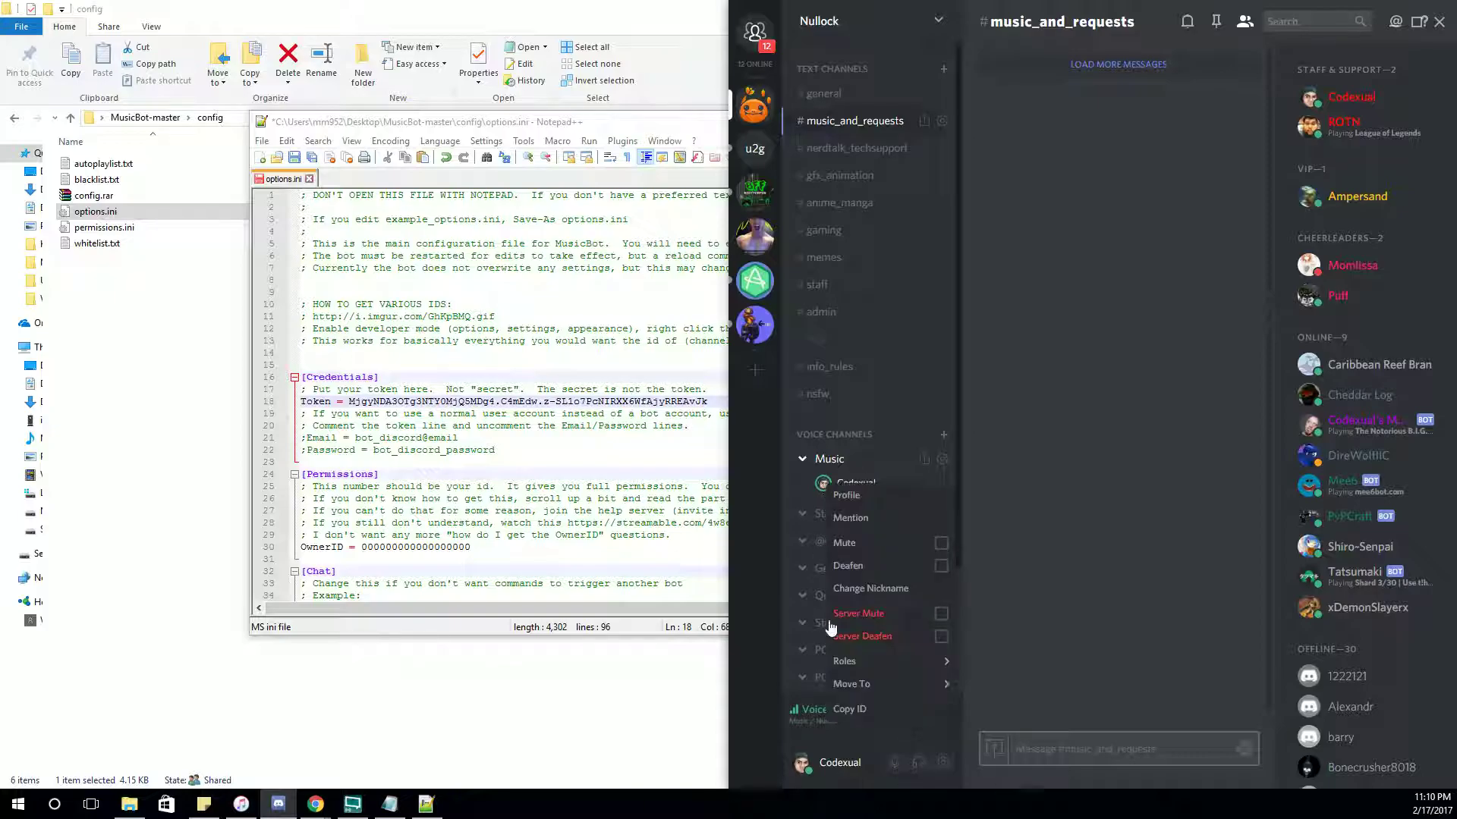
{"action": "left_click", "coordinate": [860, 710]}
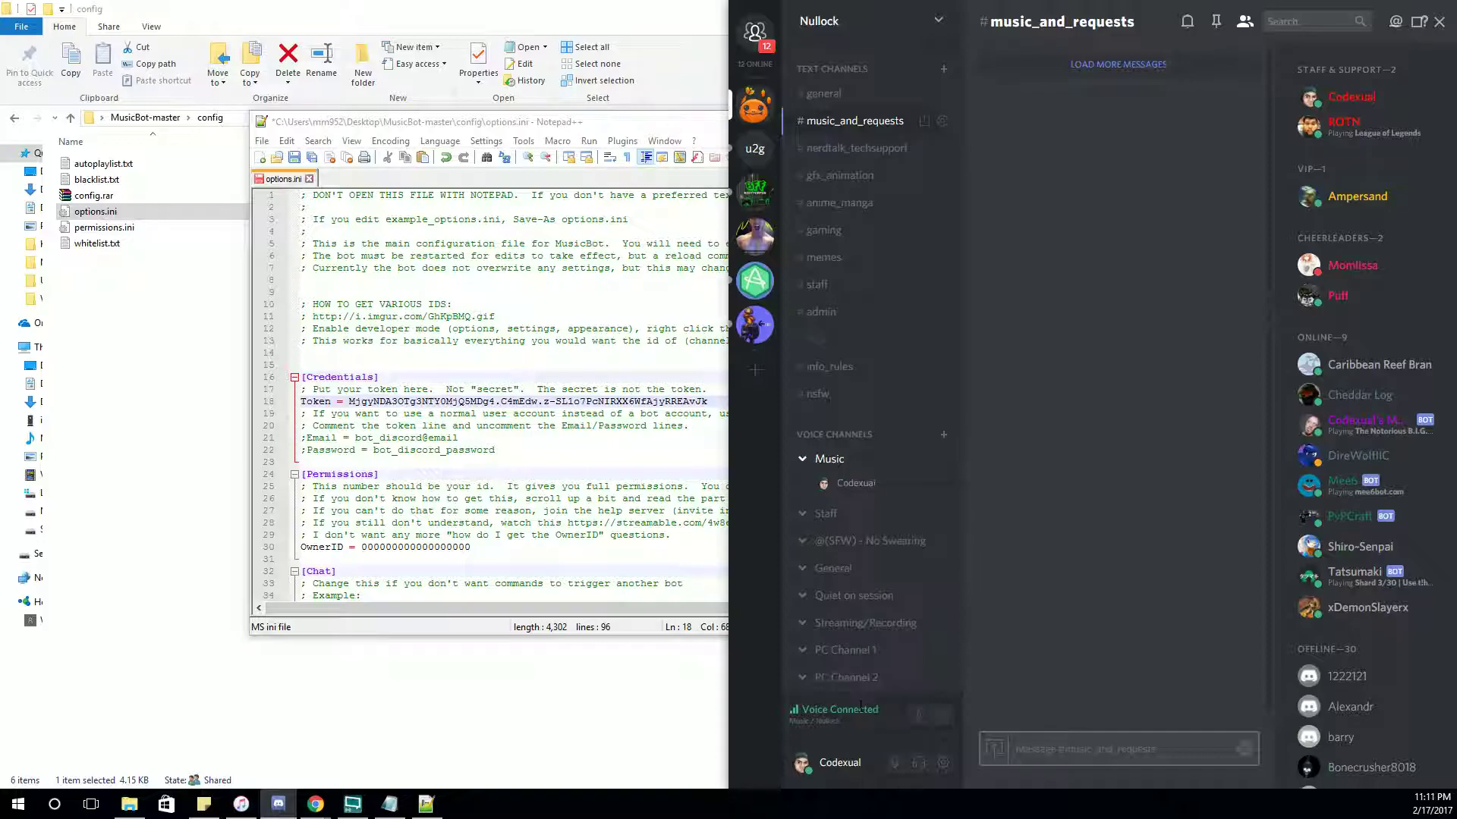
Check the Developer Mode option in Discord's appearance settings and close the settings
{"action": "left_click", "coordinate": [943, 763]}
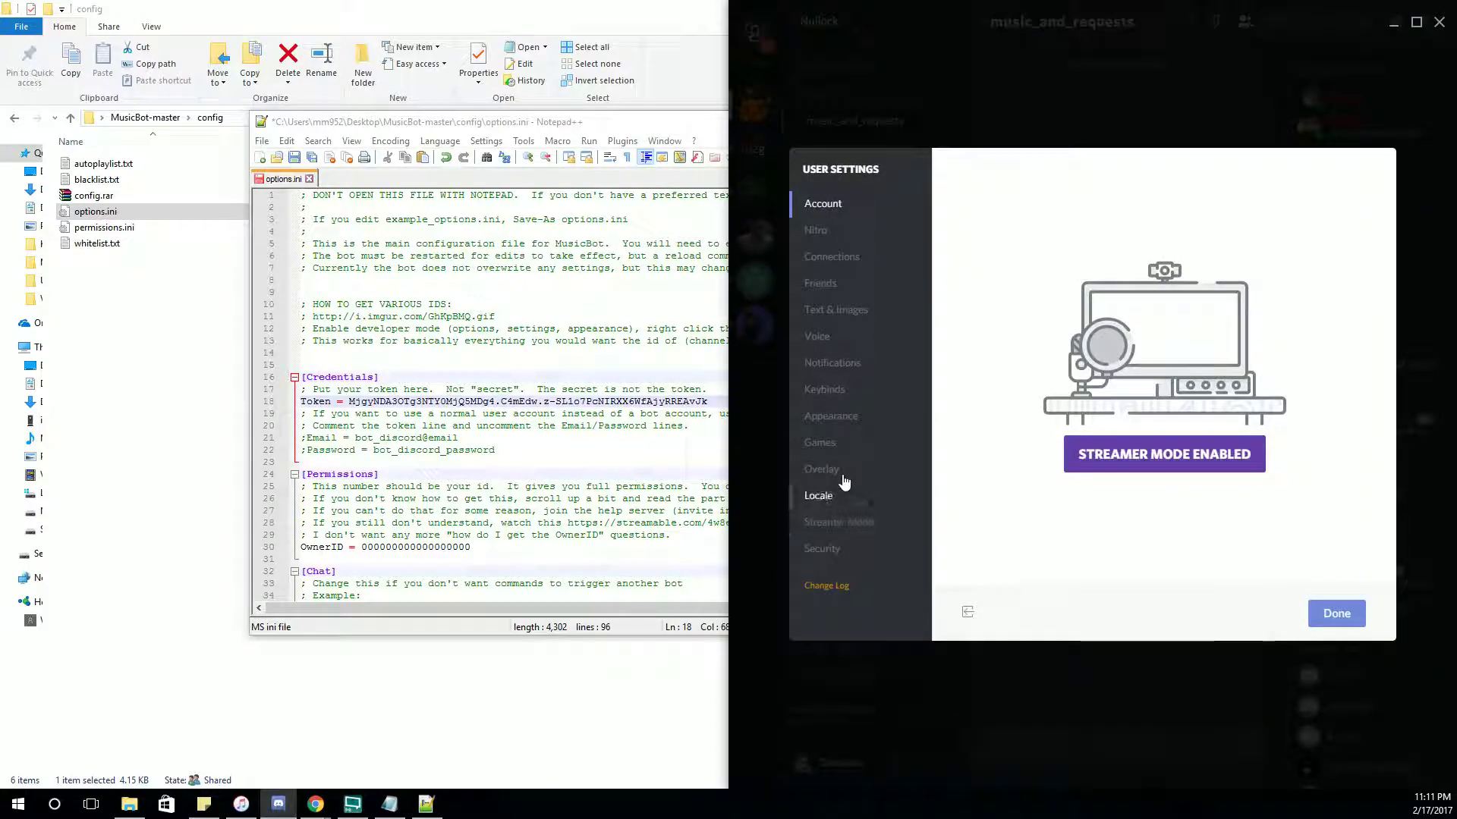
{"action": "left_click", "coordinate": [828, 425]}
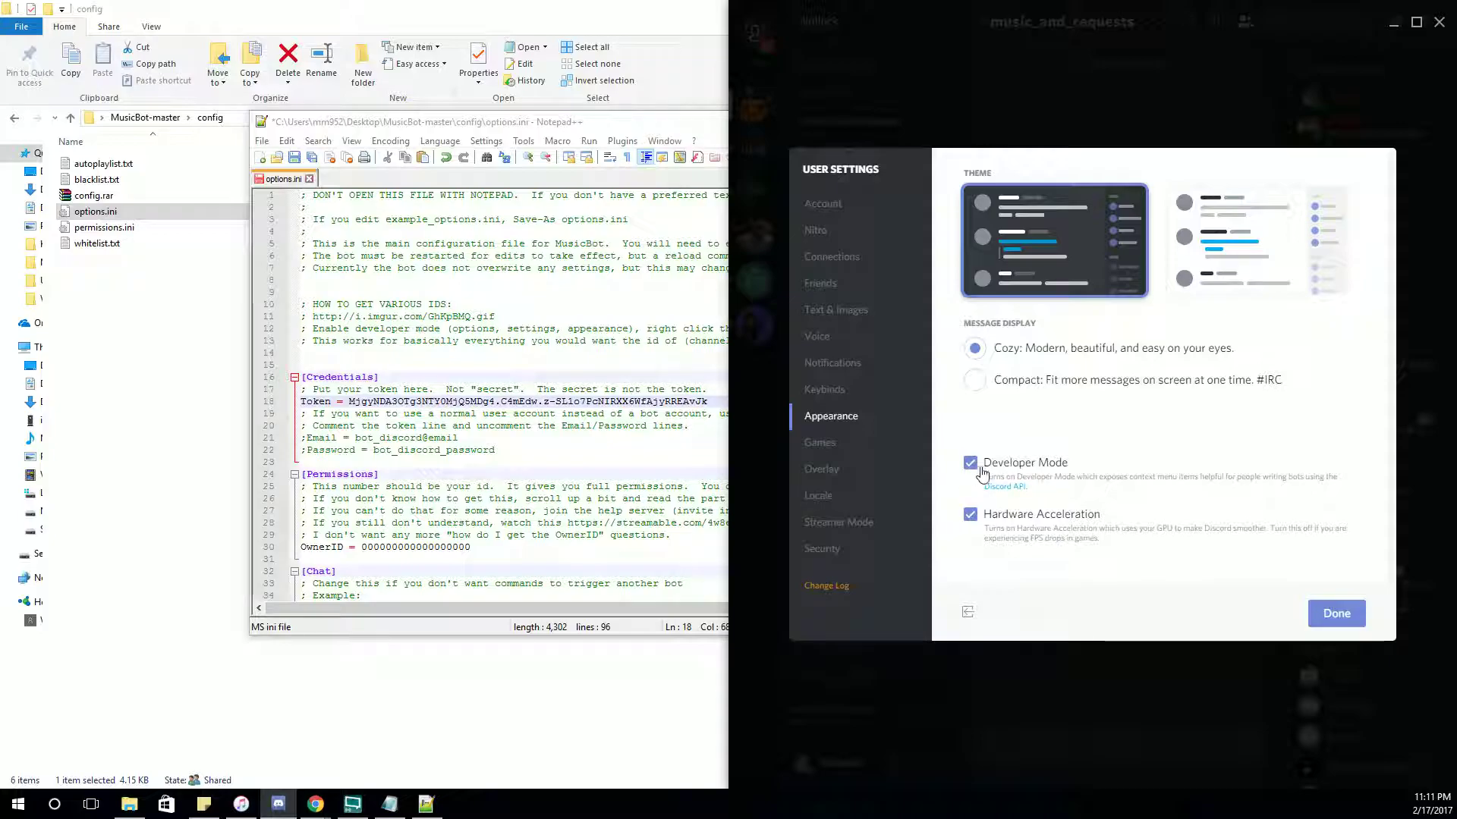
{"action": "left_click", "coordinate": [1335, 613]}
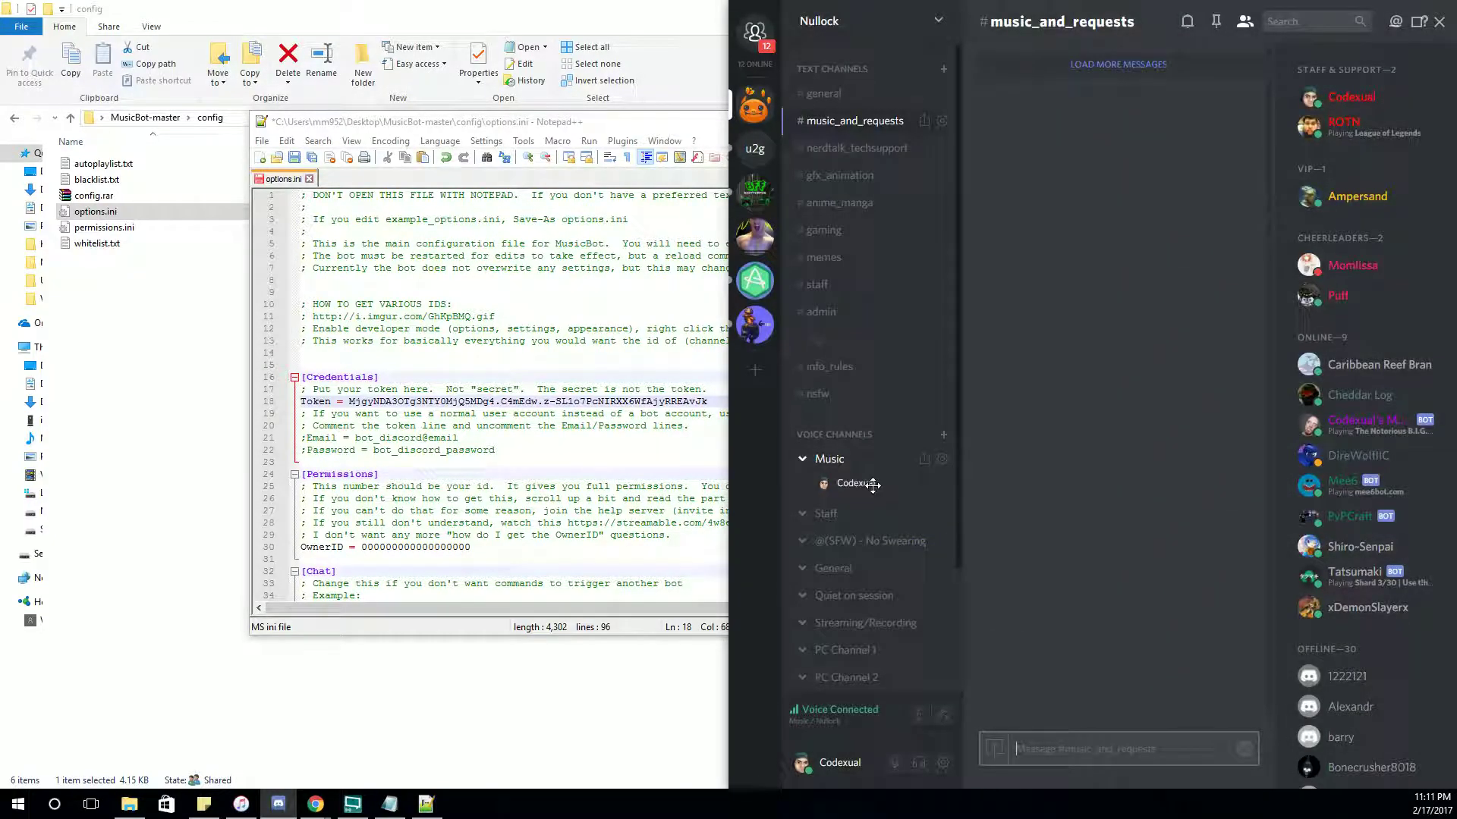
Copy the own account's user ID from the Music voice channel again and paste it as the OwnerID in options.ini
{"action": "right_click", "coordinate": [859, 483]}
{"action": "left_click", "coordinate": [896, 712]}
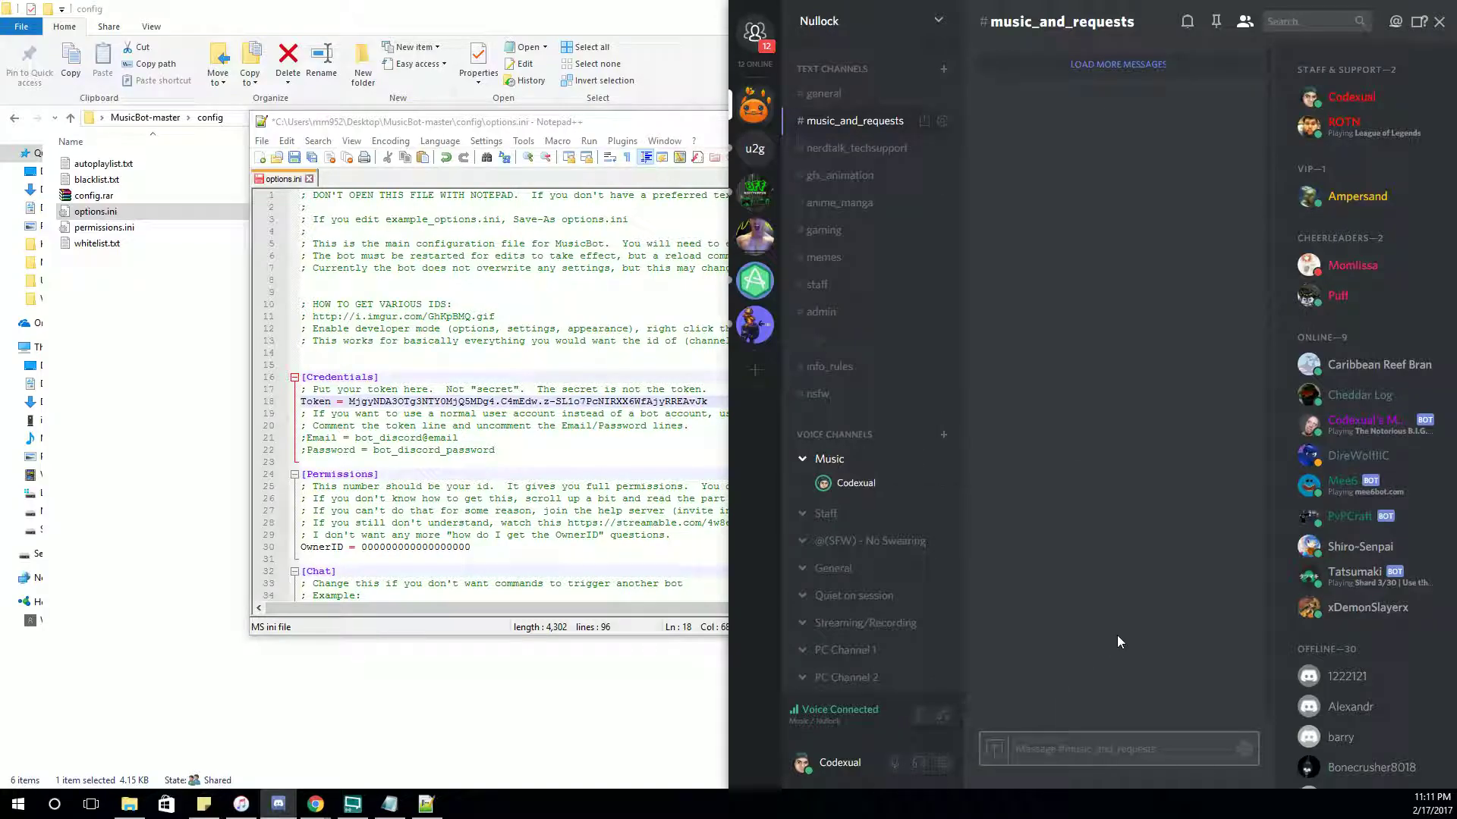
{"action": "left_click", "coordinate": [364, 550]}
{"action": "double_click", "coordinate": [416, 547]}
{"action": "key", "text": "ctrl+v"}
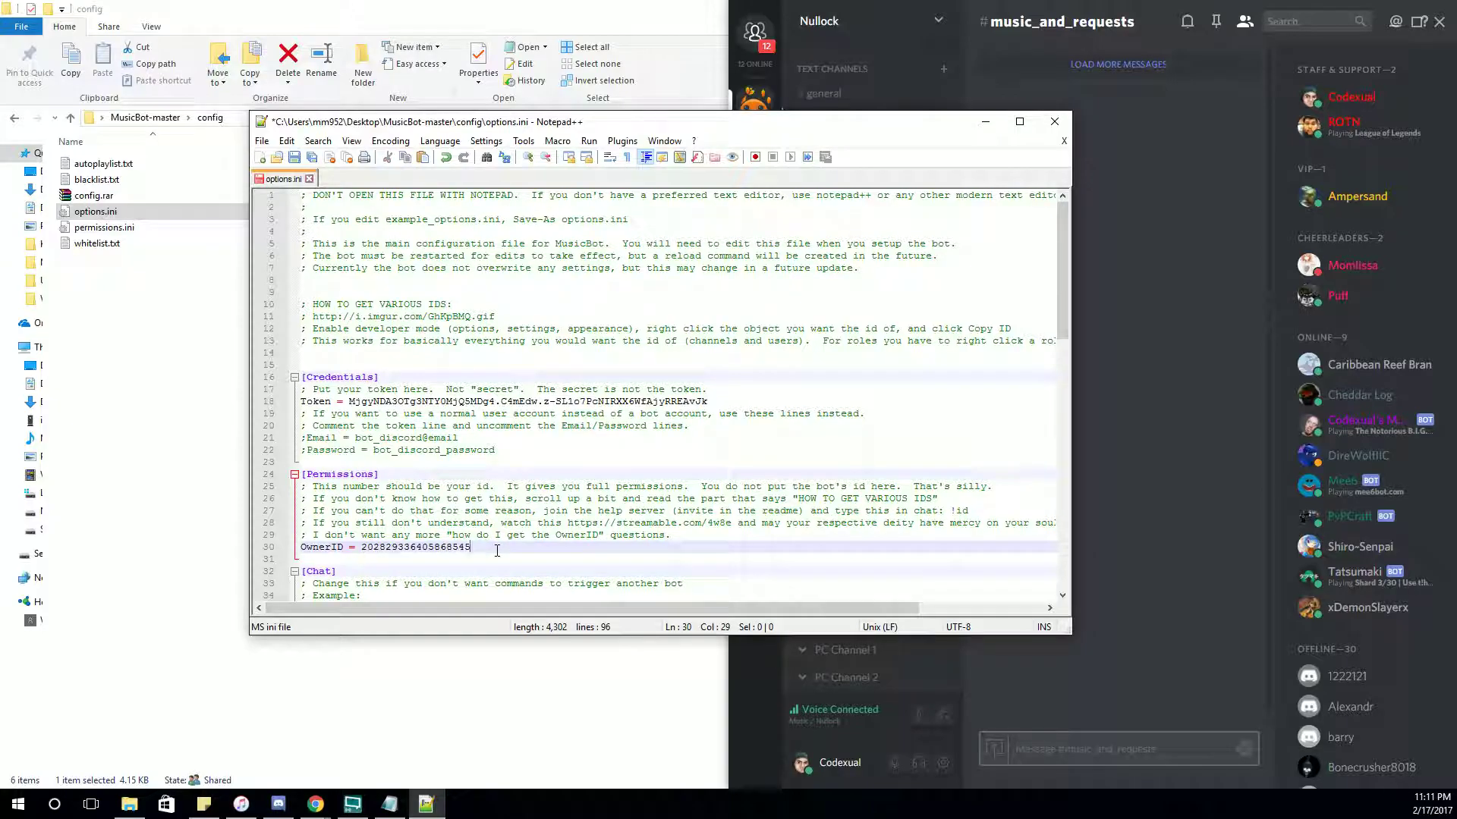
Save options.ini and close Notepad++
{"action": "left_click", "coordinate": [295, 157]}
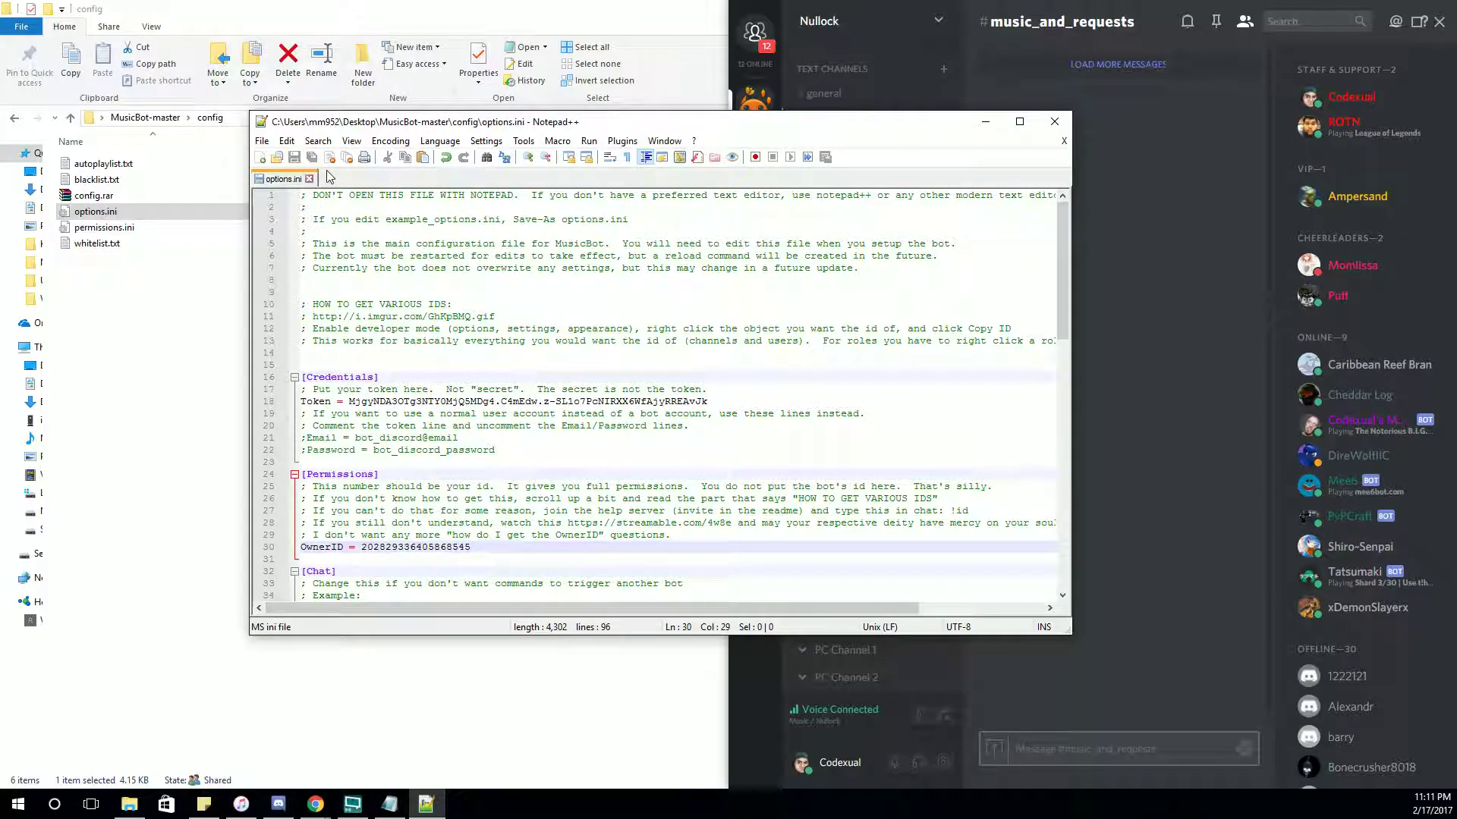
{"action": "left_click", "coordinate": [1055, 121]}
{"action": "left_click", "coordinate": [405, 416]}
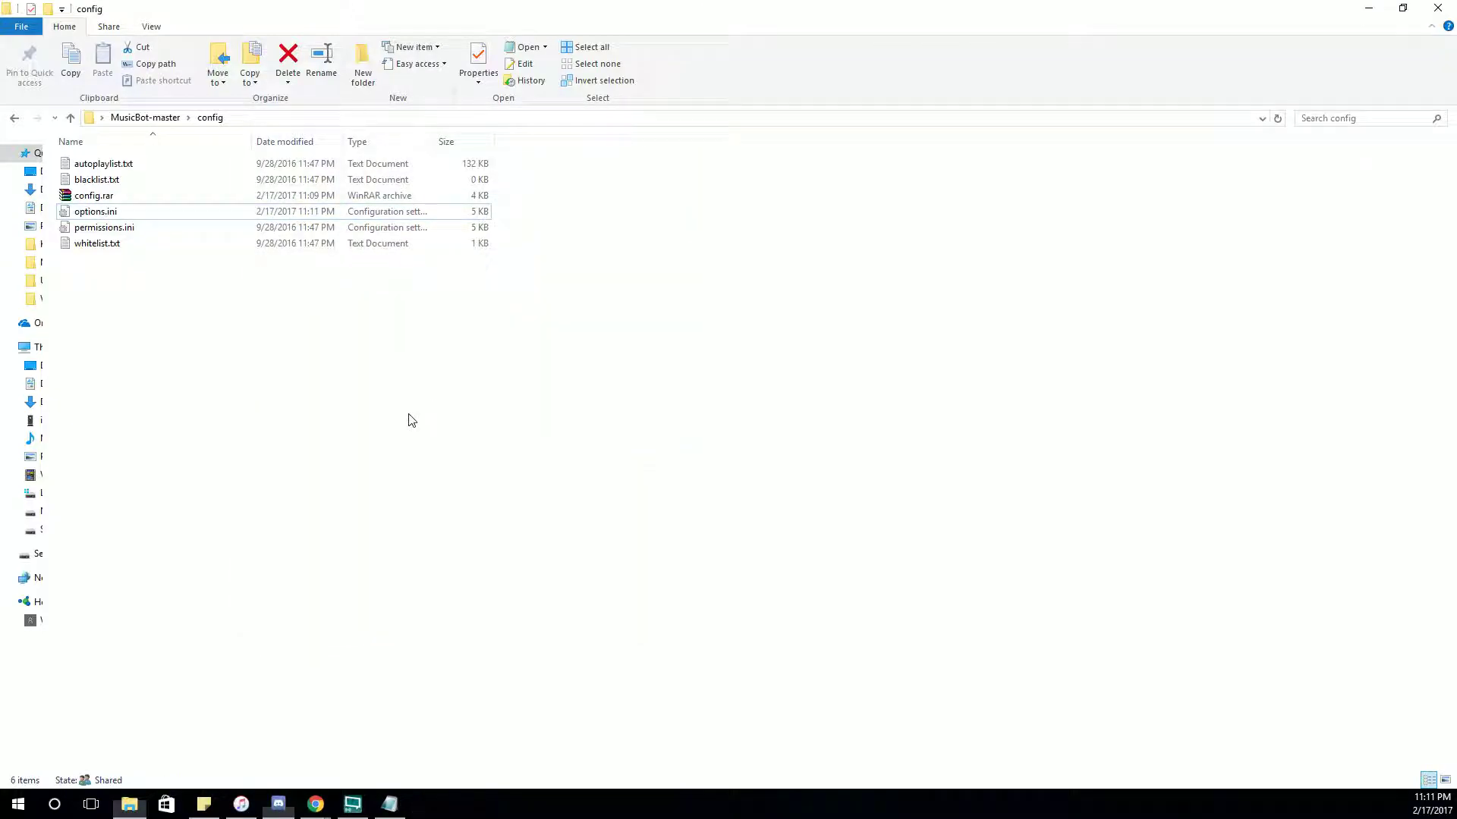
Open permissions.ini in Notepad++, minimize the config folder window and find the [Default] group in the file
{"action": "right_click", "coordinate": [126, 227]}
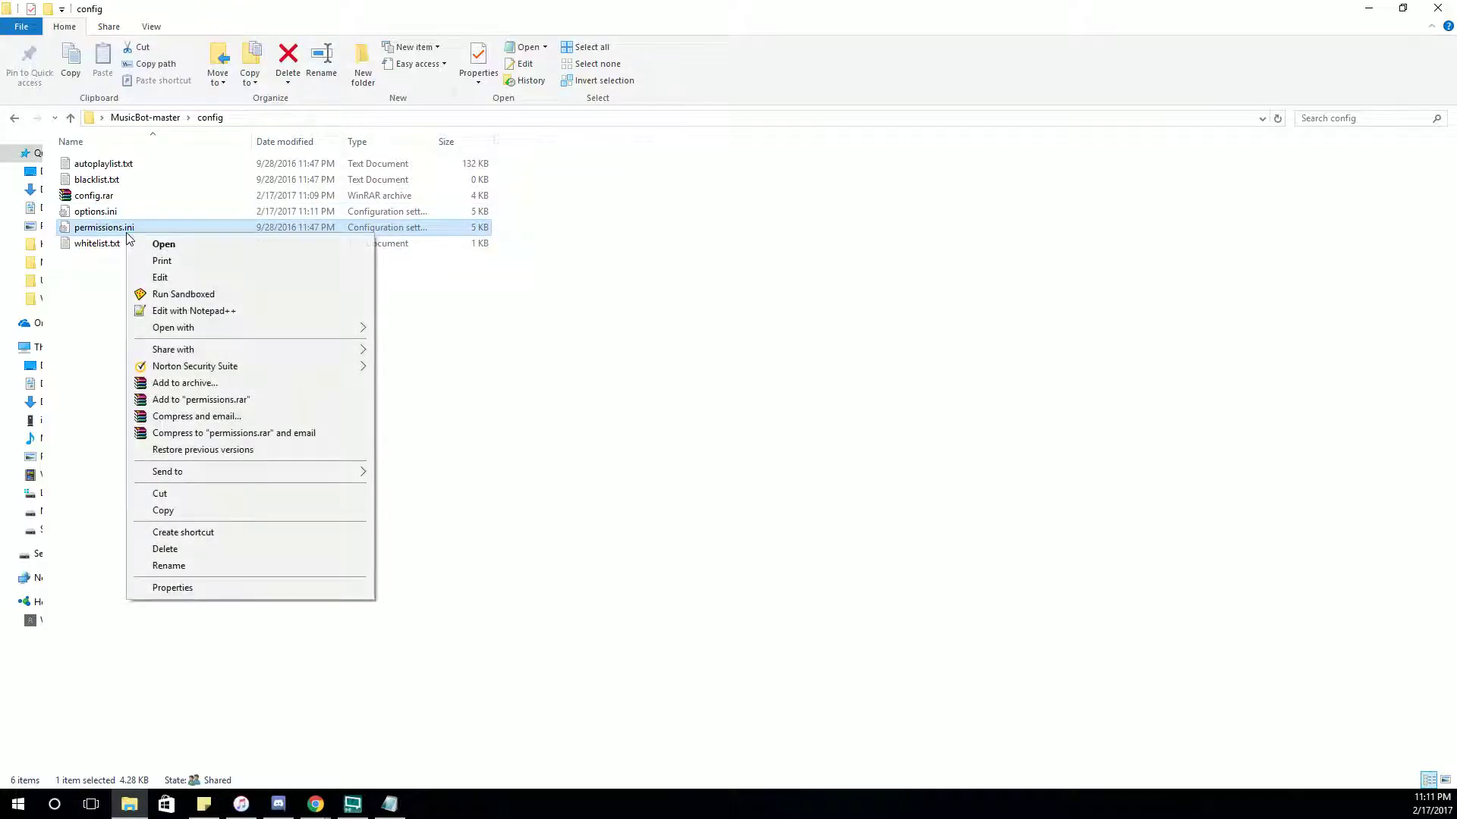
{"action": "left_click", "coordinate": [154, 311]}
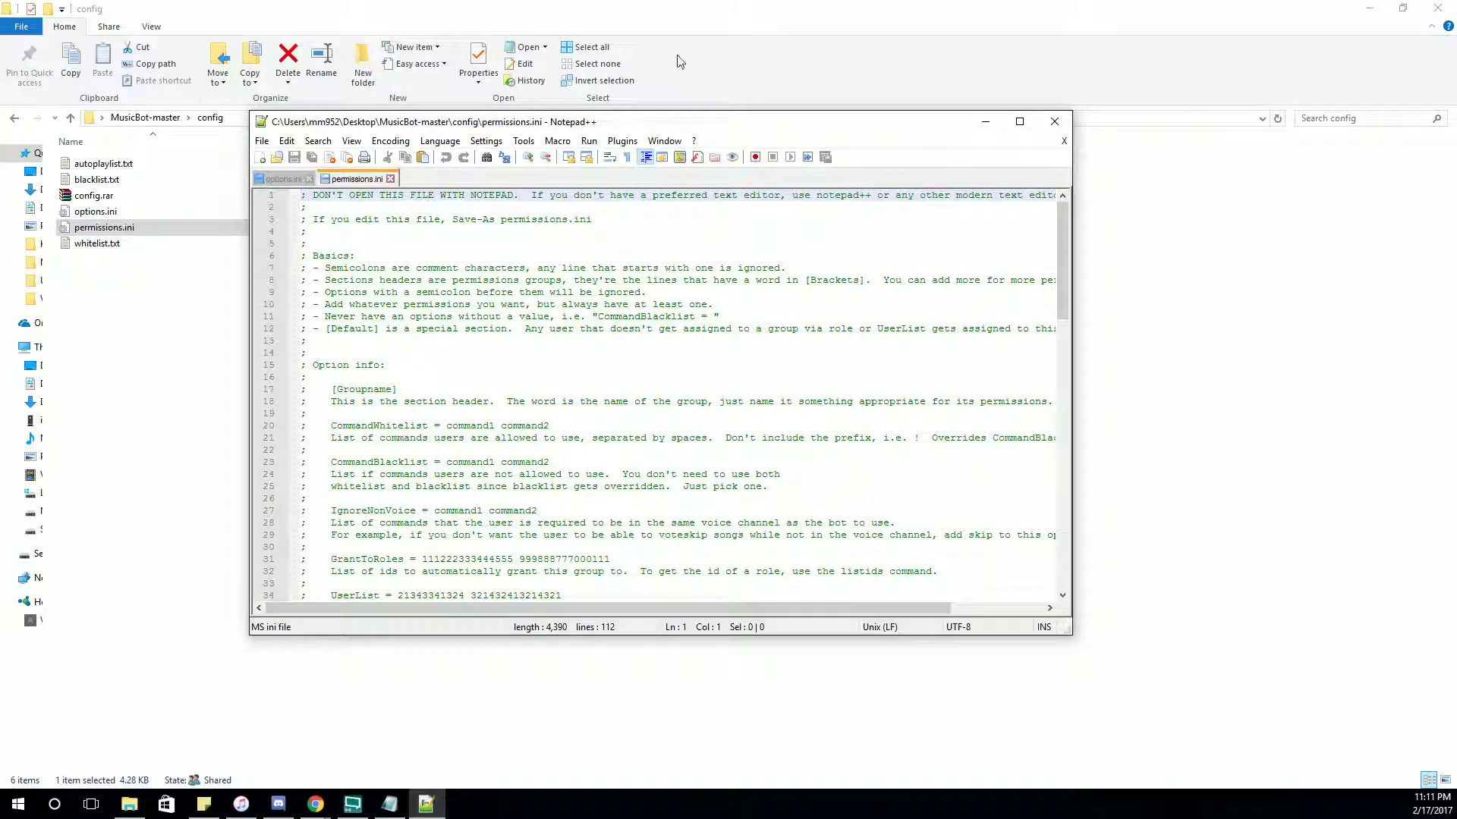
{"action": "left_click", "coordinate": [1412, 15]}
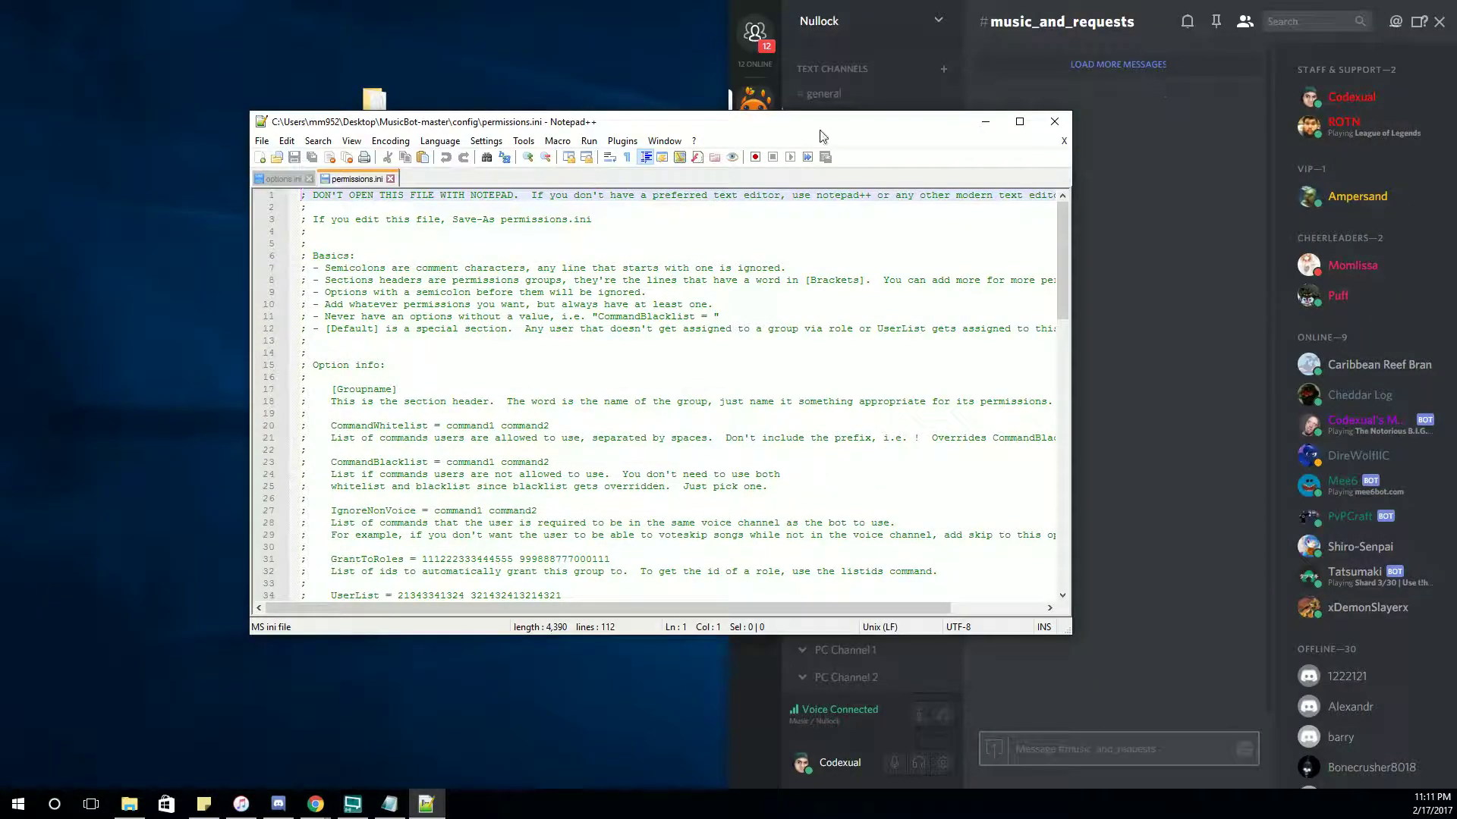
{"action": "left_click_drag", "start_coordinate": [820, 132], "coordinate": [761, 73]}
{"action": "scroll", "coordinate": [416, 319], "scroll_direction": "down", "scroll_amount": 8}
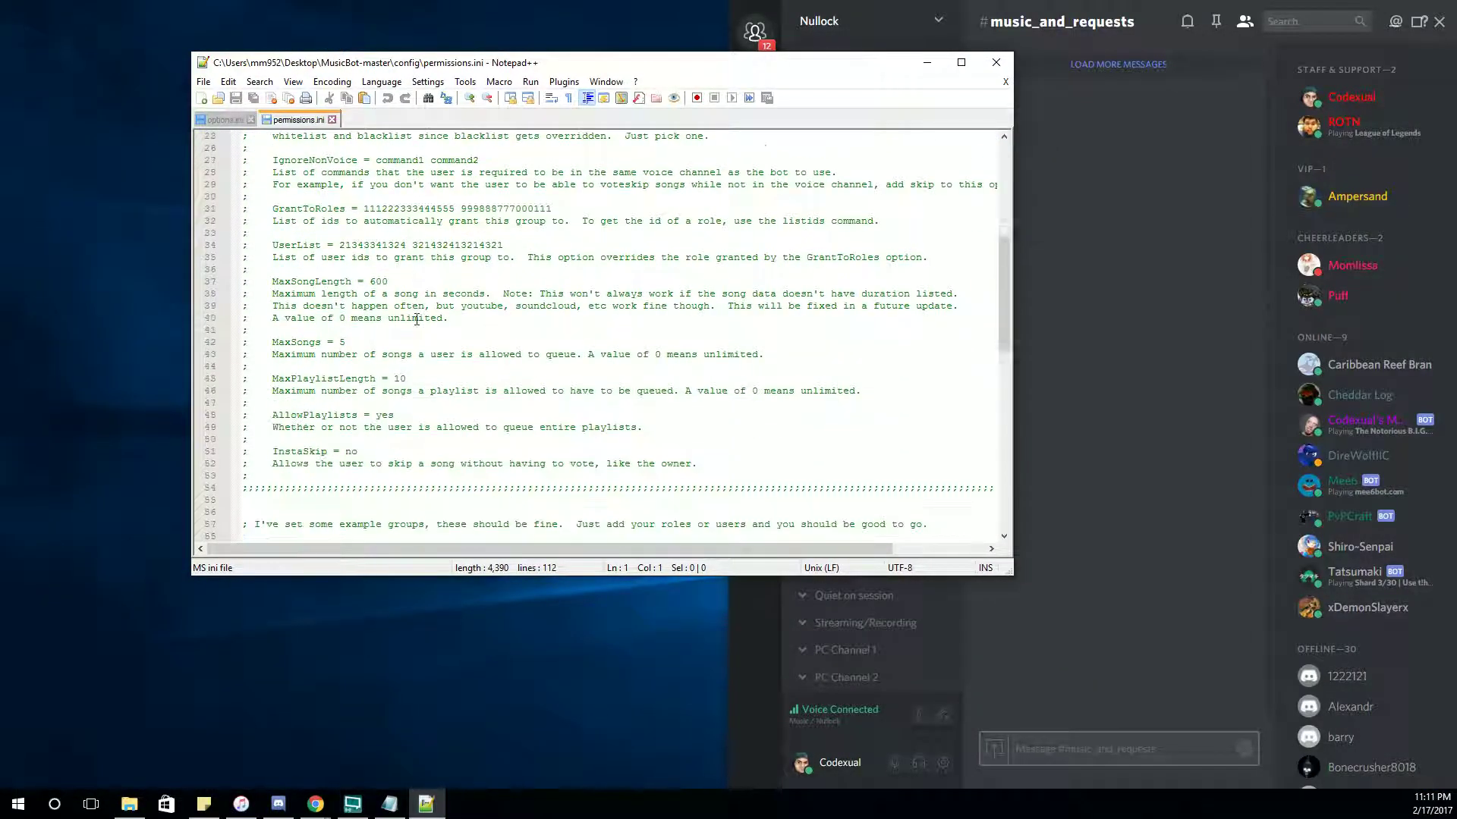
{"action": "scroll", "coordinate": [417, 320], "scroll_direction": "down", "scroll_amount": 9}
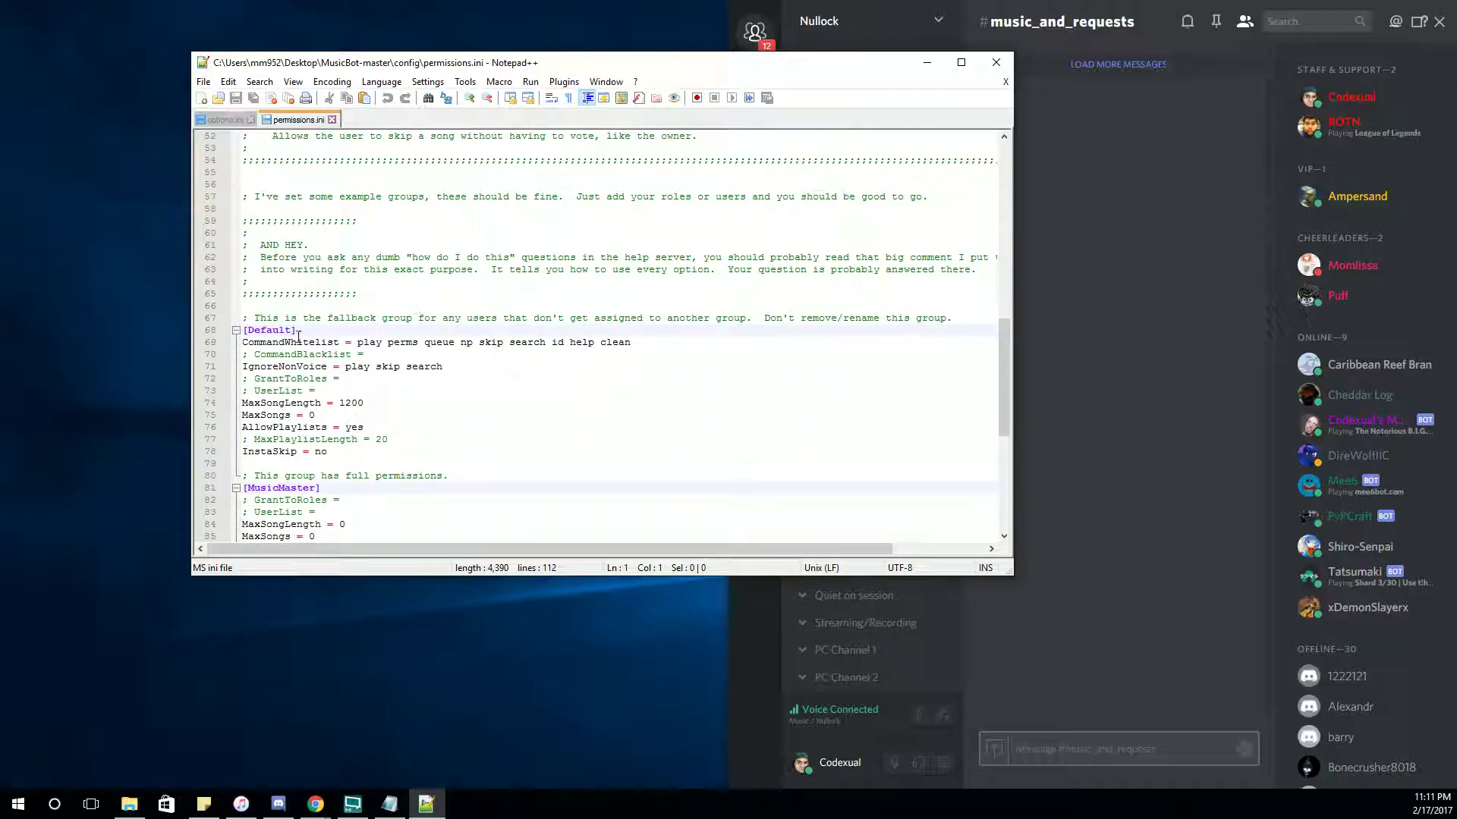
{"action": "left_click_drag", "start_coordinate": [303, 328], "coordinate": [242, 330]}
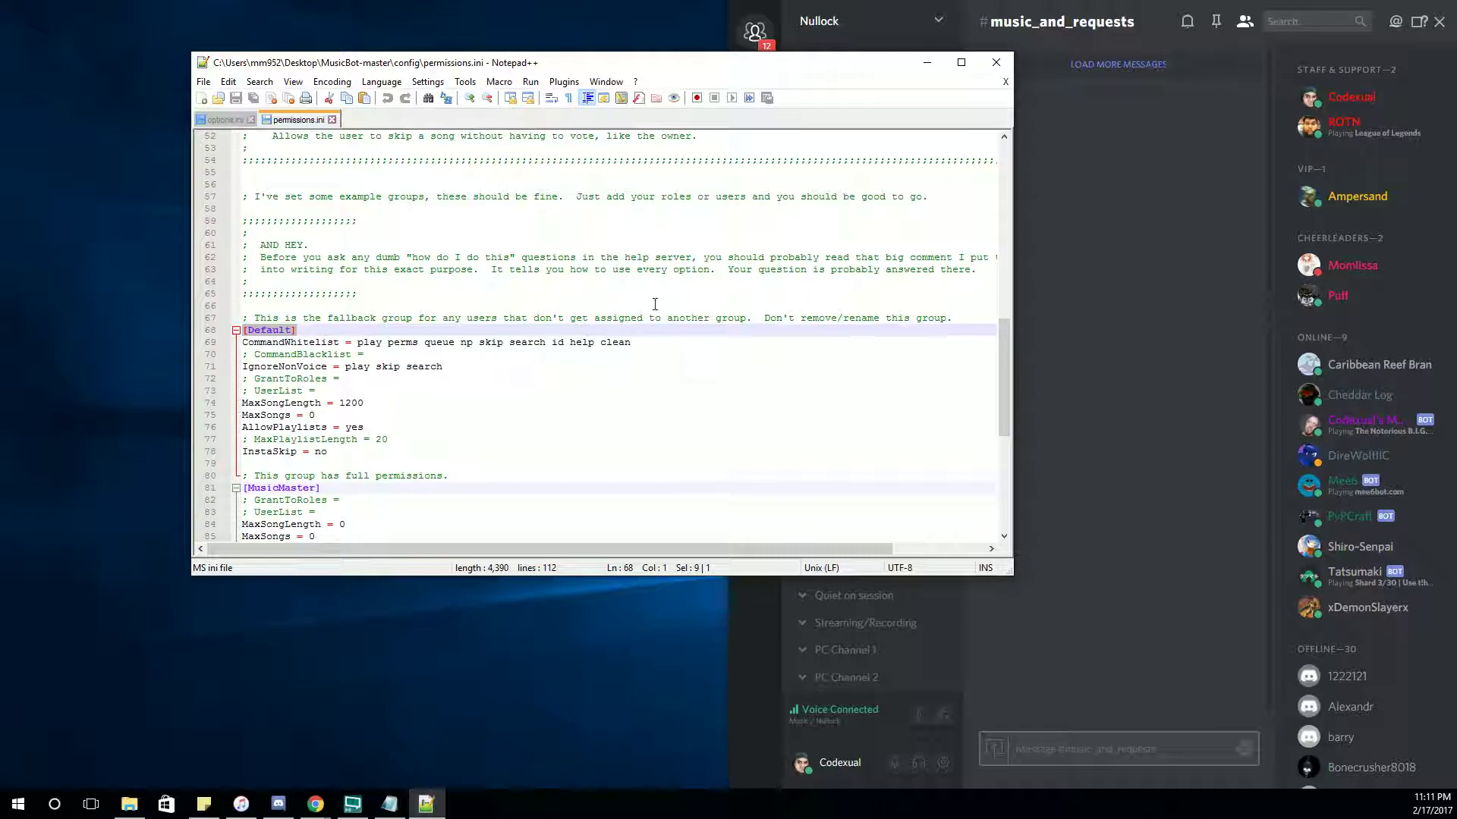
Switch to Discord and copy the user ID of the other member listed under Staff & Support
{"action": "left_click", "coordinate": [1150, 272]}
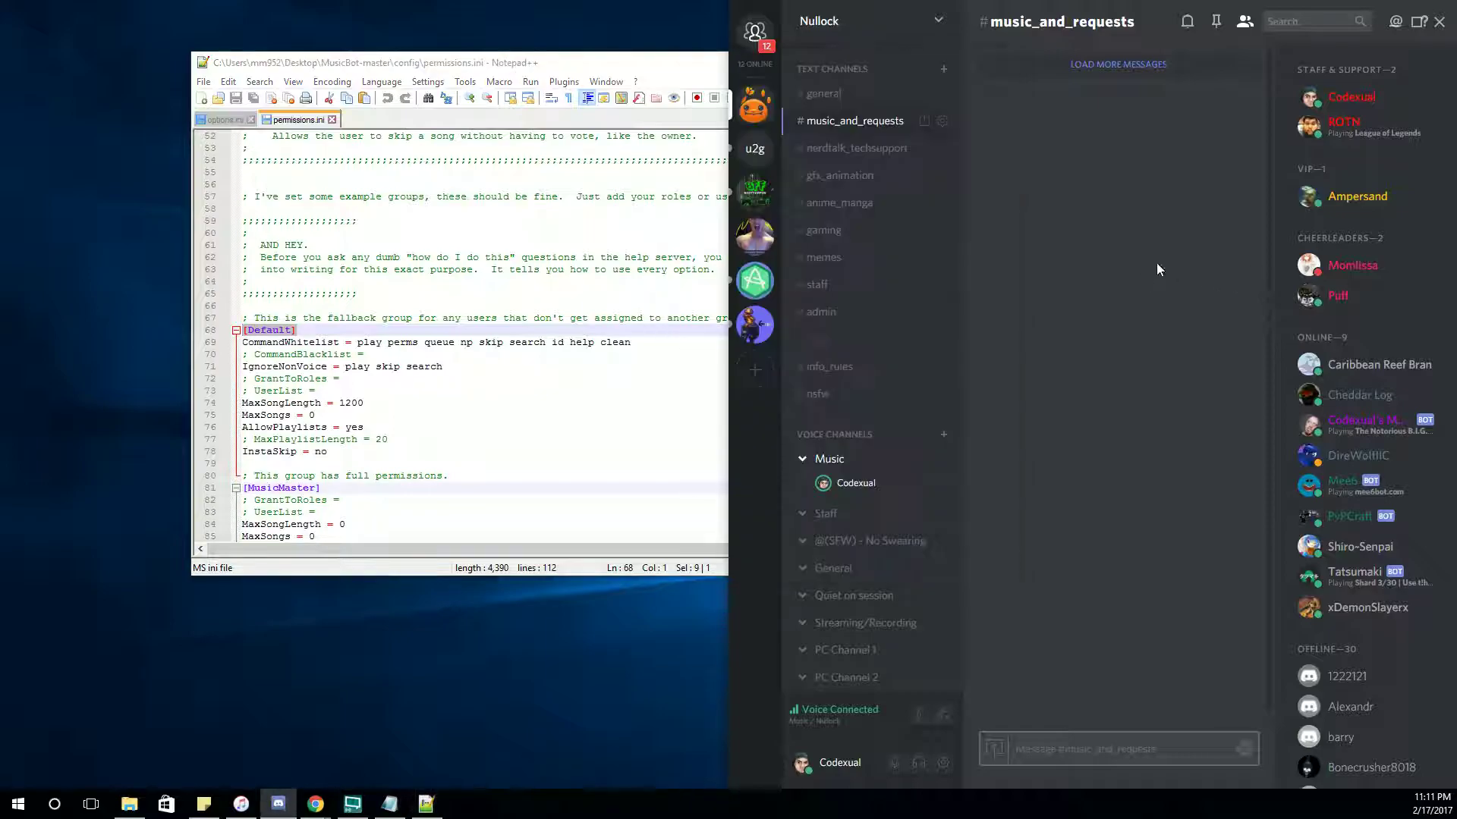
{"action": "right_click", "coordinate": [1308, 127]}
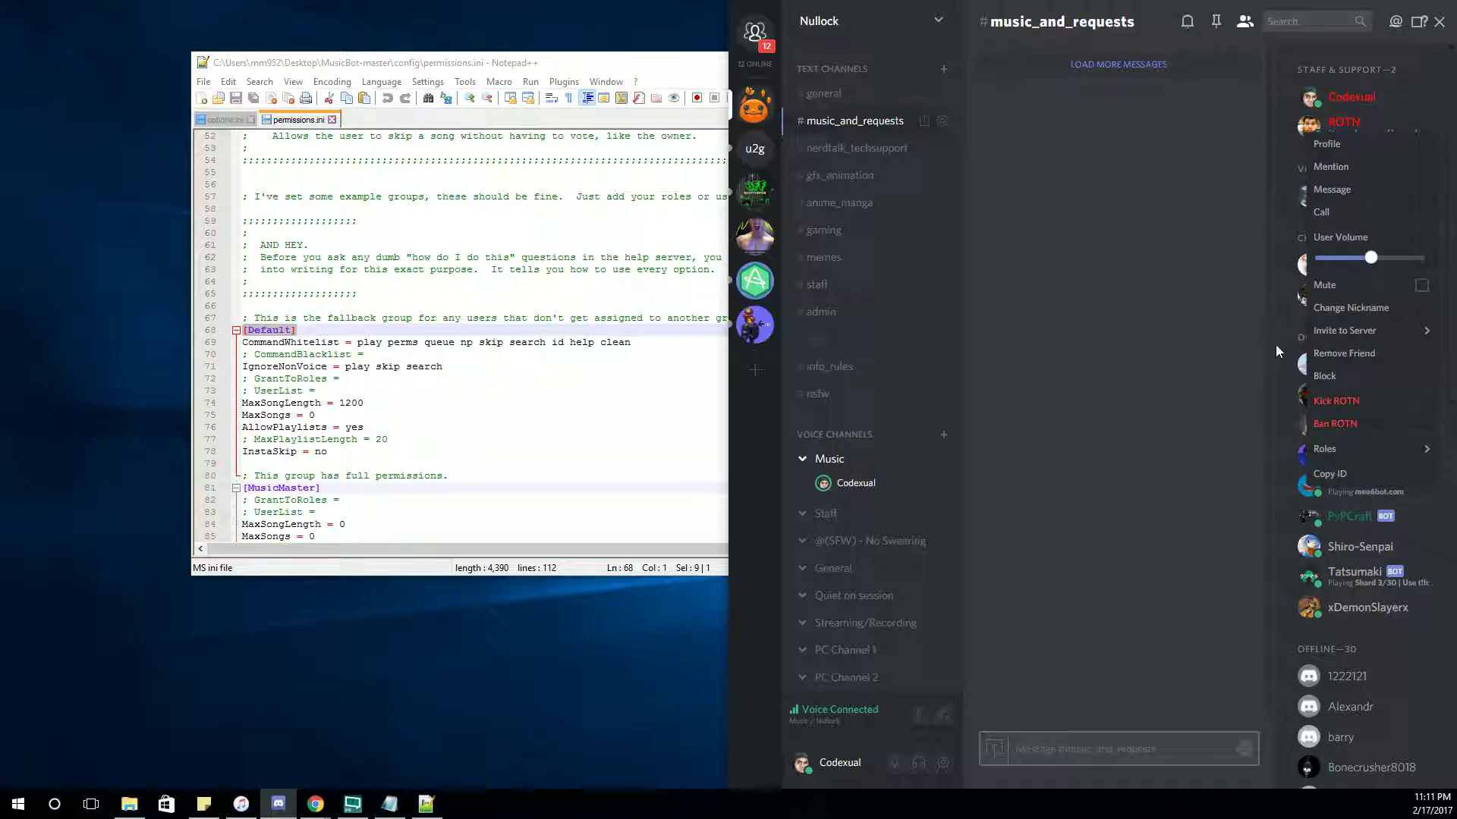
{"action": "left_click", "coordinate": [1331, 475]}
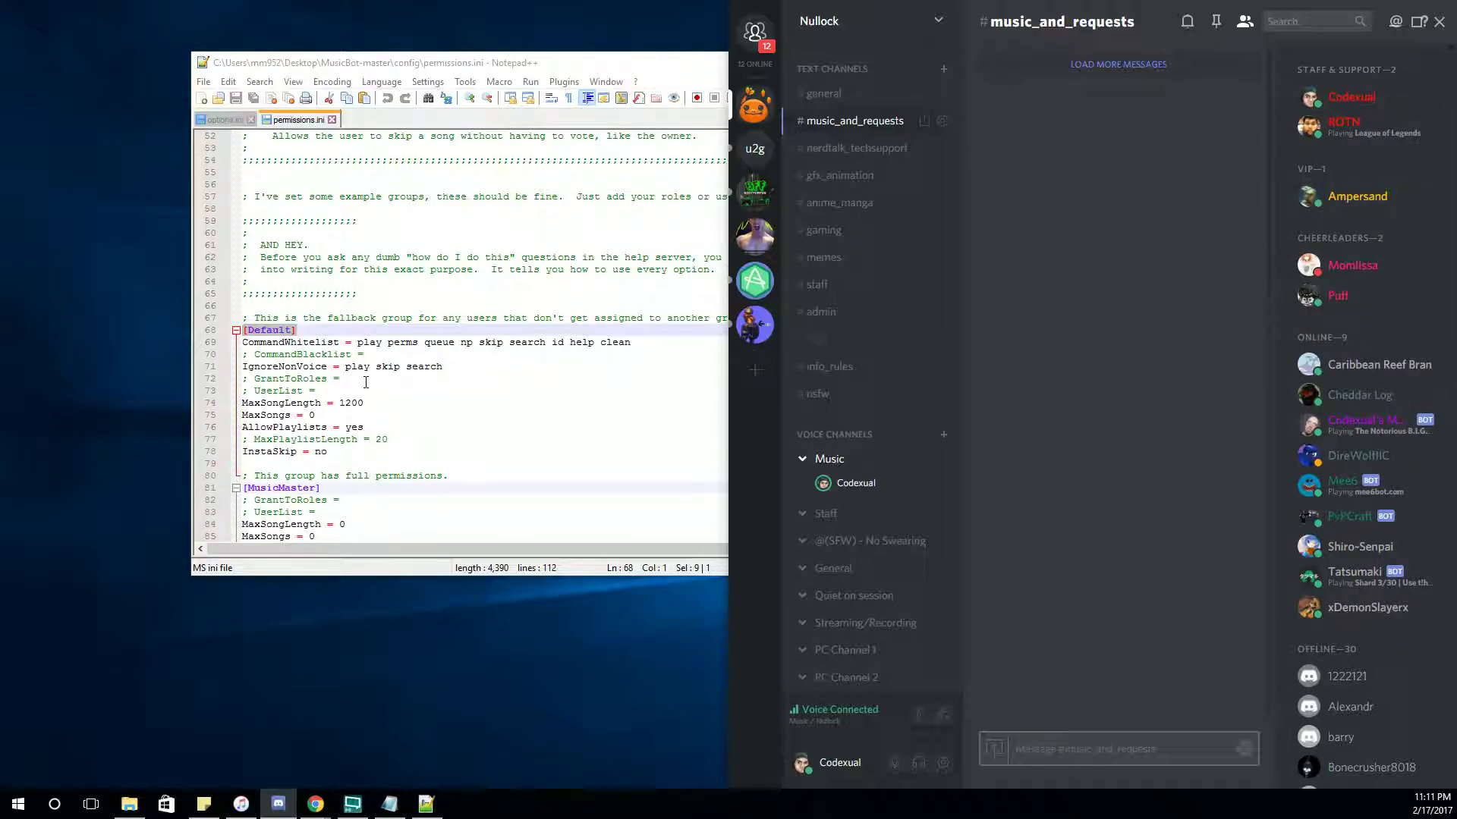
Back in permissions.ini, uncomment the UserList line of the [Default] group and paste the copied user ID as its value
{"action": "left_click", "coordinate": [336, 374]}
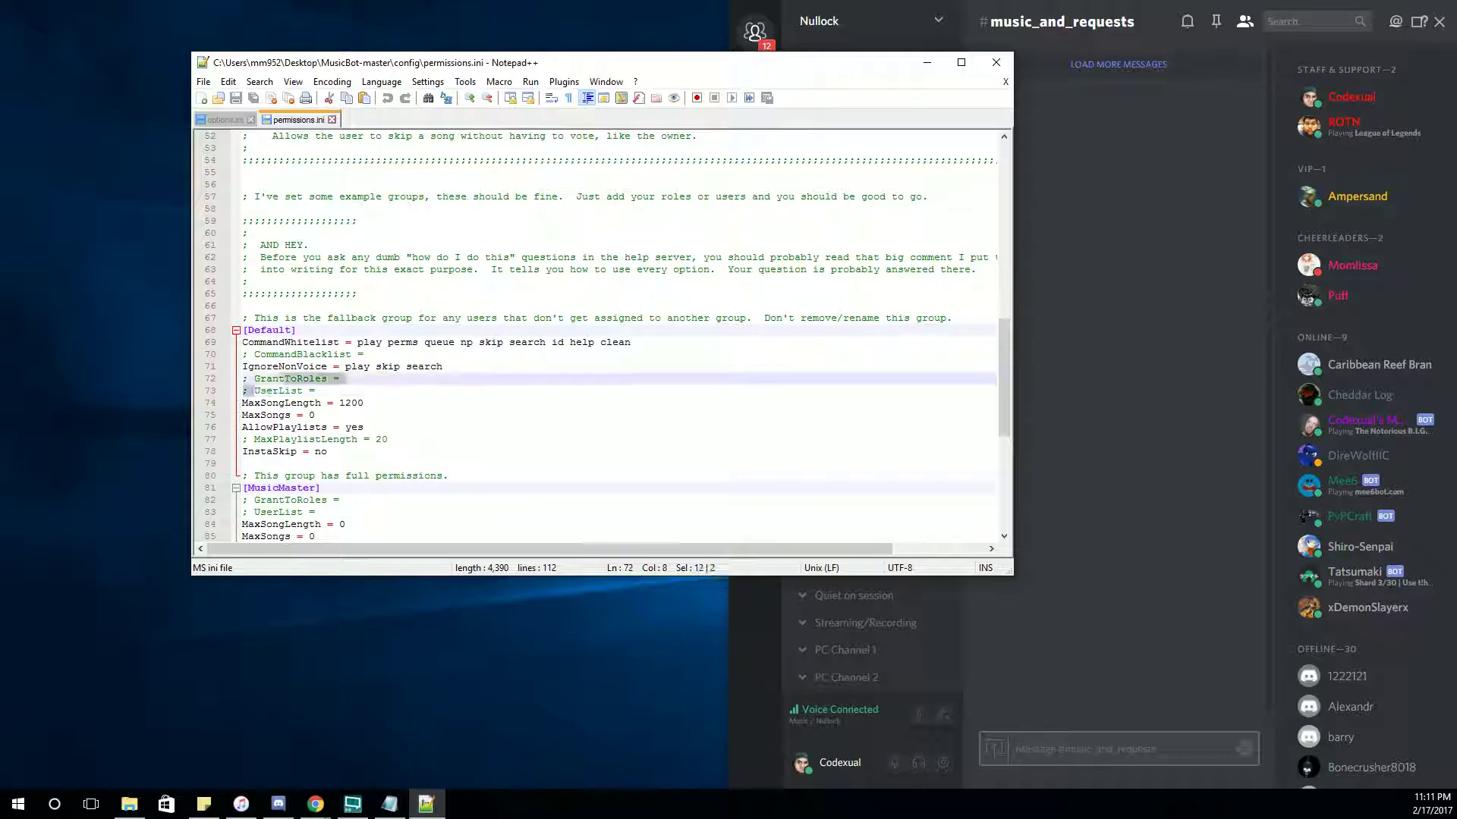
{"action": "double_click", "coordinate": [265, 390]}
{"action": "left_click", "coordinate": [263, 389]}
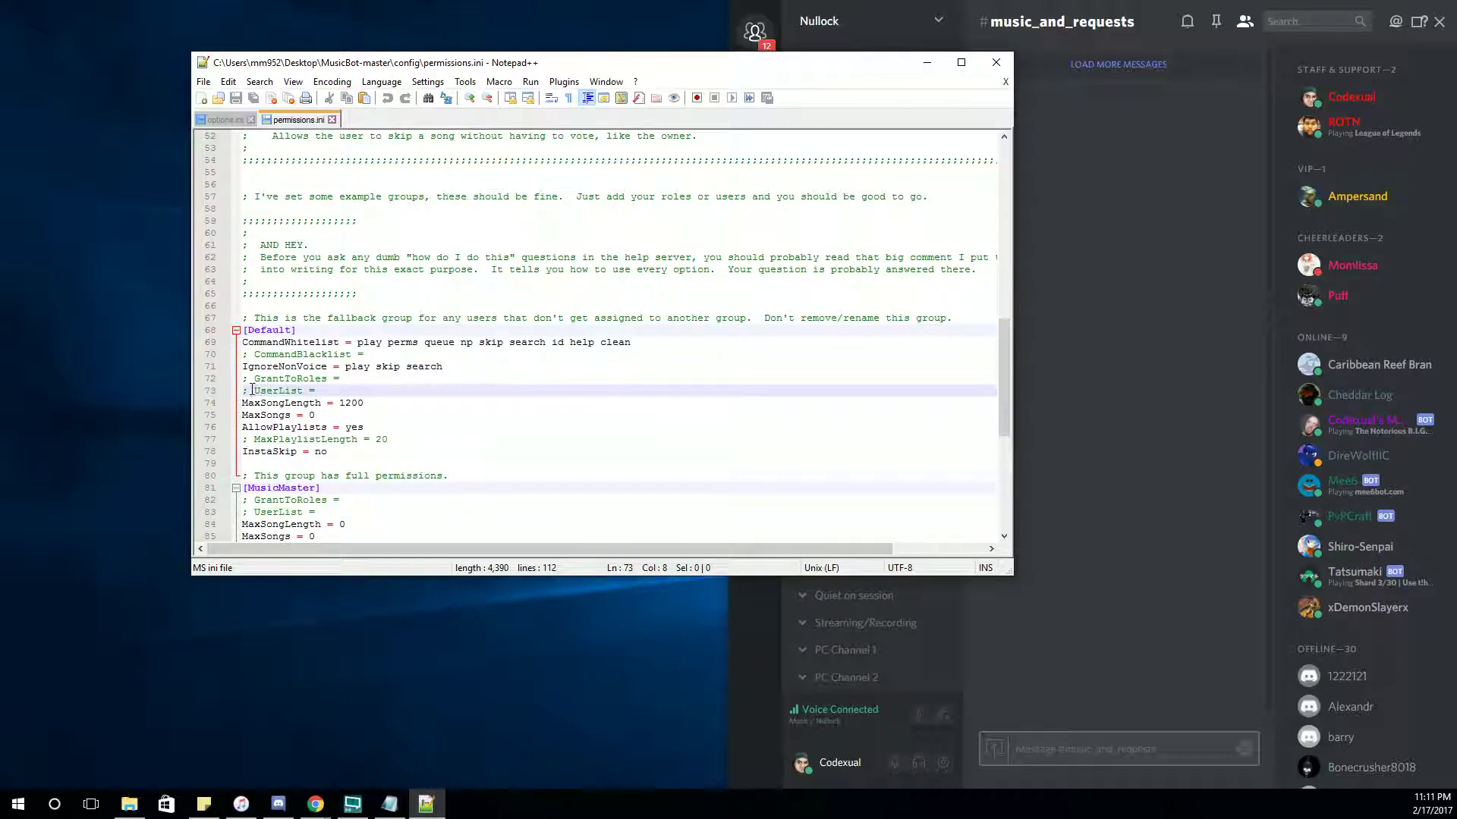
{"action": "left_click_drag", "start_coordinate": [250, 390], "coordinate": [243, 390]}
{"action": "key", "text": "Delete"}
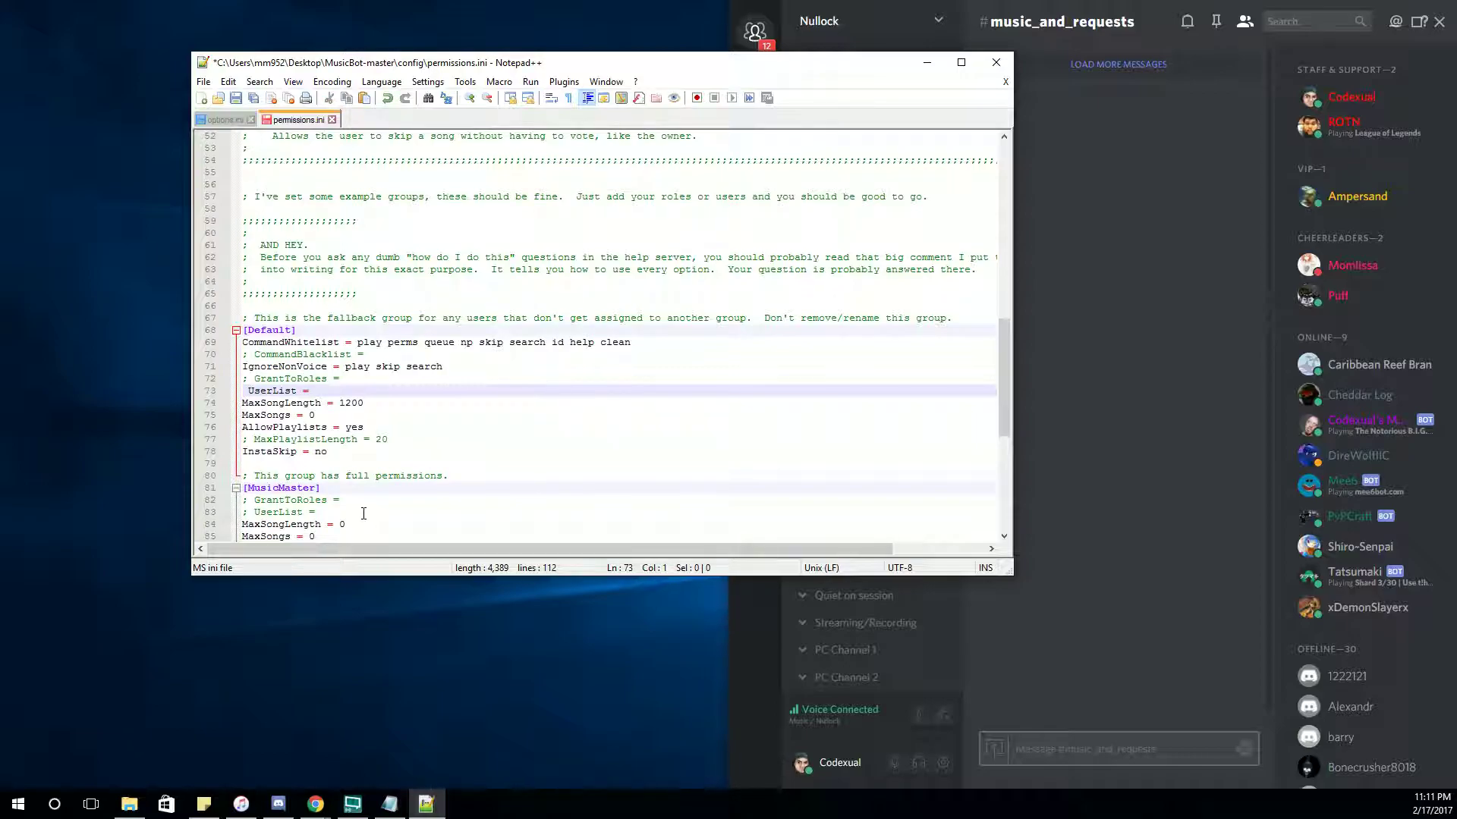
{"action": "type", "text": ";"}
{"action": "key", "text": "BackSpace"}
{"action": "left_click", "coordinate": [376, 394]}
{"action": "key", "text": "ctrl+v"}
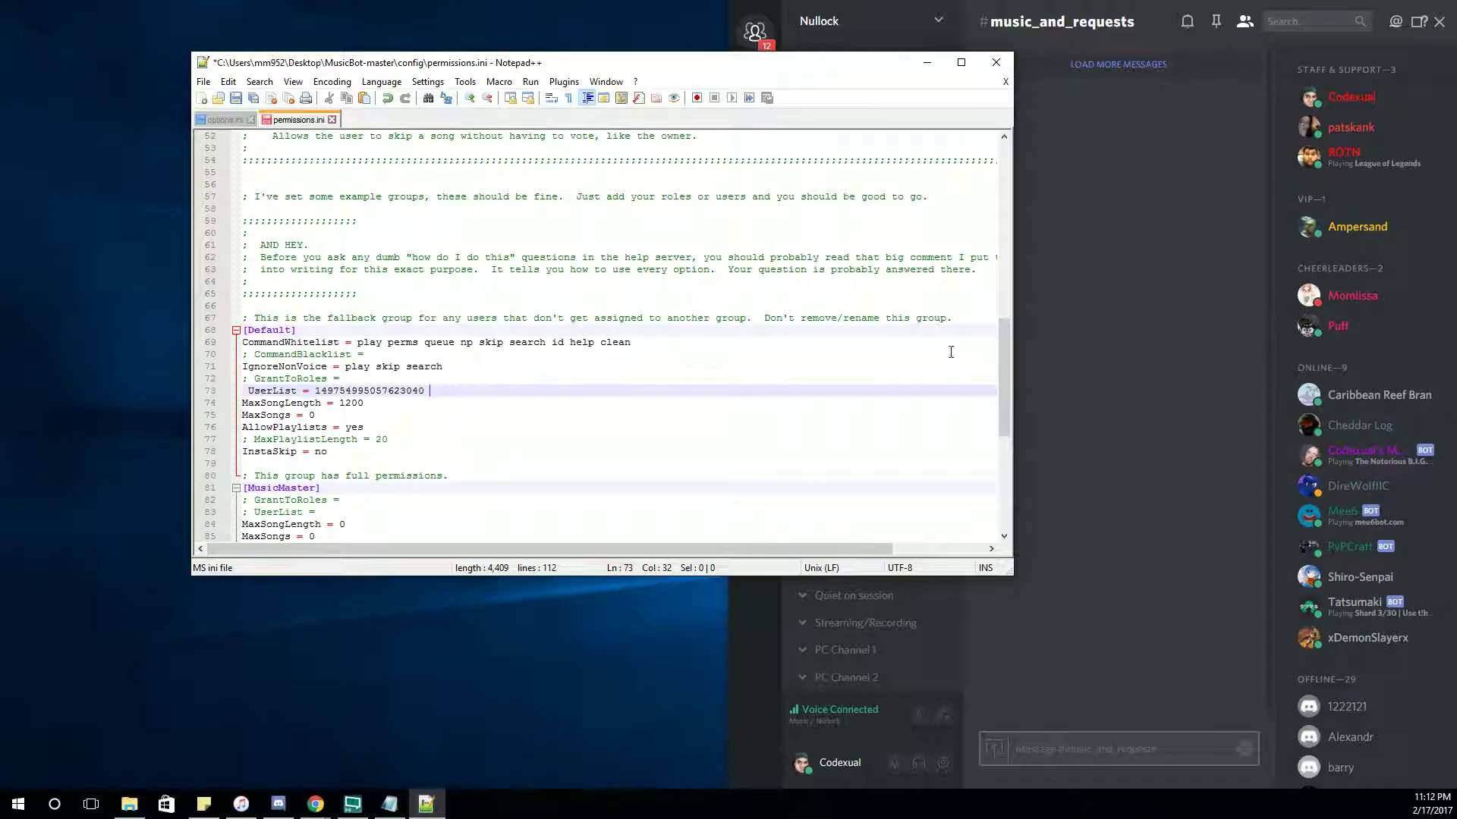
Copy the VIP member's user ID in Discord, append it to the [Default] group's UserList, and save permissions.ini
{"action": "left_click", "coordinate": [1172, 270]}
{"action": "right_click", "coordinate": [1339, 226]}
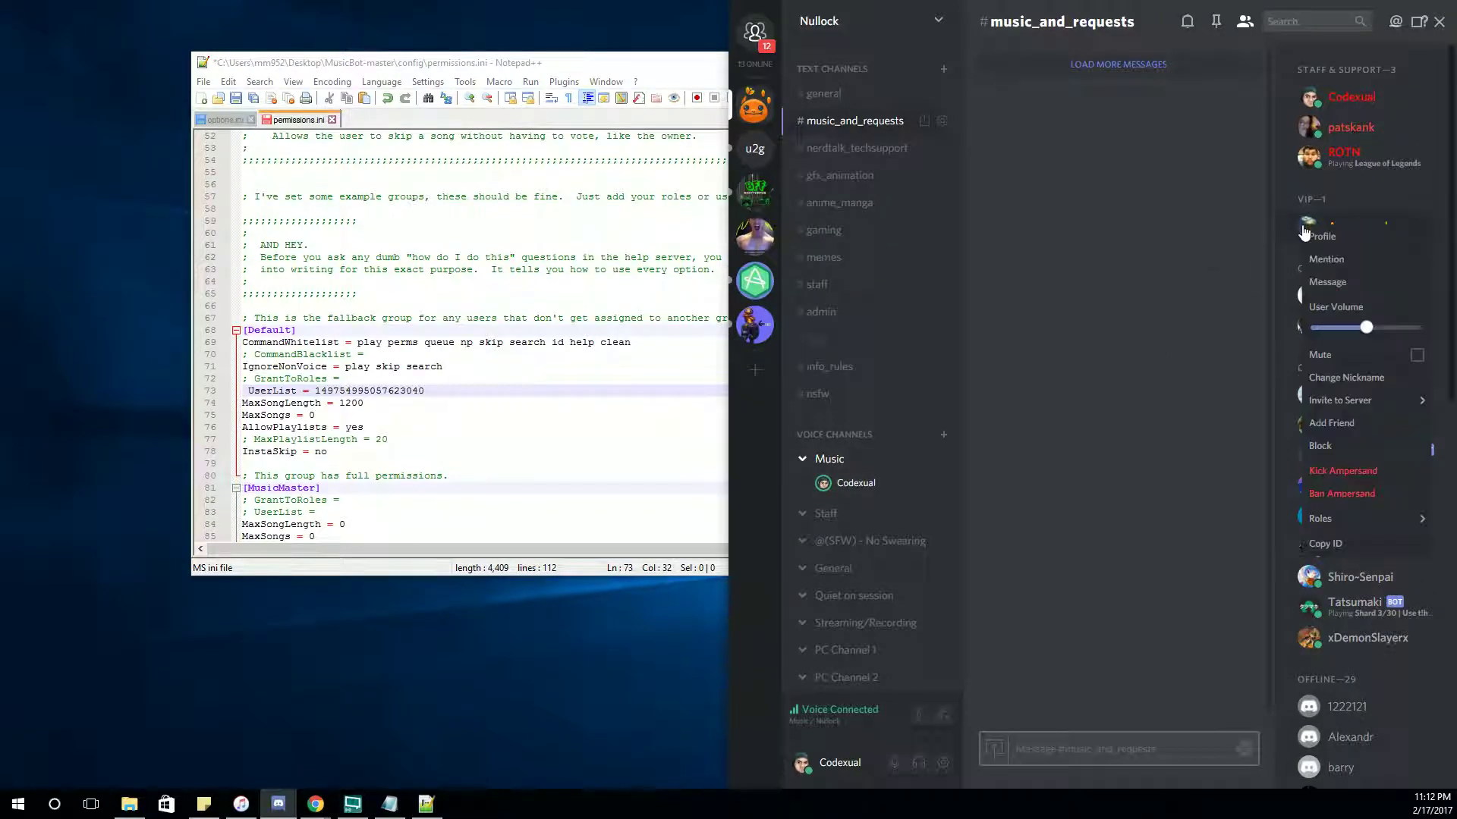
{"action": "key", "text": "Escape"}
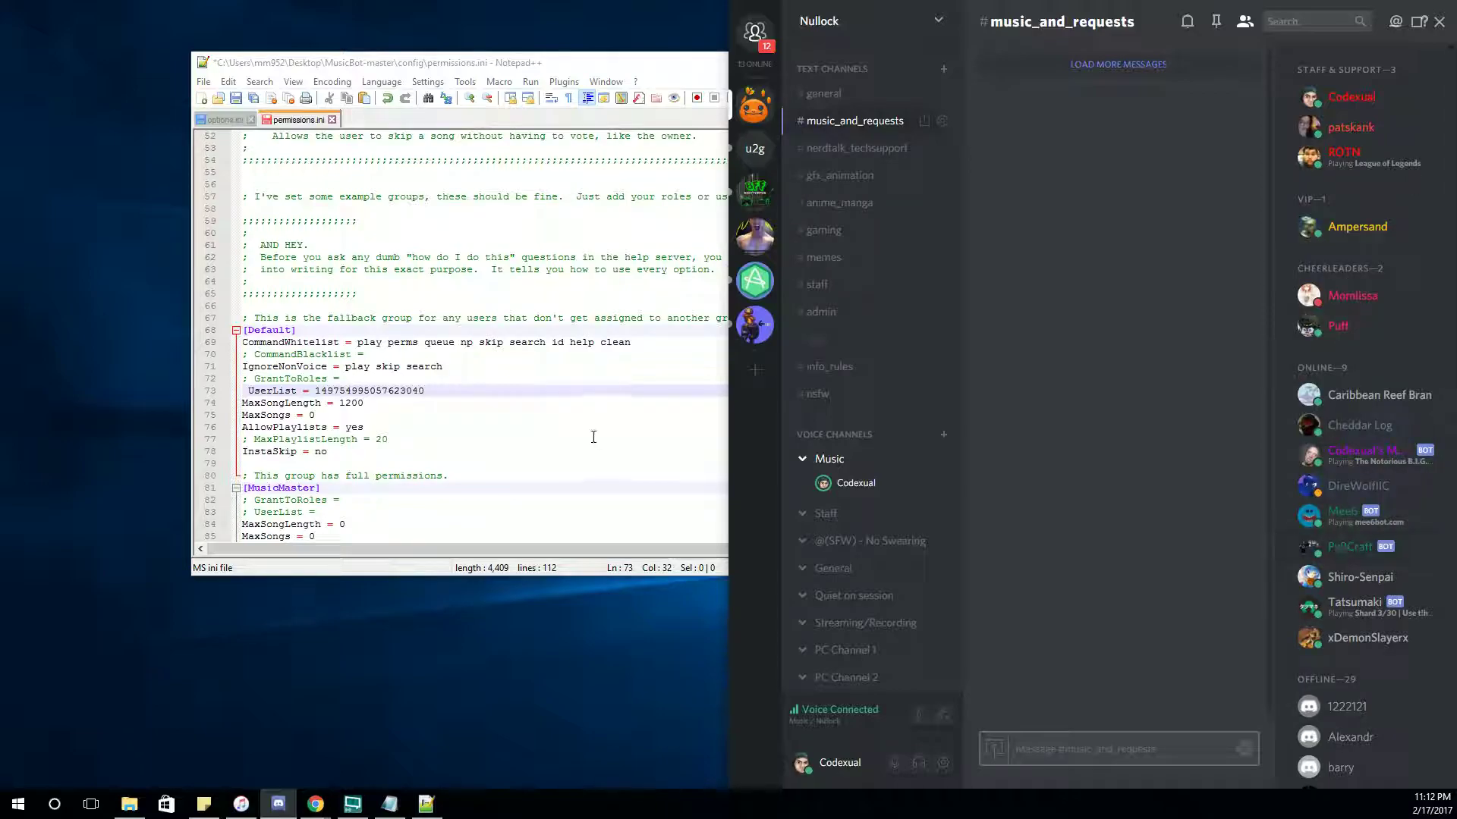
{"action": "key", "text": "alt+Tab"}
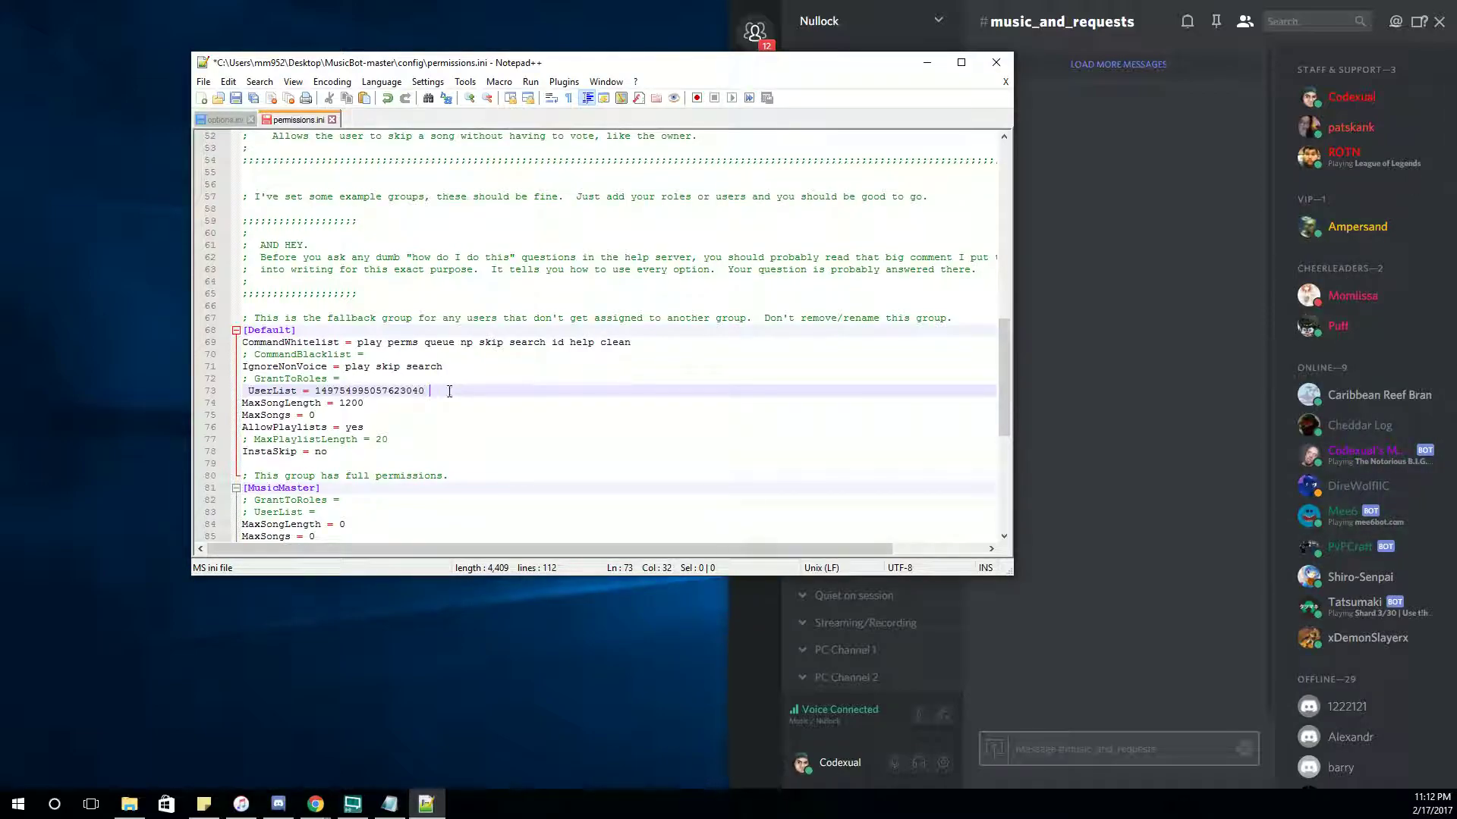
{"action": "key", "text": "ctrl+v"}
{"action": "left_click", "coordinate": [235, 98]}
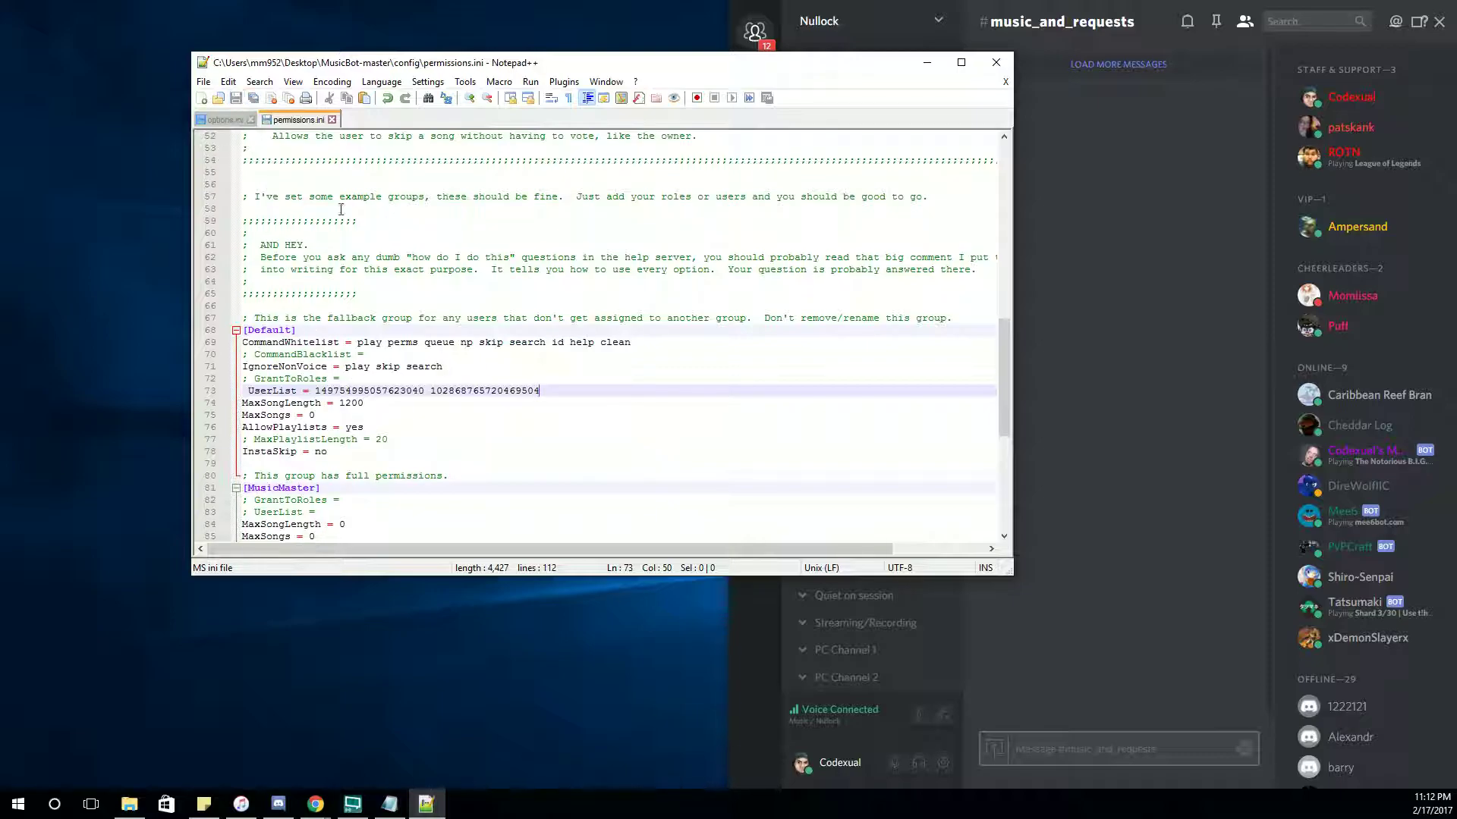
Review the [MusicMaster], [DJ] and [Limited] permission groups and their comments in permissions.ini
{"action": "scroll", "coordinate": [575, 392], "scroll_direction": "down", "scroll_amount": 2}
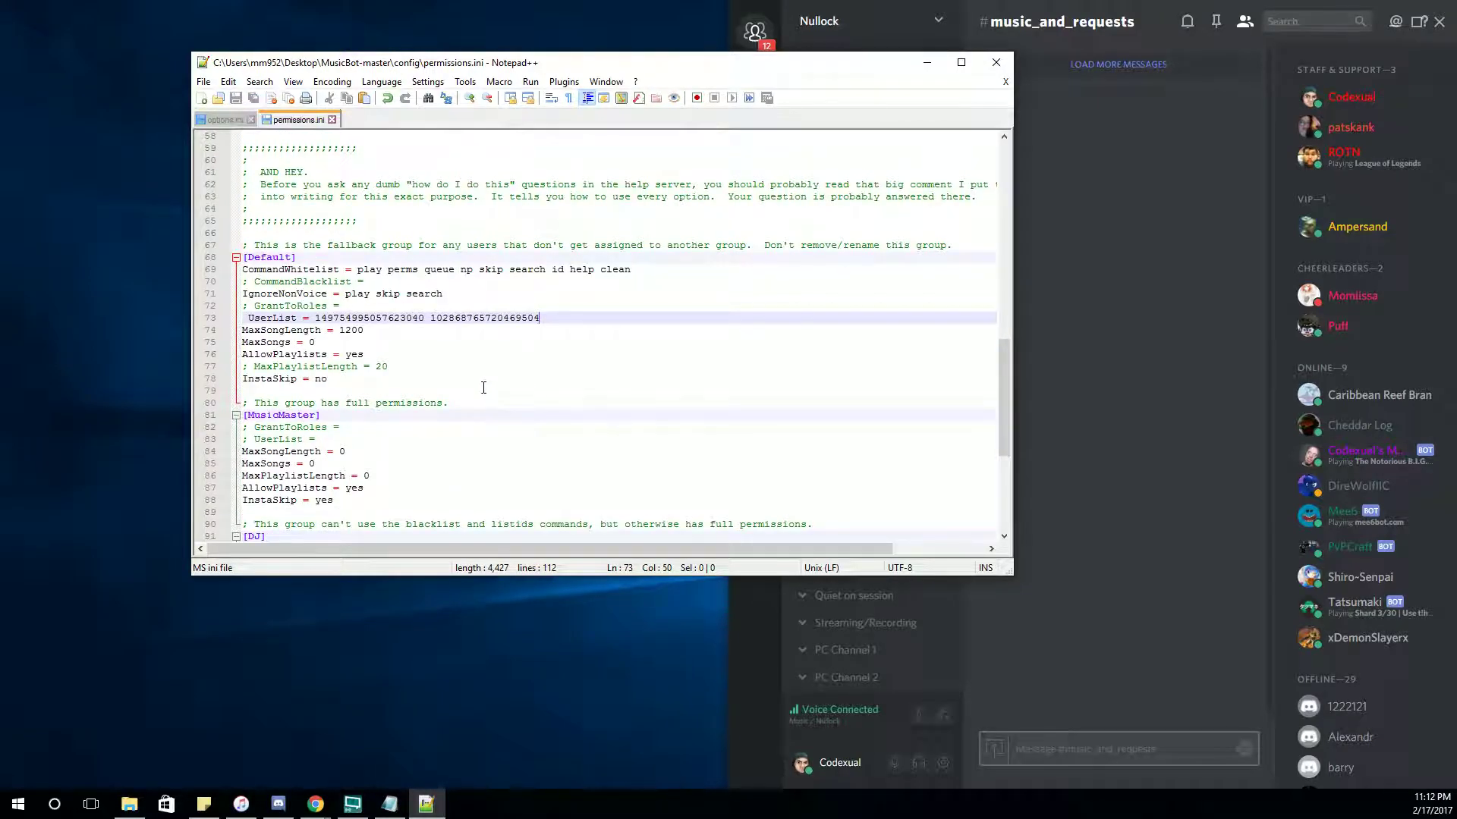
{"action": "scroll", "coordinate": [483, 388], "scroll_direction": "down", "scroll_amount": 1}
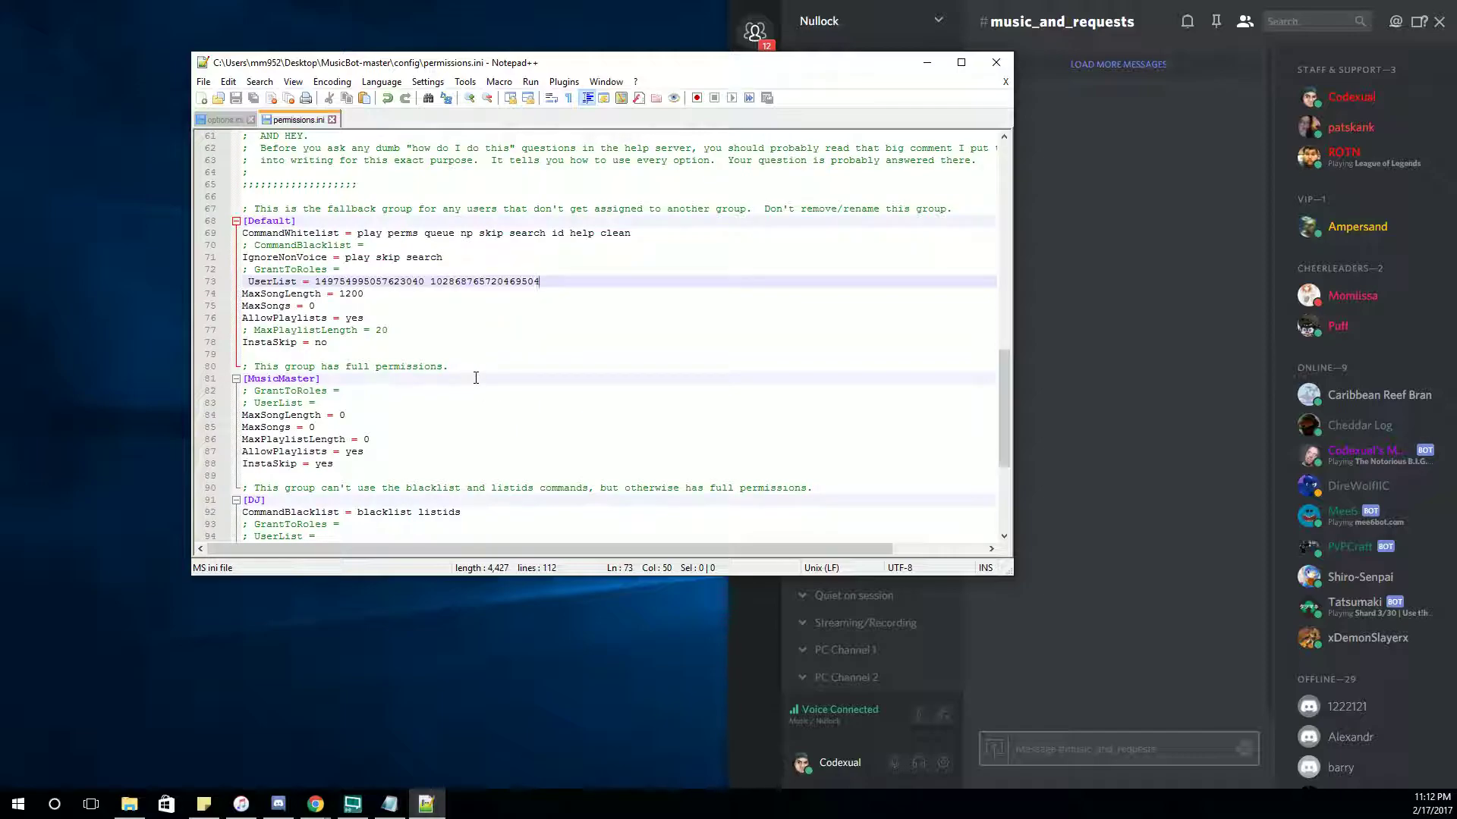
{"action": "left_click_drag", "start_coordinate": [447, 363], "coordinate": [243, 402]}
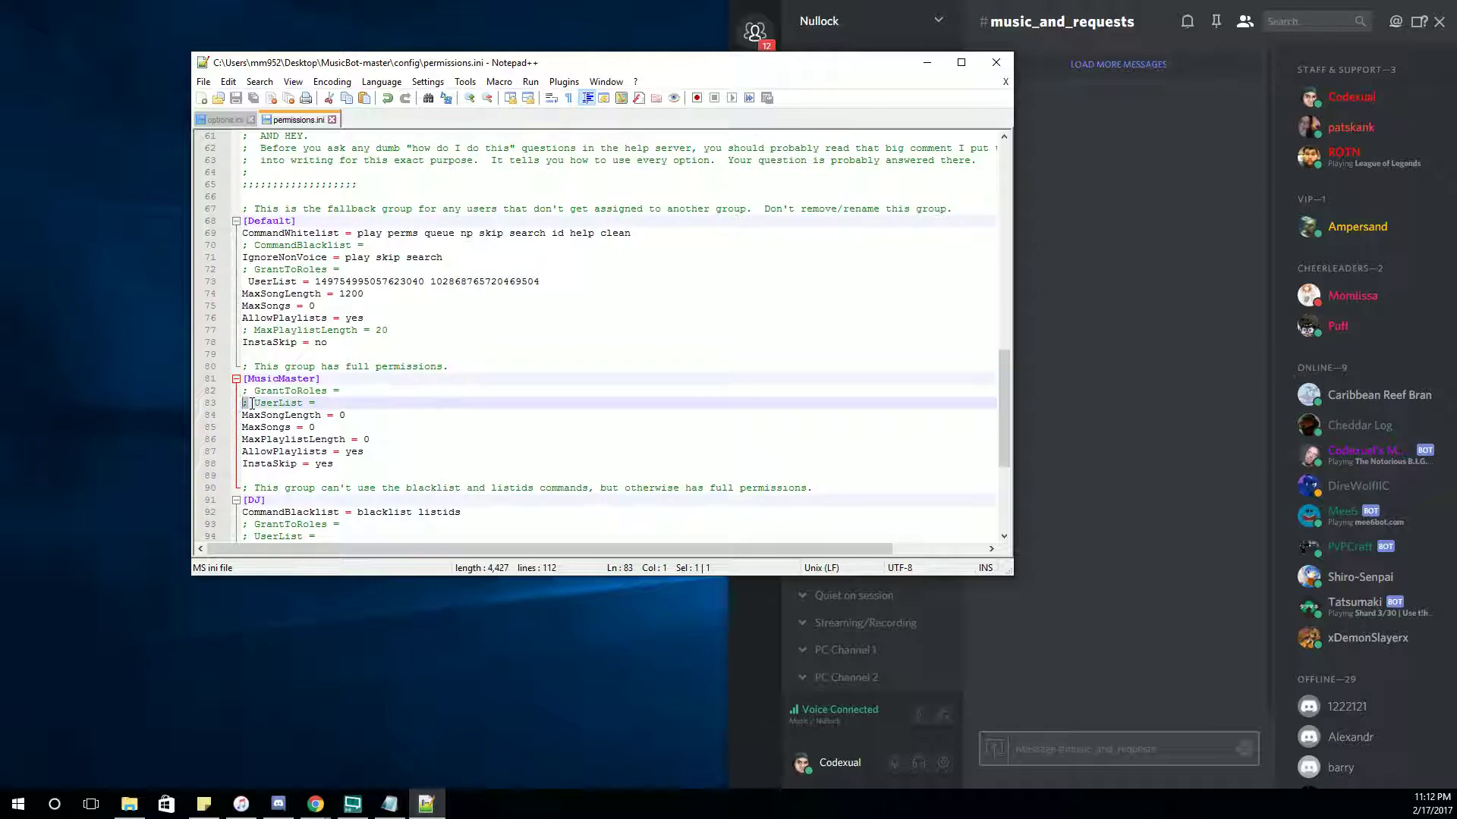
{"action": "left_click", "coordinate": [331, 402]}
{"action": "scroll", "coordinate": [388, 401], "scroll_direction": "down", "scroll_amount": 2}
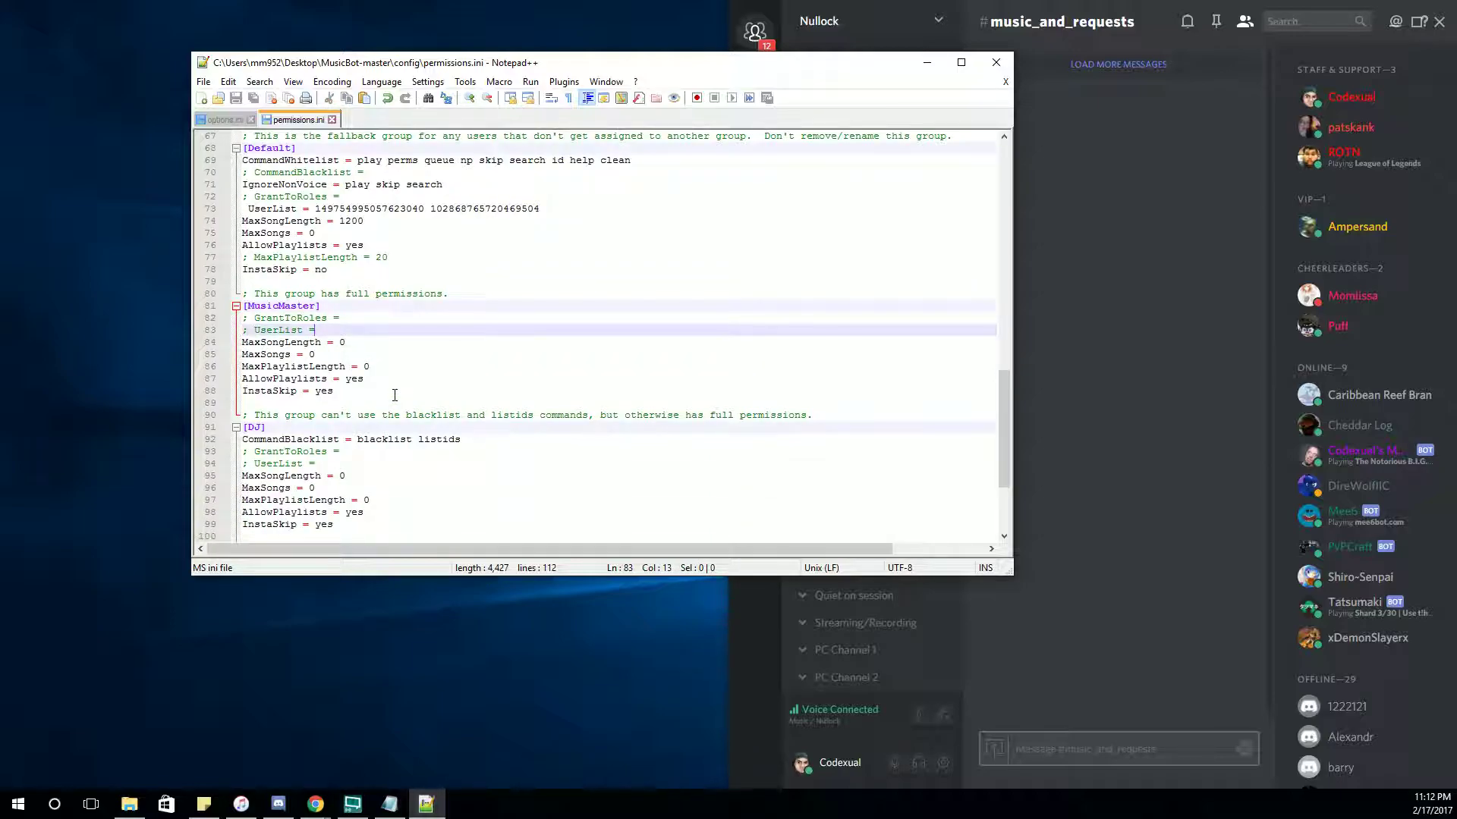
{"action": "scroll", "coordinate": [395, 395], "scroll_direction": "down", "scroll_amount": 2}
{"action": "left_click_drag", "start_coordinate": [260, 342], "coordinate": [715, 342]}
{"action": "scroll", "coordinate": [402, 401], "scroll_direction": "down", "scroll_amount": 2}
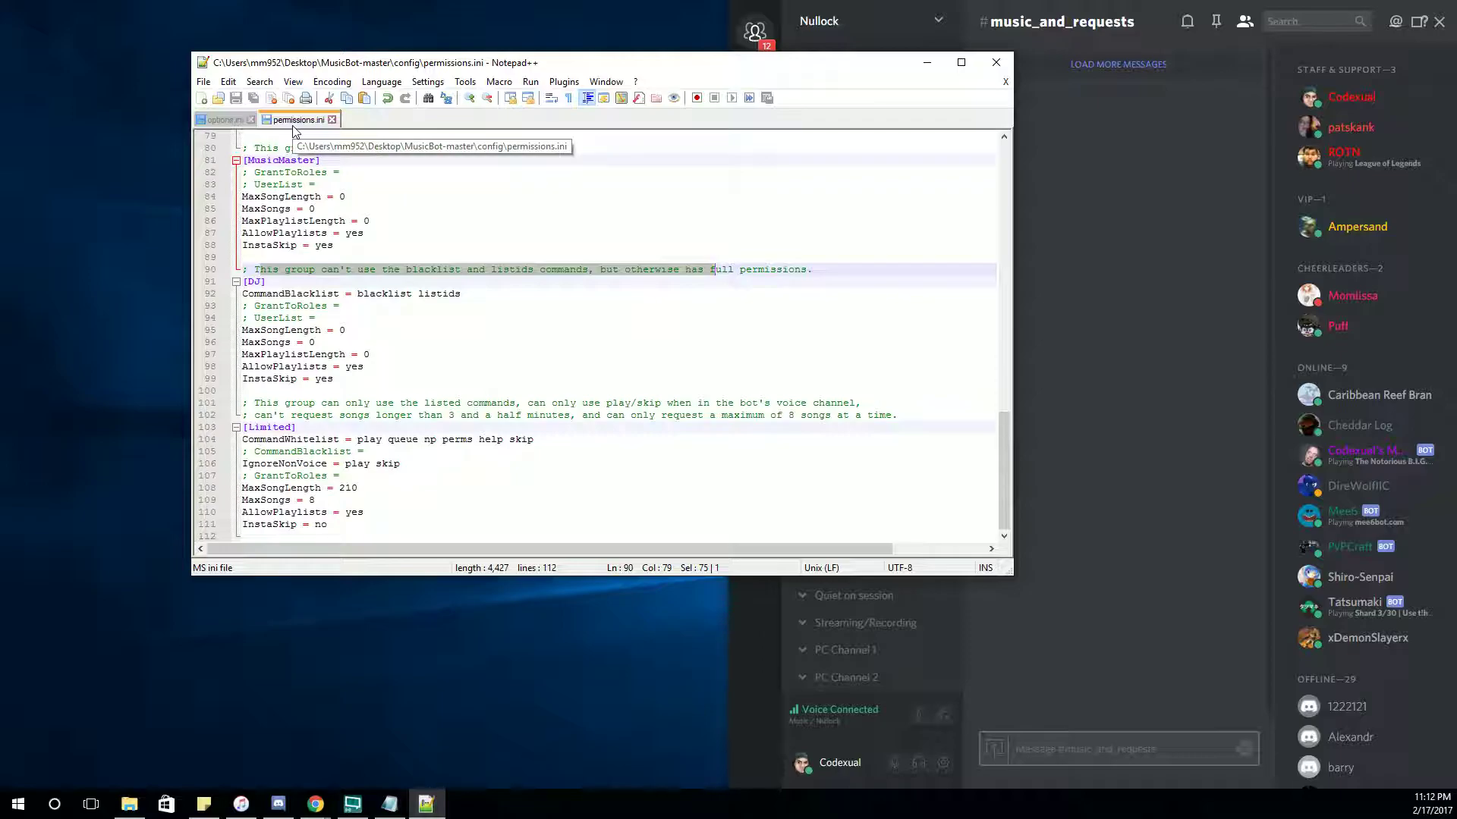
{"action": "scroll", "coordinate": [607, 227], "scroll_direction": "up", "scroll_amount": 12}
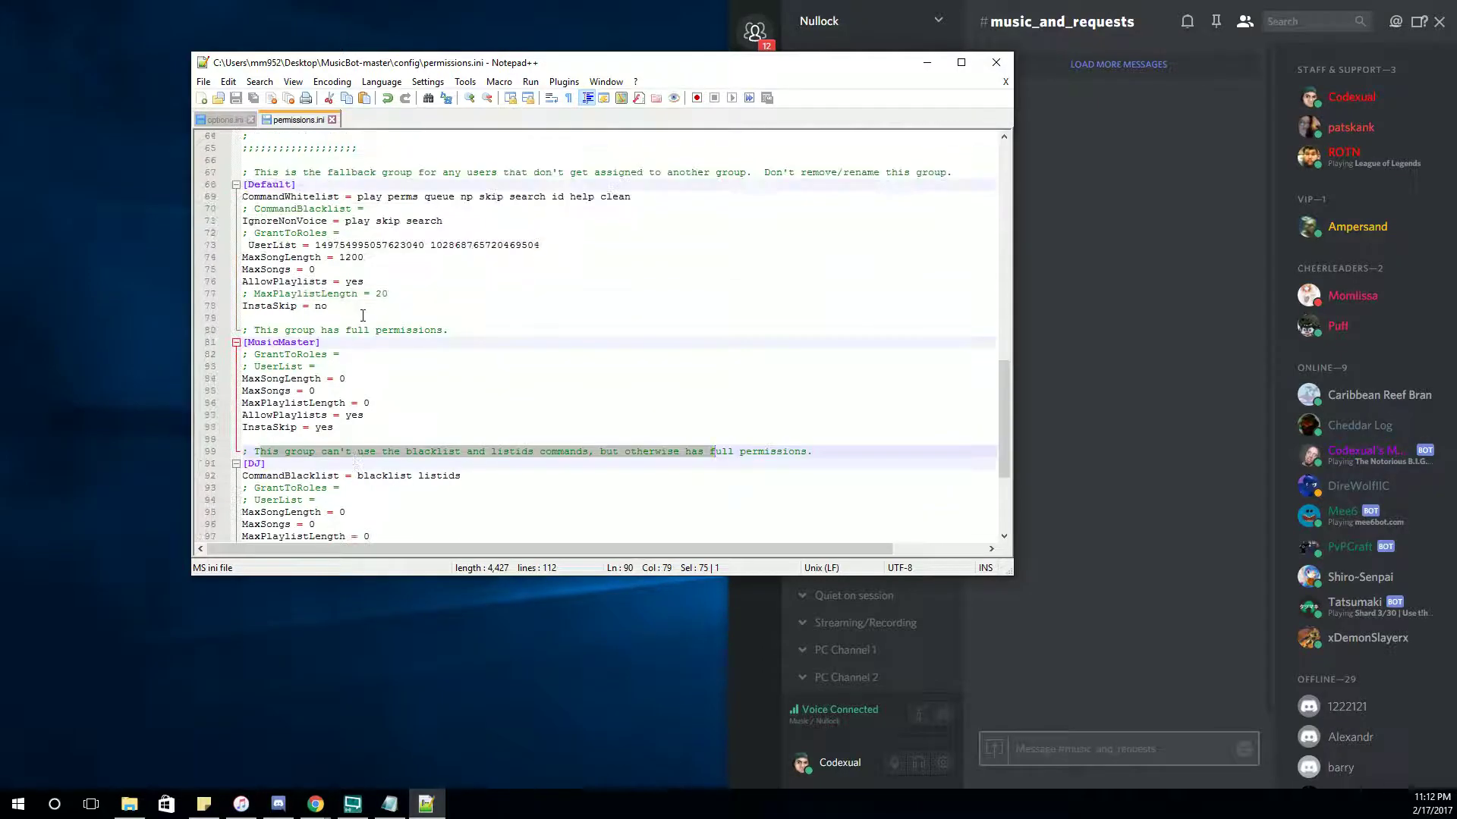
{"action": "left_click", "coordinate": [1059, 261]}
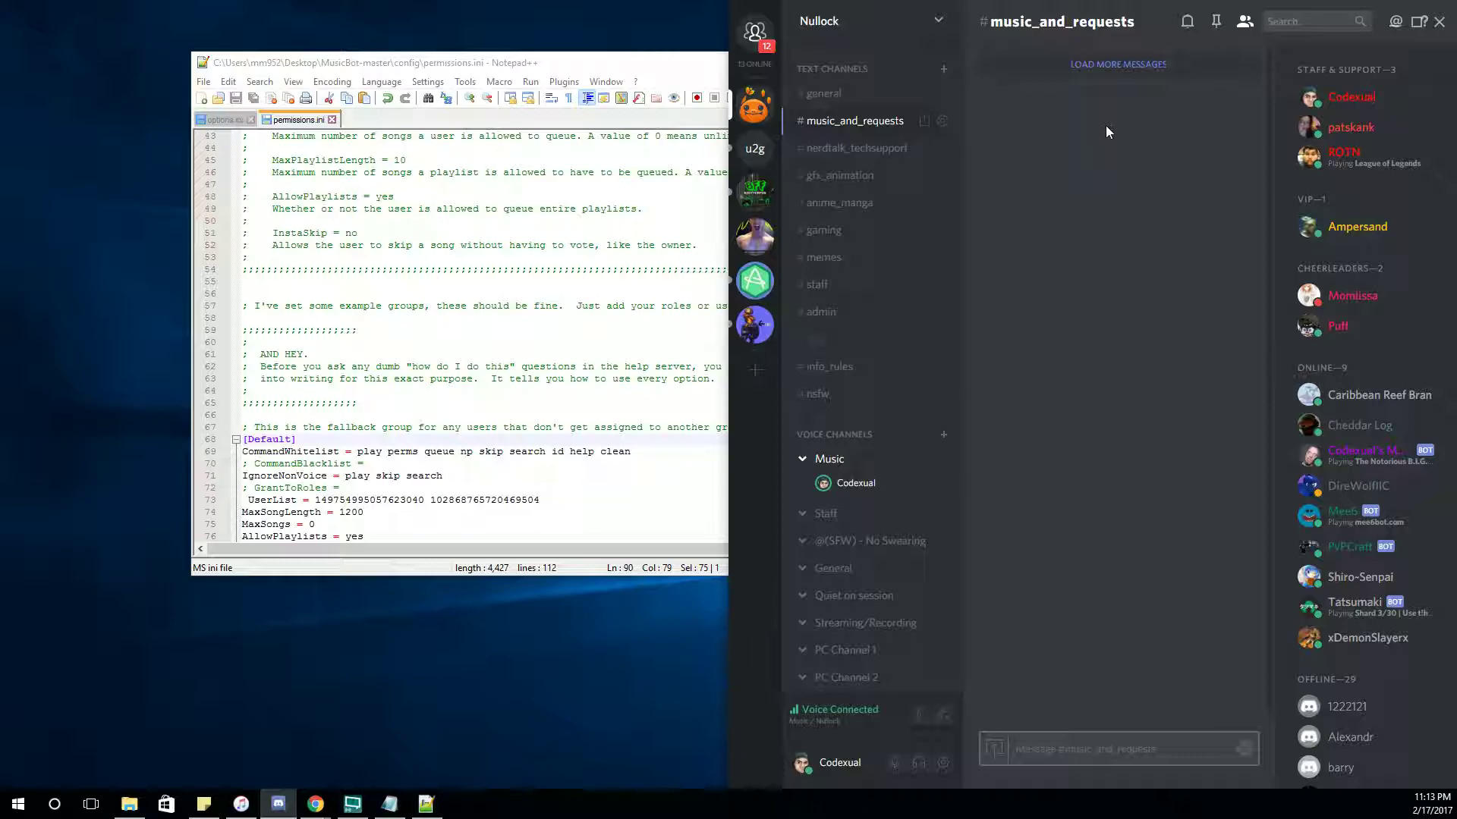
{"action": "left_click", "coordinate": [601, 217]}
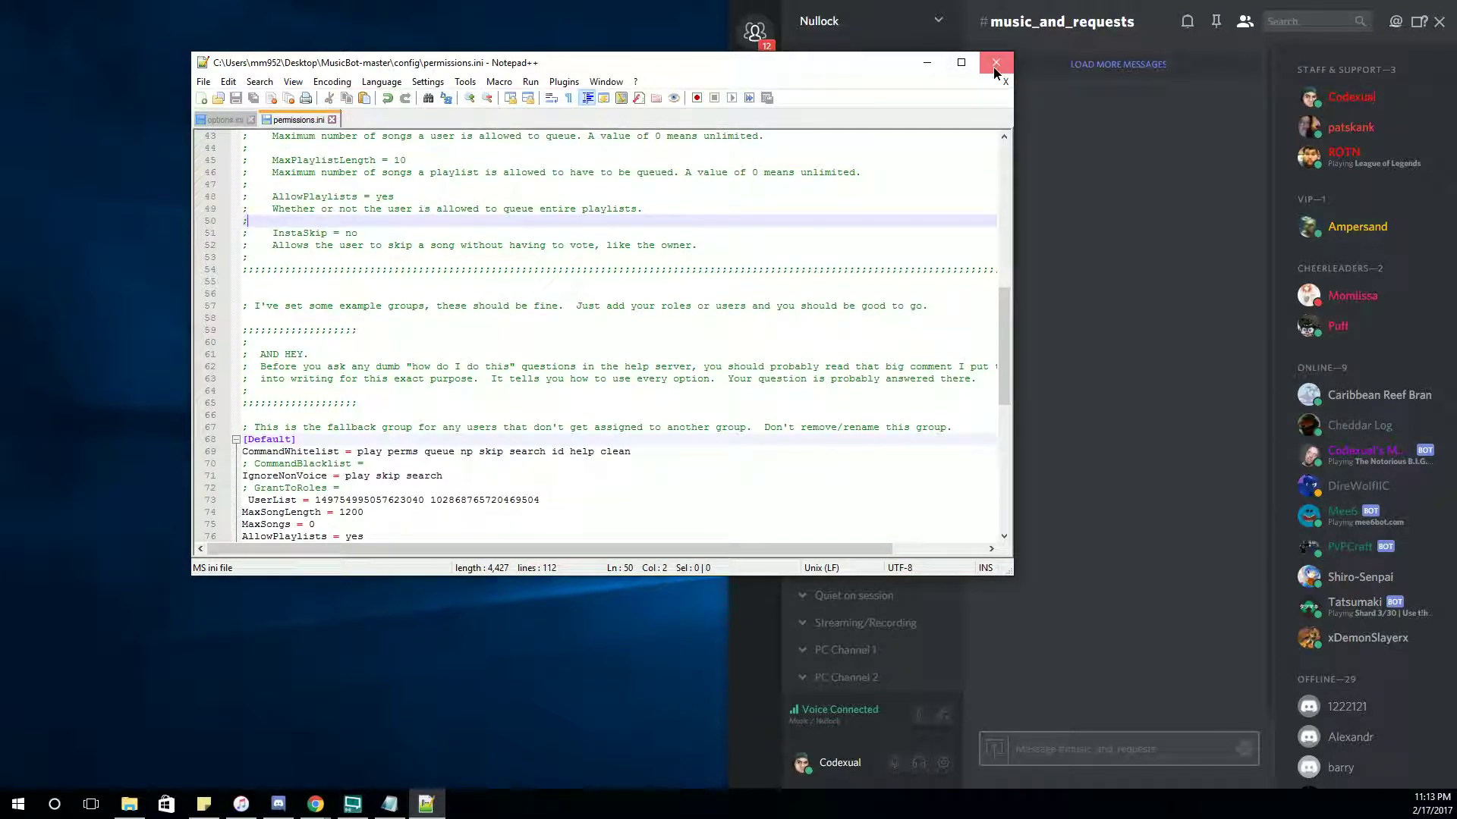
In options.ini, set the CommandPrefix in the [Chat] section to @ and save the file
{"action": "left_click", "coordinate": [226, 120]}
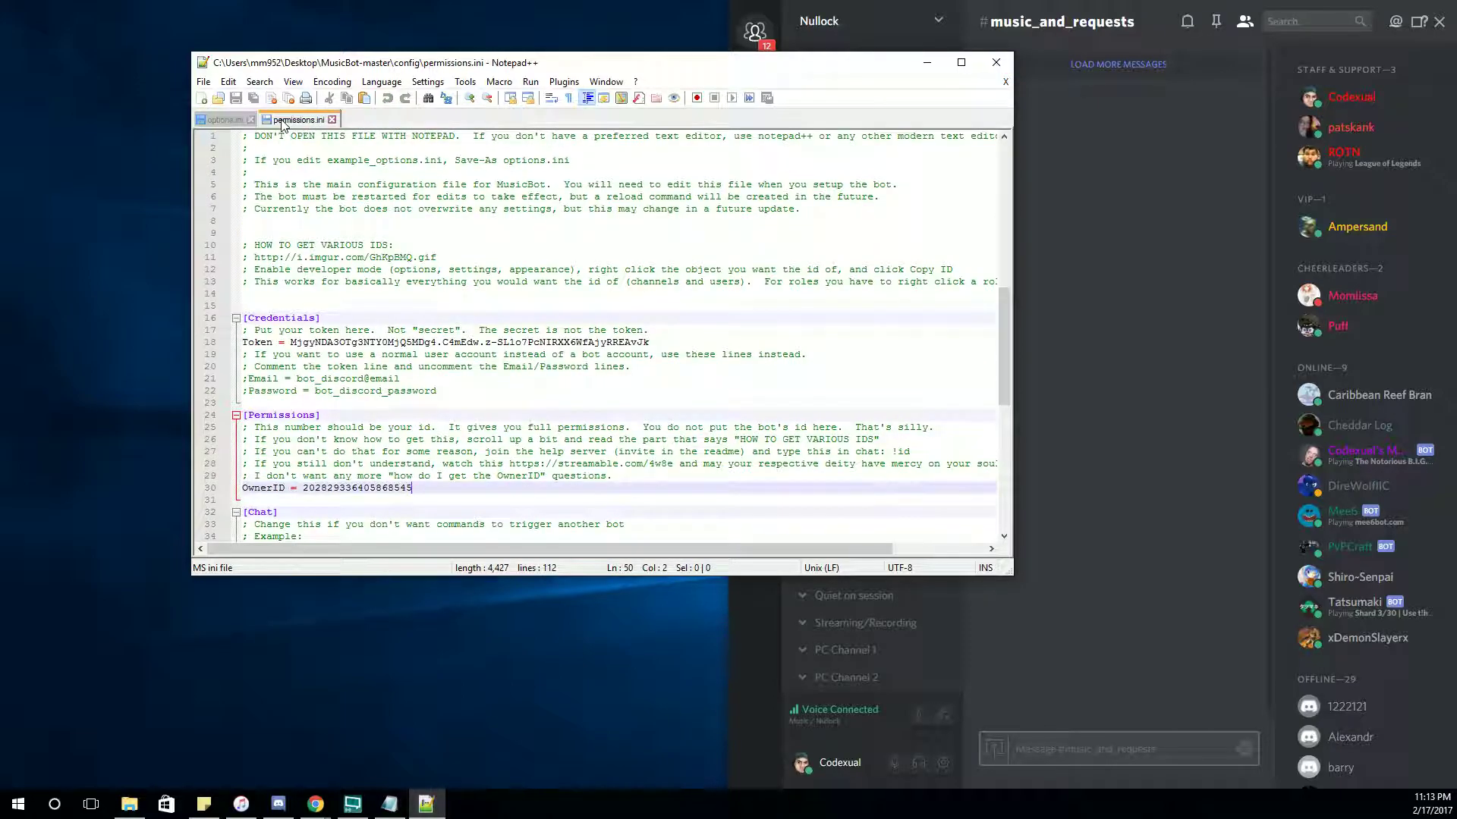
{"action": "left_click", "coordinate": [226, 119]}
{"action": "scroll", "coordinate": [456, 298], "scroll_direction": "down", "scroll_amount": 2}
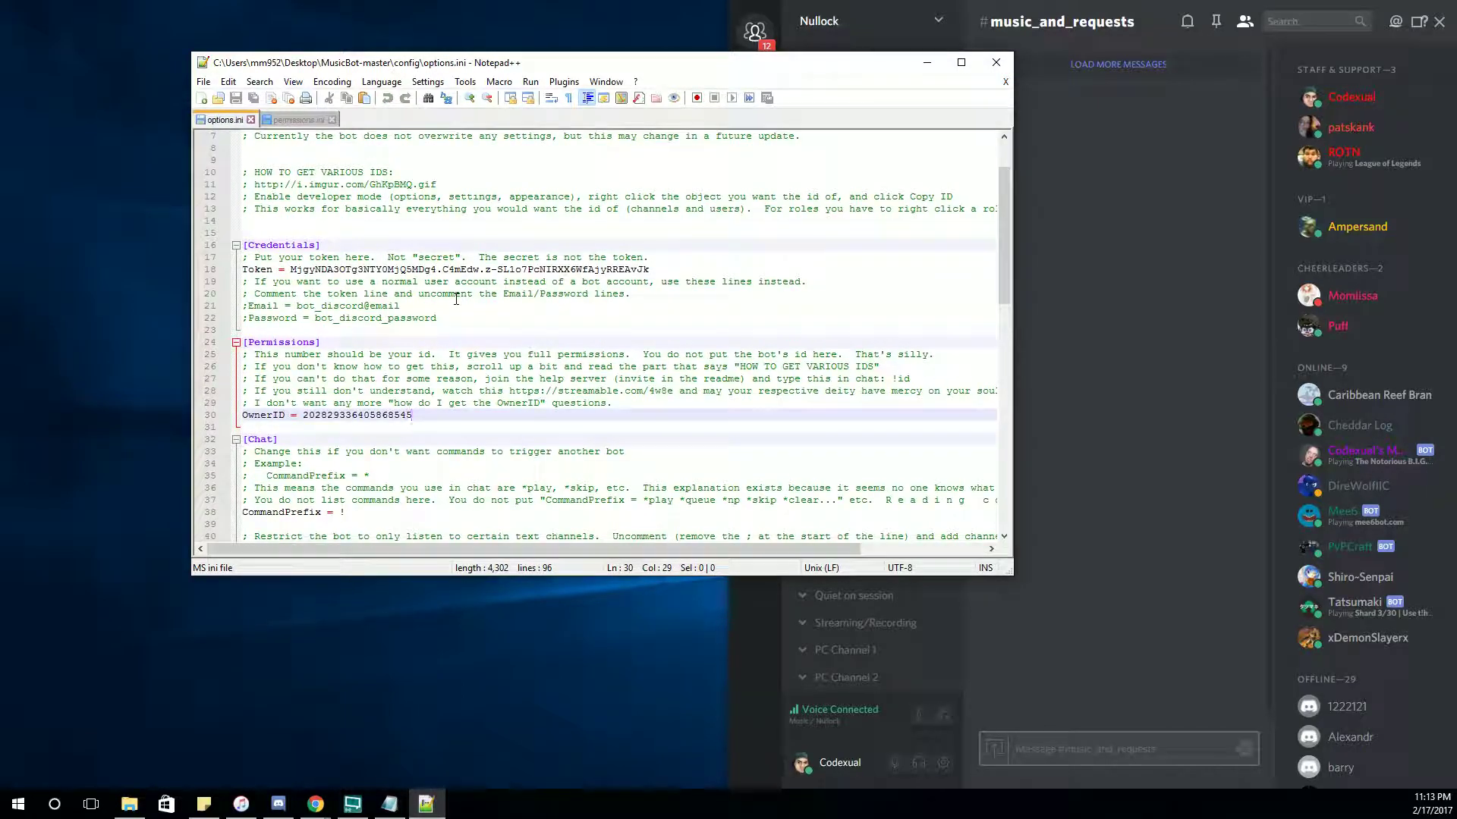
{"action": "scroll", "coordinate": [601, 280], "scroll_direction": "down", "scroll_amount": 5}
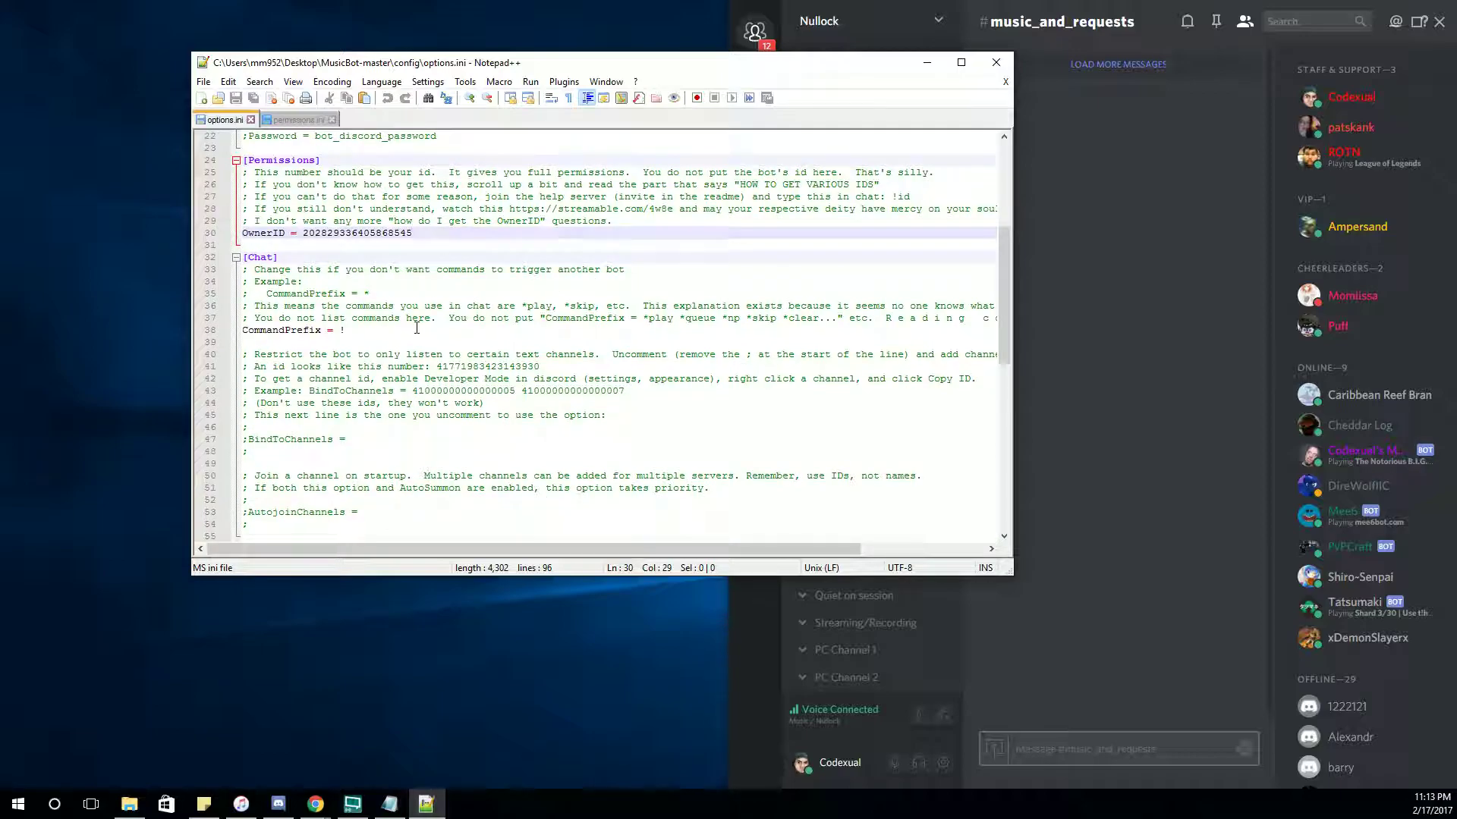
{"action": "left_click_drag", "start_coordinate": [341, 330], "coordinate": [352, 331]}
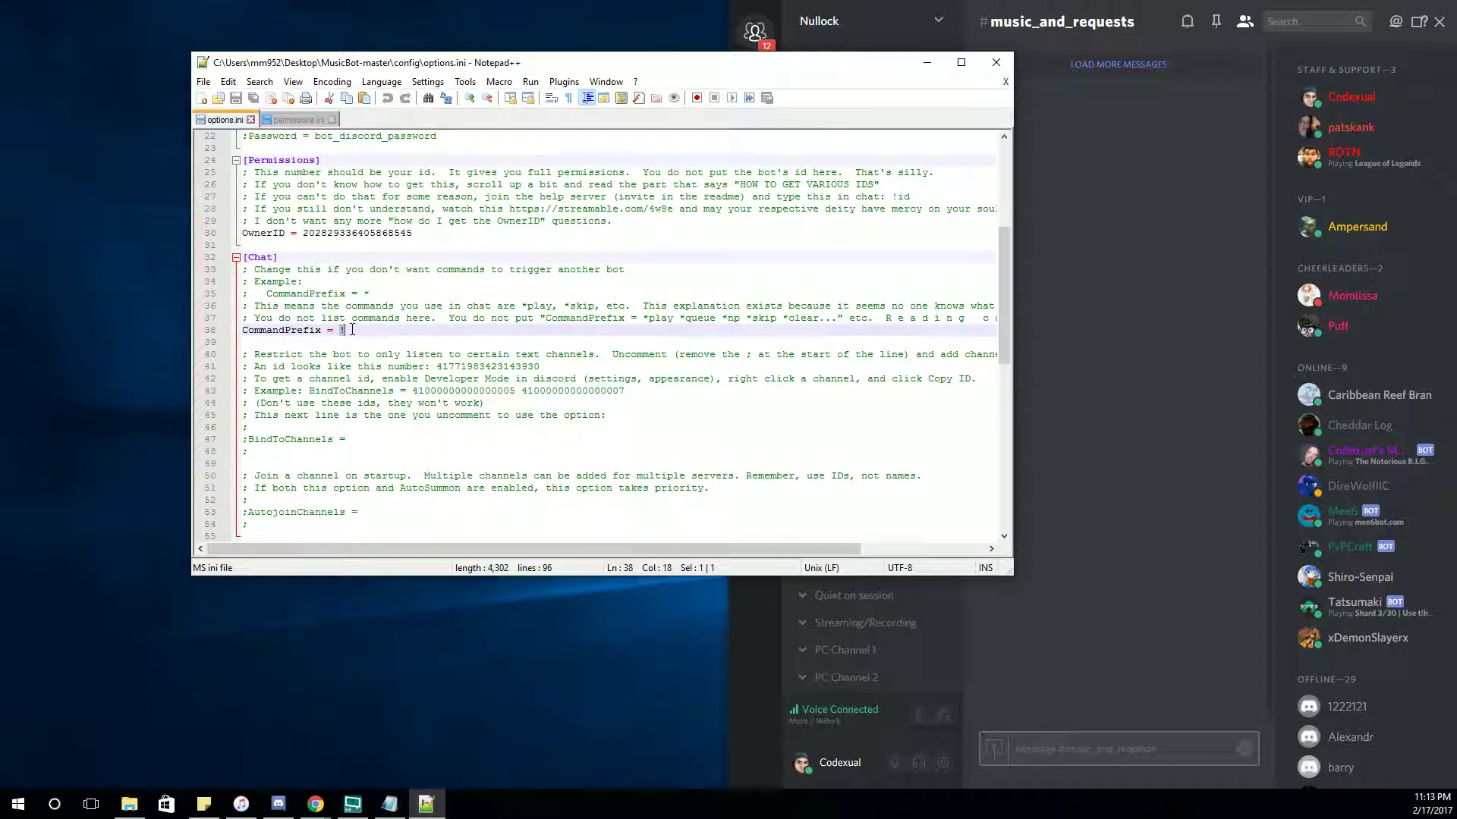
{"action": "type", "text": "@"}
{"action": "left_click", "coordinate": [449, 378]}
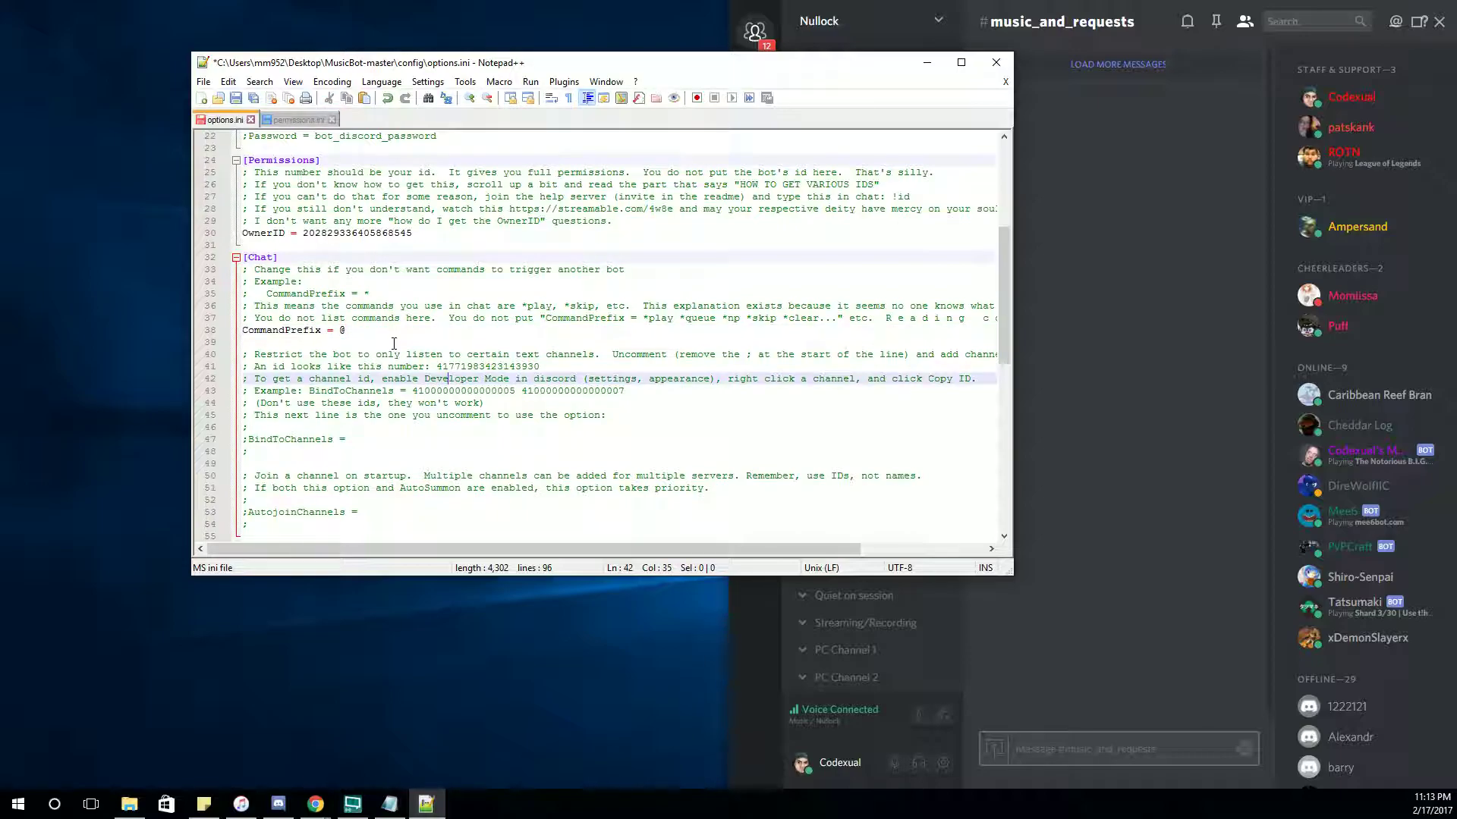
{"action": "left_click", "coordinate": [358, 330]}
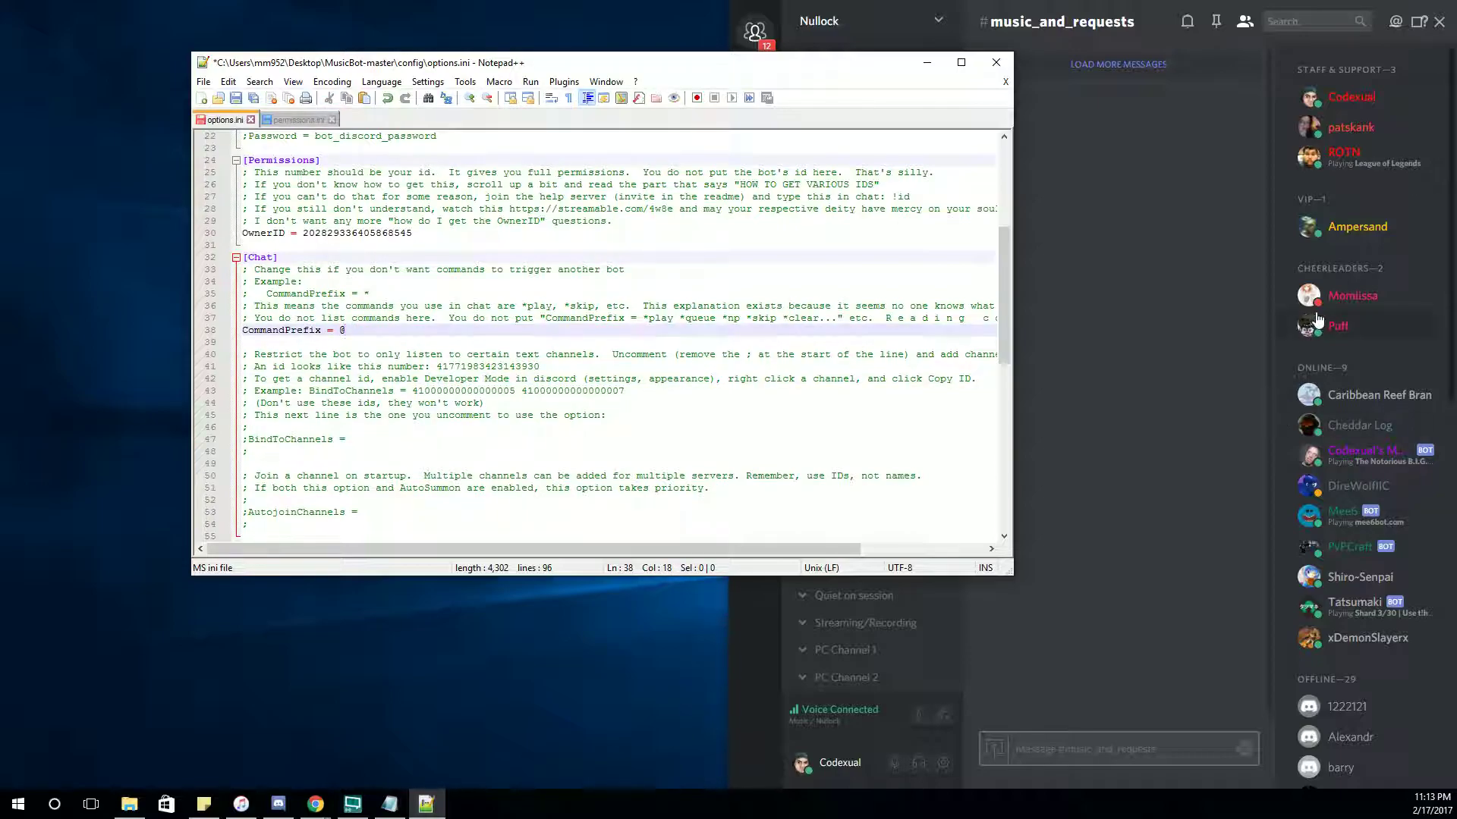
{"action": "left_click", "coordinate": [236, 99]}
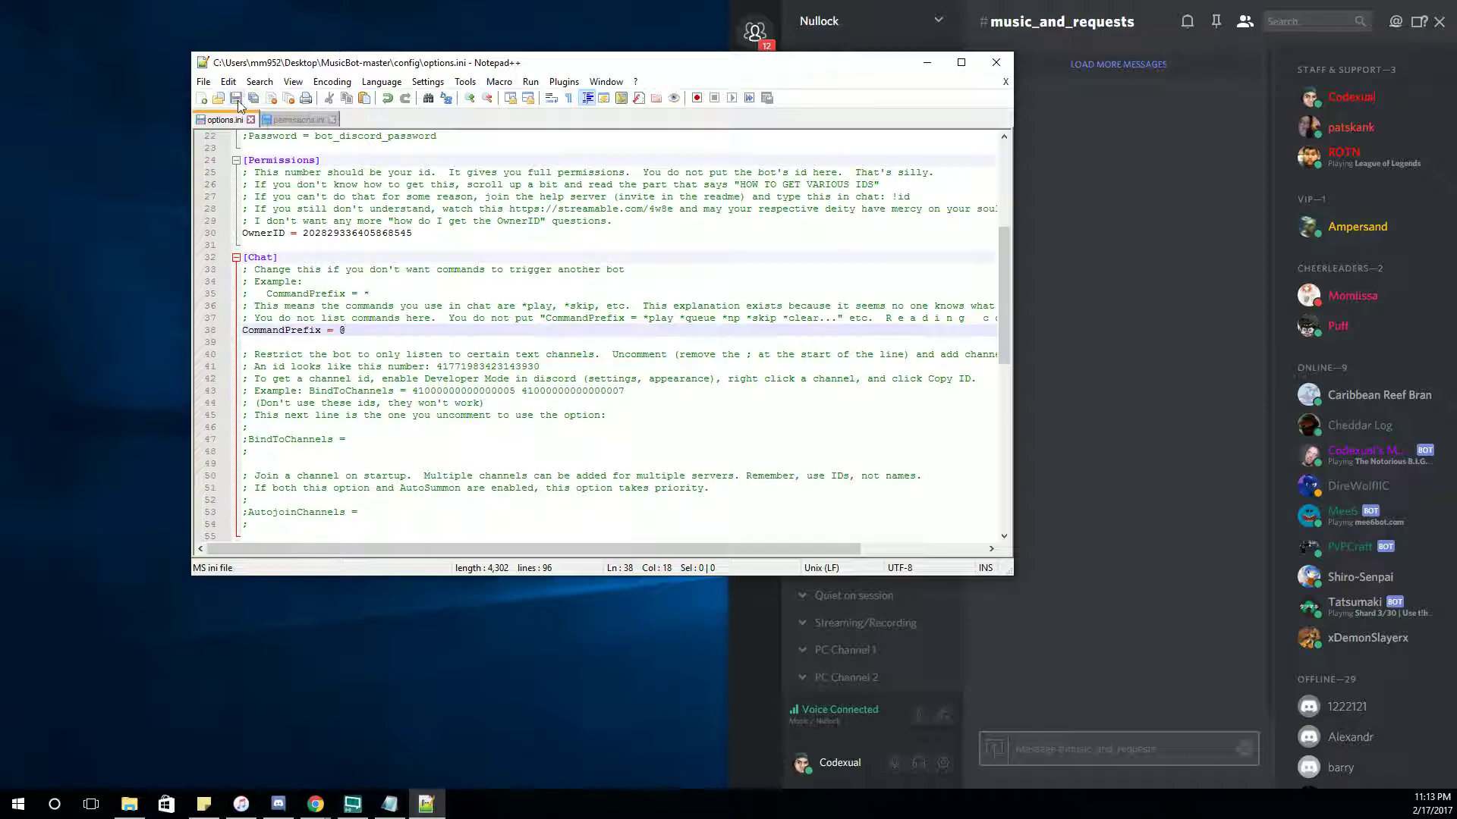
Close Notepad++ and open the MusicBot-master folder from the desktop
{"action": "left_click_drag", "start_coordinate": [565, 62], "coordinate": [461, 90]}
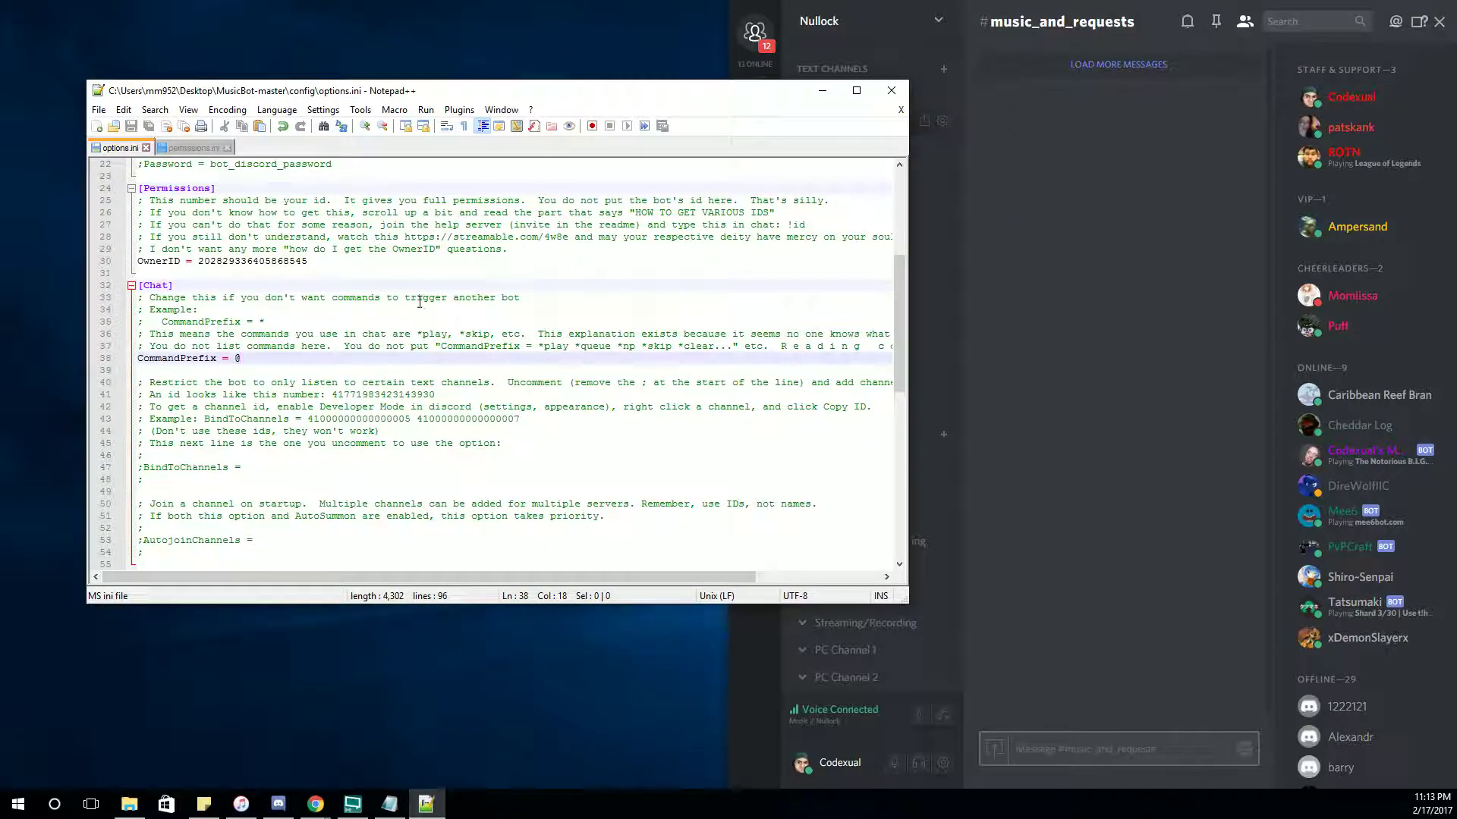
{"action": "left_click", "coordinate": [889, 91]}
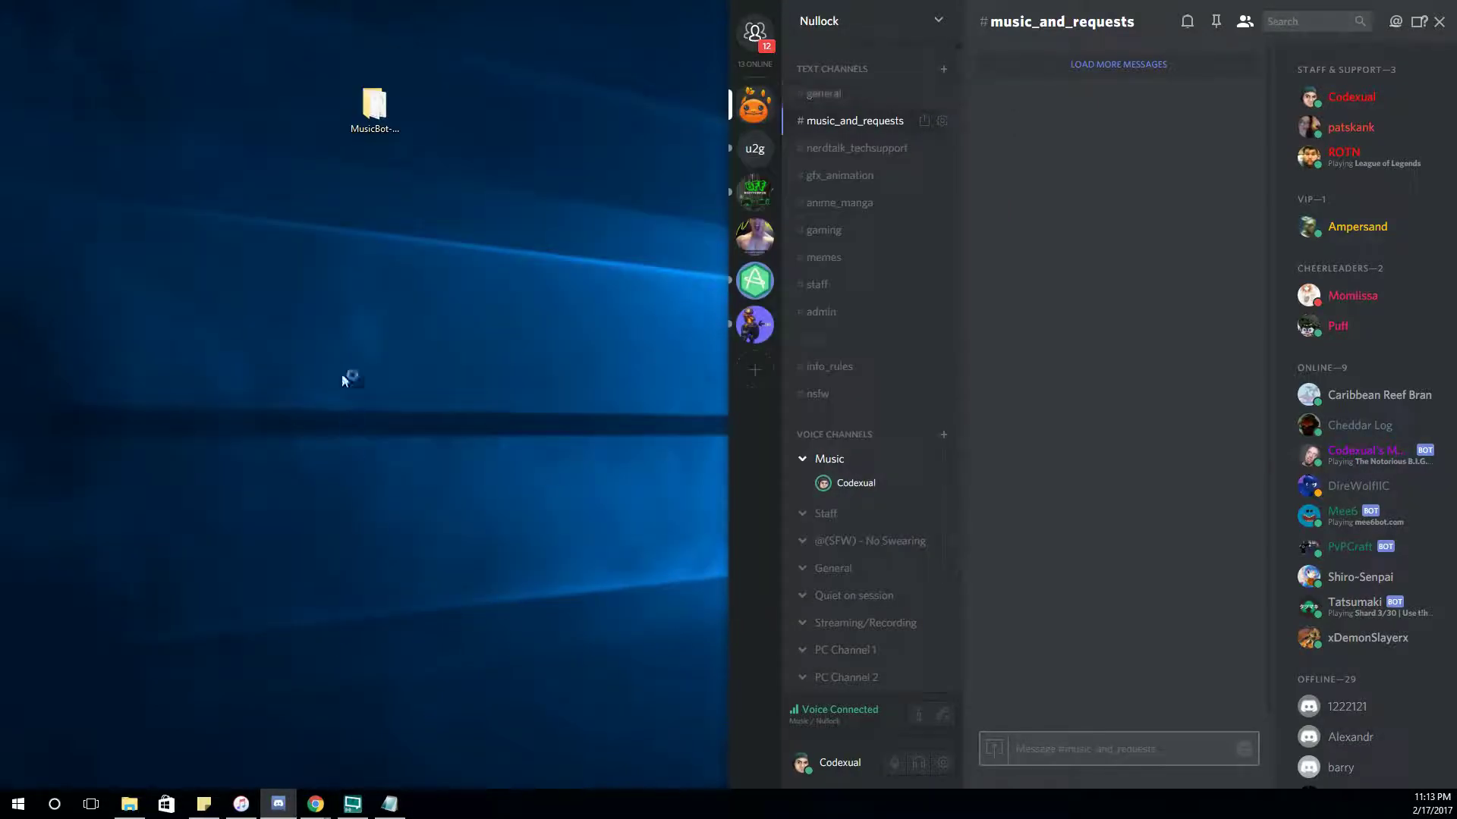
{"action": "double_click", "coordinate": [388, 108]}
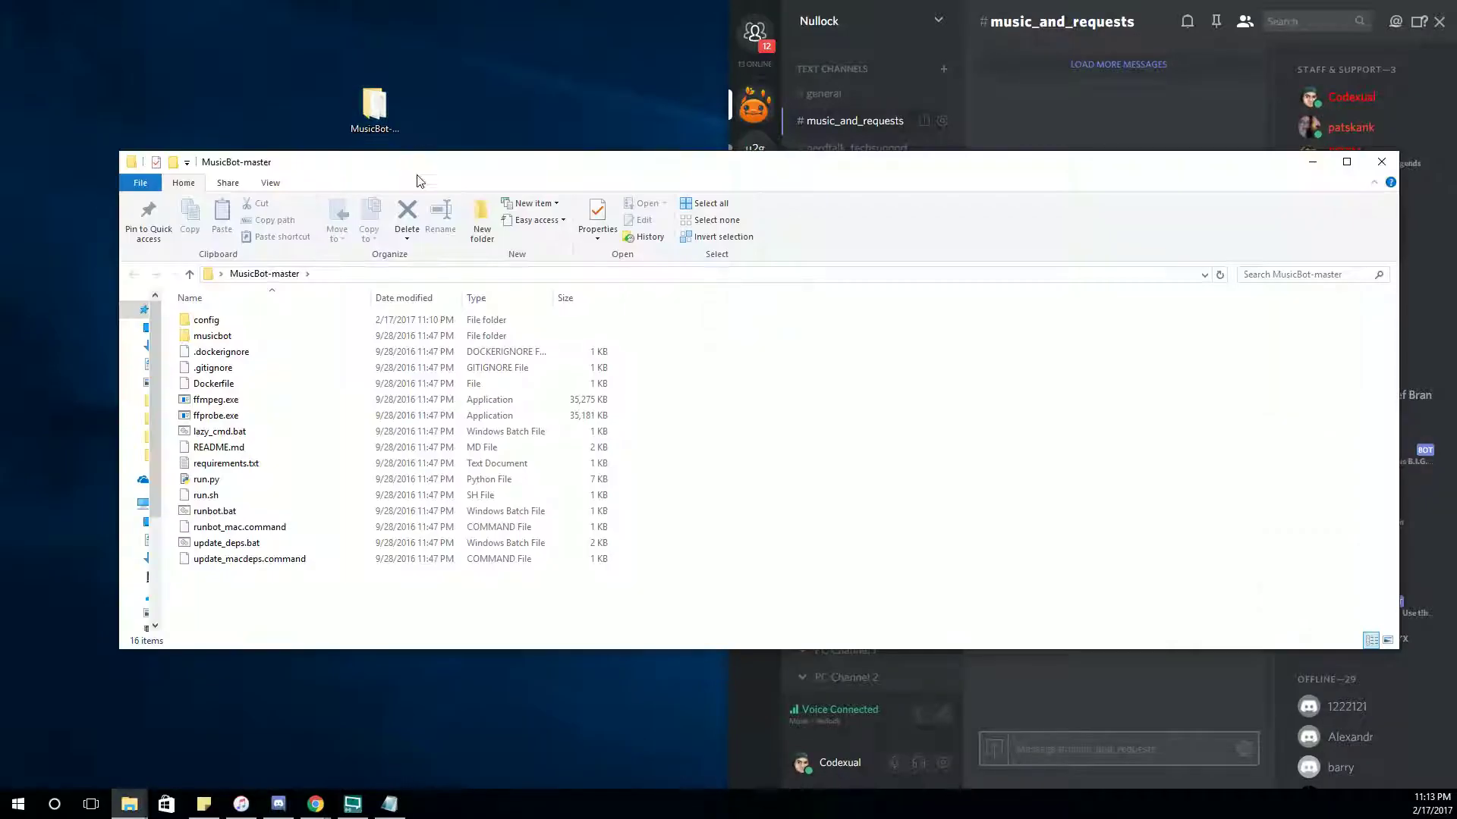
Run run.py from the MusicBot-master folder to install the bot's dependencies and move its console window clear of the file list
{"action": "left_click_drag", "start_coordinate": [418, 167], "coordinate": [400, 132]}
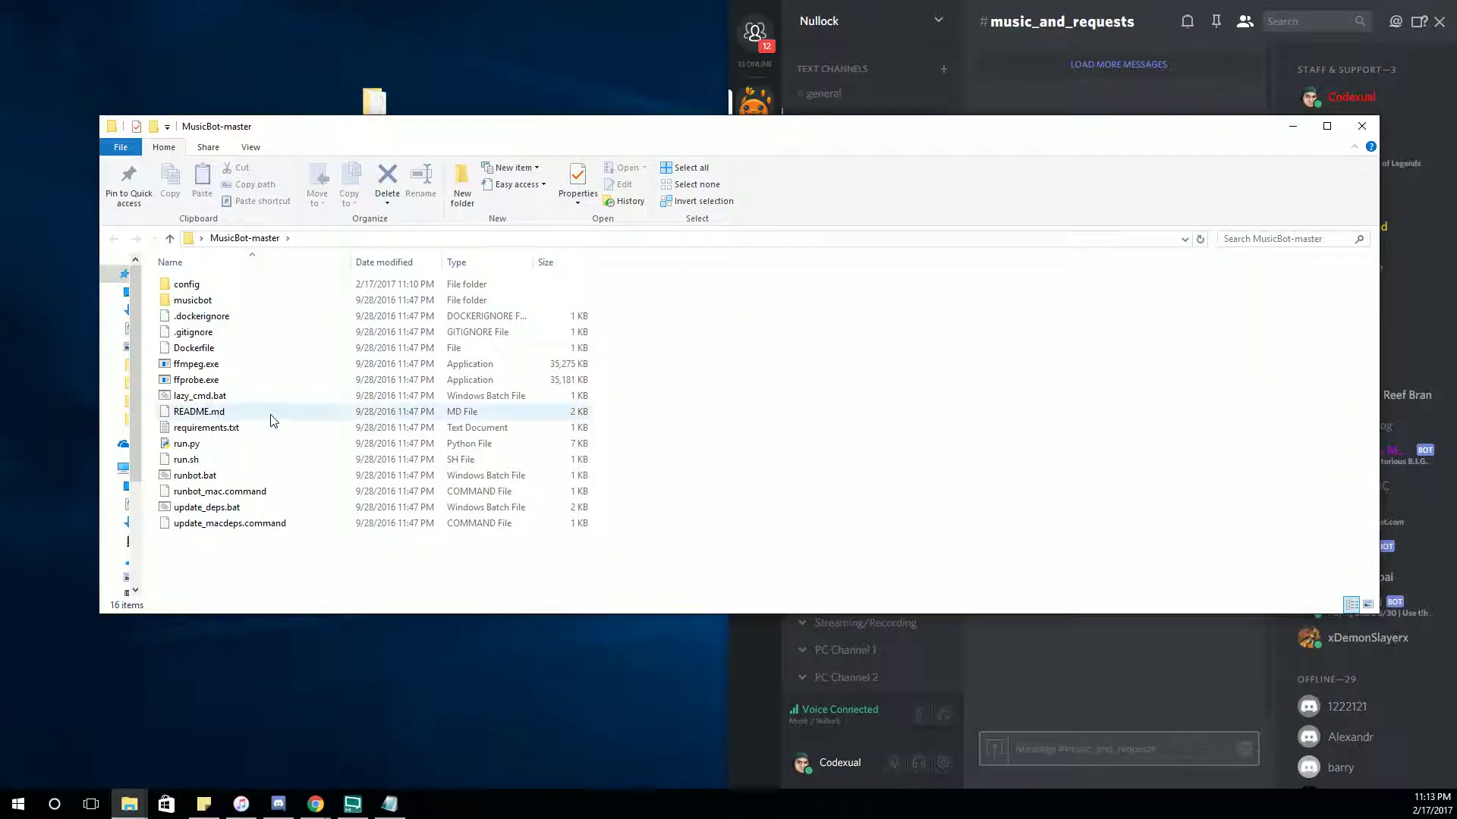
{"action": "double_click", "coordinate": [199, 446]}
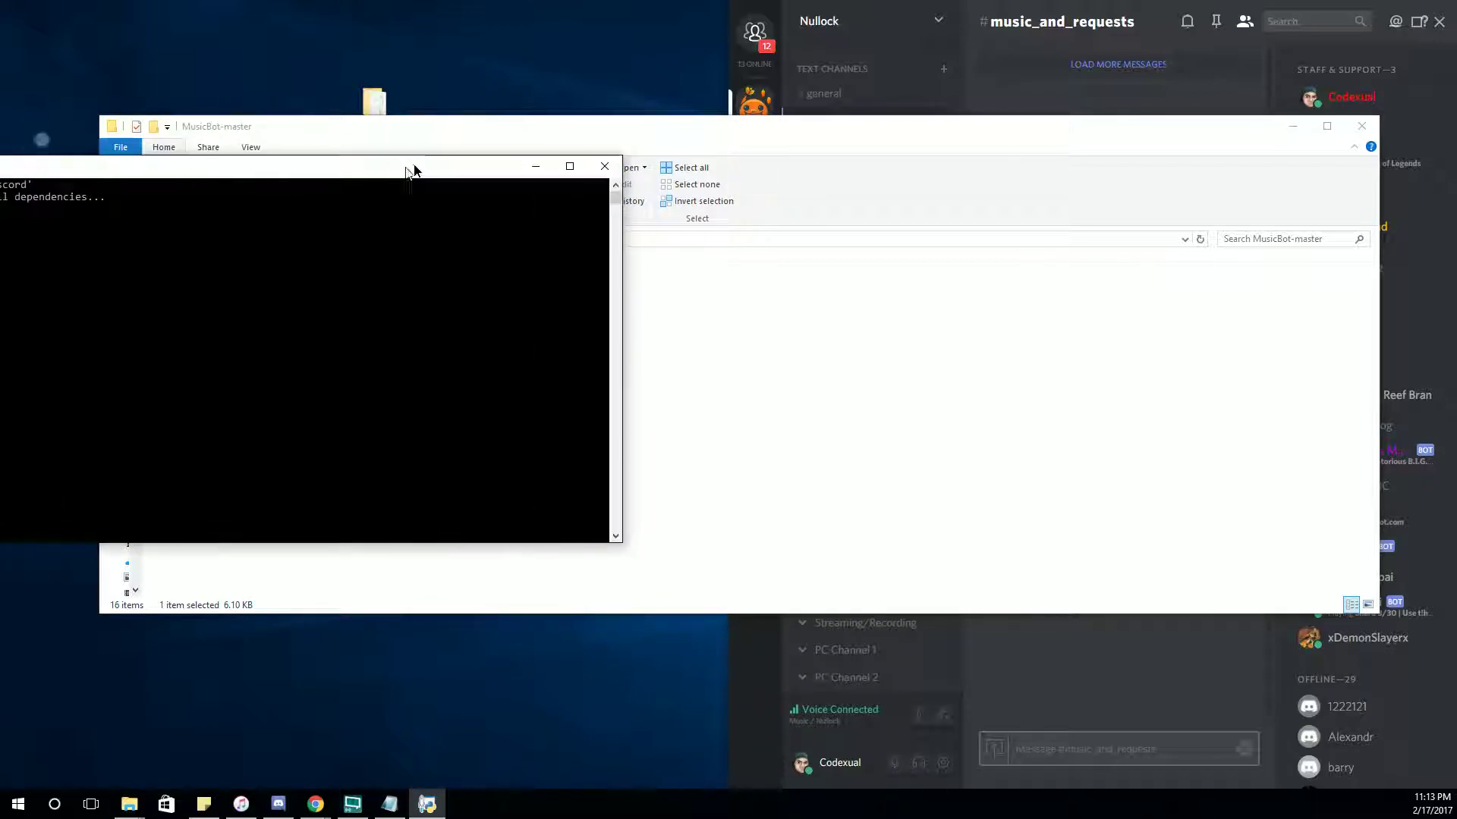
{"action": "left_click_drag", "start_coordinate": [412, 170], "coordinate": [979, 56]}
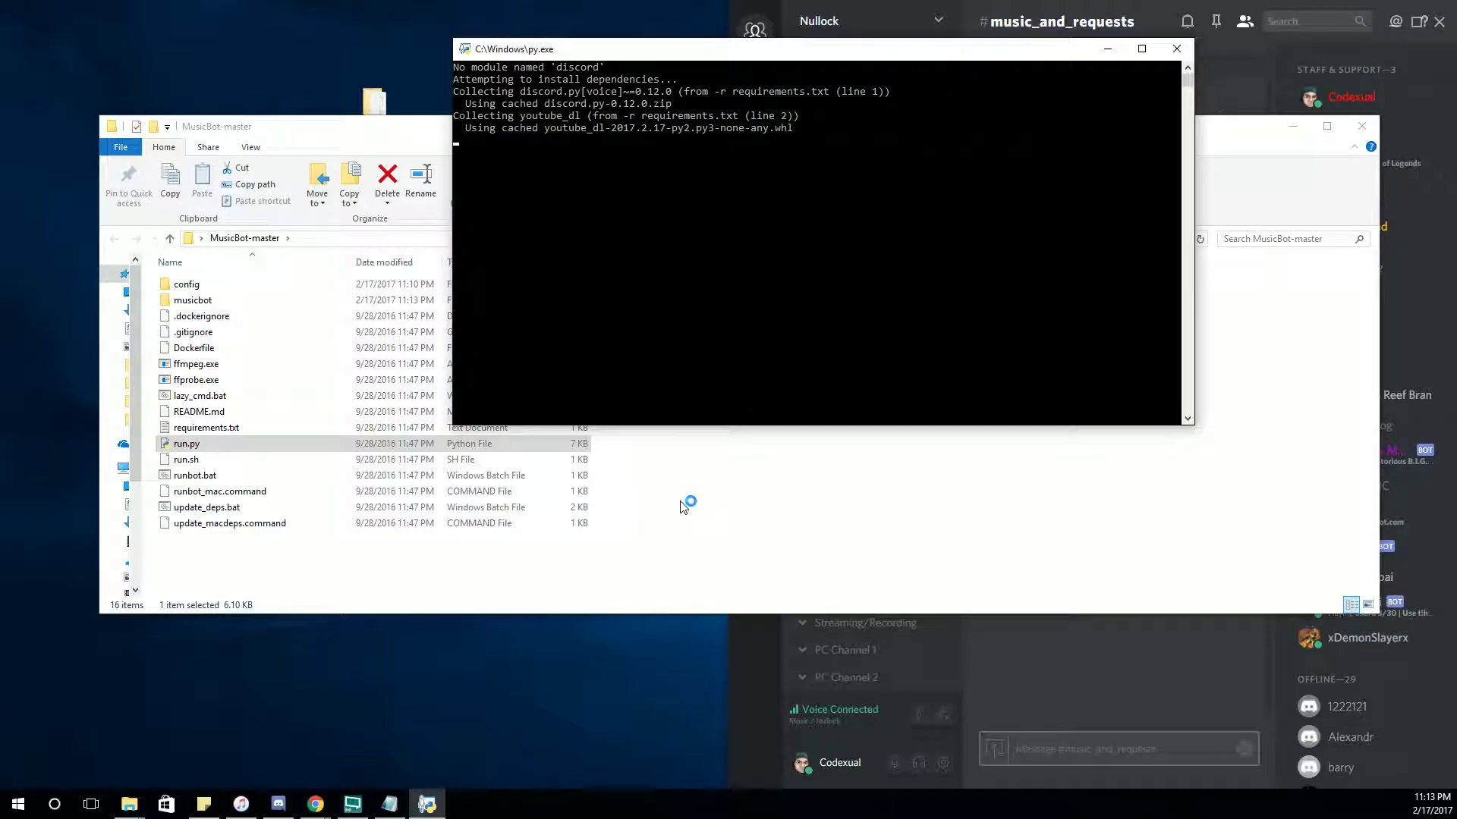
Save the changes to the CodexualNumber1 application on the Discord developer page, check its details, and put the browser away
{"action": "mouse_move", "coordinate": [317, 804]}
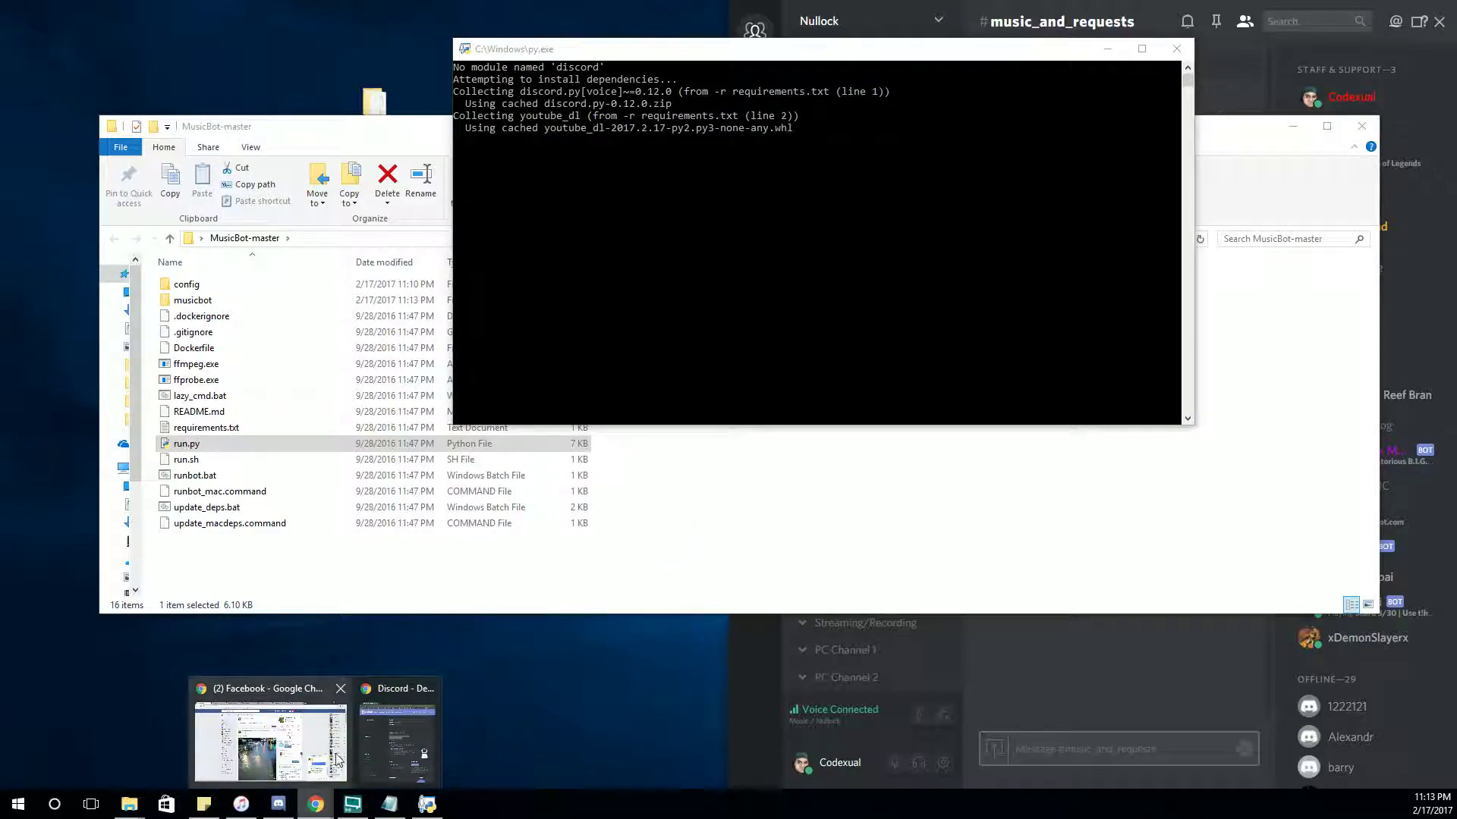
{"action": "left_click", "coordinate": [402, 701]}
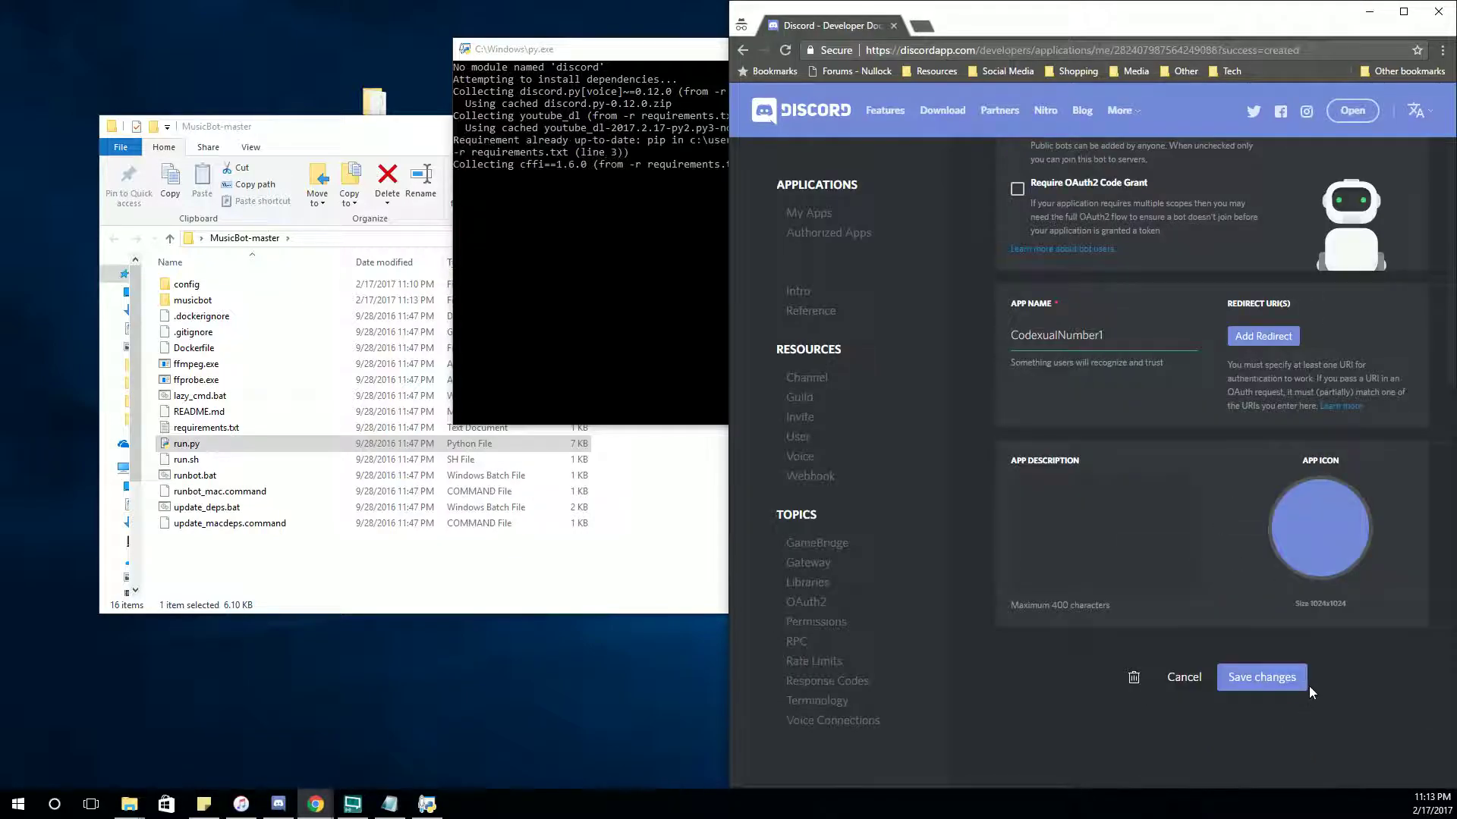
{"action": "left_click", "coordinate": [1282, 683]}
{"action": "scroll", "coordinate": [1349, 490], "scroll_direction": "down", "scroll_amount": 5}
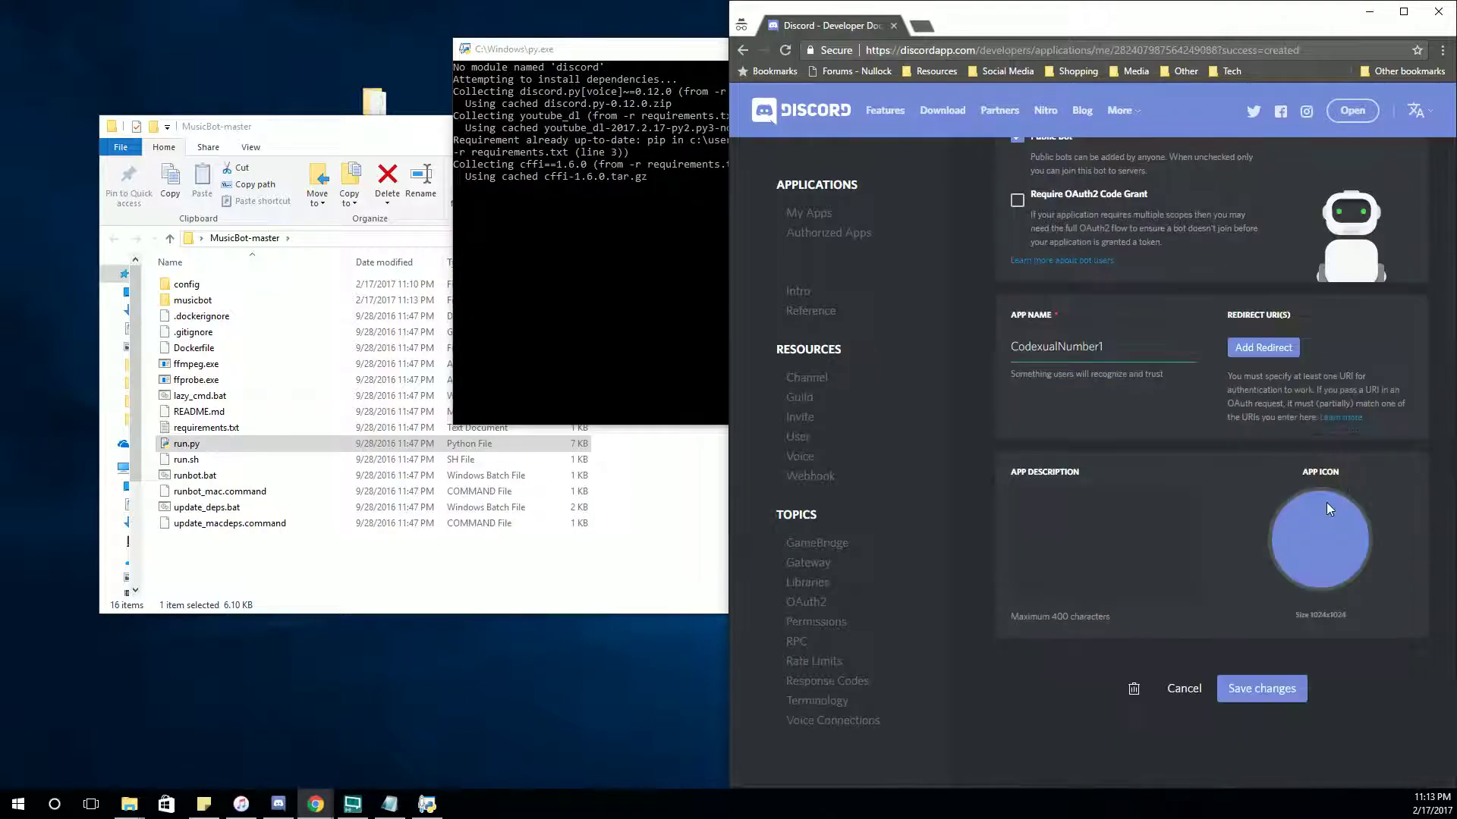
{"action": "scroll", "coordinate": [1263, 585], "scroll_direction": "up", "scroll_amount": 3}
{"action": "scroll", "coordinate": [1299, 411], "scroll_direction": "up", "scroll_amount": 2}
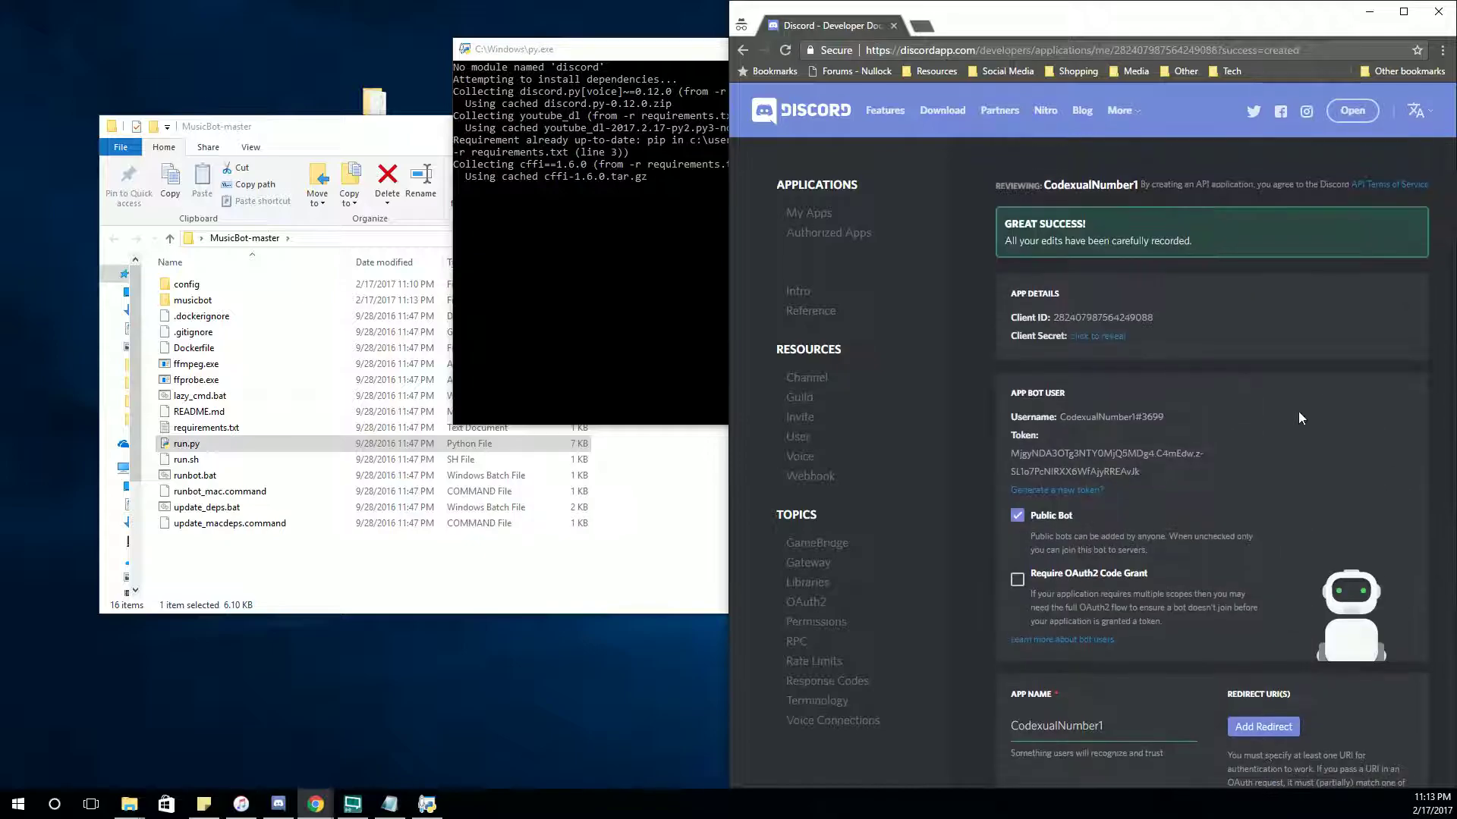
{"action": "scroll", "coordinate": [1299, 411], "scroll_direction": "down", "scroll_amount": 5}
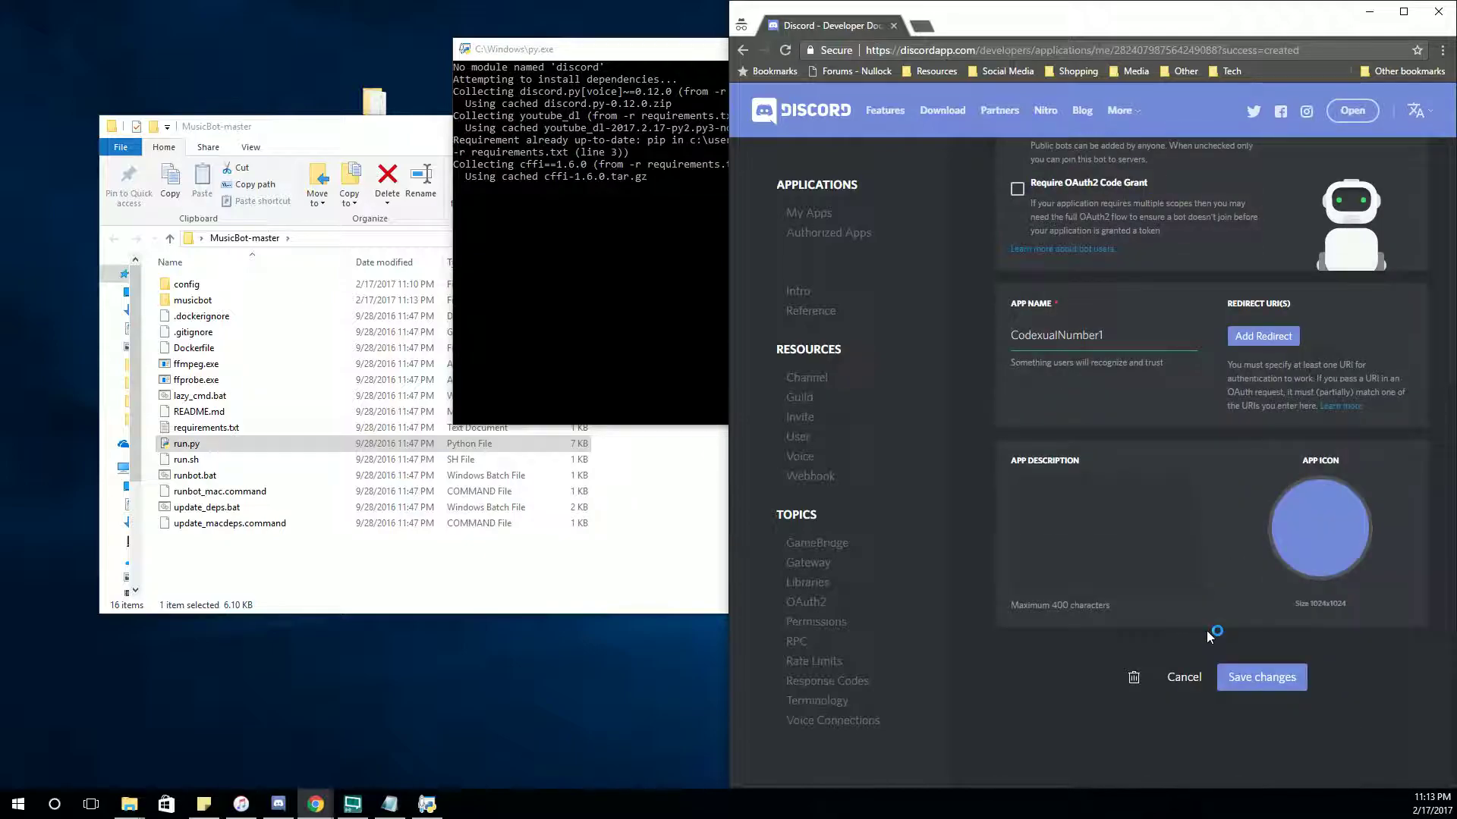
{"action": "key", "text": "ctrl+w"}
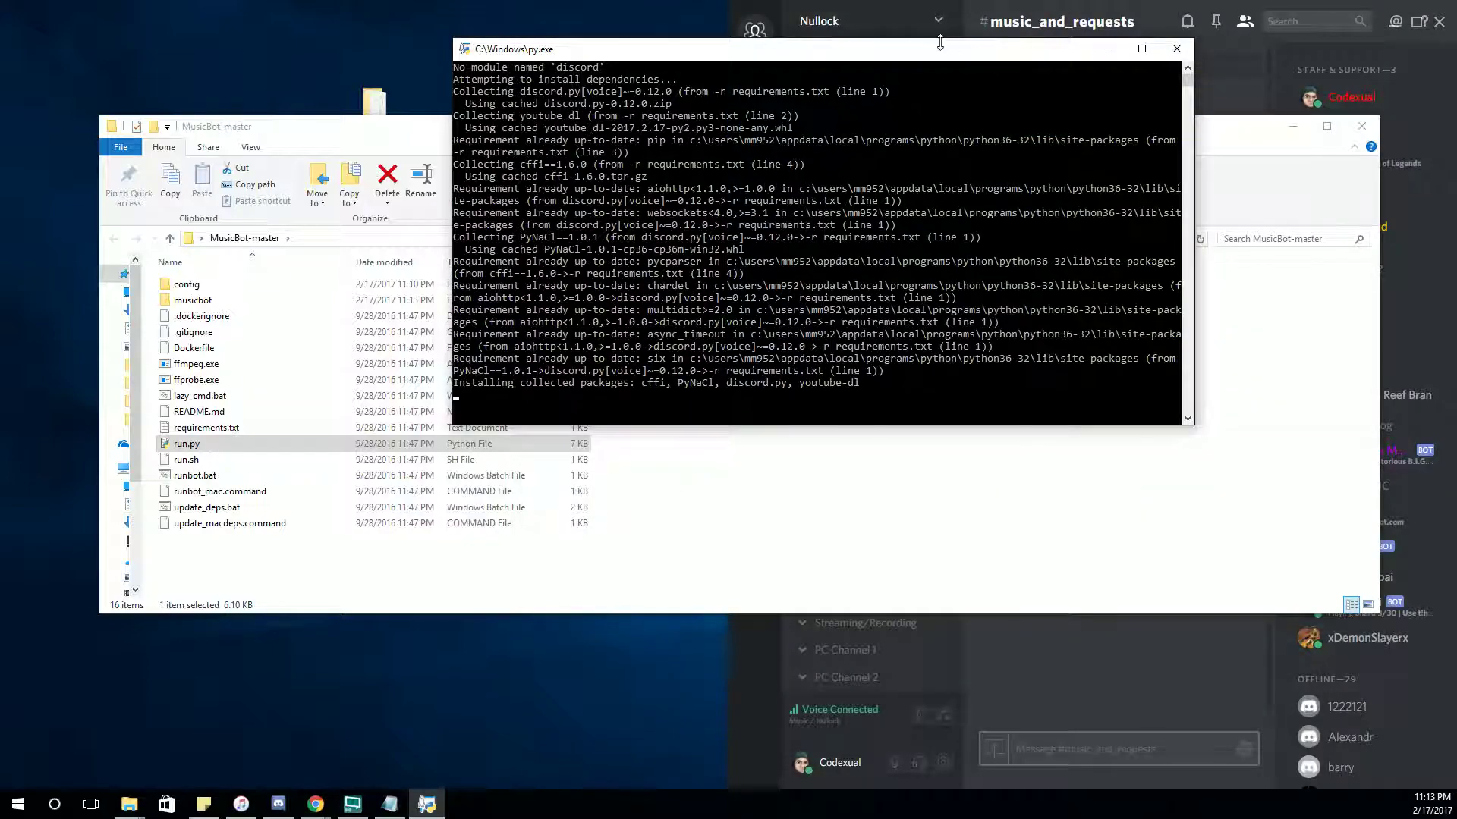
Place the MusicBot-master folder window side by side with Discord and look through the Nullock server's member list
{"action": "left_click_drag", "start_coordinate": [940, 42], "coordinate": [558, 41]}
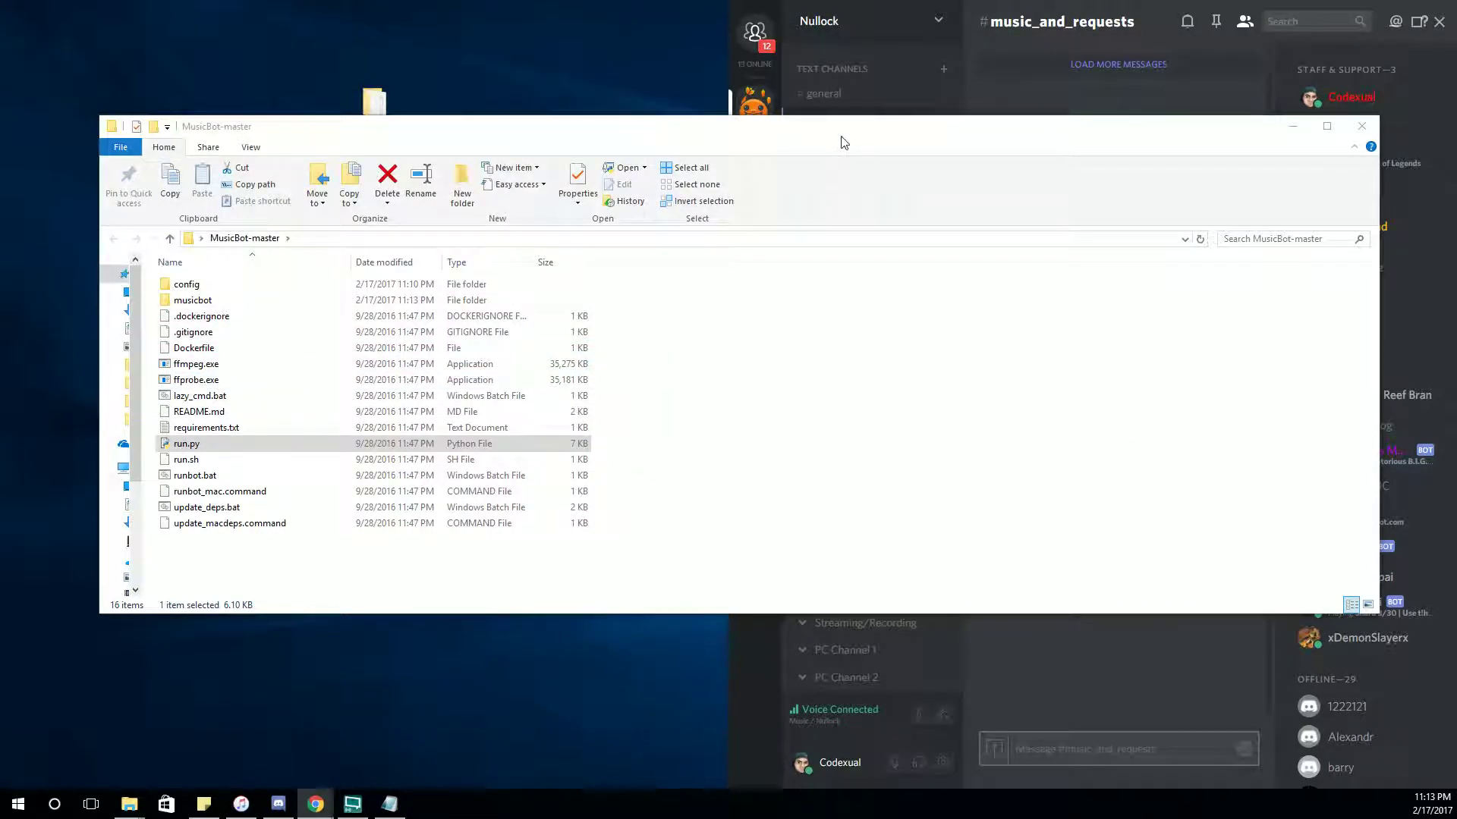
{"action": "left_click", "coordinate": [843, 142]}
{"action": "key", "text": "super+Left"}
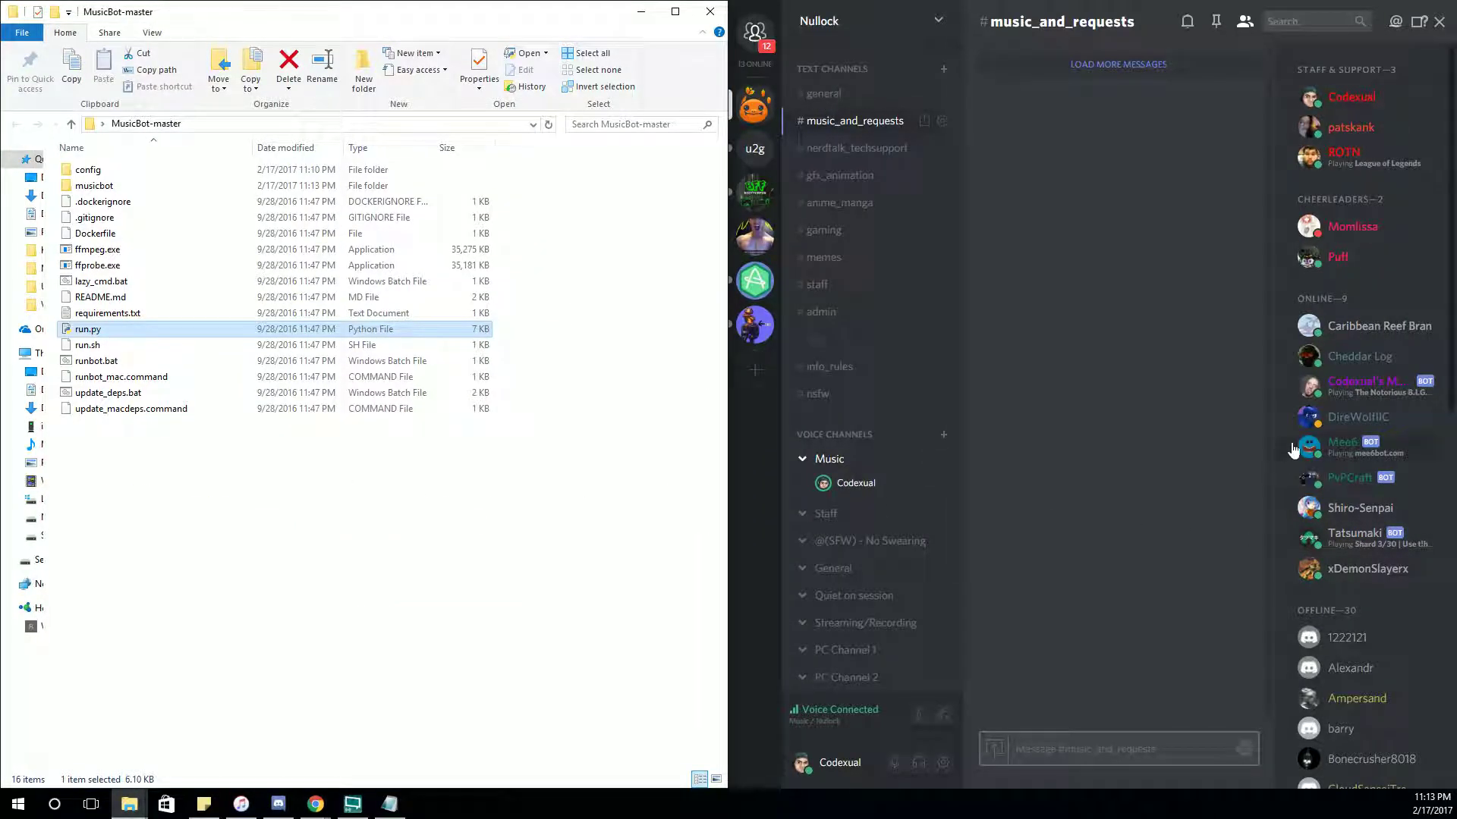
{"action": "scroll", "coordinate": [1331, 430], "scroll_direction": "down", "scroll_amount": 10}
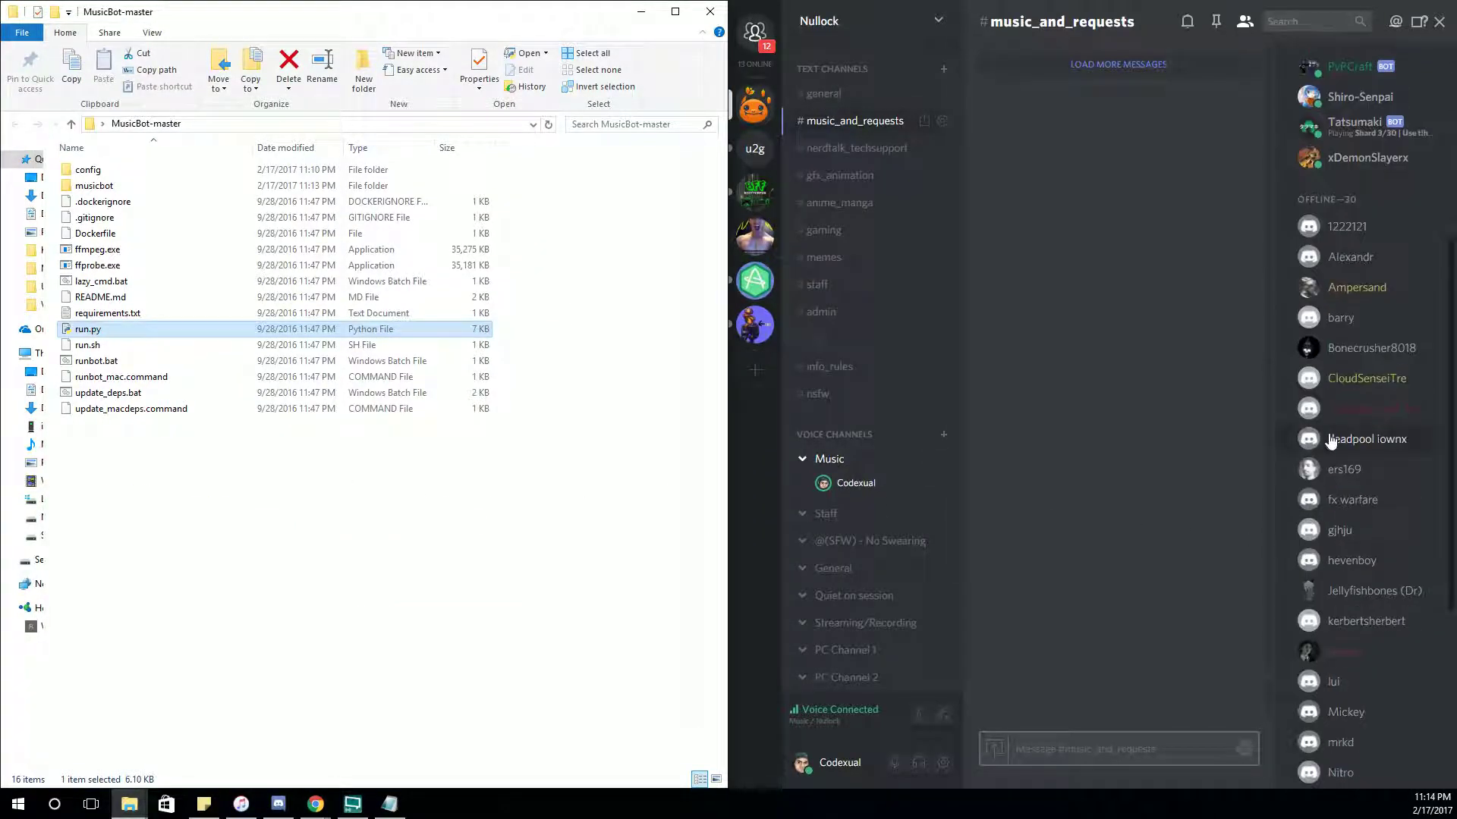
{"action": "scroll", "coordinate": [1350, 507], "scroll_direction": "up", "scroll_amount": 6}
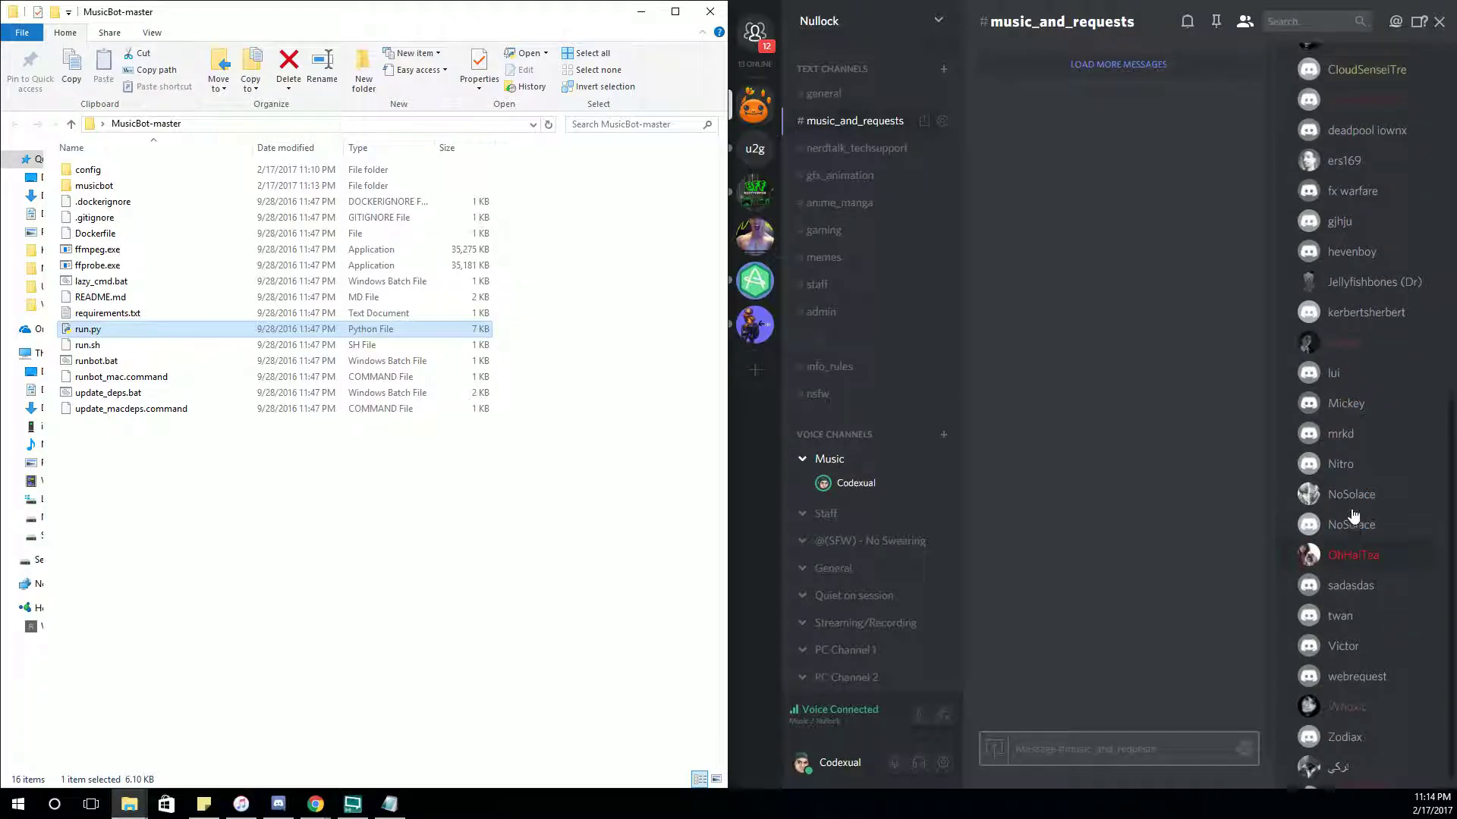
{"action": "scroll", "coordinate": [1350, 508], "scroll_direction": "up", "scroll_amount": 2}
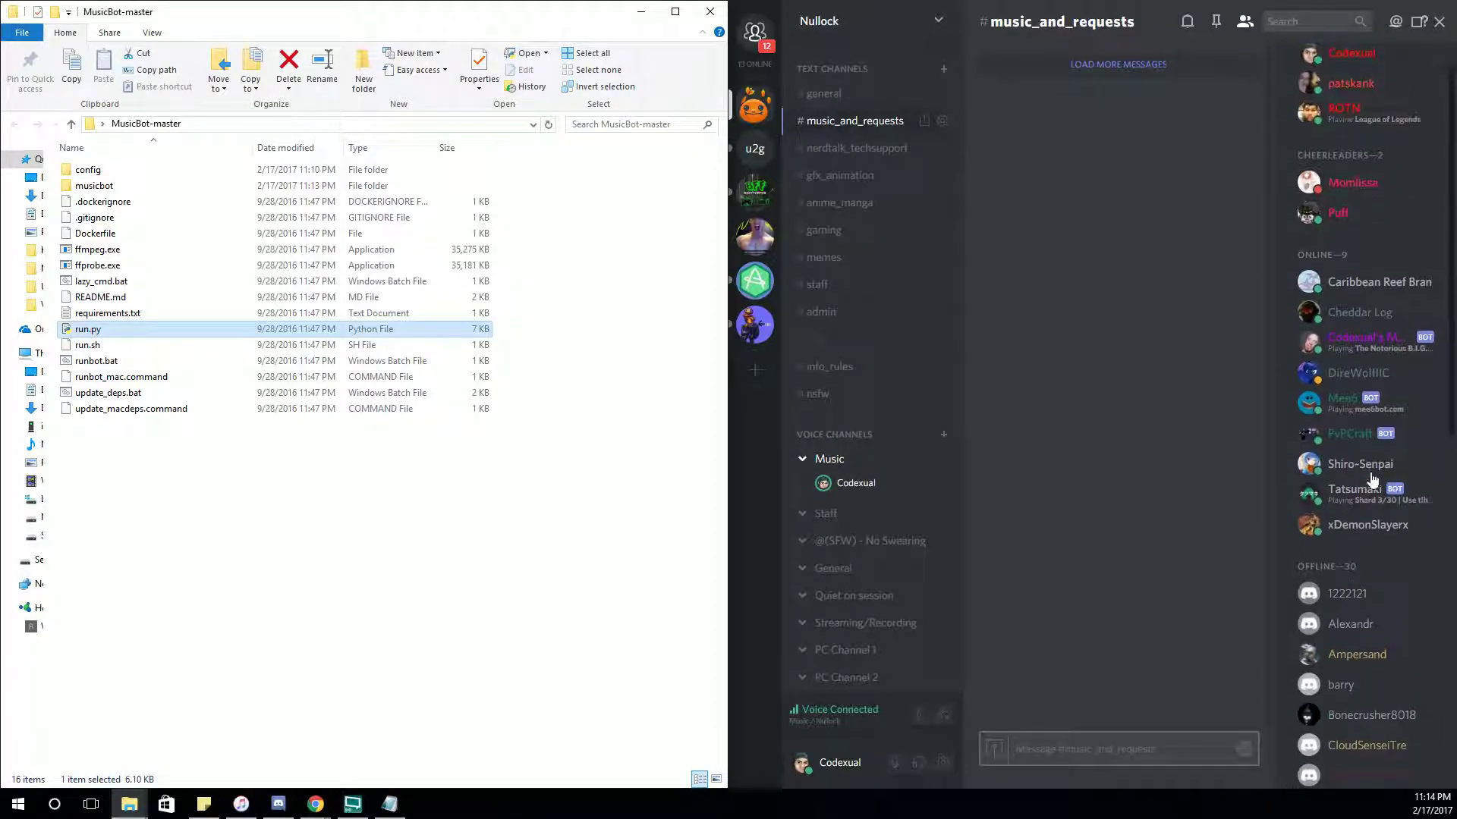
In the Notepad invite URL, replace the CLIENT ID placeholder with the client ID copied from the application's App Details
{"action": "left_click", "coordinate": [389, 803]}
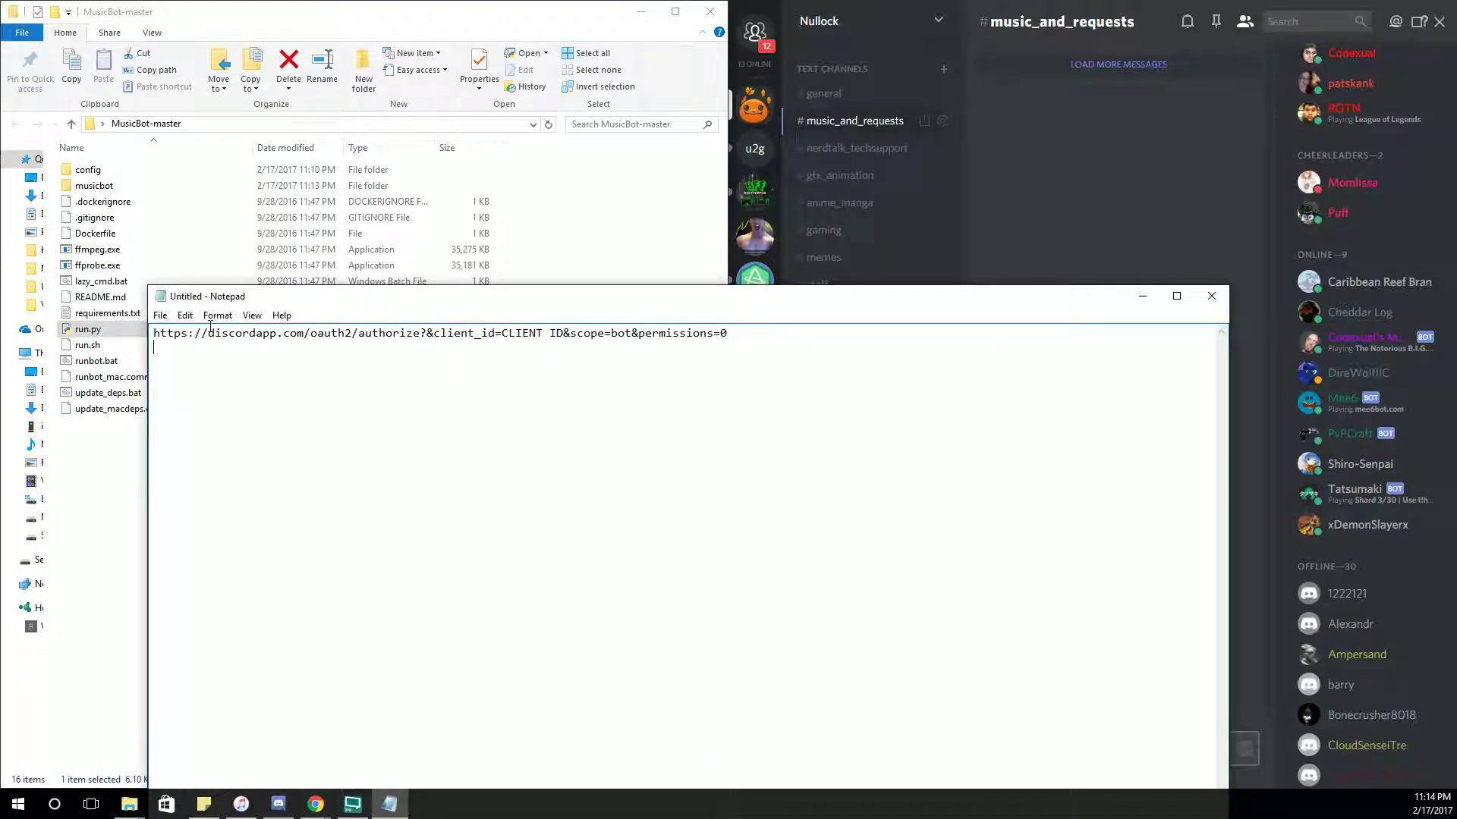
{"action": "left_click_drag", "start_coordinate": [153, 334], "coordinate": [726, 334]}
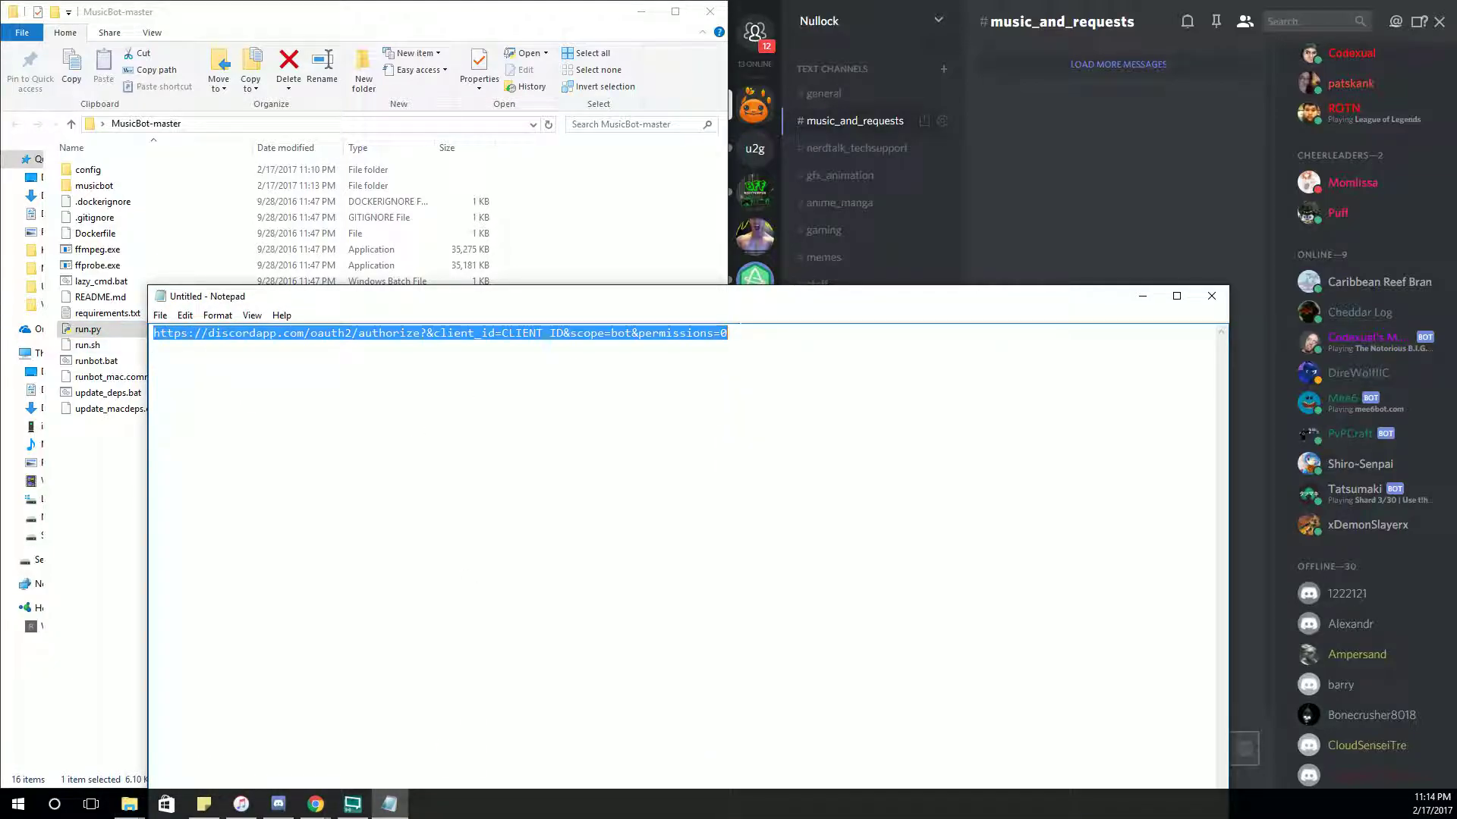
{"action": "left_click", "coordinate": [498, 332]}
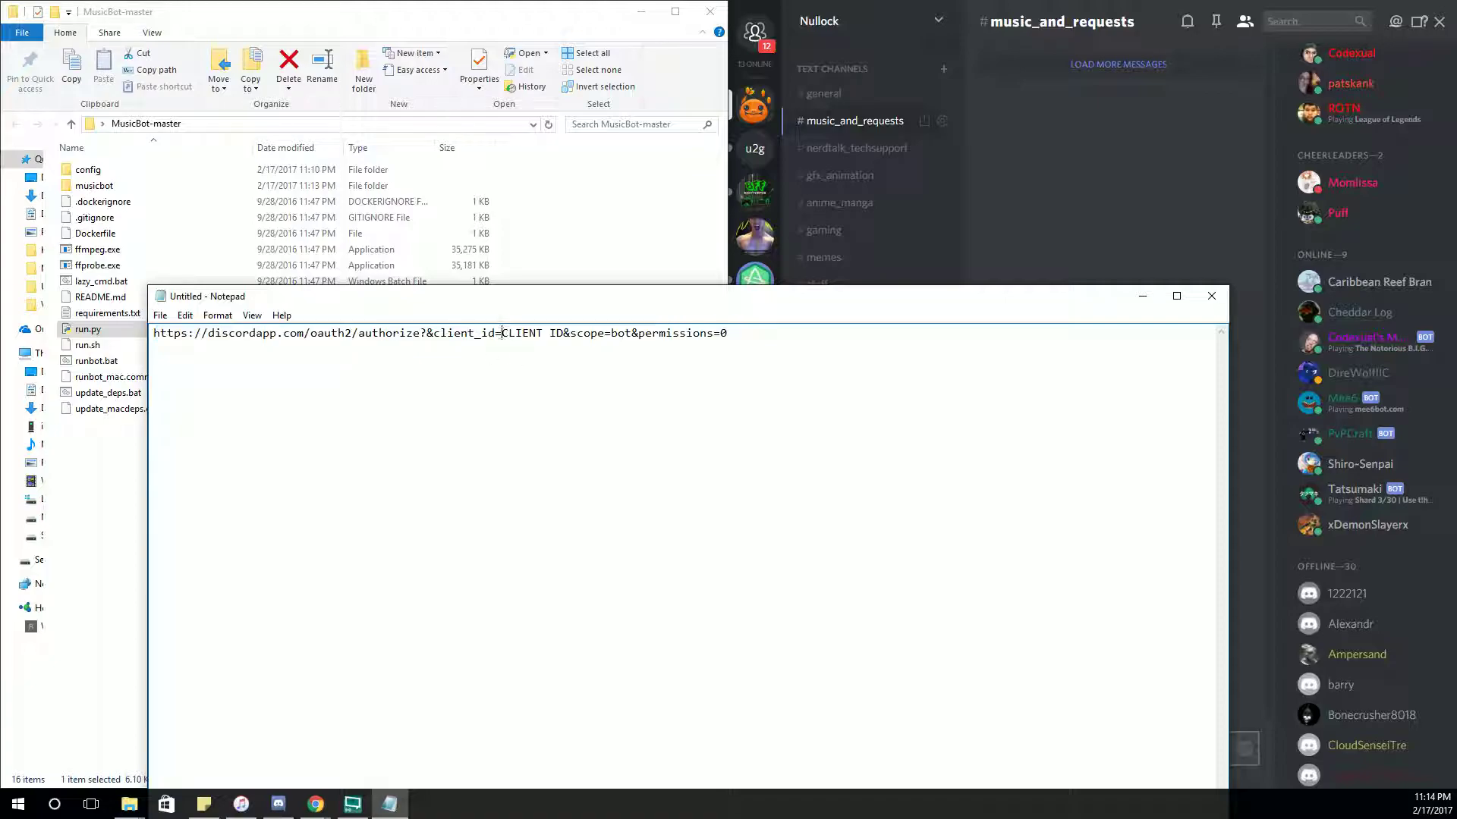
{"action": "left_click_drag", "start_coordinate": [503, 333], "coordinate": [565, 334]}
{"action": "mouse_move", "coordinate": [316, 804]}
{"action": "left_click", "coordinate": [394, 751]}
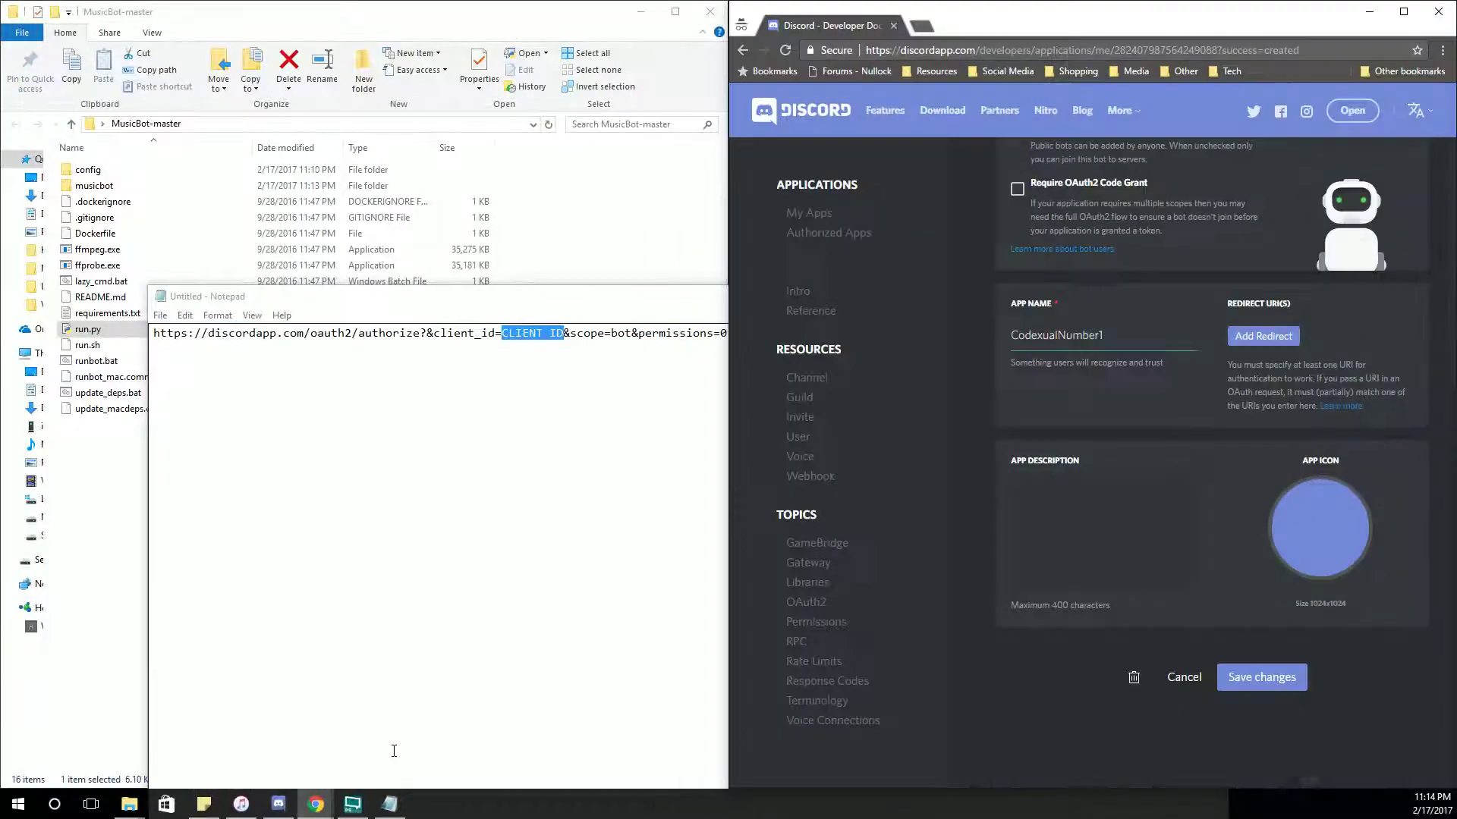
{"action": "scroll", "coordinate": [1053, 392], "scroll_direction": "up", "scroll_amount": 4}
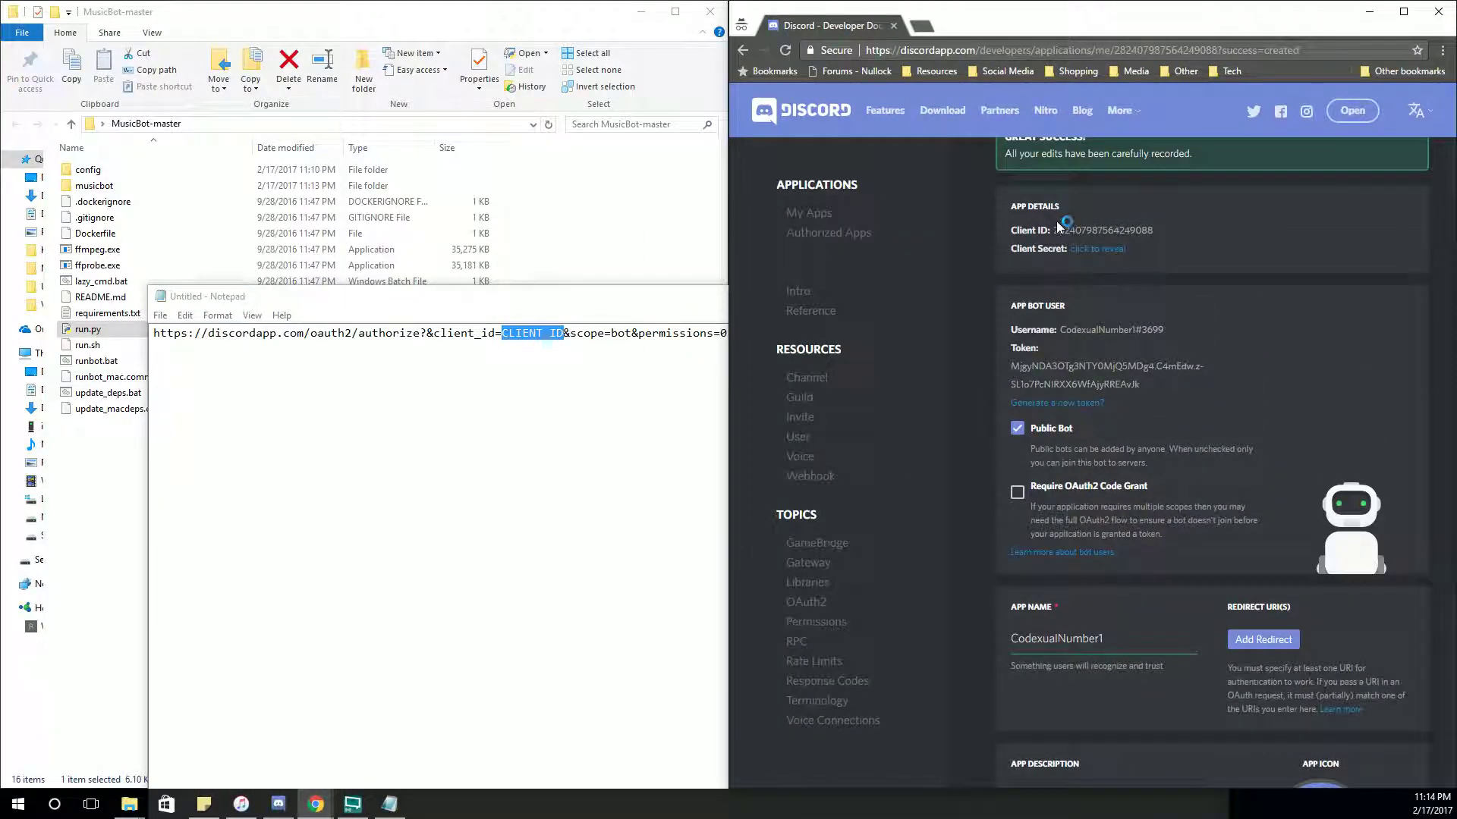
{"action": "left_click_drag", "start_coordinate": [1053, 231], "coordinate": [1153, 230]}
{"action": "right_click", "coordinate": [1142, 229]}
{"action": "left_click", "coordinate": [1161, 240]}
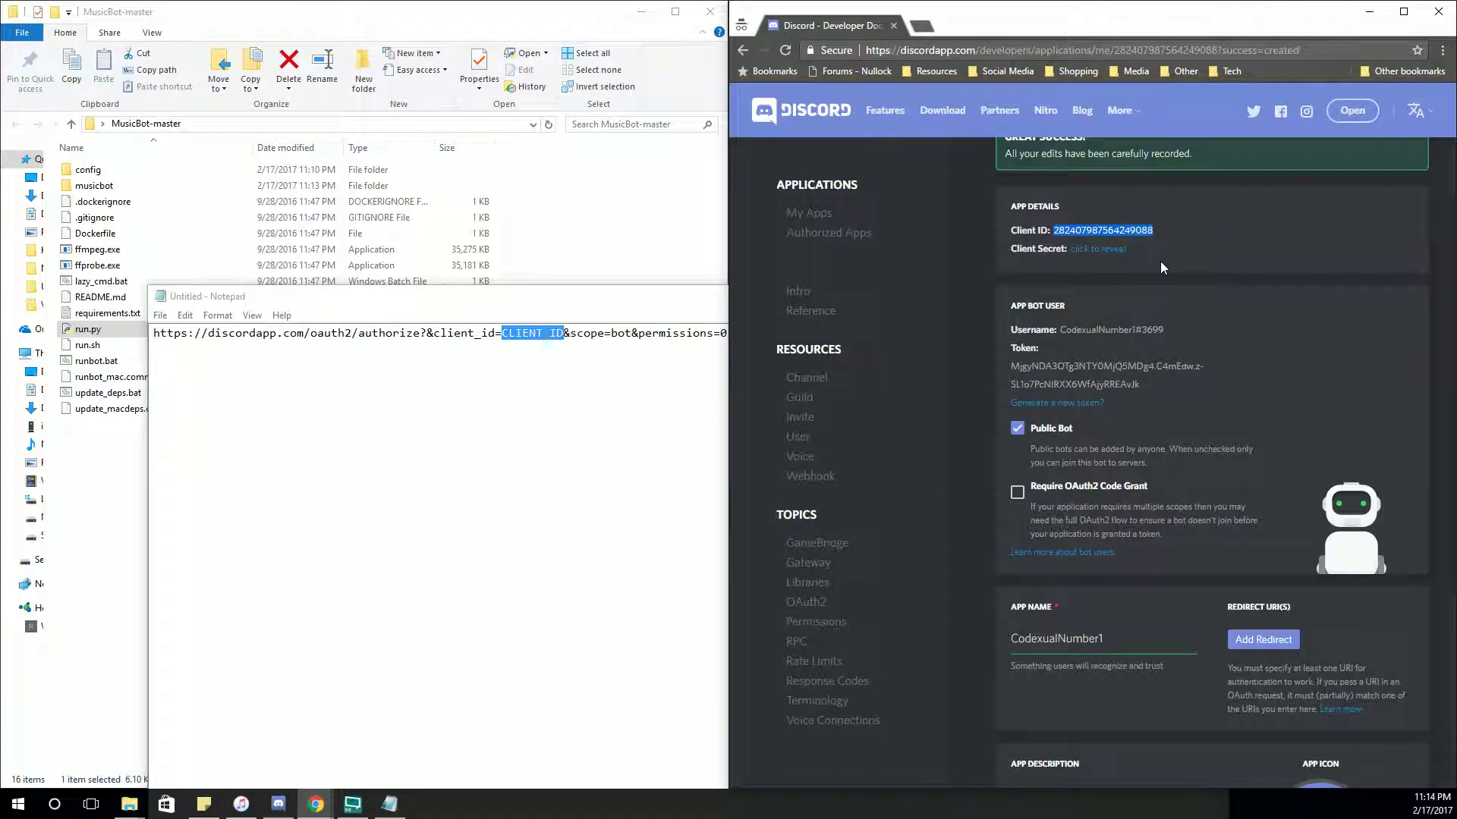
{"action": "right_click", "coordinate": [517, 327]}
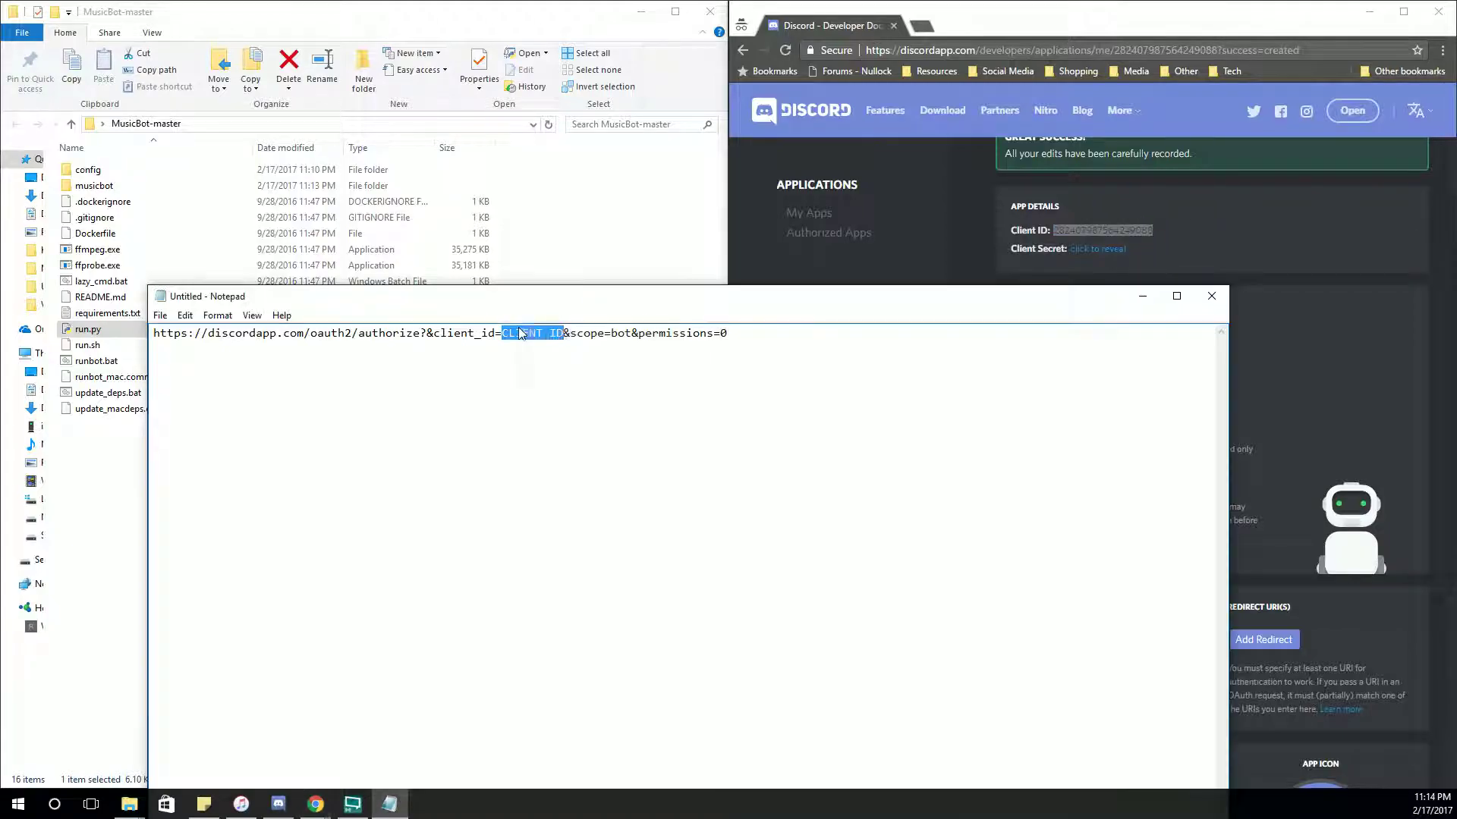
{"action": "left_click", "coordinate": [568, 399]}
Copy the completed OAuth2 authorize URL from Notepad and open it in a new browser tab
{"action": "left_click_drag", "start_coordinate": [884, 332], "coordinate": [152, 334]}
{"action": "key", "text": "ctrl+c"}
{"action": "left_click", "coordinate": [921, 26]}
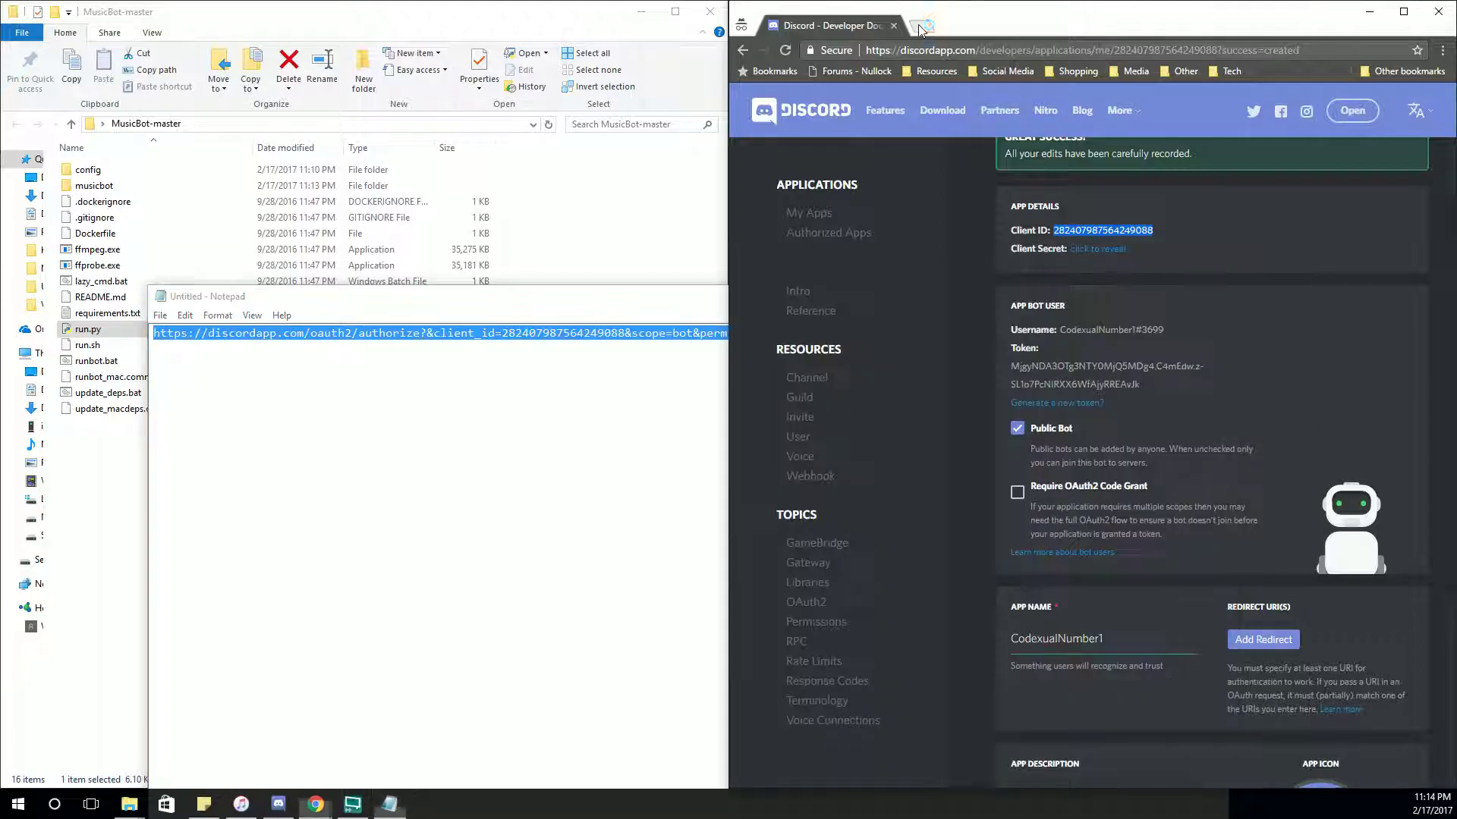
{"action": "key", "text": "ctrl+v"}
{"action": "key", "text": "Return"}
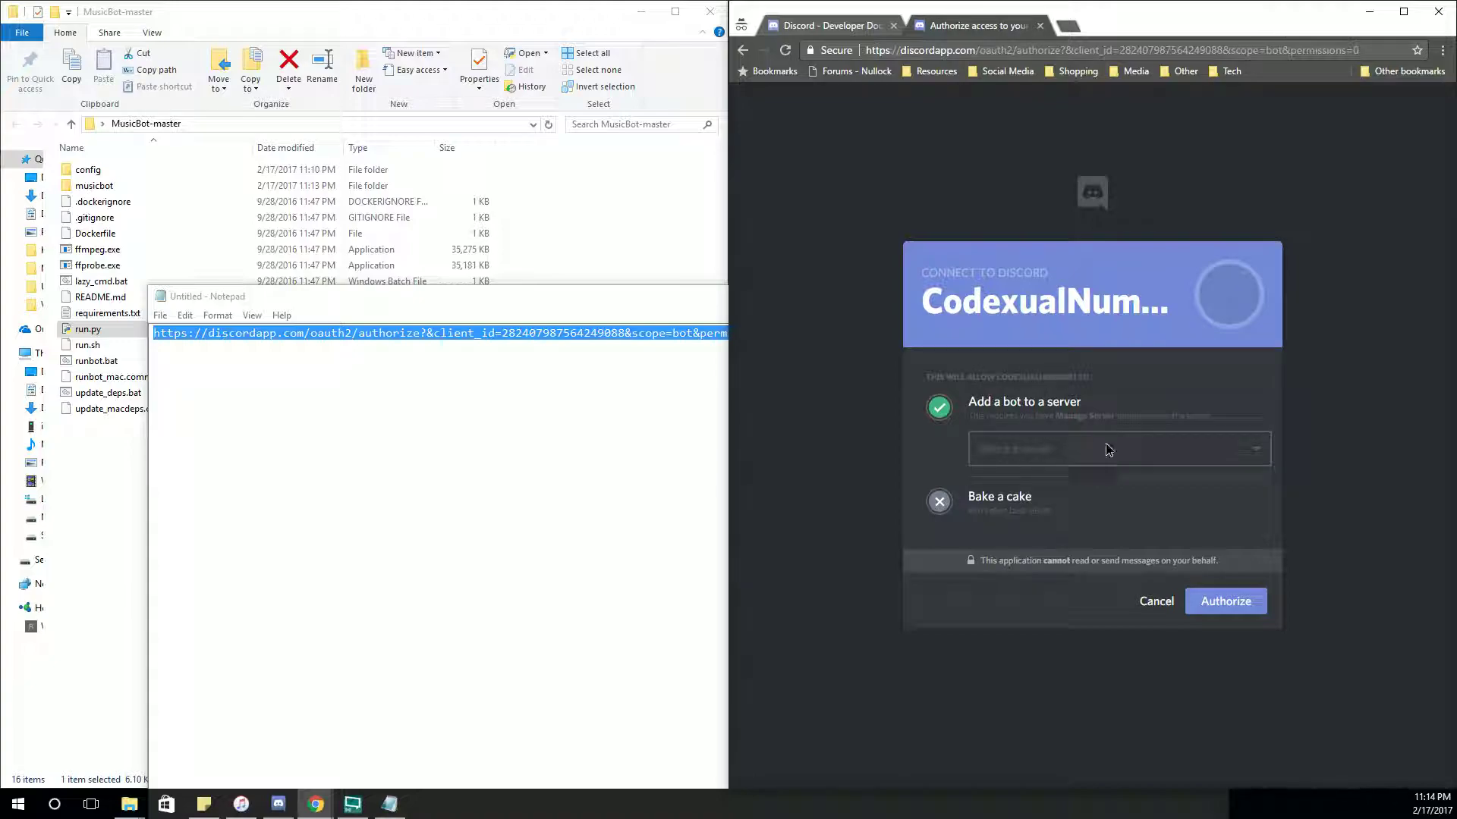
Authorize the bot to join the Nullock server and minimize the browser
{"action": "left_click", "coordinate": [1051, 449]}
{"action": "left_click", "coordinate": [1065, 526]}
{"action": "left_click", "coordinate": [1222, 603]}
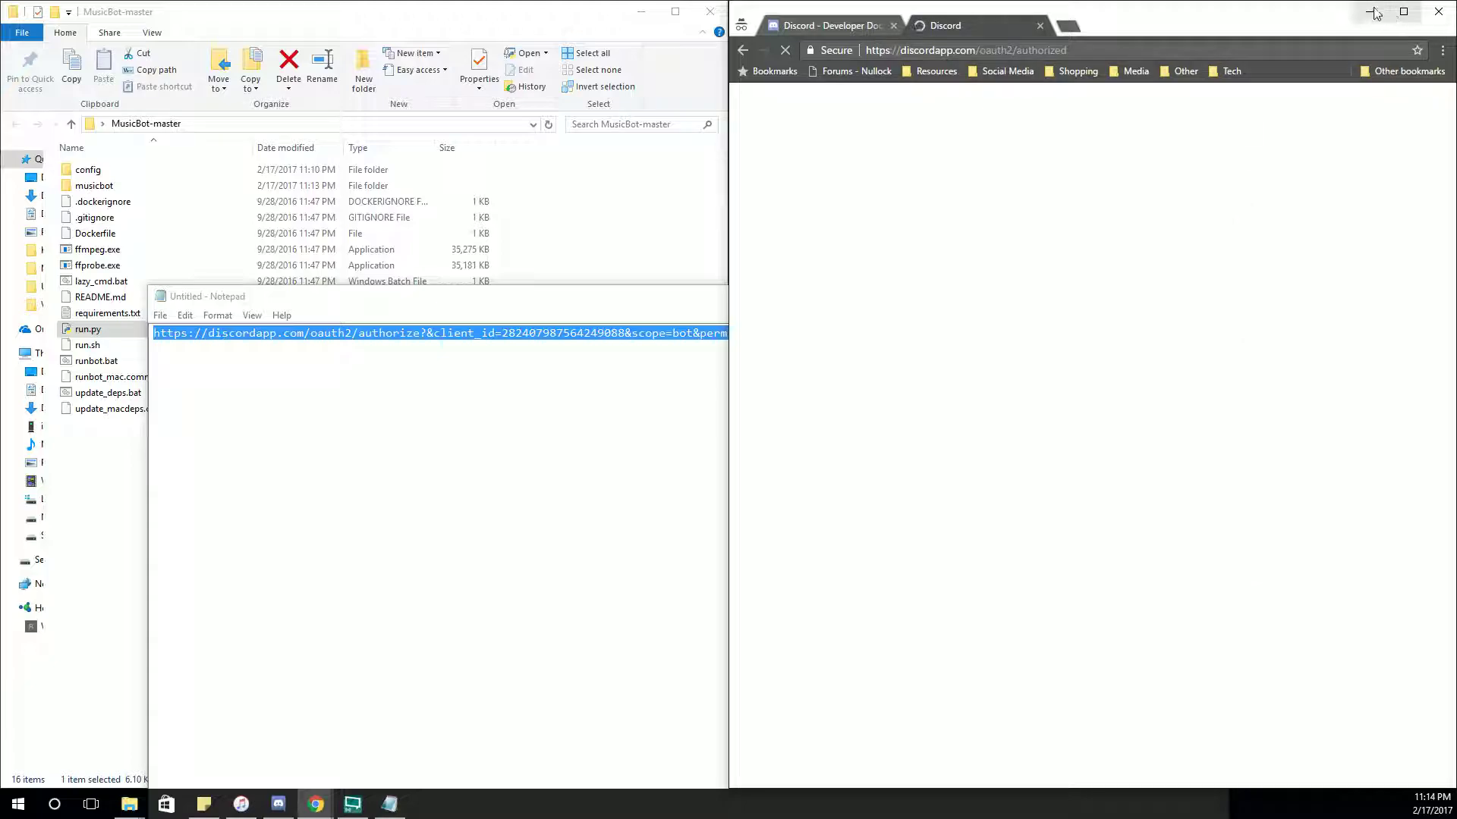
{"action": "left_click_drag", "start_coordinate": [1269, 6], "coordinate": [1251, 51]}
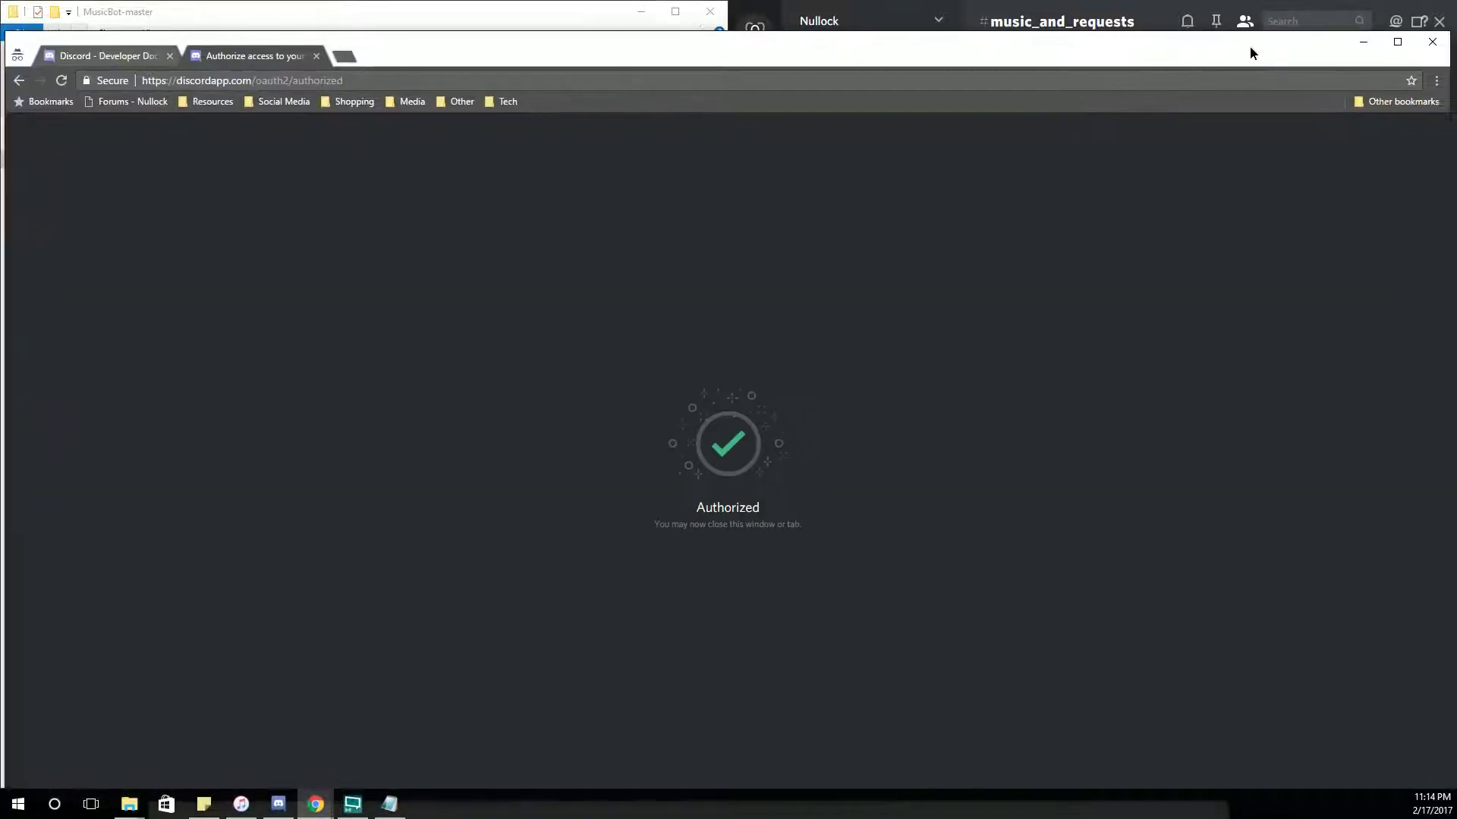
{"action": "left_click", "coordinate": [1363, 43]}
Locate the CodexualNumber1 bot in the server's member list, view its profile card, and return Discord to half the screen
{"action": "scroll", "coordinate": [1379, 546], "scroll_direction": "down", "scroll_amount": 3}
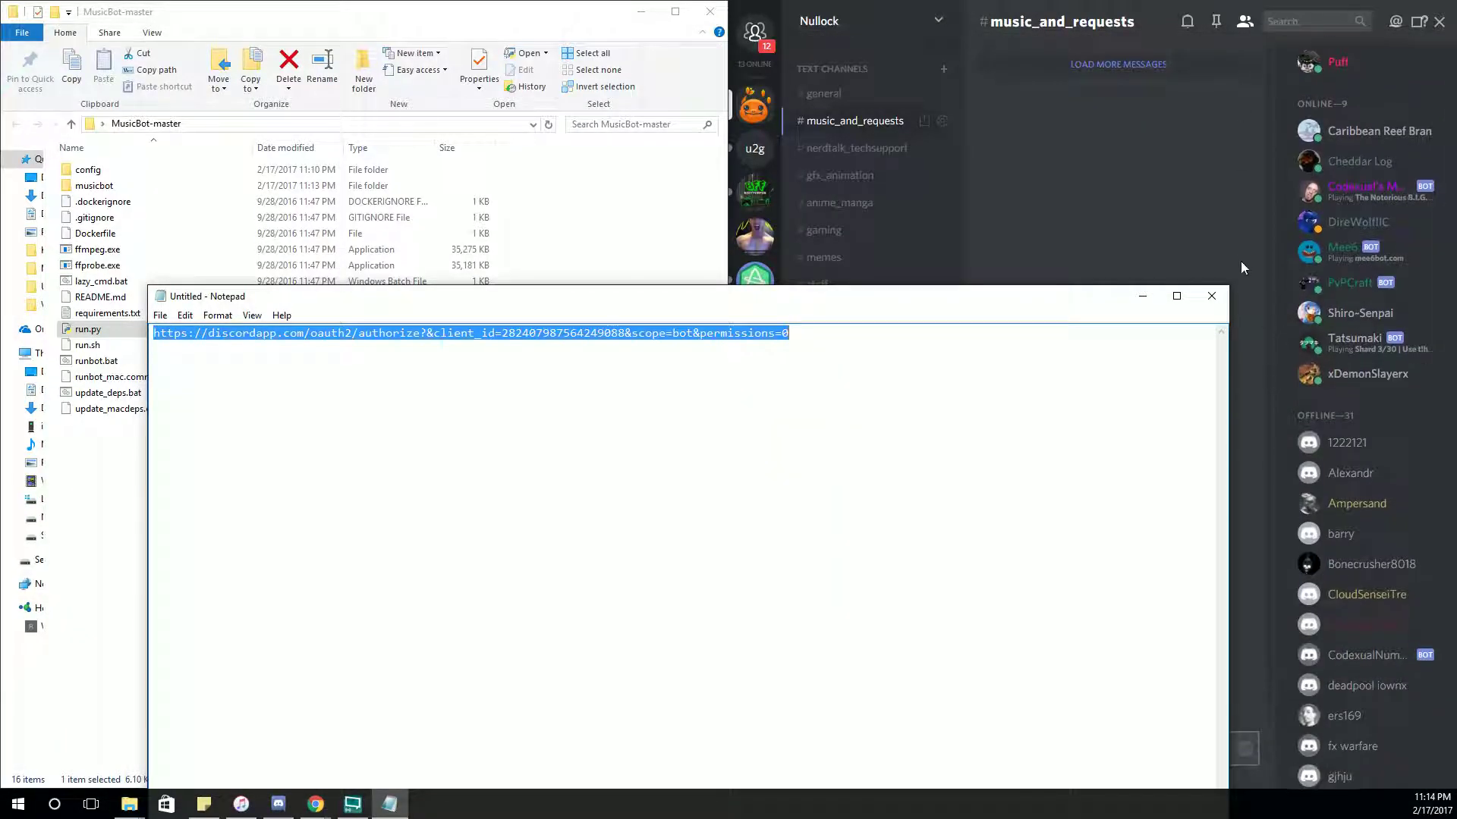
{"action": "left_click", "coordinate": [1241, 261]}
{"action": "scroll", "coordinate": [1380, 560], "scroll_direction": "down", "scroll_amount": 2}
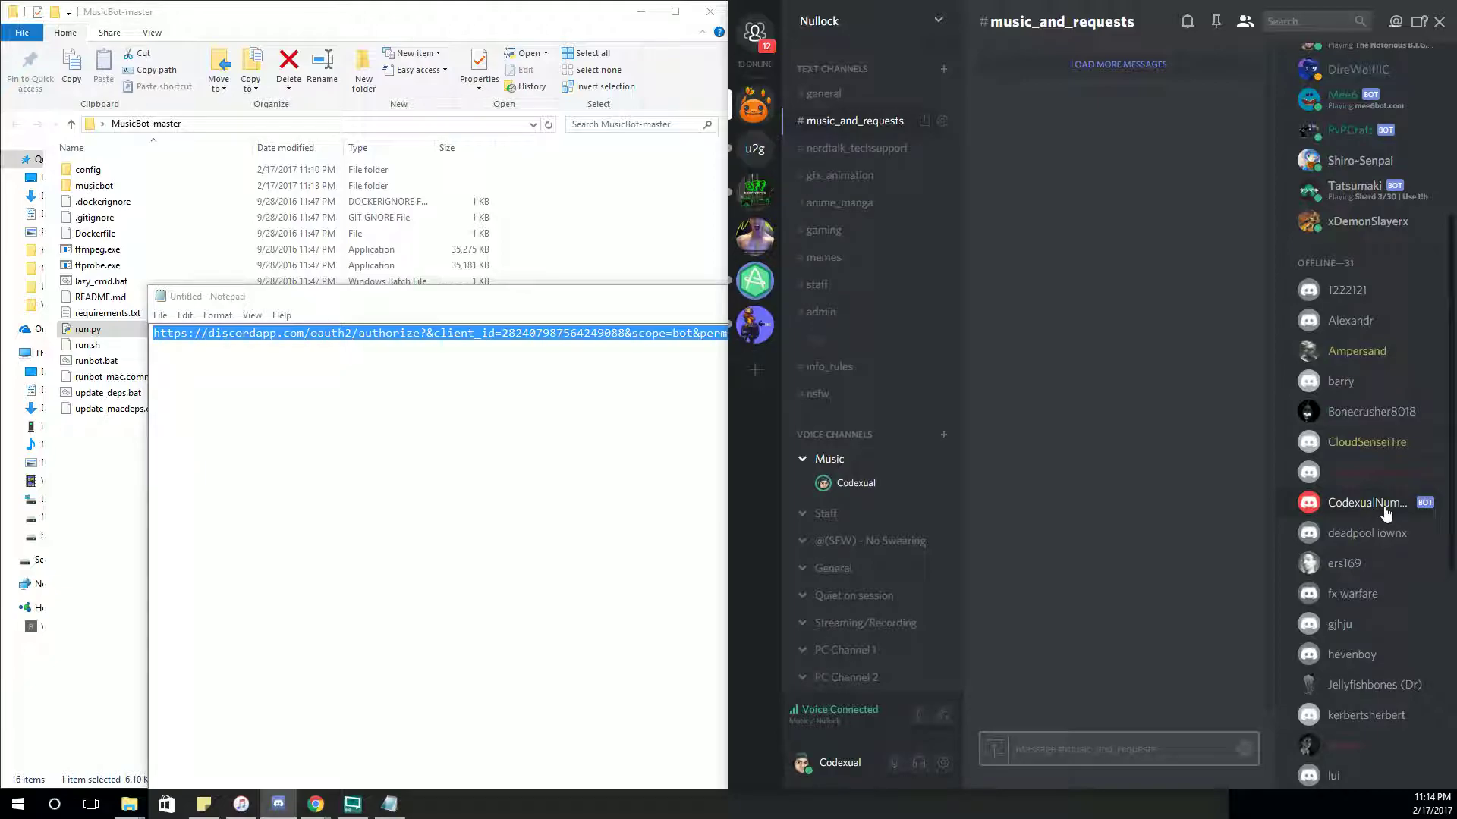
{"action": "left_click", "coordinate": [1419, 21]}
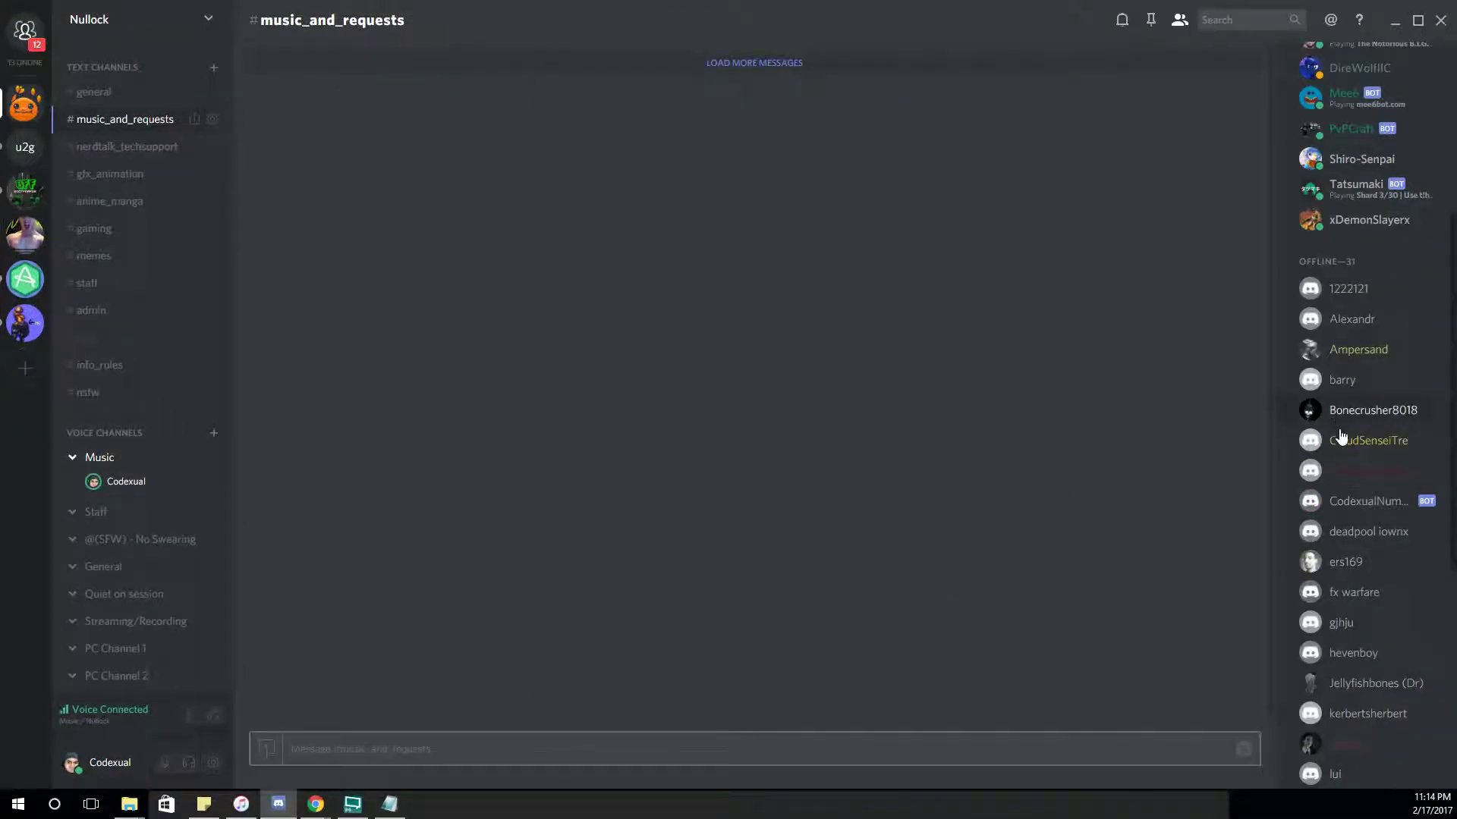
{"action": "left_click", "coordinate": [1379, 504]}
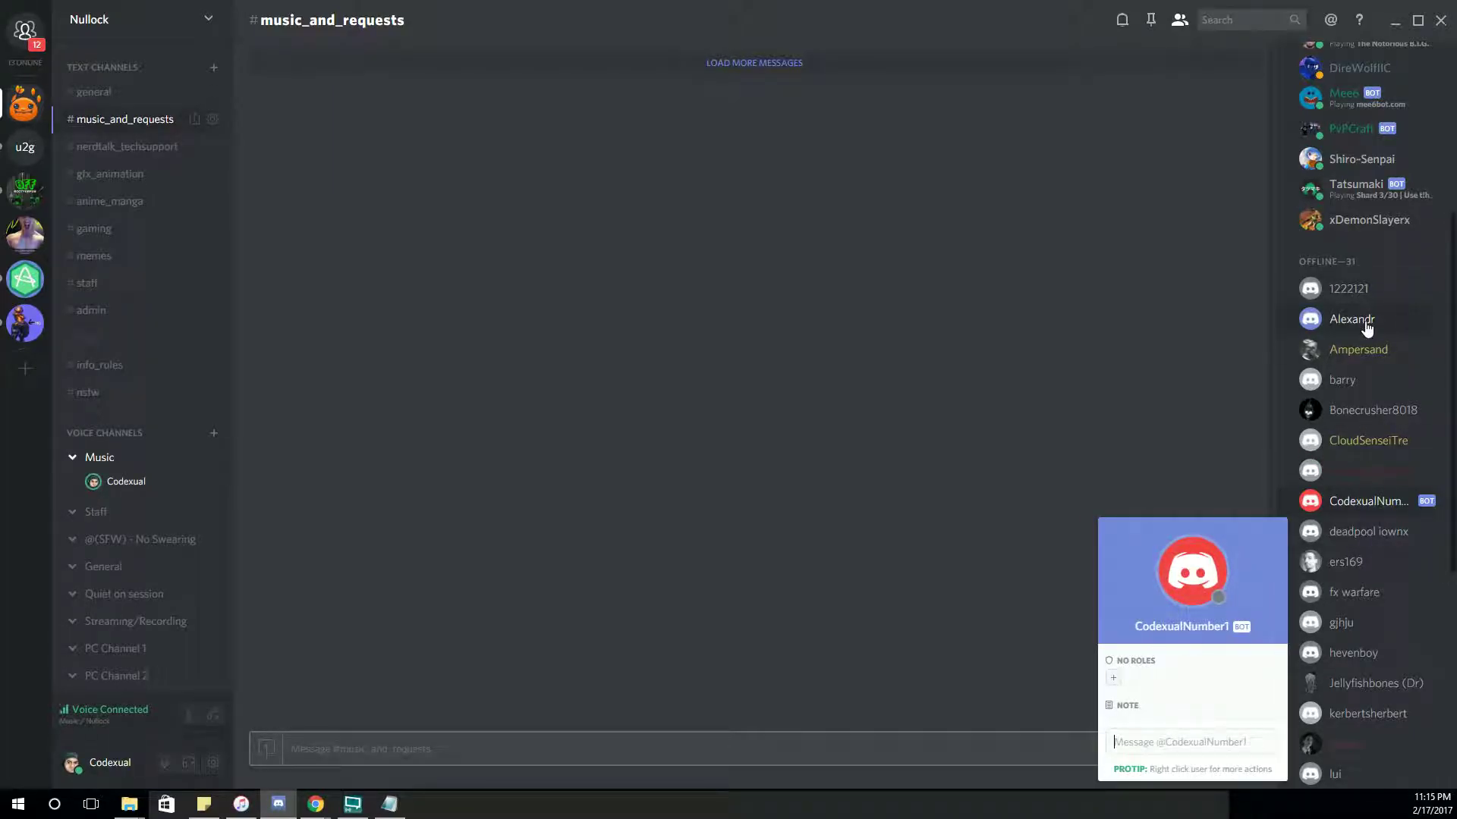
{"action": "scroll", "coordinate": [1365, 325], "scroll_direction": "up", "scroll_amount": 4}
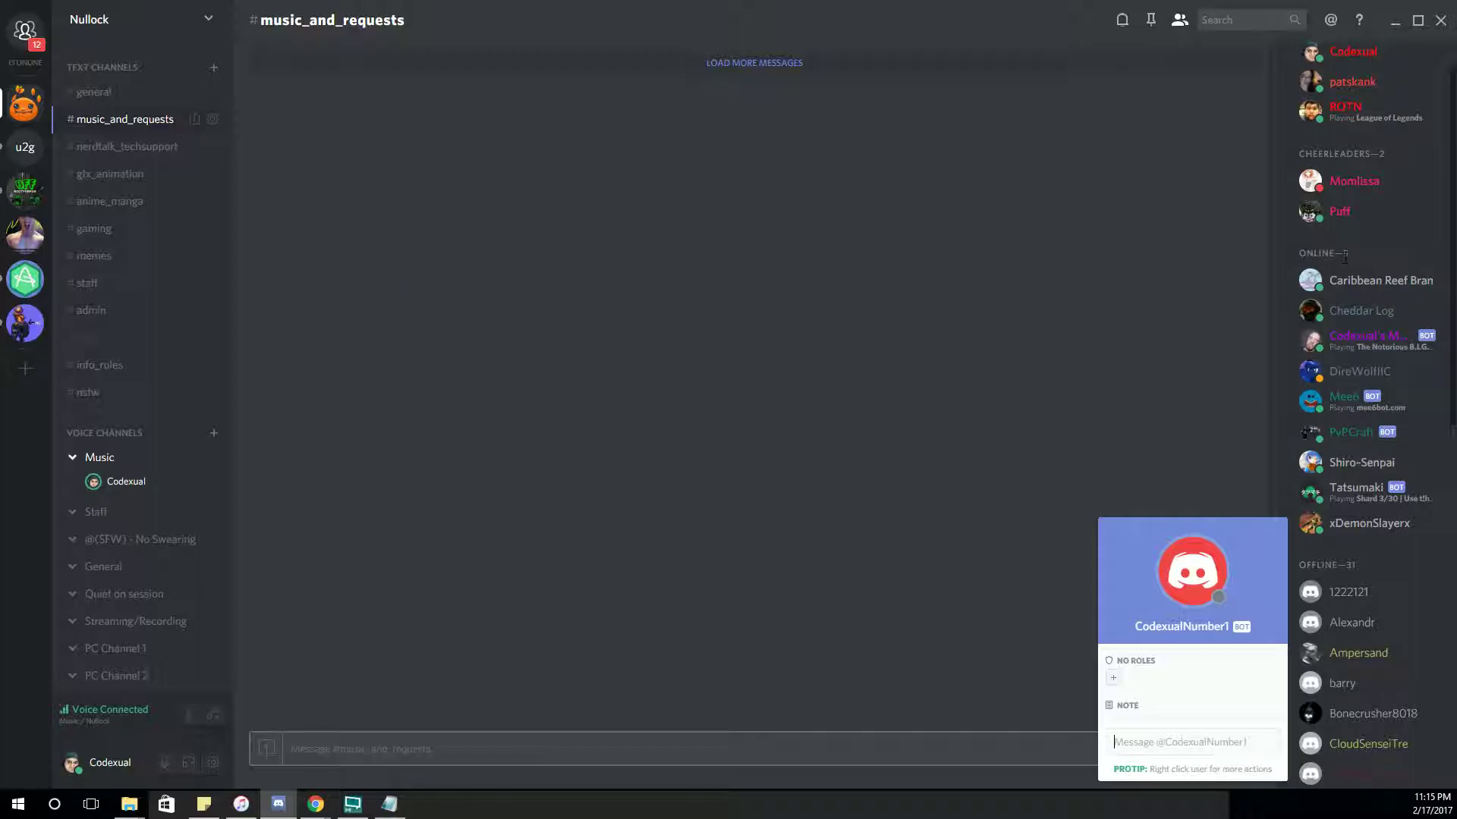
{"action": "left_click", "coordinate": [1076, 189]}
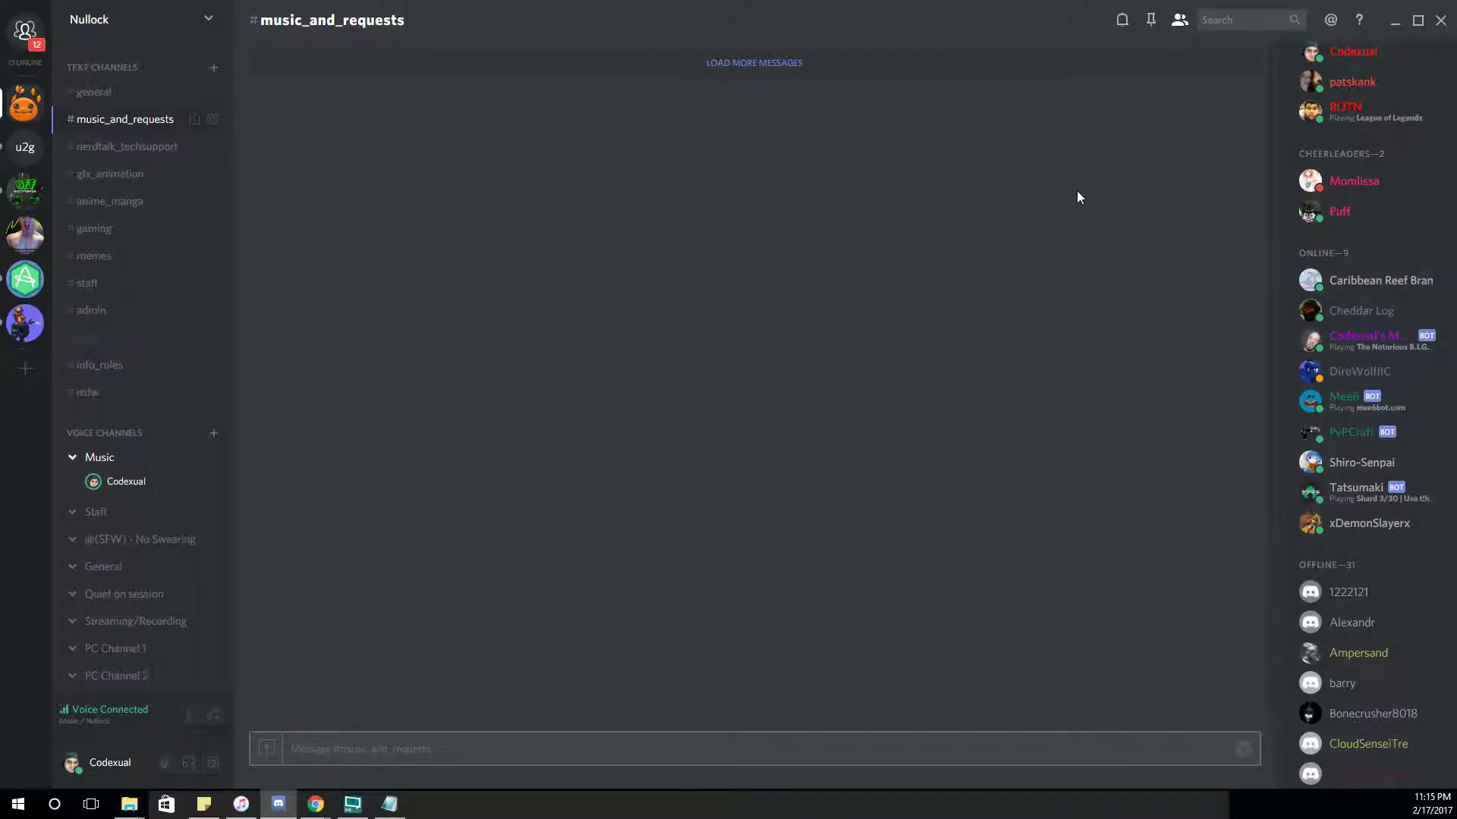
{"action": "key", "text": "super+Right"}
{"action": "left_click", "coordinate": [1082, 341]}
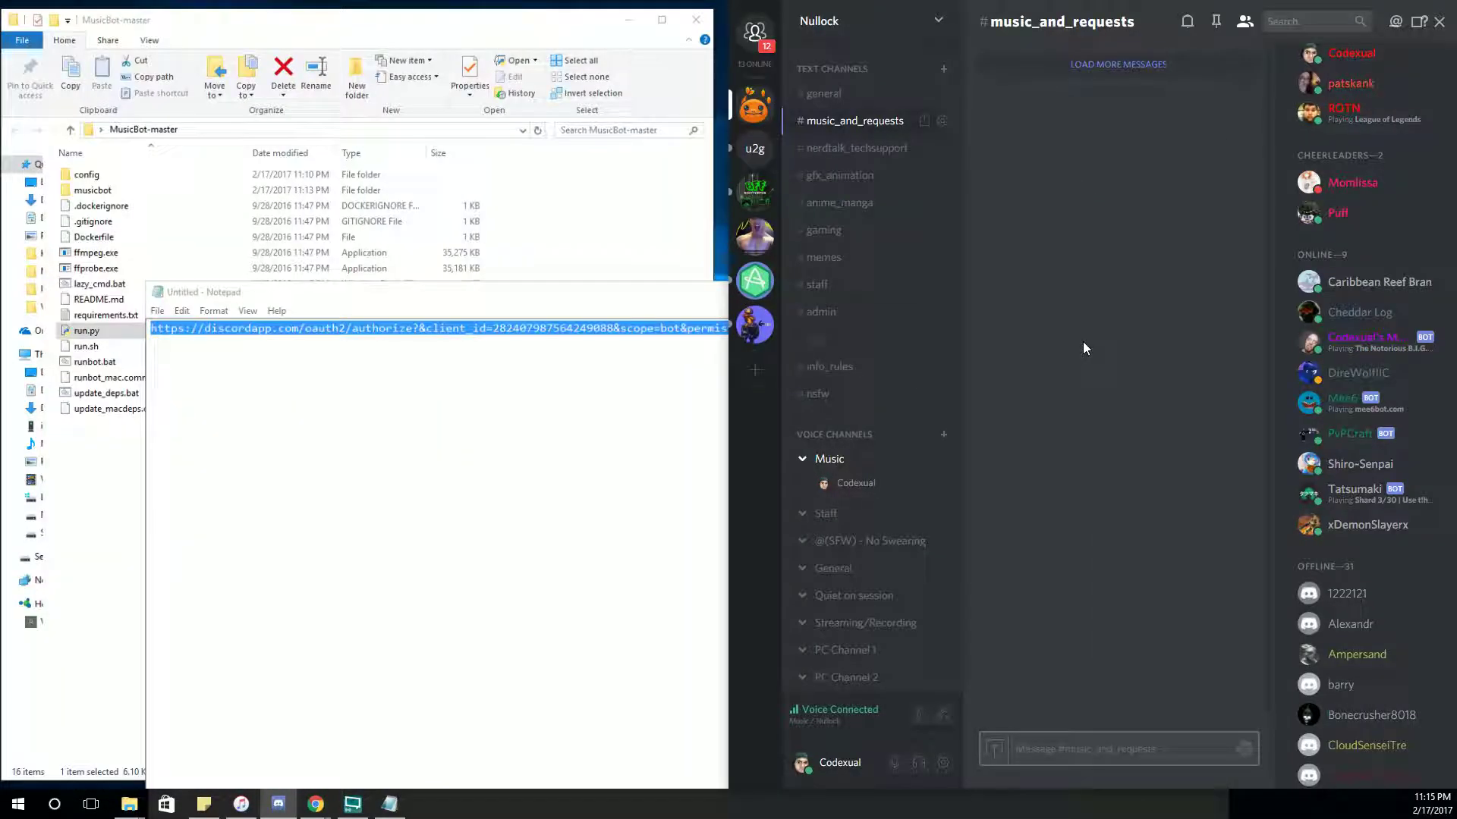
Start the music bot with runbot.bat from the MusicBot-master folder and place its console side by side with Discord
{"action": "left_click", "coordinate": [600, 245]}
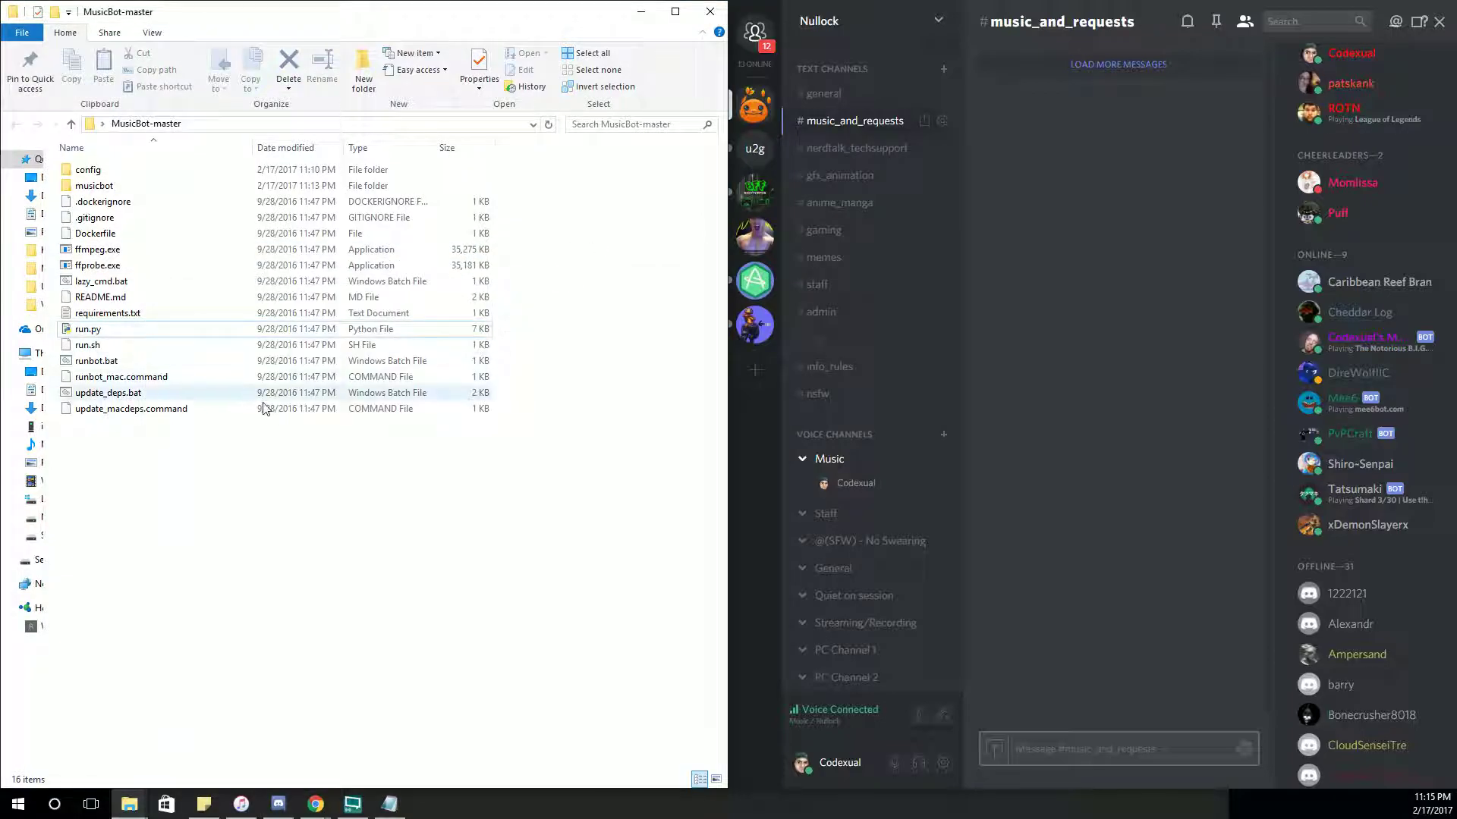
{"action": "left_click", "coordinate": [100, 368]}
{"action": "double_click", "coordinate": [101, 365]}
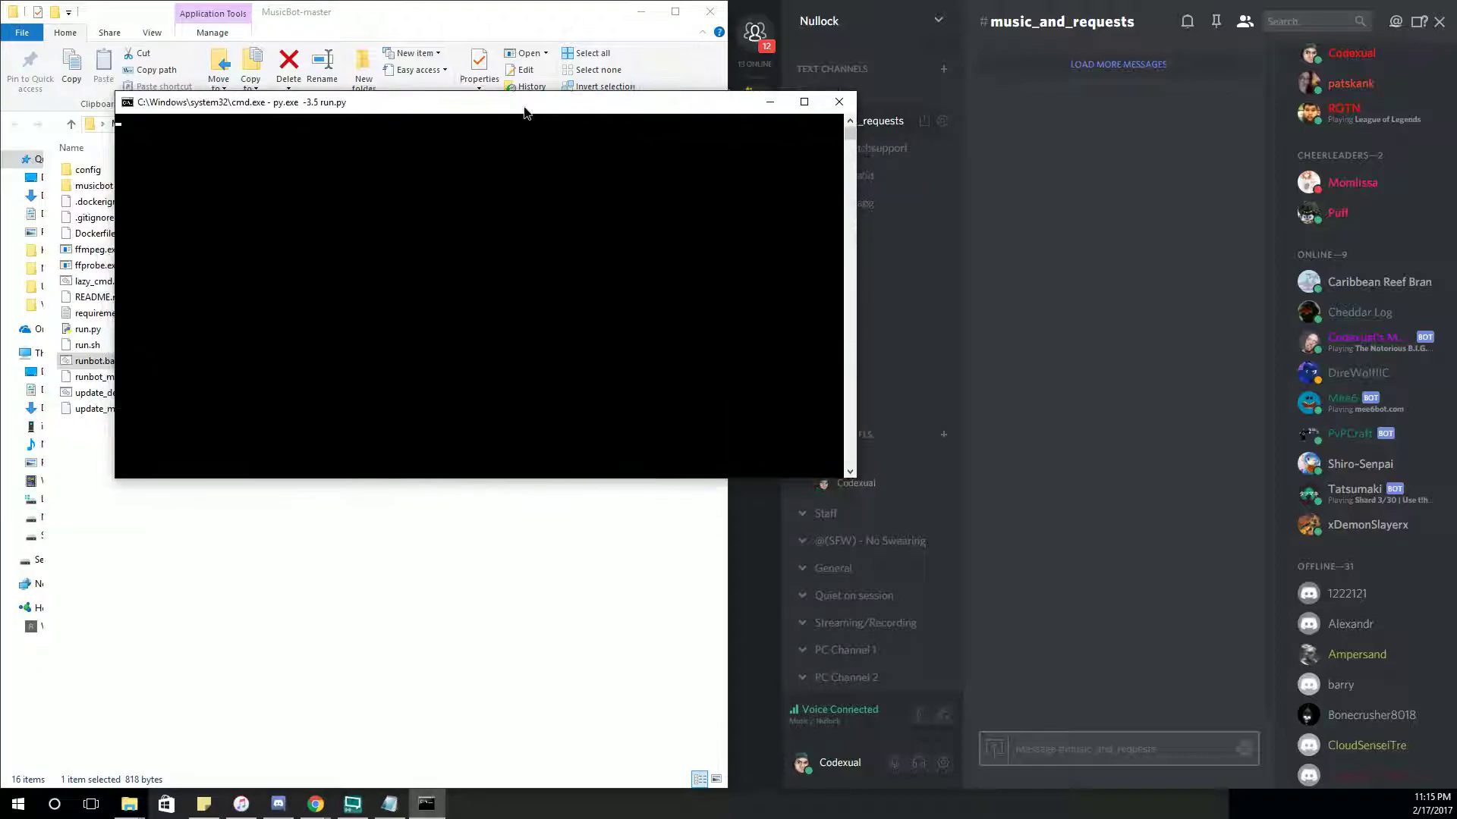
{"action": "left_click_drag", "start_coordinate": [526, 107], "coordinate": [455, 107]}
{"action": "key", "text": "super+Left"}
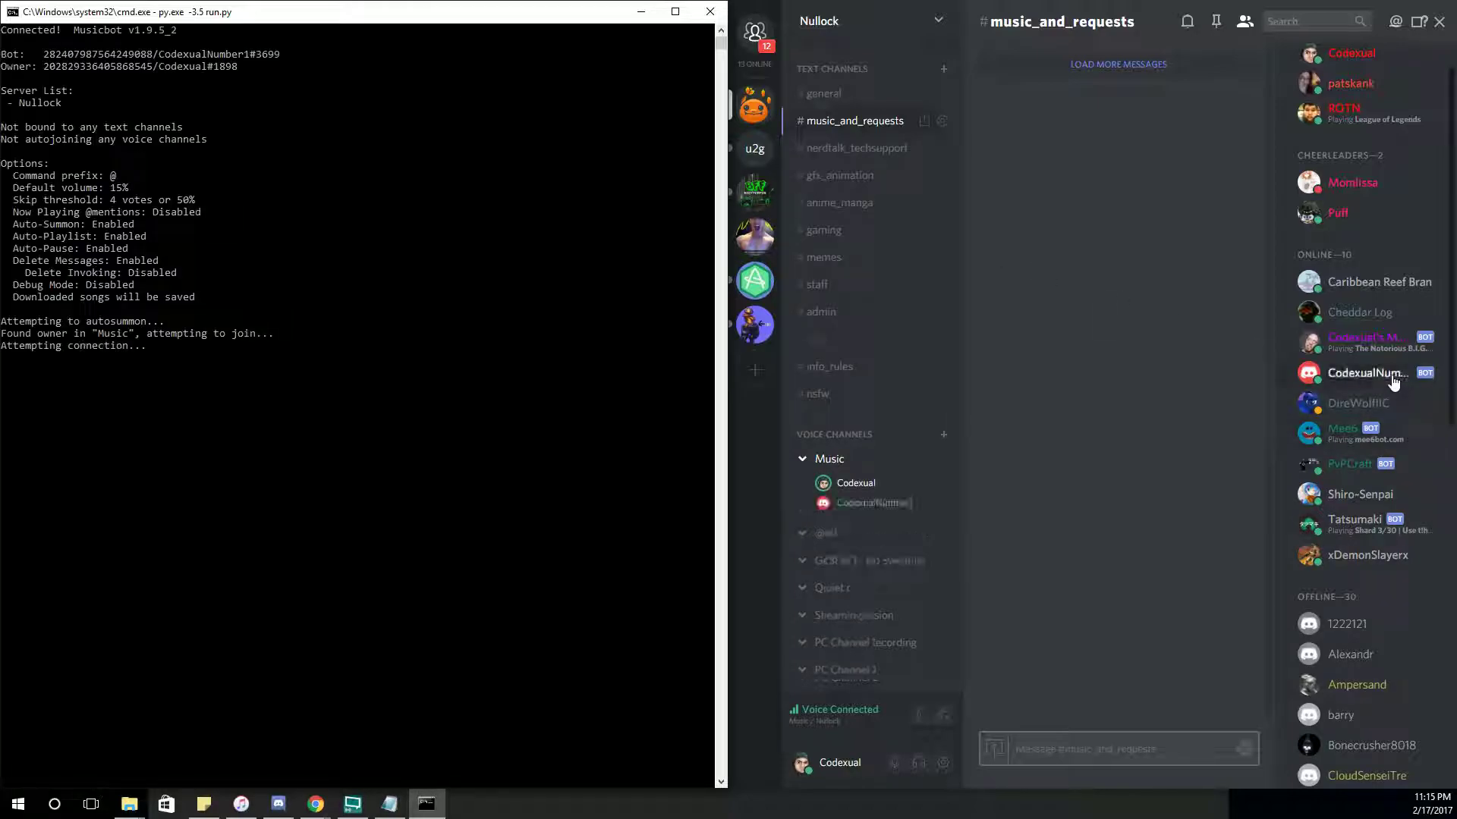
{"action": "left_click", "coordinate": [1044, 453]}
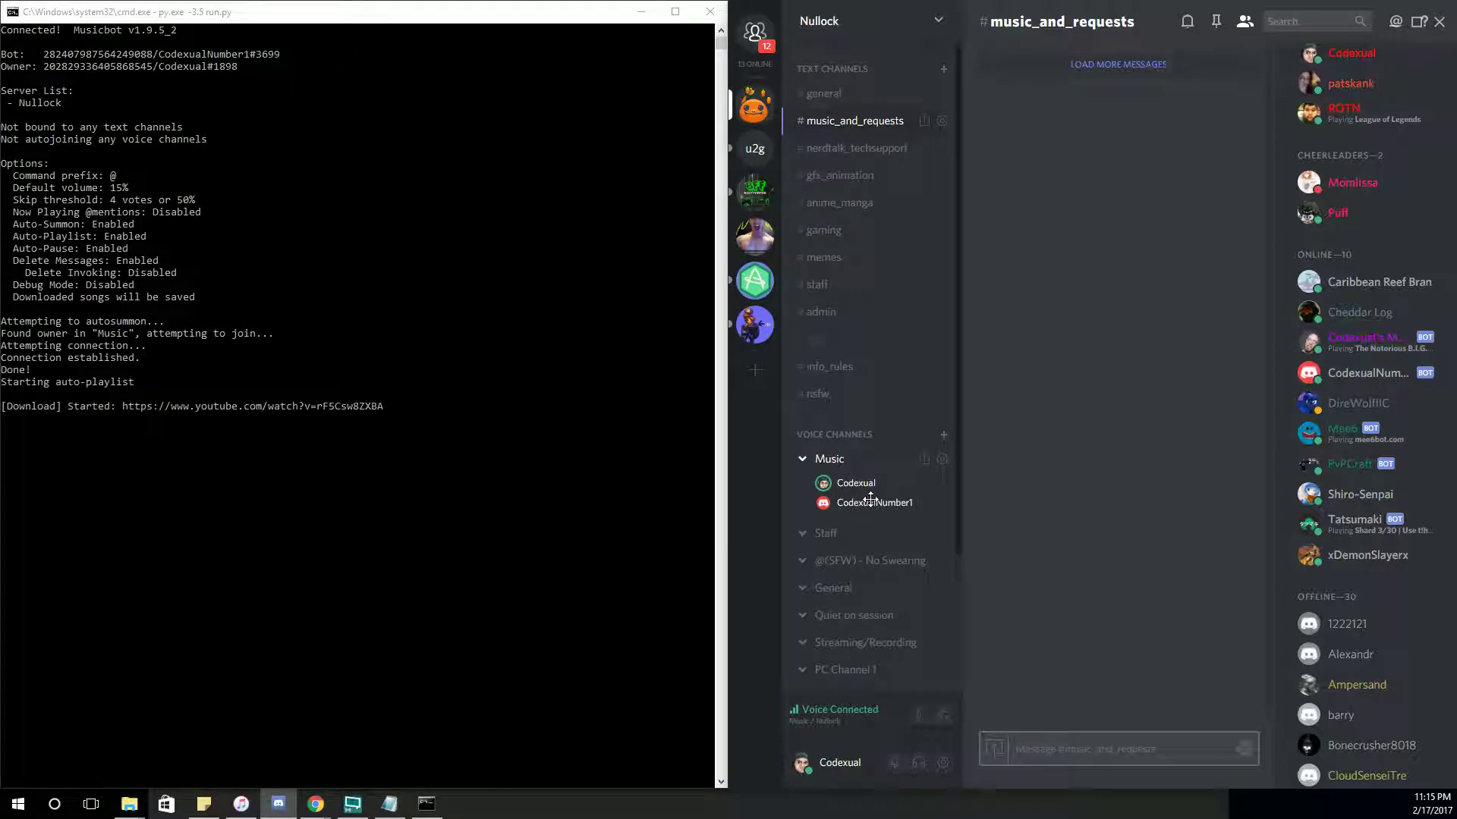
{"action": "left_click", "coordinate": [872, 502]}
{"action": "left_click", "coordinate": [876, 505]}
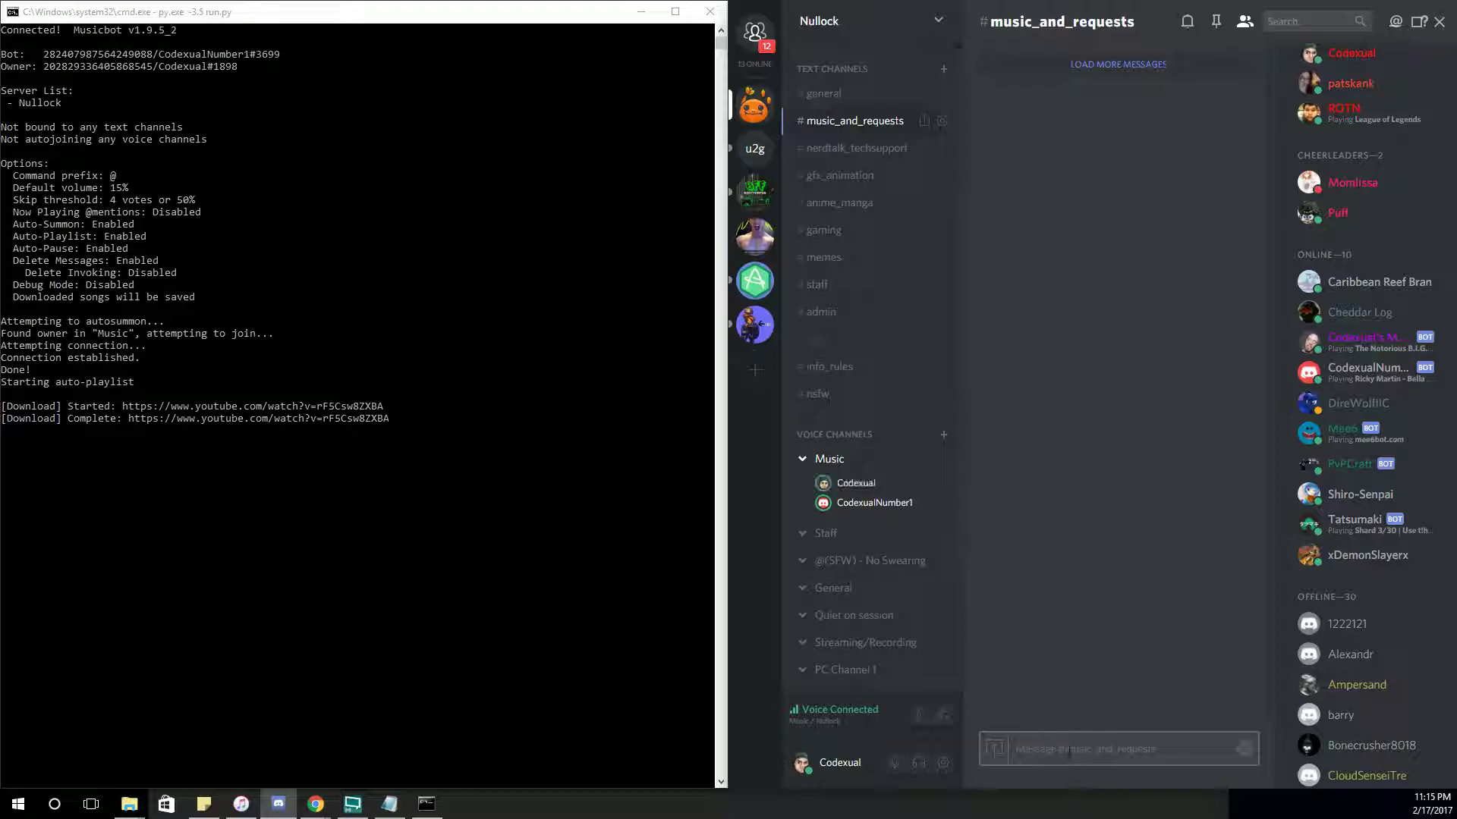
{"action": "type", "text": "!pause"}
{"action": "key", "text": "Return"}
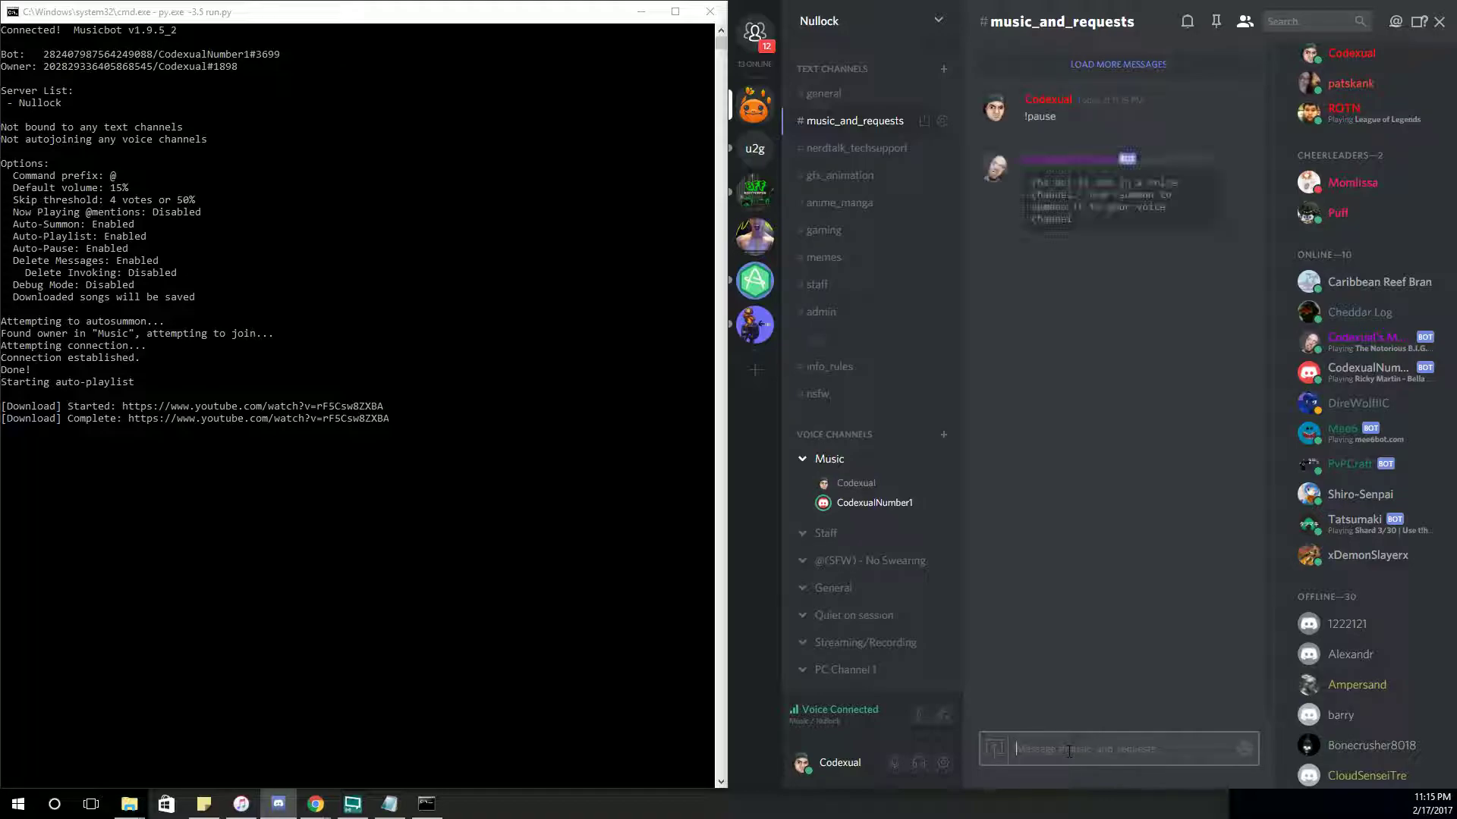
{"action": "type", "text": "@pause"}
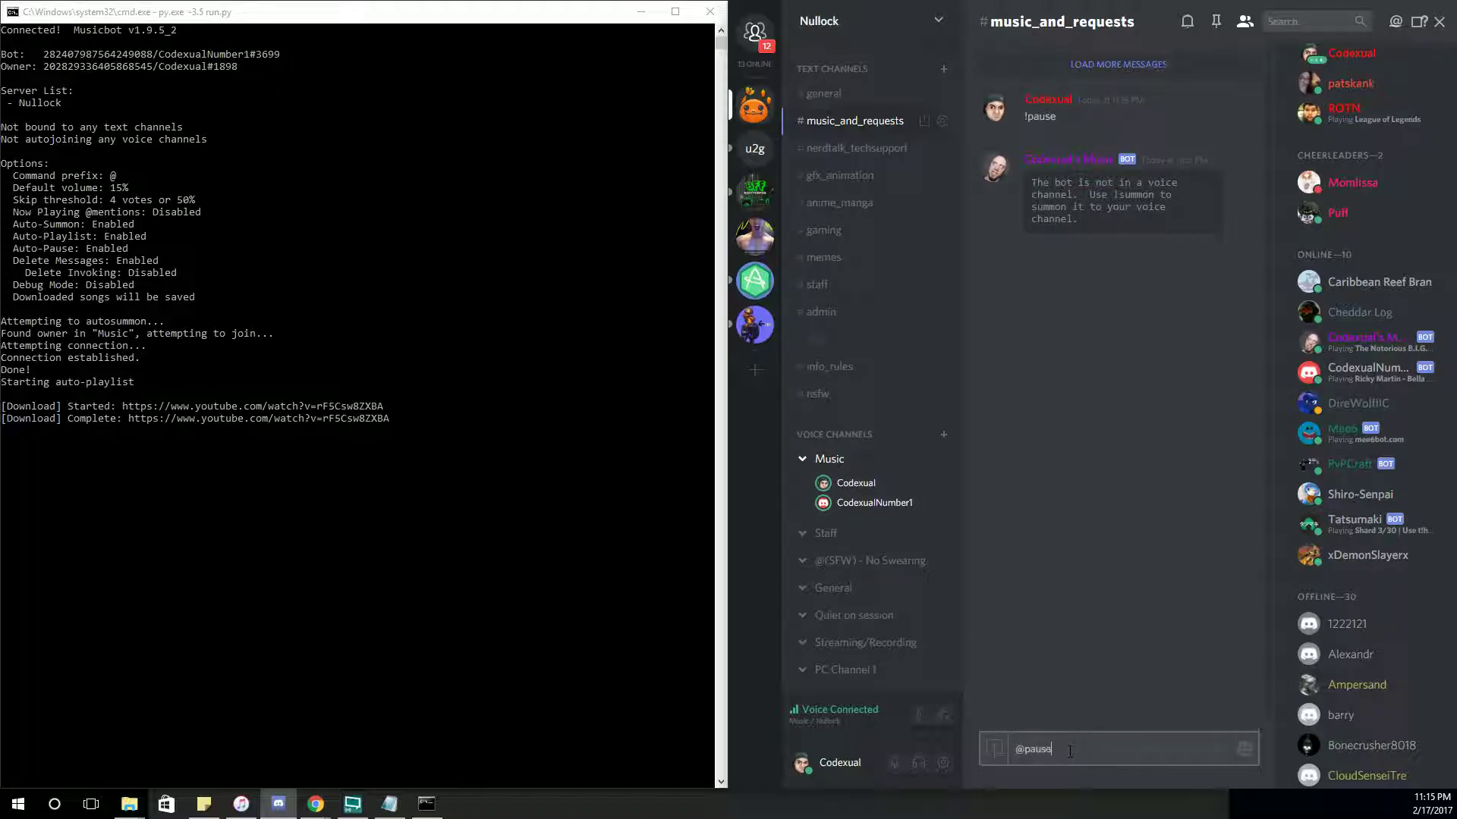
{"action": "key", "text": "Return"}
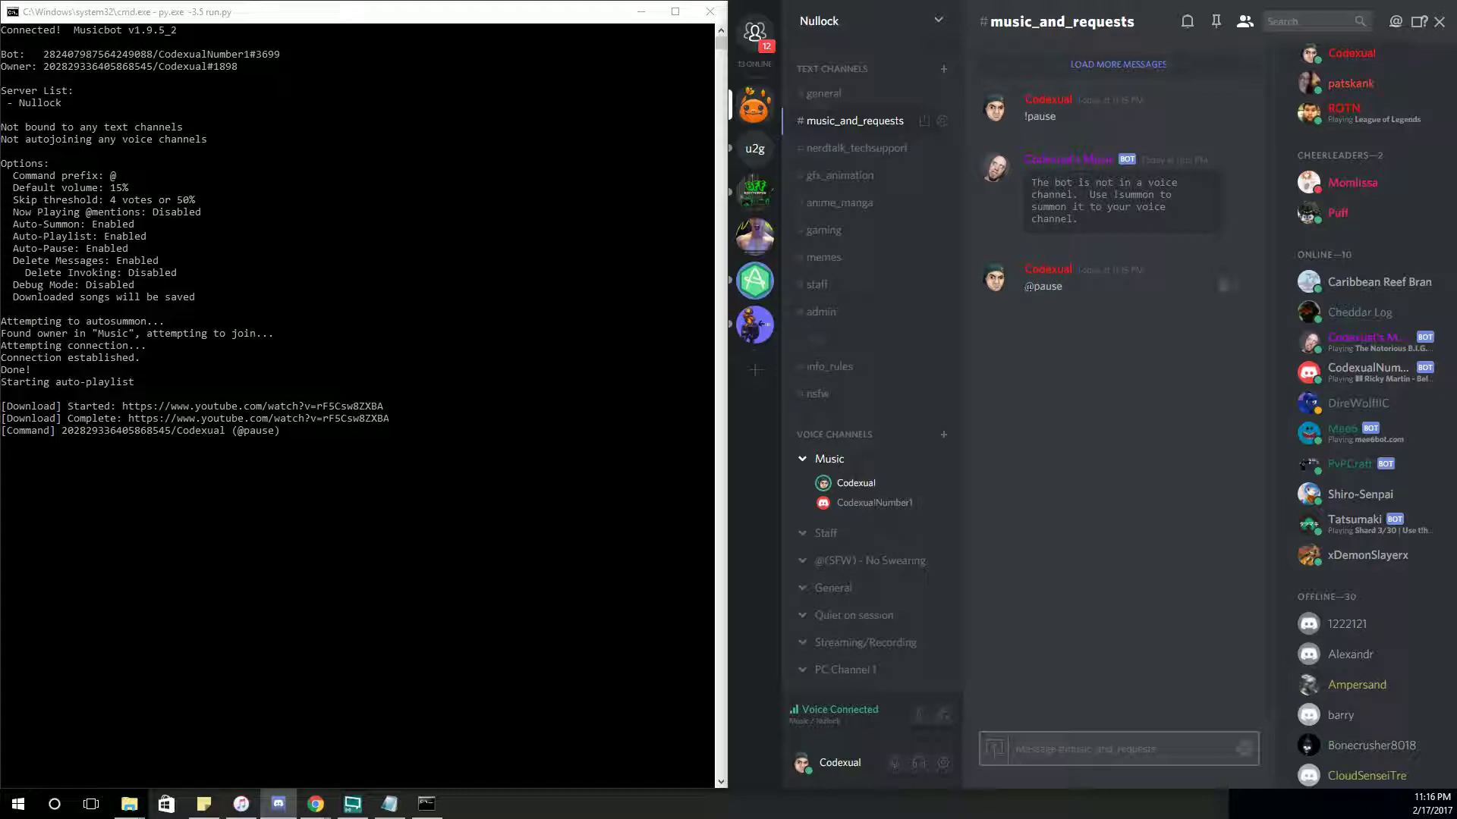
{"action": "left_click_drag", "start_coordinate": [1024, 289], "coordinate": [1032, 292]}
{"action": "left_click", "coordinate": [1054, 753]}
{"action": "type", "text": "!play"}
{"action": "key", "text": "BackSpace"}
{"action": "key", "text": "BackSpace"}
{"action": "key", "text": "BackSpace"}
{"action": "key", "text": "BackSpace"}
{"action": "type", "text": "@"}
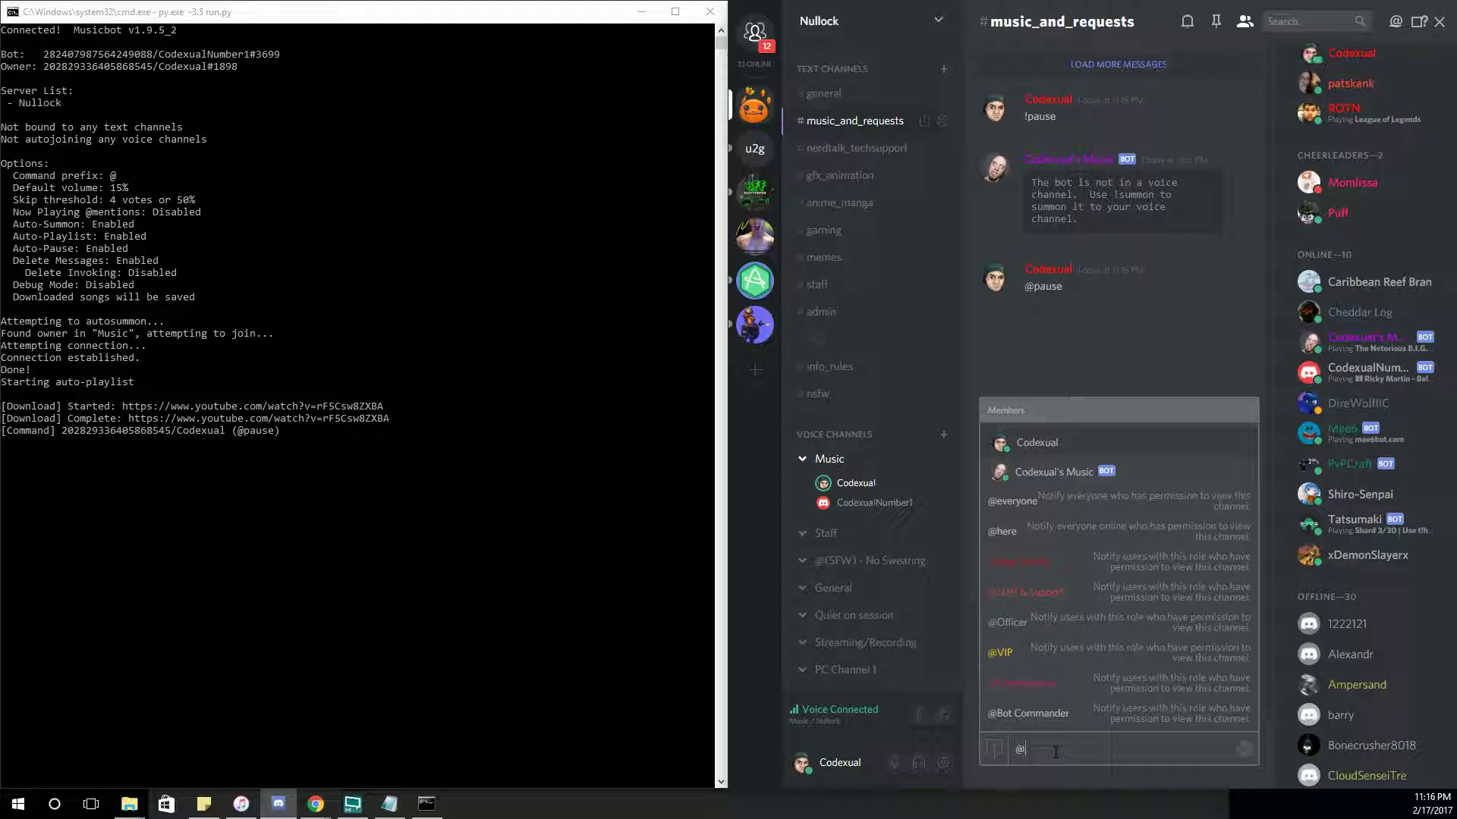
{"action": "type", "text": "play"}
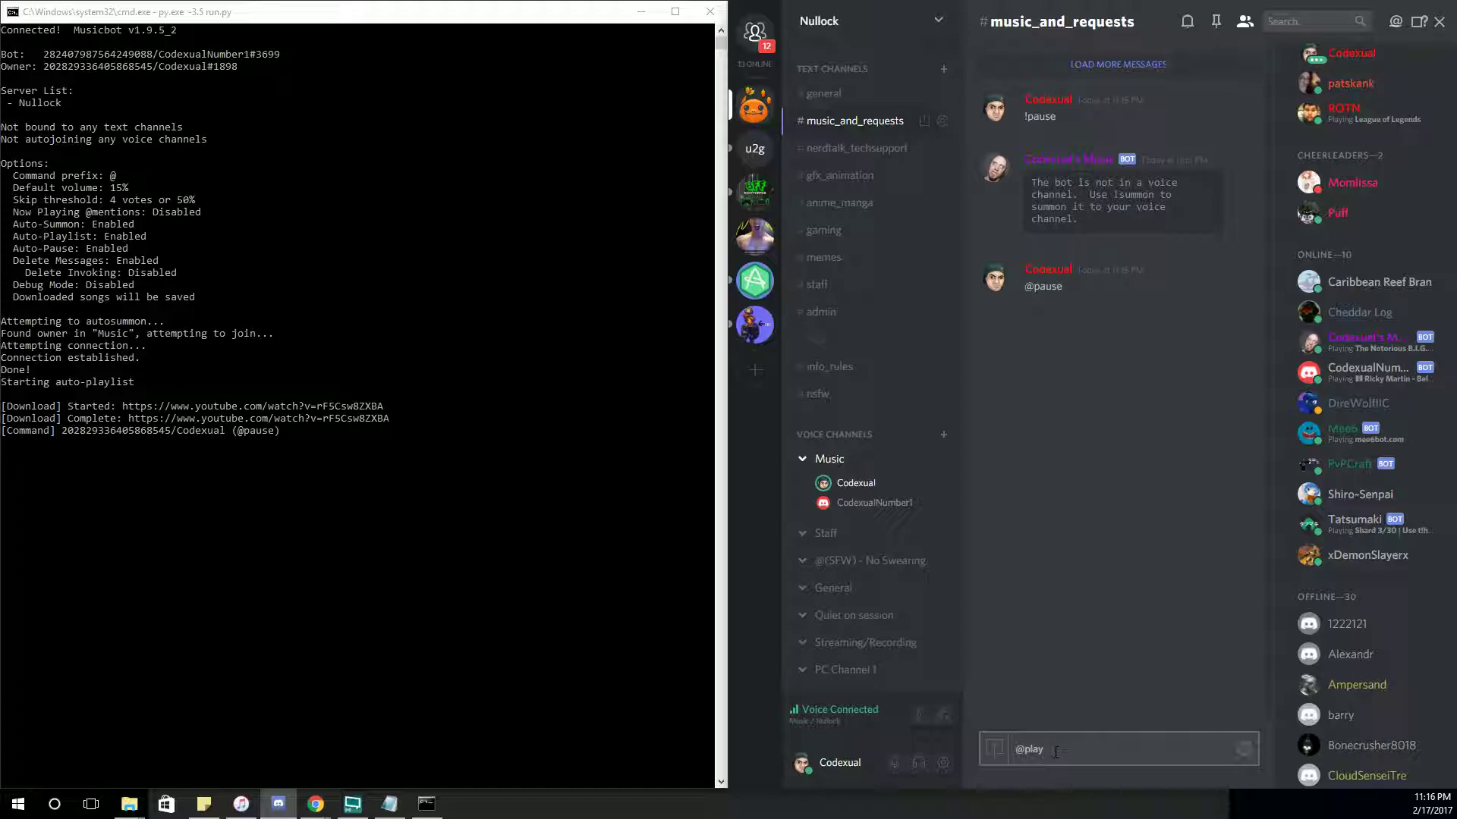
{"action": "type", "text": "biggie"}
{"action": "key", "text": "Return"}
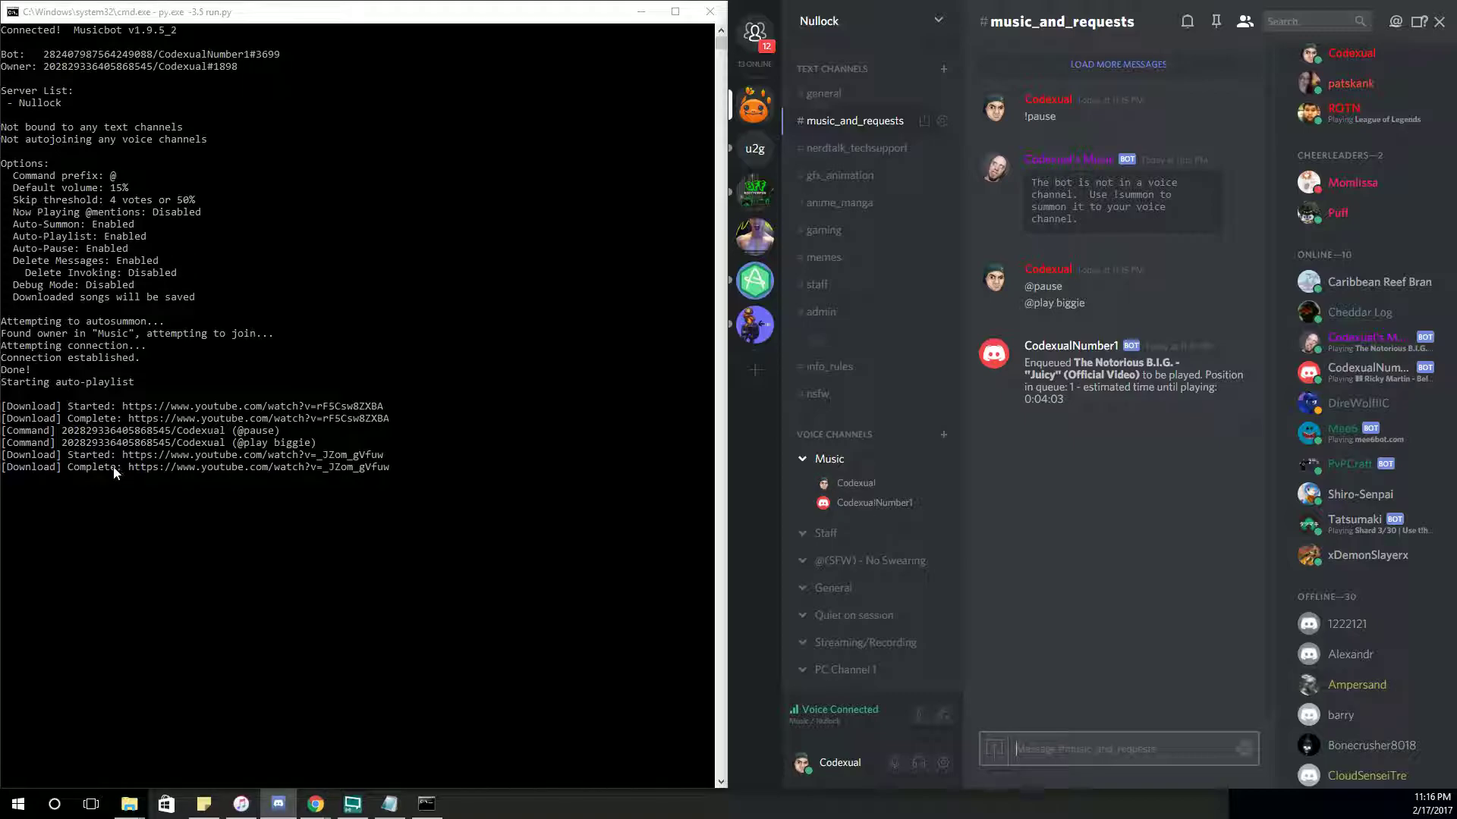
{"action": "left_click", "coordinate": [137, 461]}
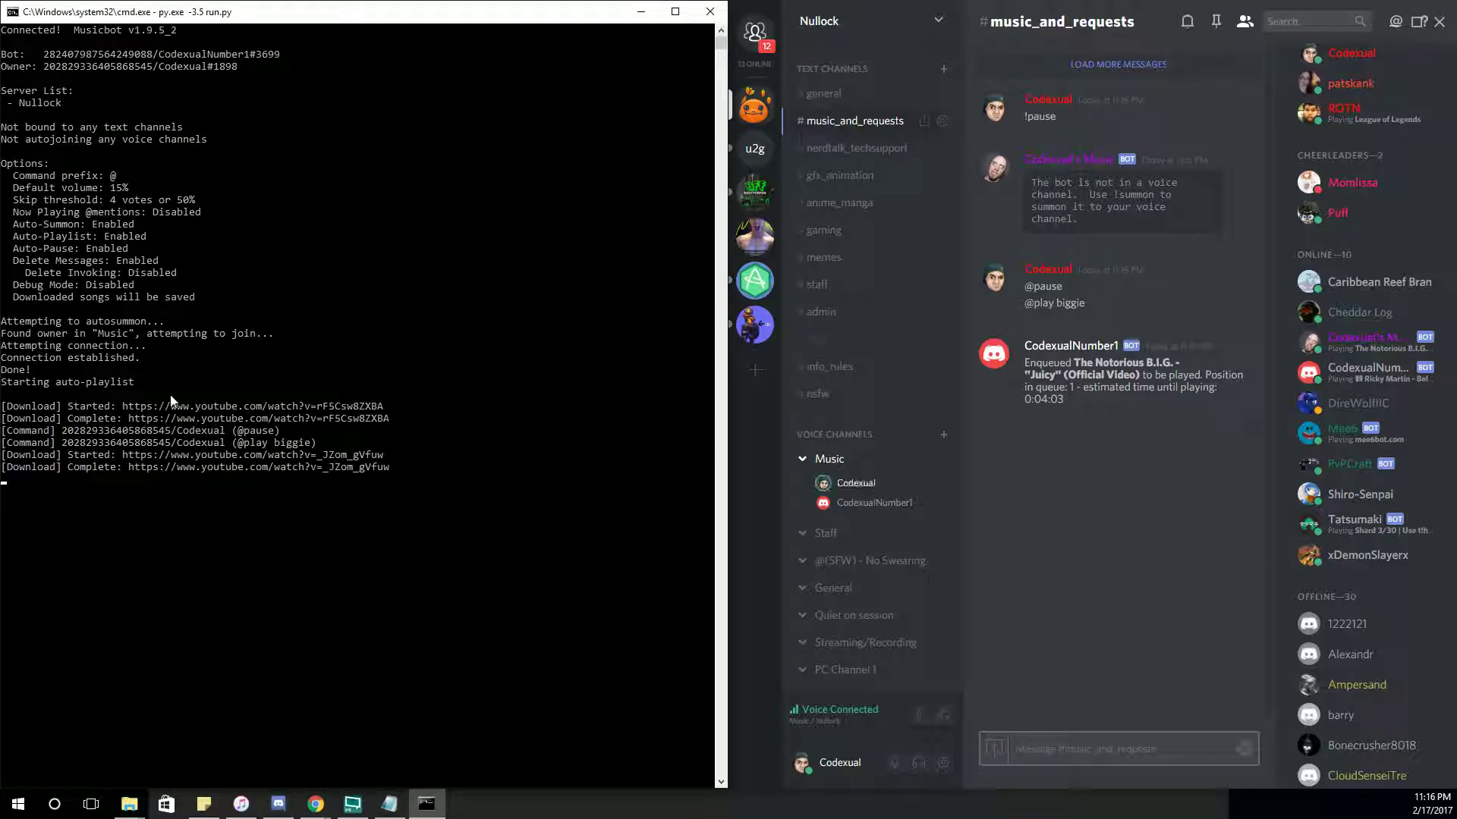
{"action": "left_click_drag", "start_coordinate": [238, 430], "coordinate": [314, 436]}
{"action": "left_click", "coordinate": [343, 446]}
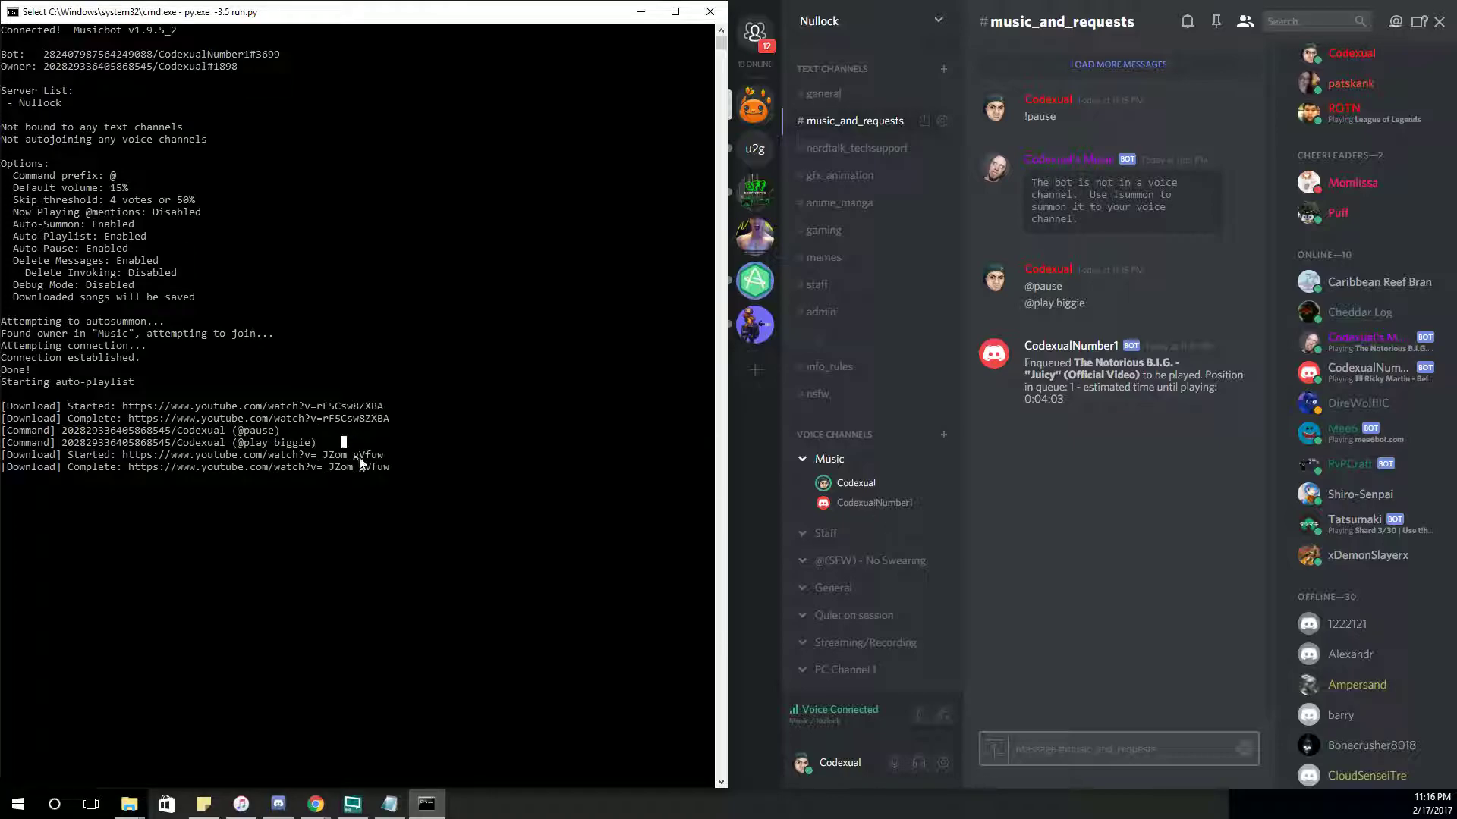
{"action": "left_click", "coordinate": [536, 528]}
{"action": "left_click", "coordinate": [1084, 594]}
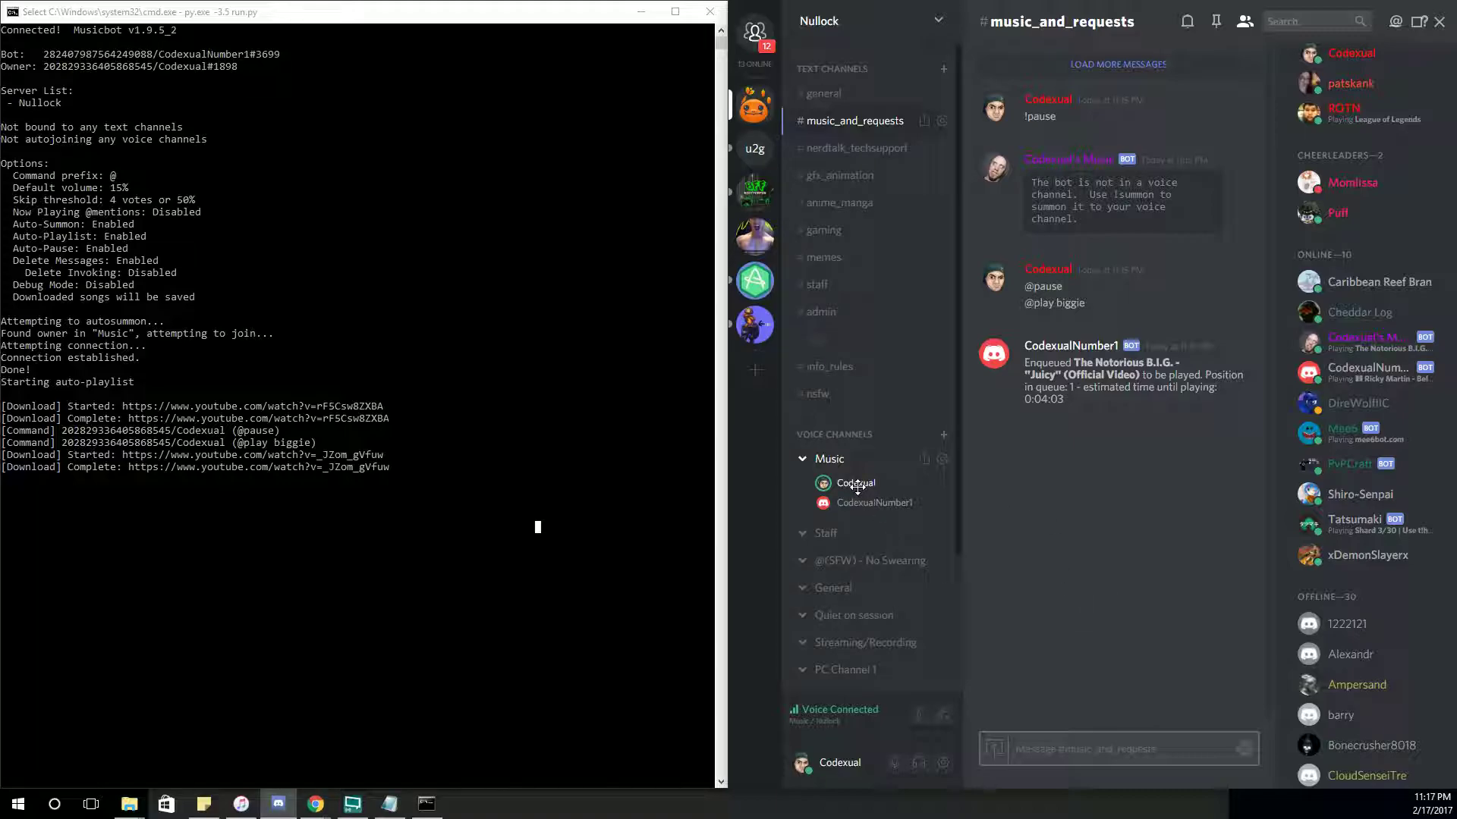
{"action": "left_click", "coordinate": [224, 313]}
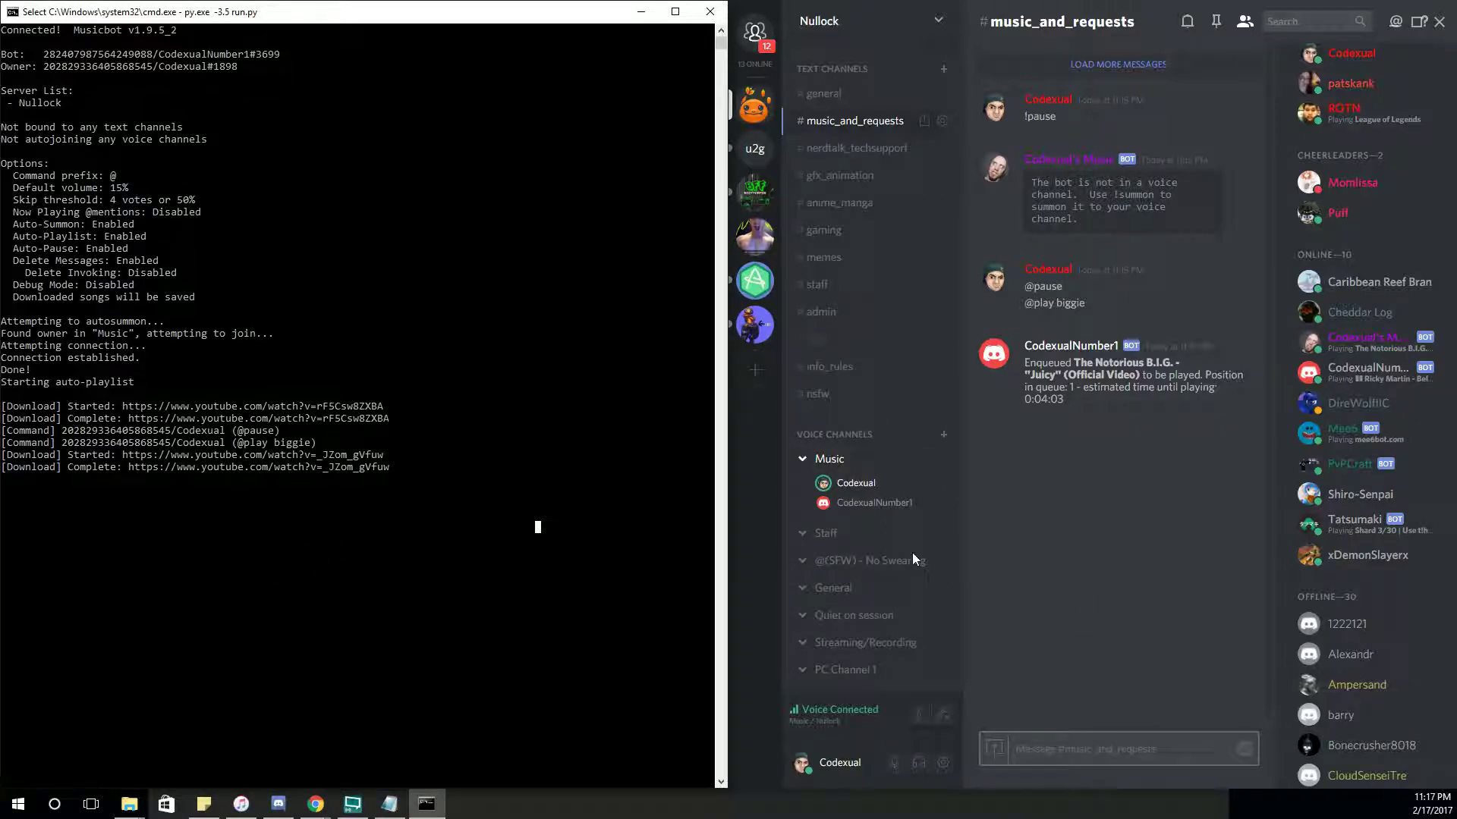
{"action": "left_click", "coordinate": [1060, 762]}
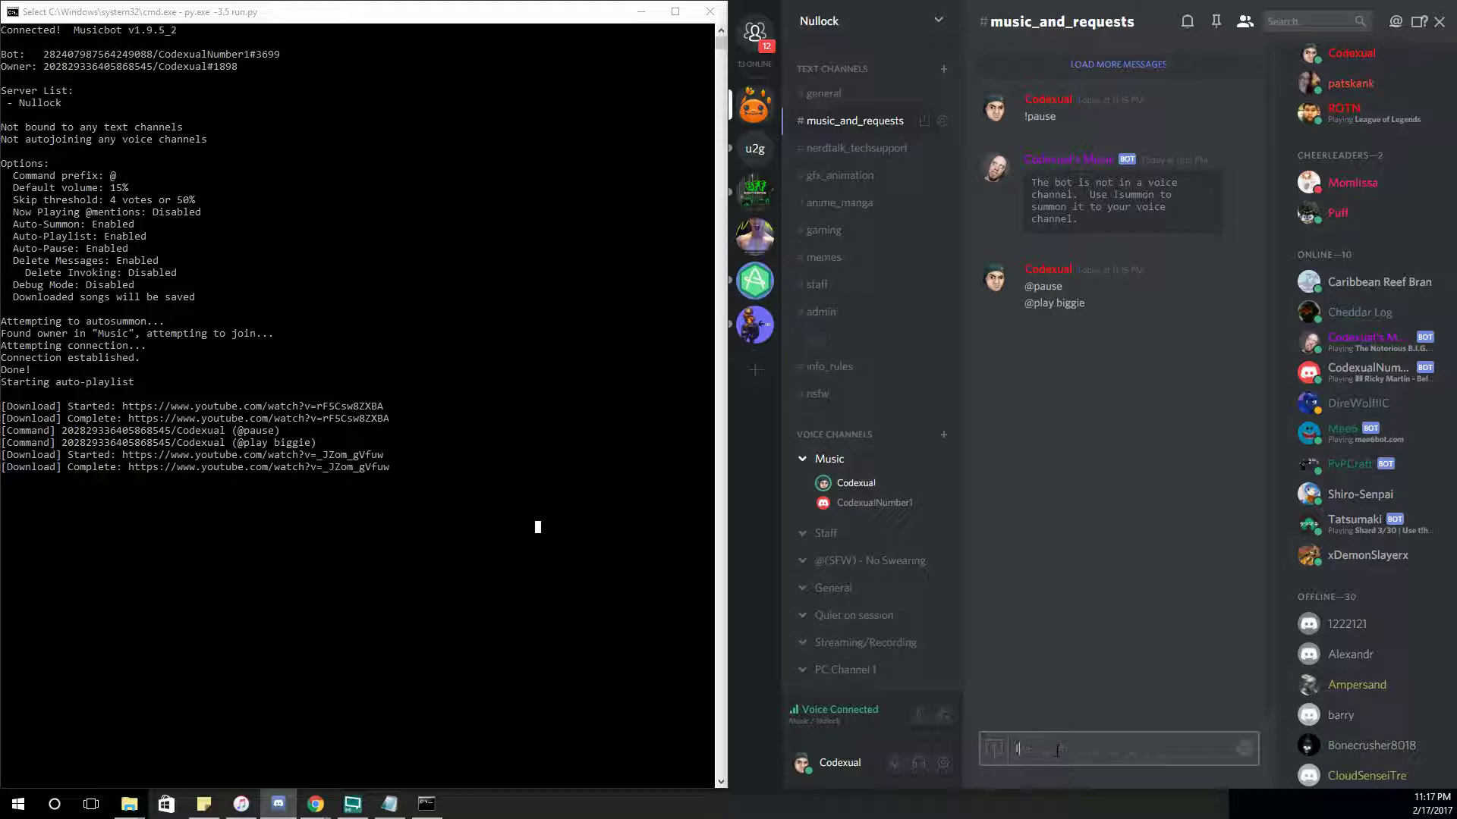
{"action": "type", "text": "@"}
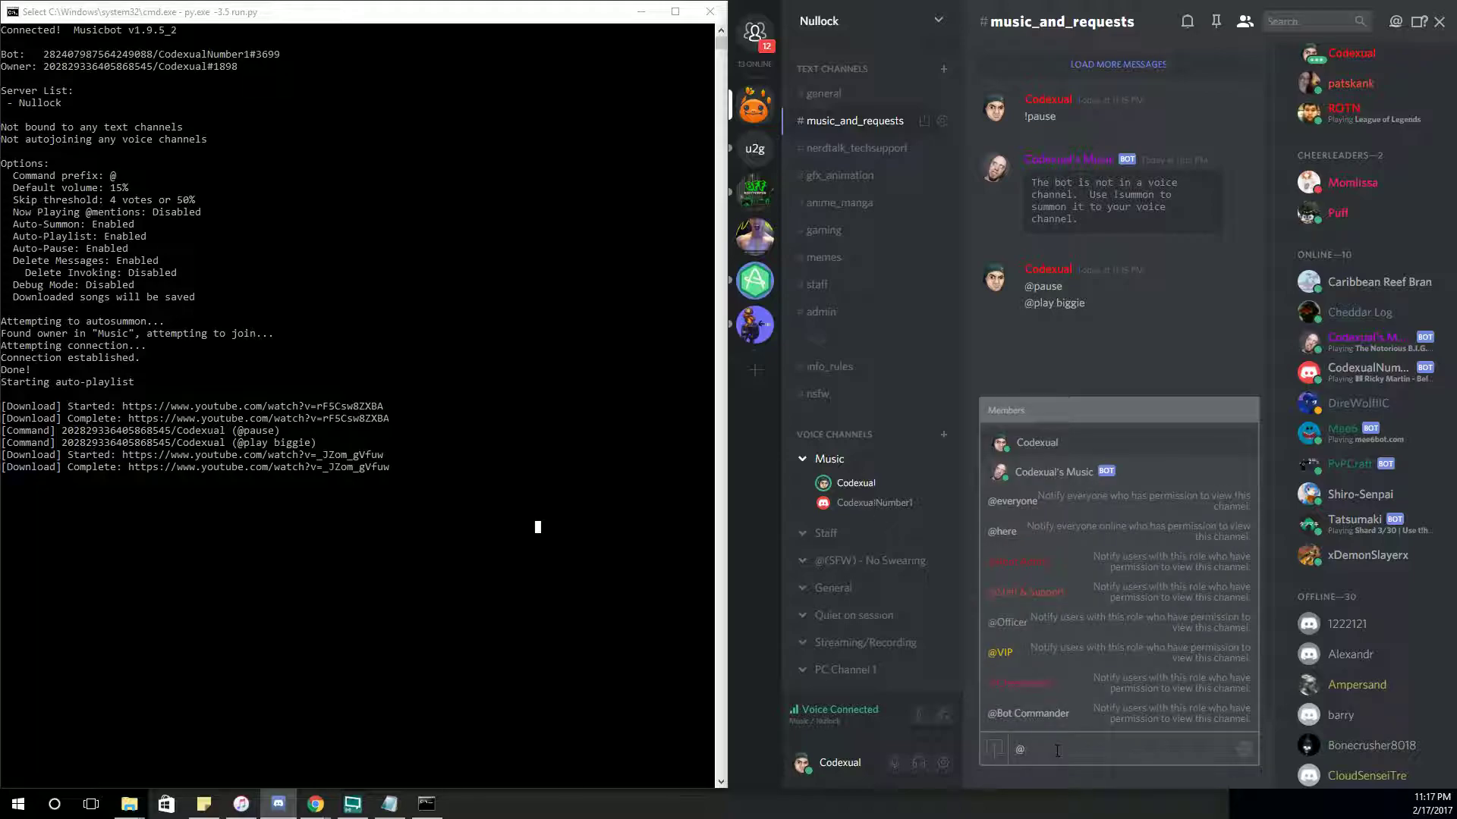
{"action": "type", "text": "dic"}
{"action": "type", "text": "s"}
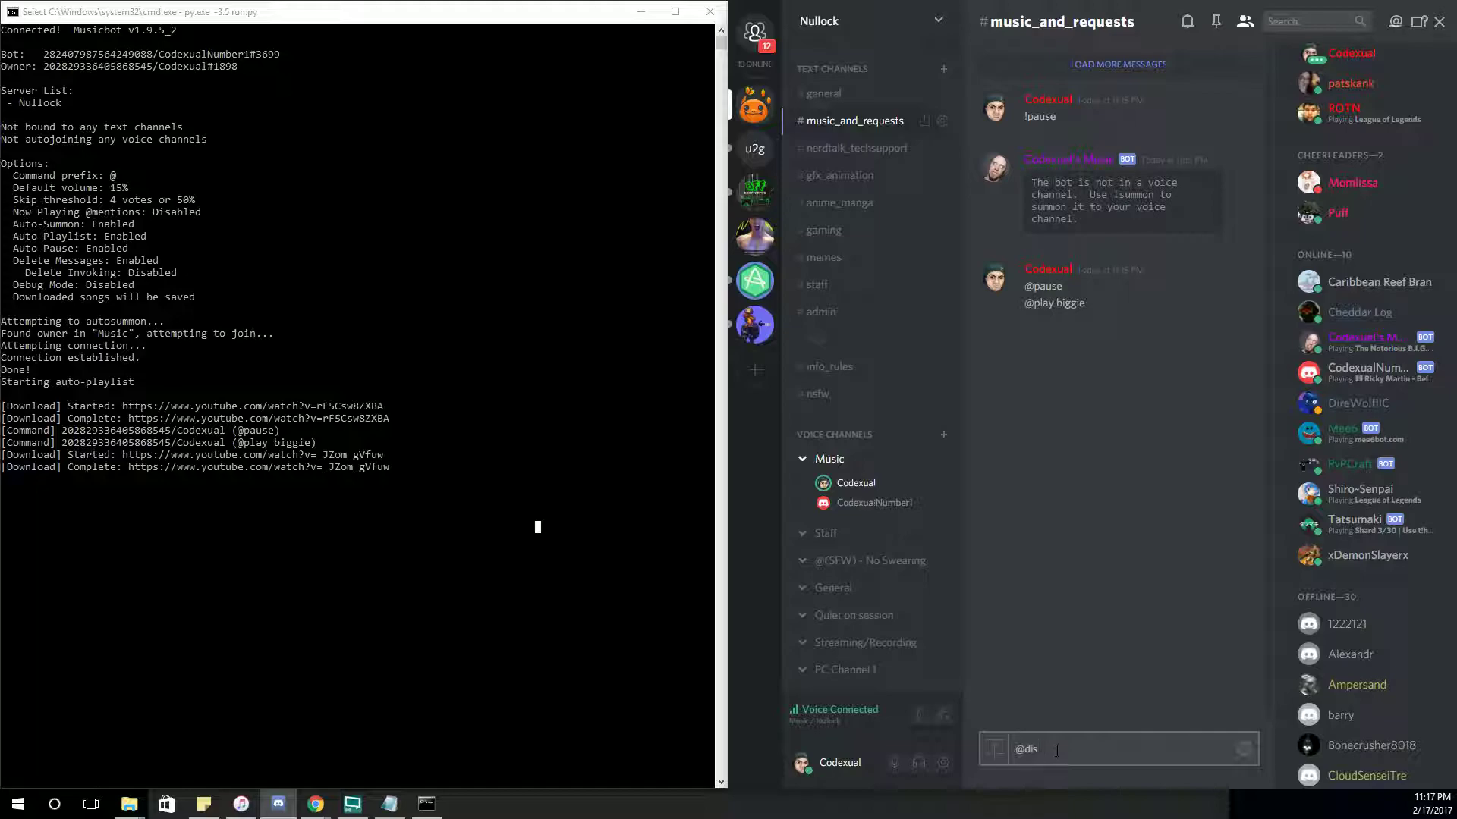
{"action": "type", "text": "connect"}
{"action": "key", "text": "Return"}
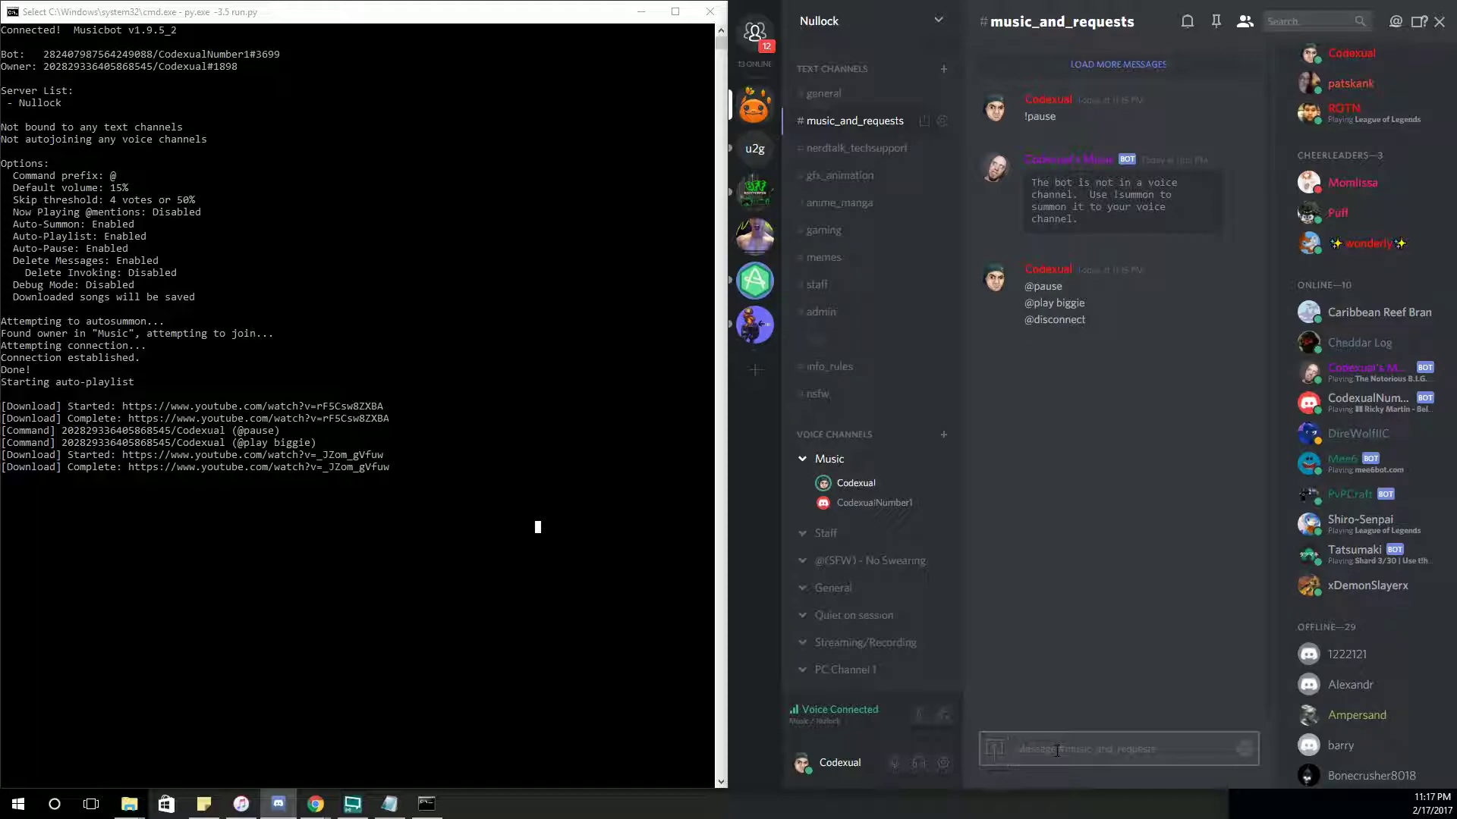
{"action": "type", "text": "@di"}
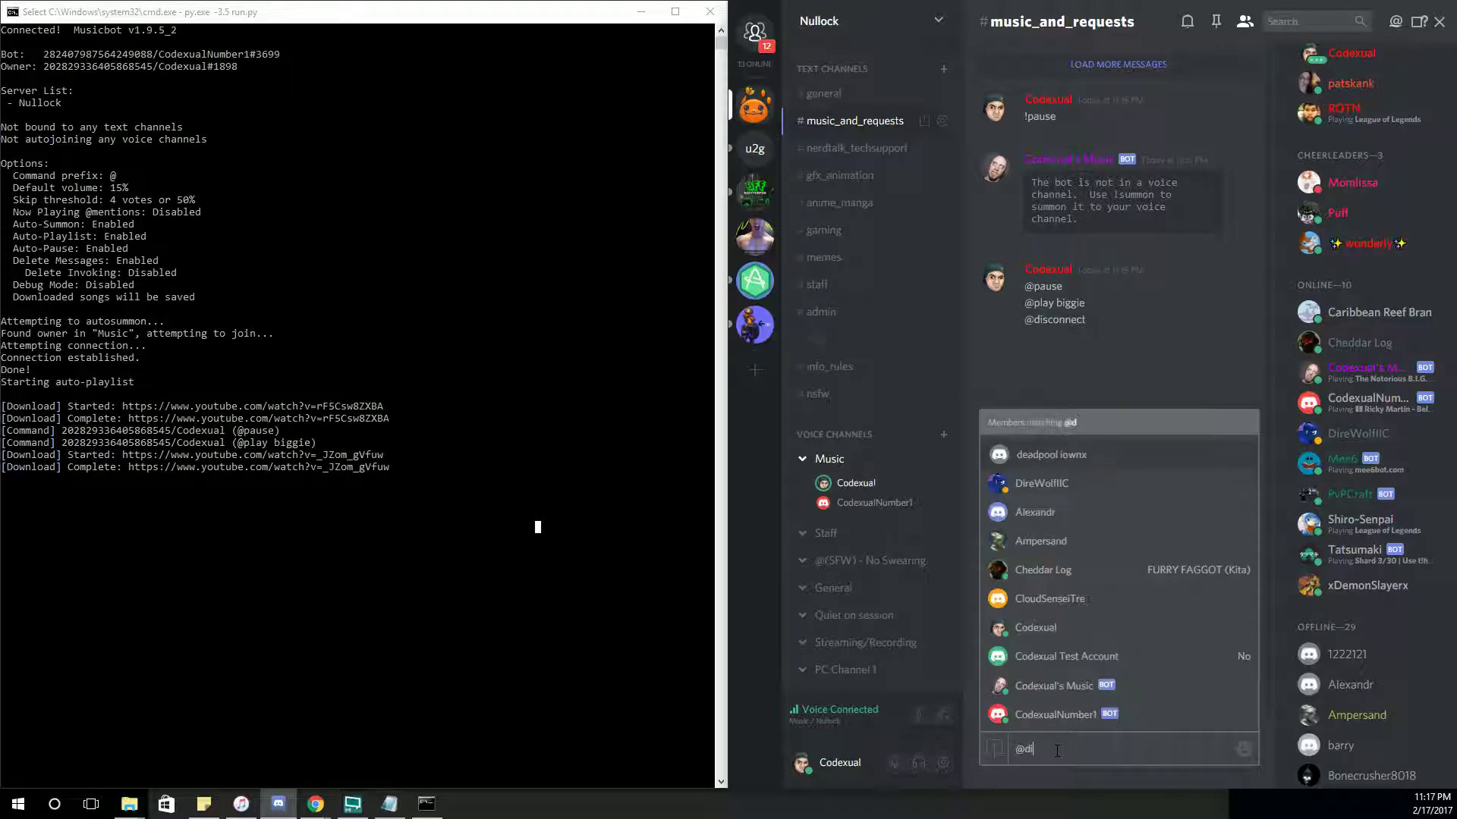
{"action": "type", "text": "sconnect"}
{"action": "key", "text": "Return"}
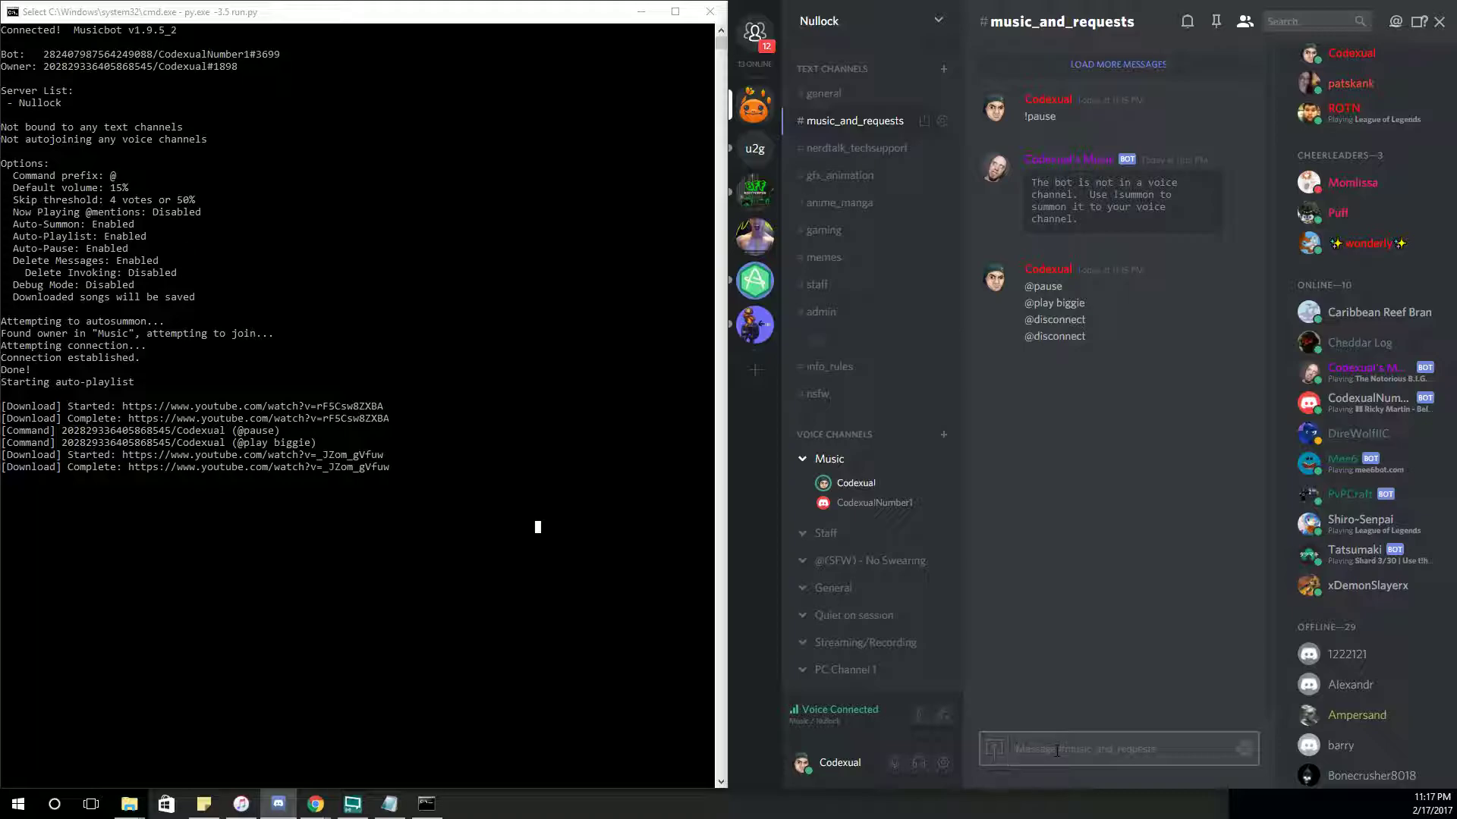
{"action": "type", "text": "@"}
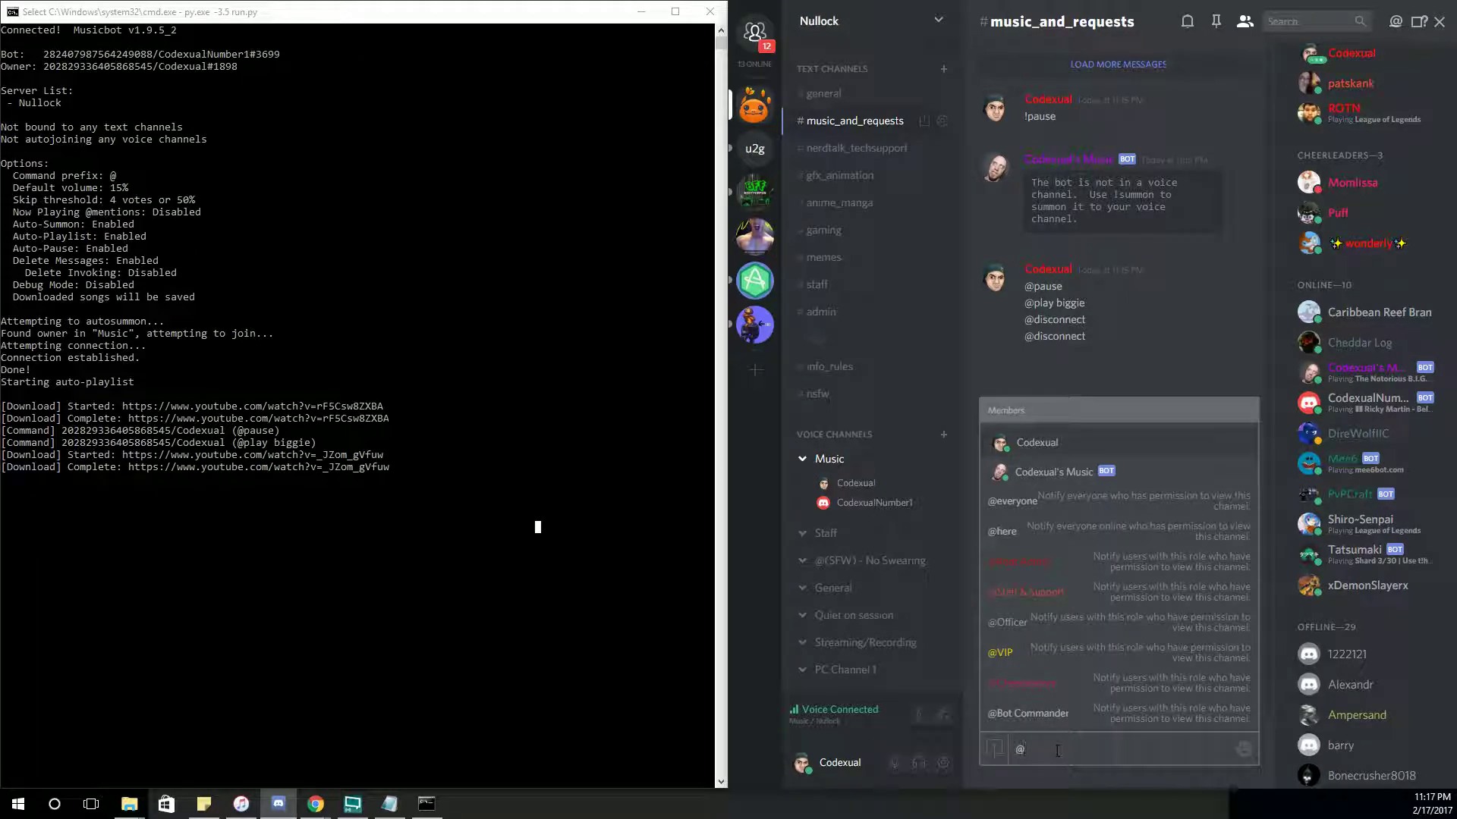
{"action": "key", "text": "BackSpace"}
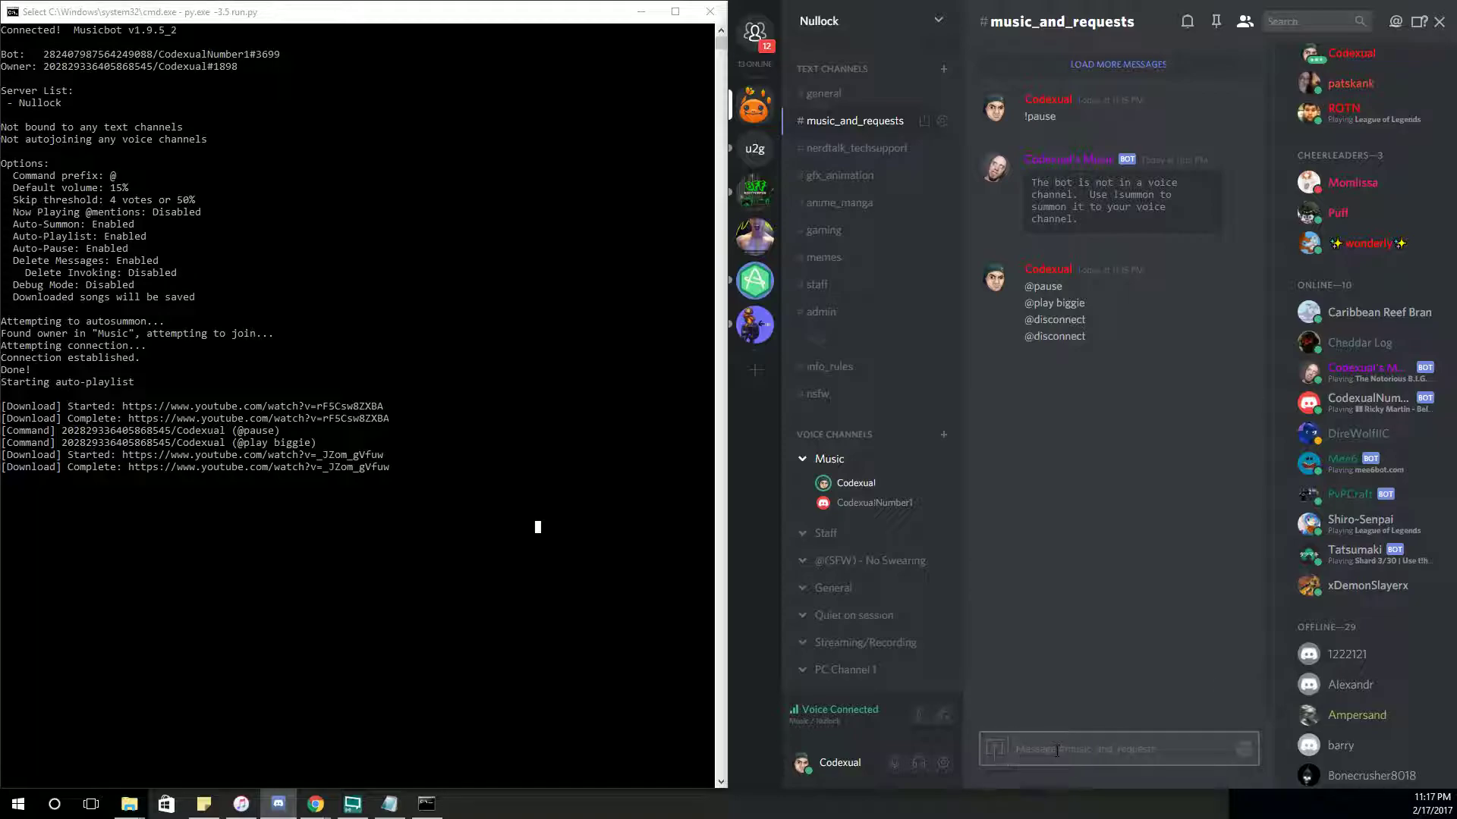
Close the bot's console, restart the bot with runbot.bat, and place the new console side by side with Discord
{"action": "left_click", "coordinate": [703, 13]}
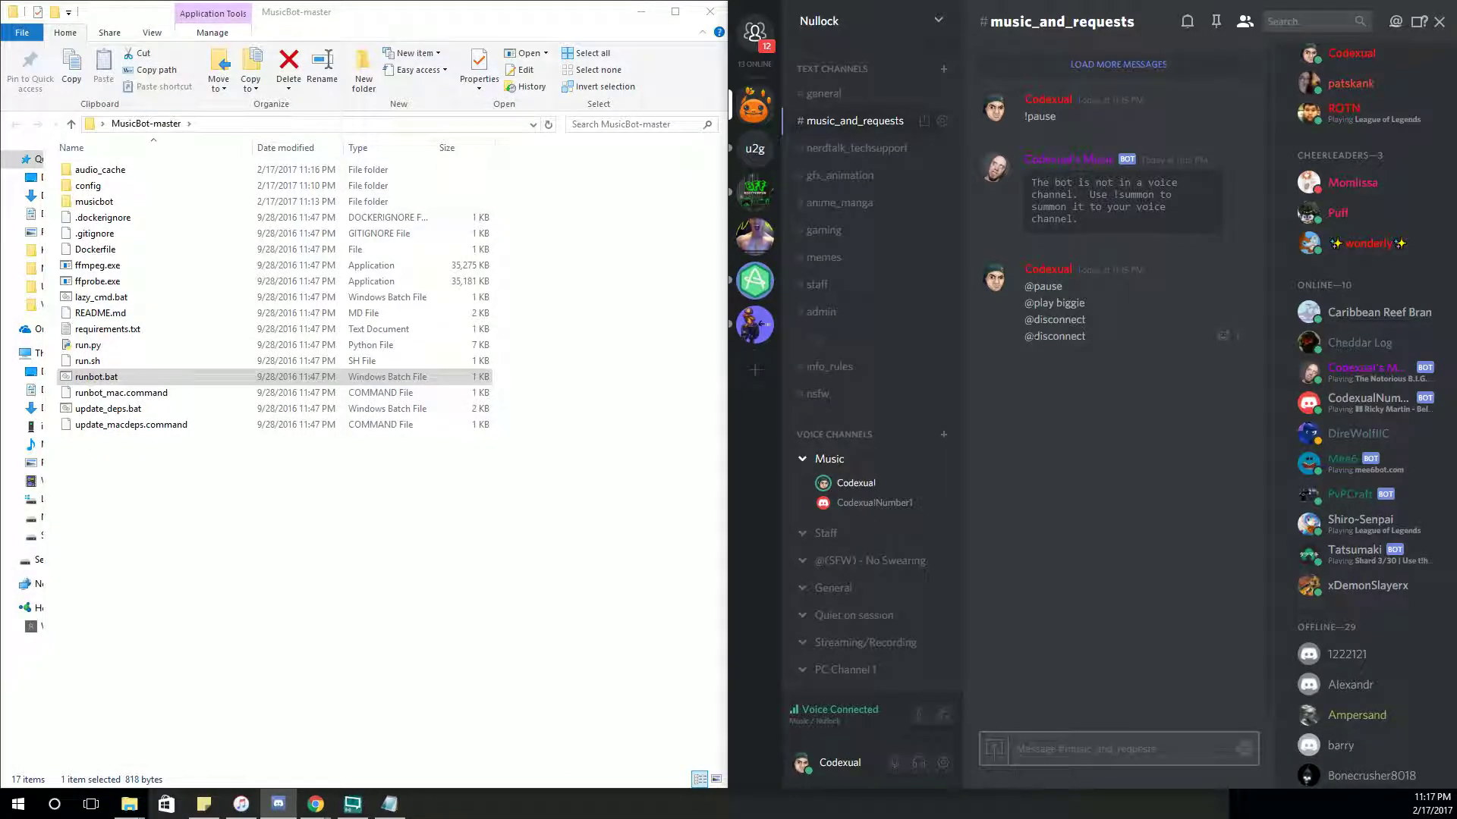
{"action": "left_click", "coordinate": [79, 379]}
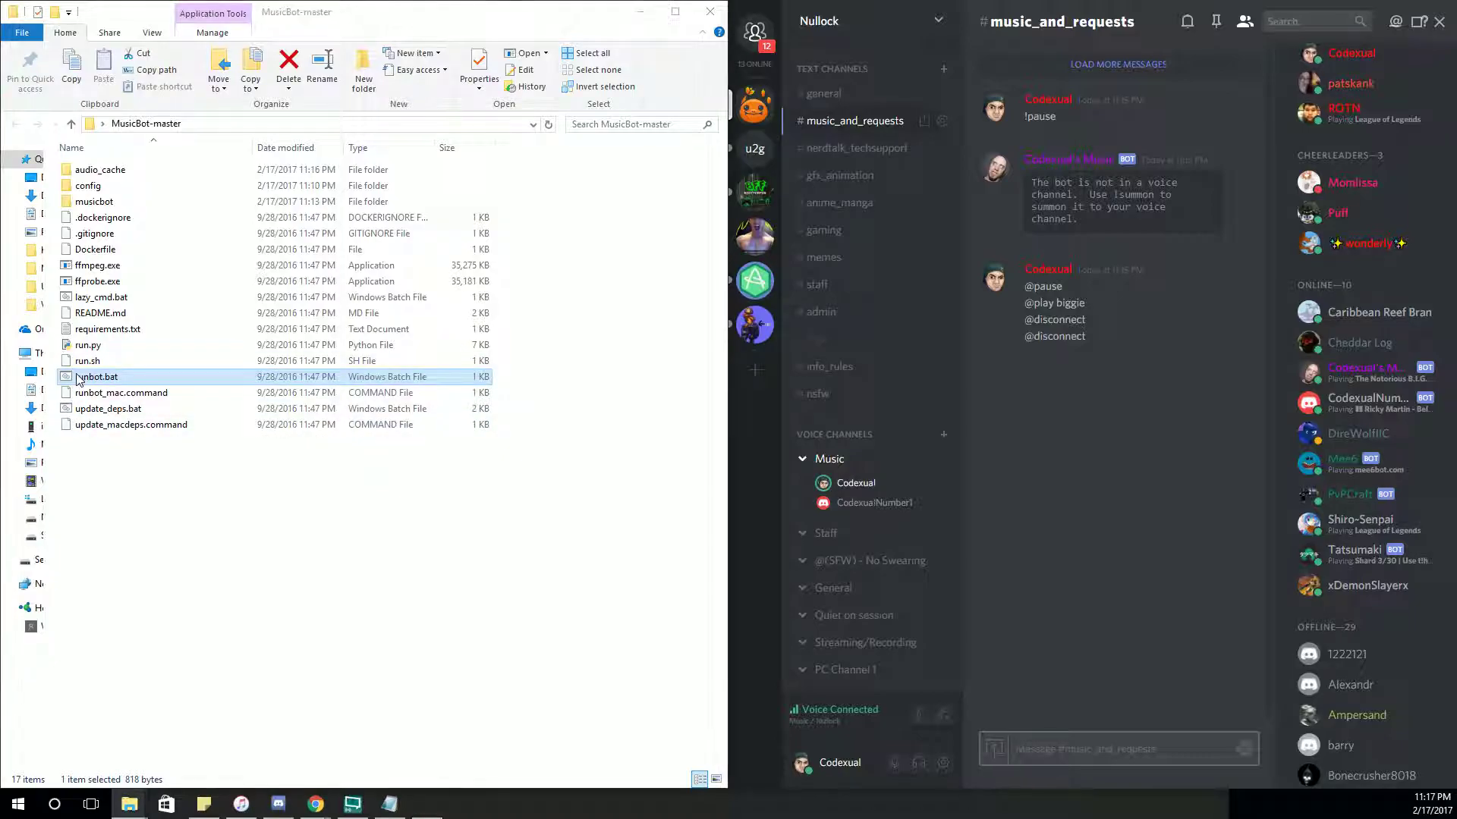
{"action": "double_click", "coordinate": [78, 379]}
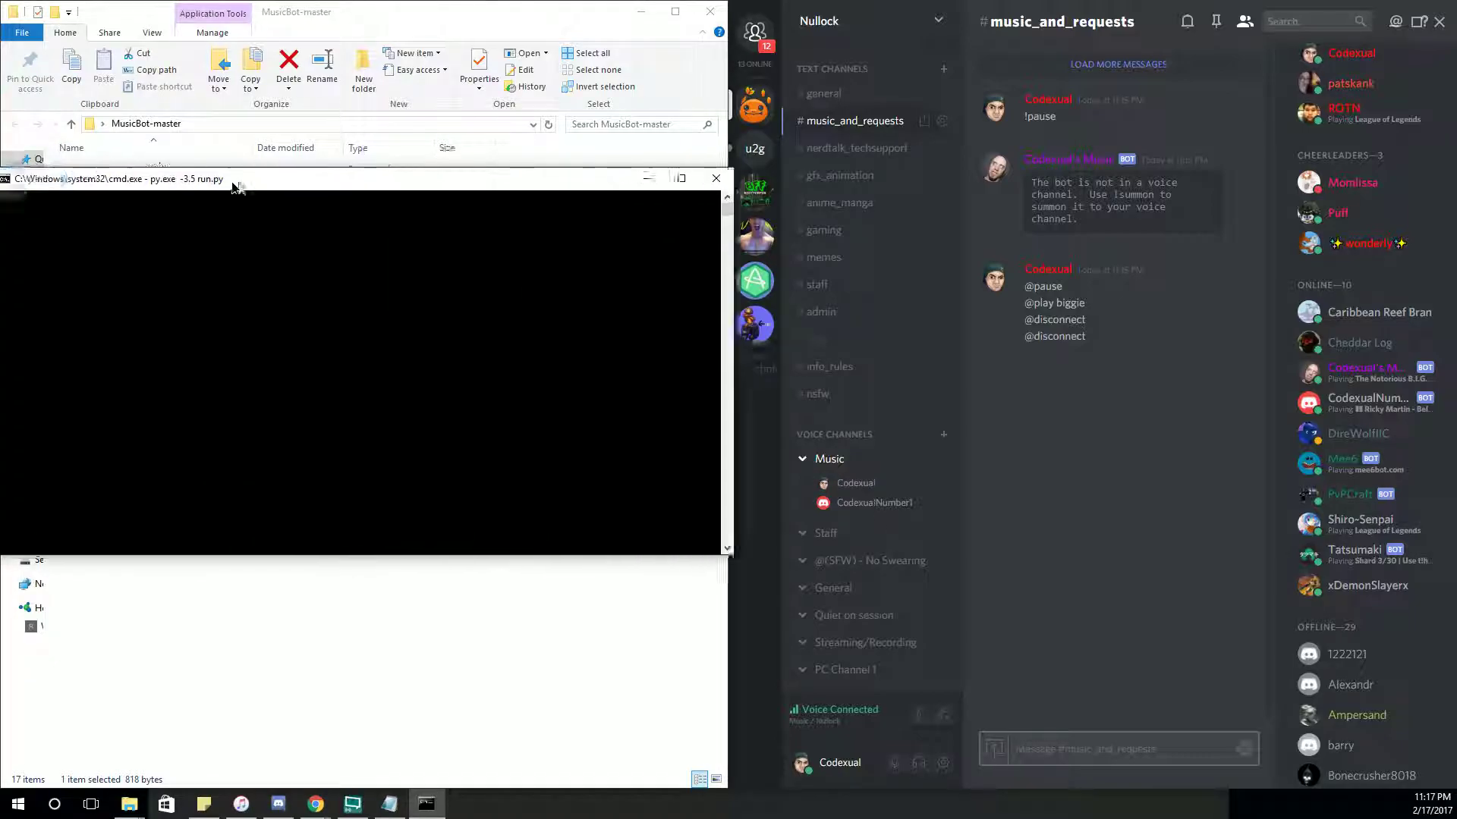
{"action": "left_click_drag", "start_coordinate": [234, 185], "coordinate": [267, 107]}
{"action": "key", "text": "super+Left"}
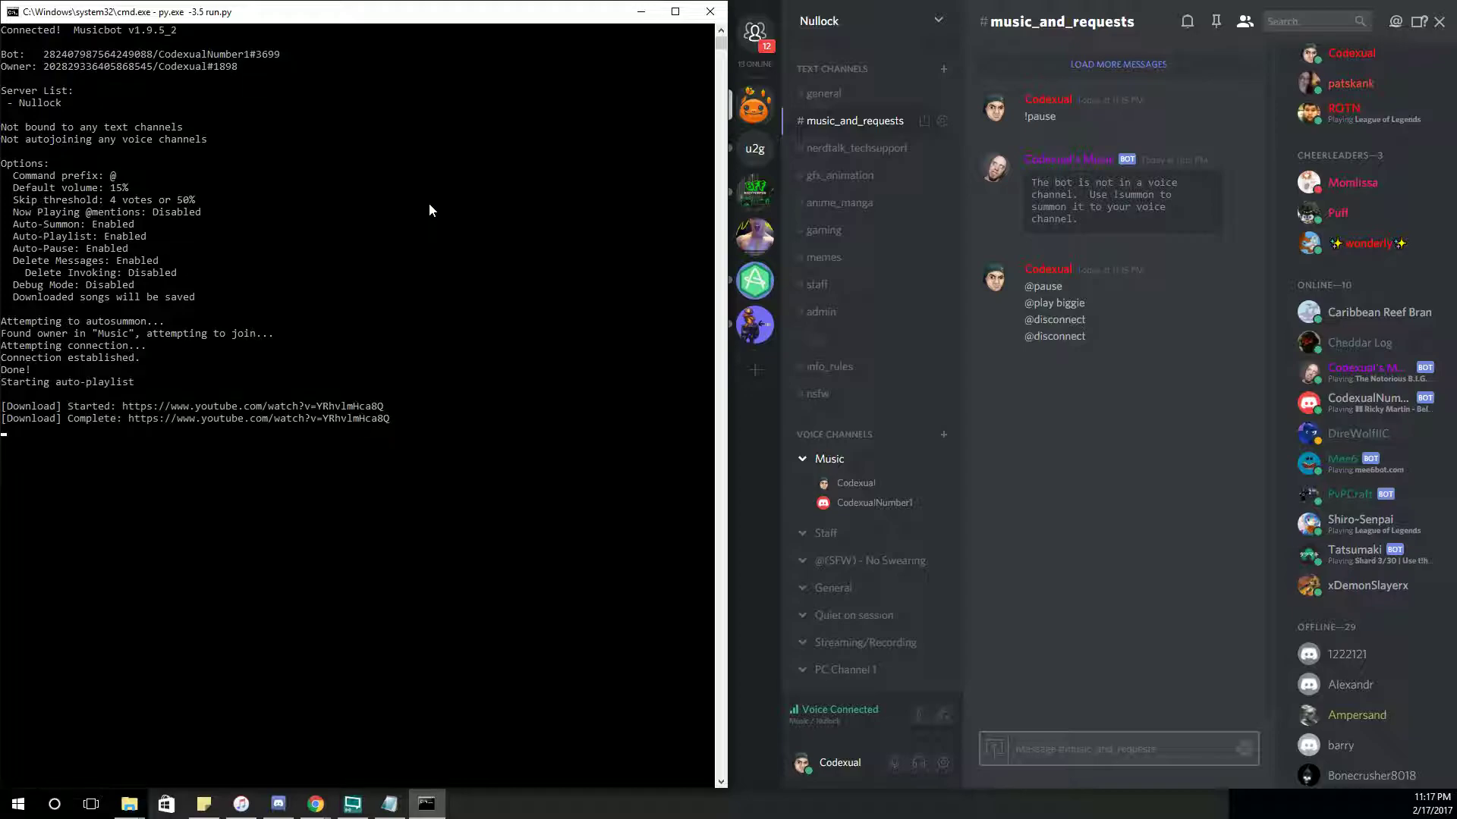
{"action": "left_click", "coordinate": [1076, 751]}
{"action": "type", "text": "@skip"}
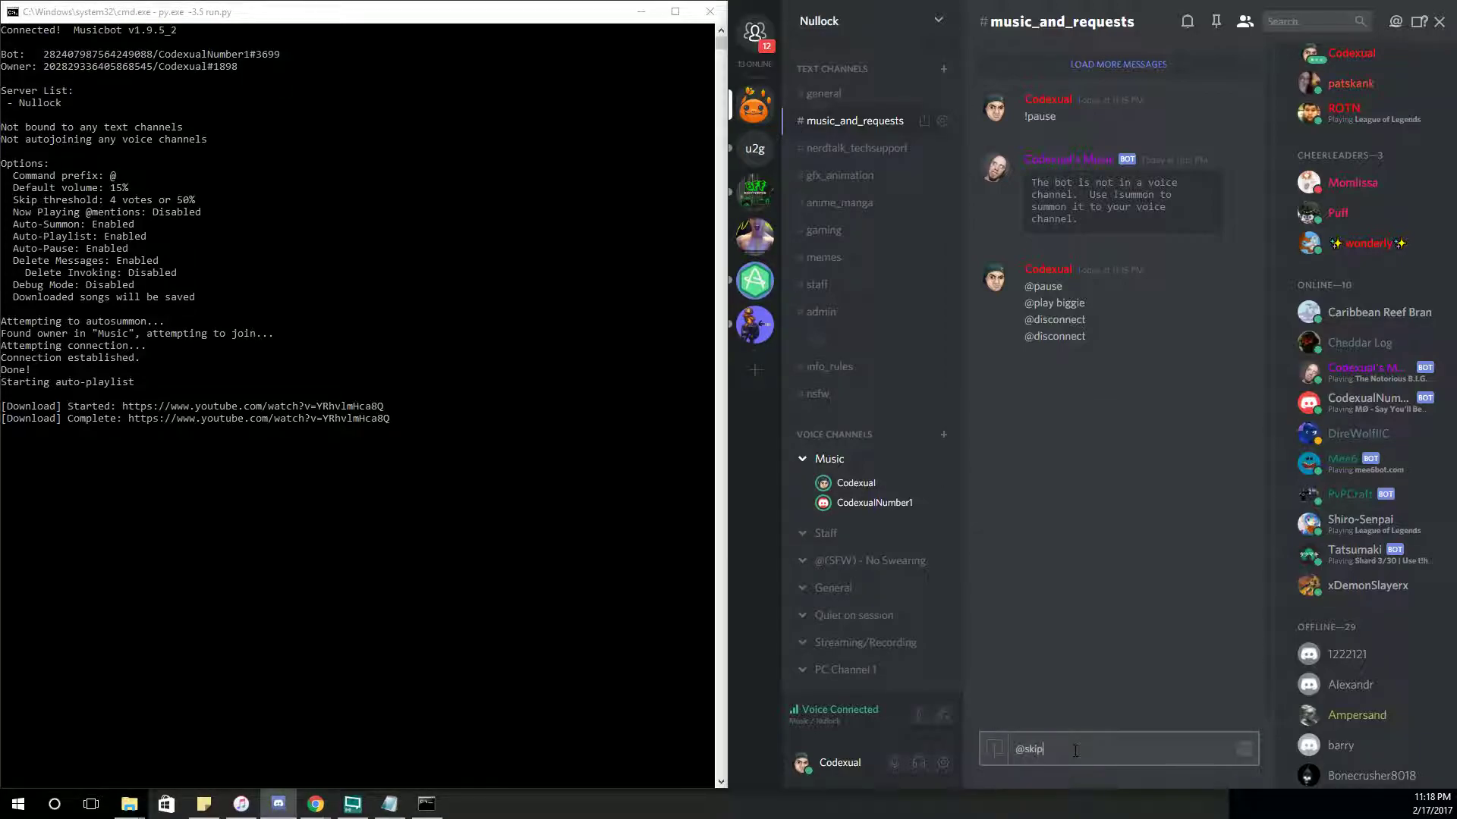
{"action": "key", "text": "Return"}
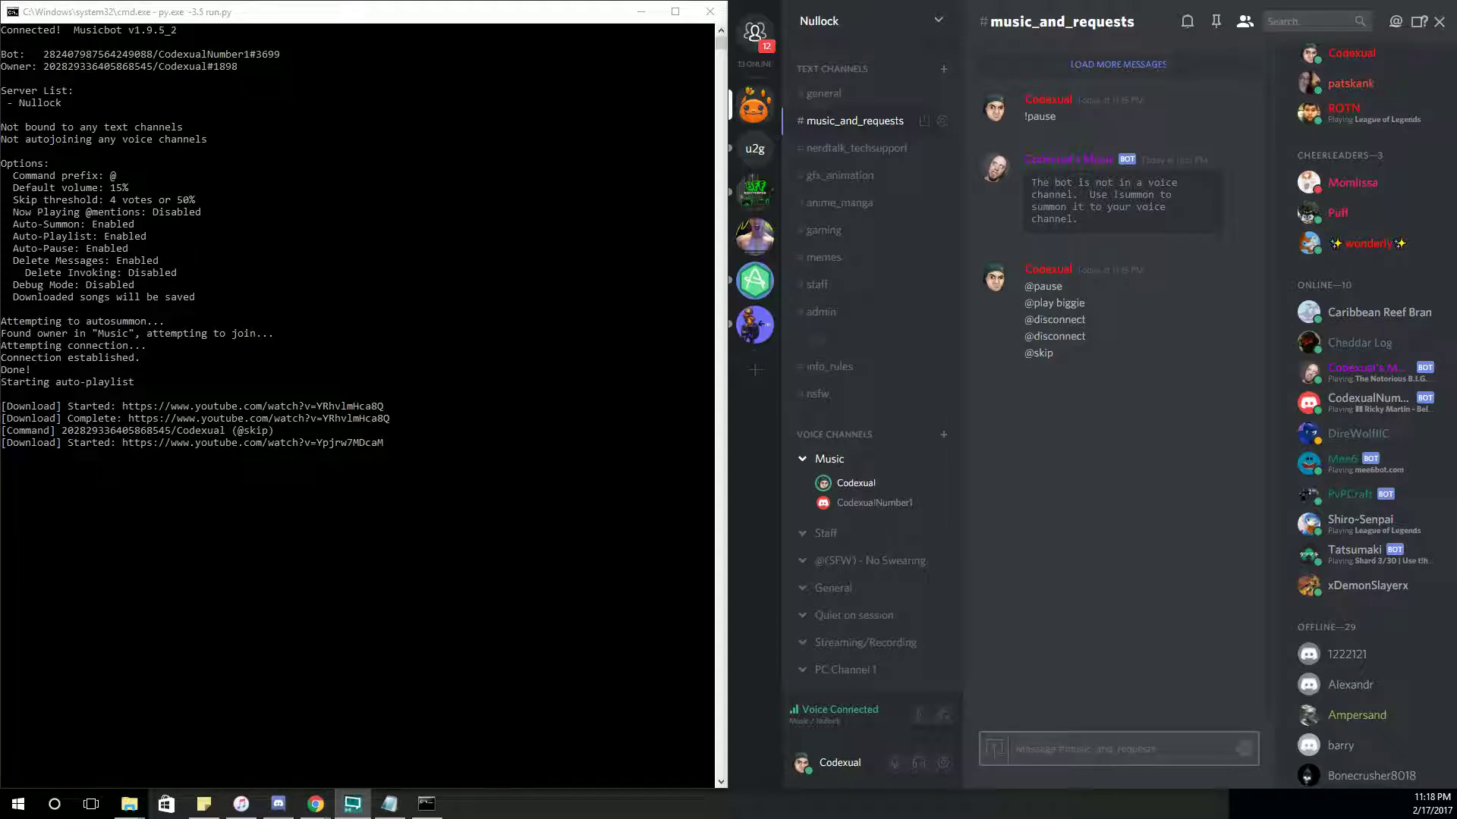
{"action": "left_click", "coordinate": [1039, 745]}
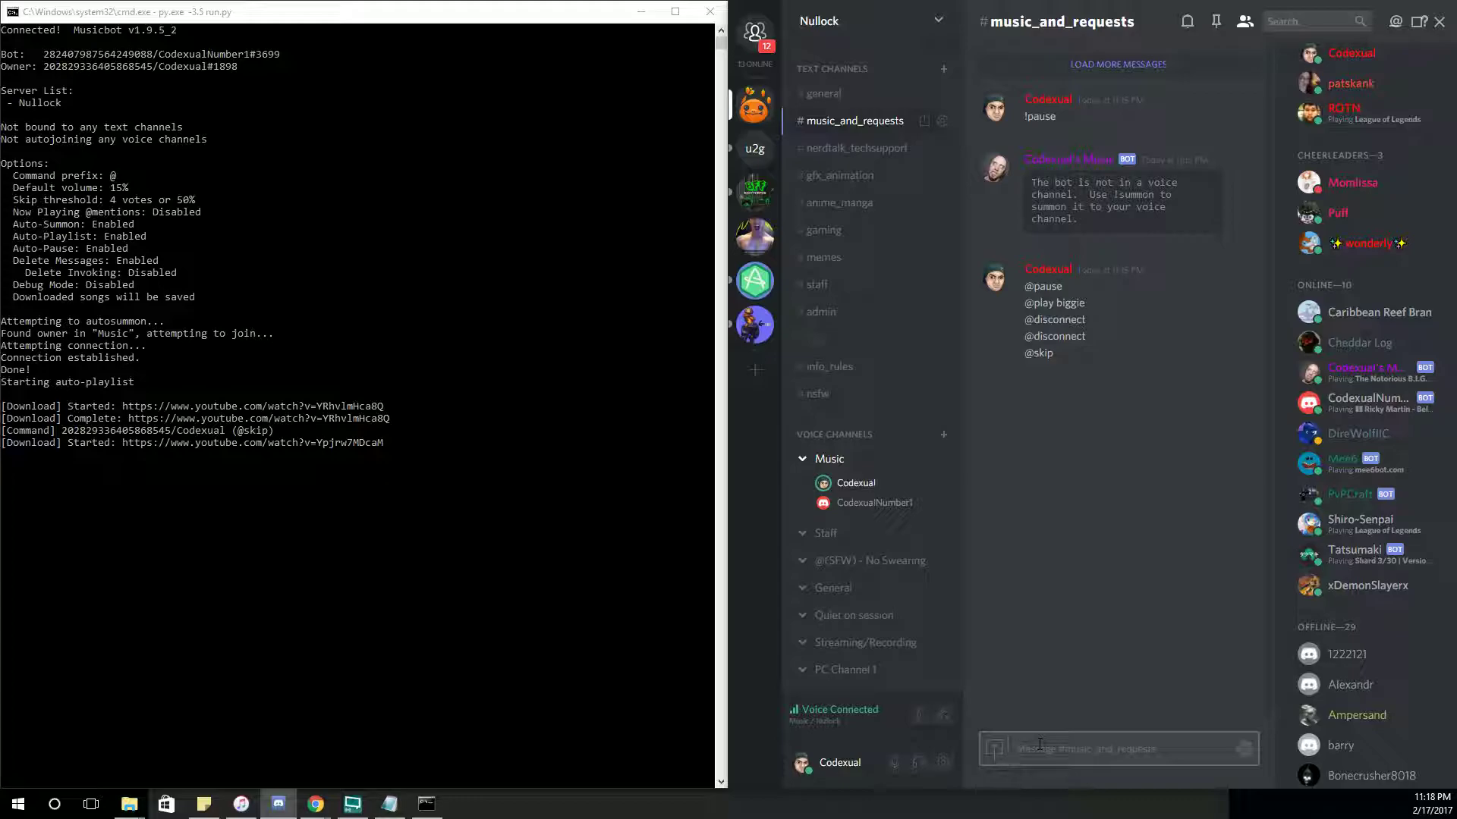
{"action": "type", "text": "@play biggie"}
{"action": "key", "text": "Return"}
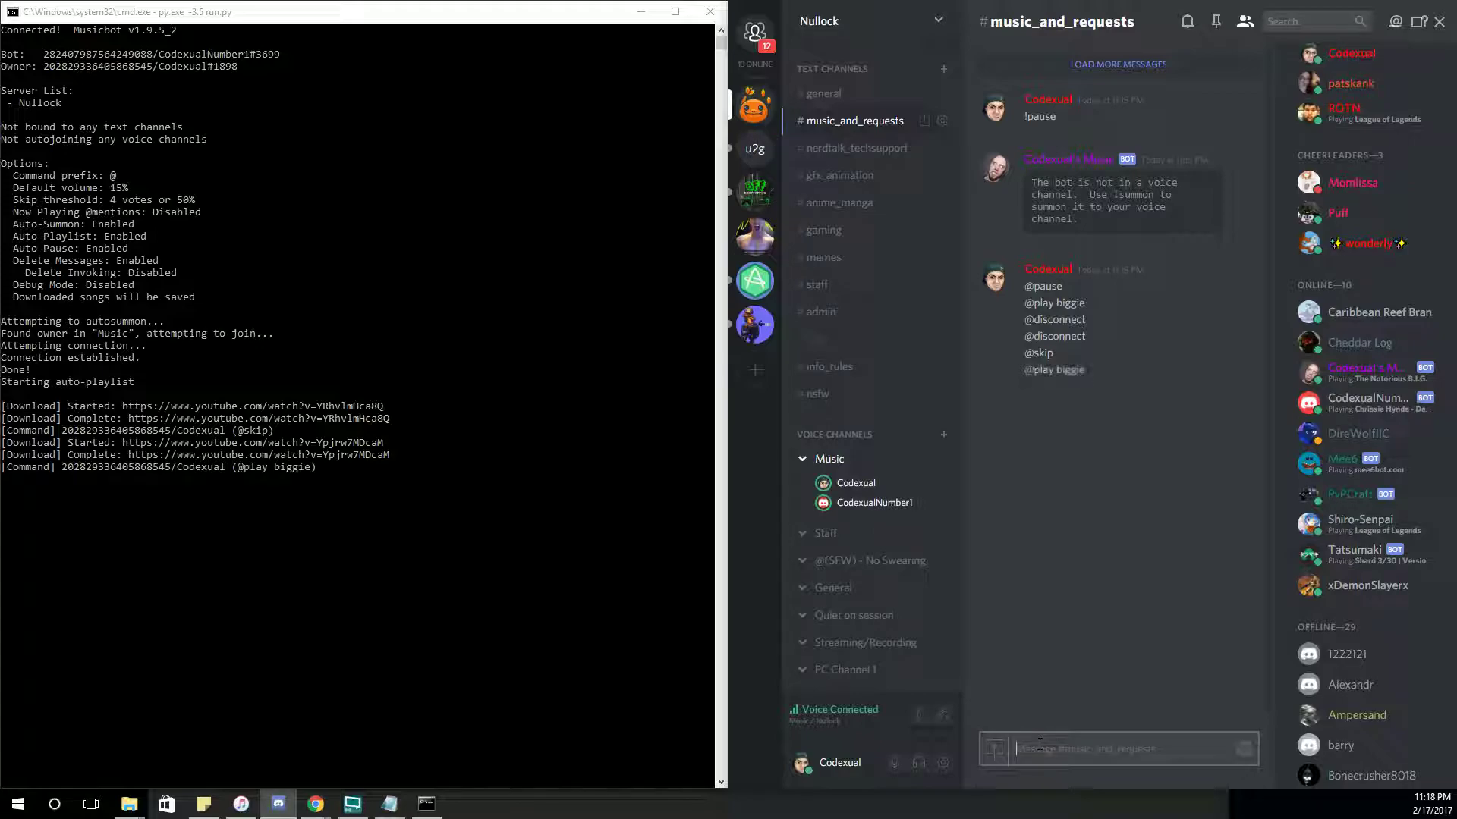
{"action": "type", "text": "@skip"}
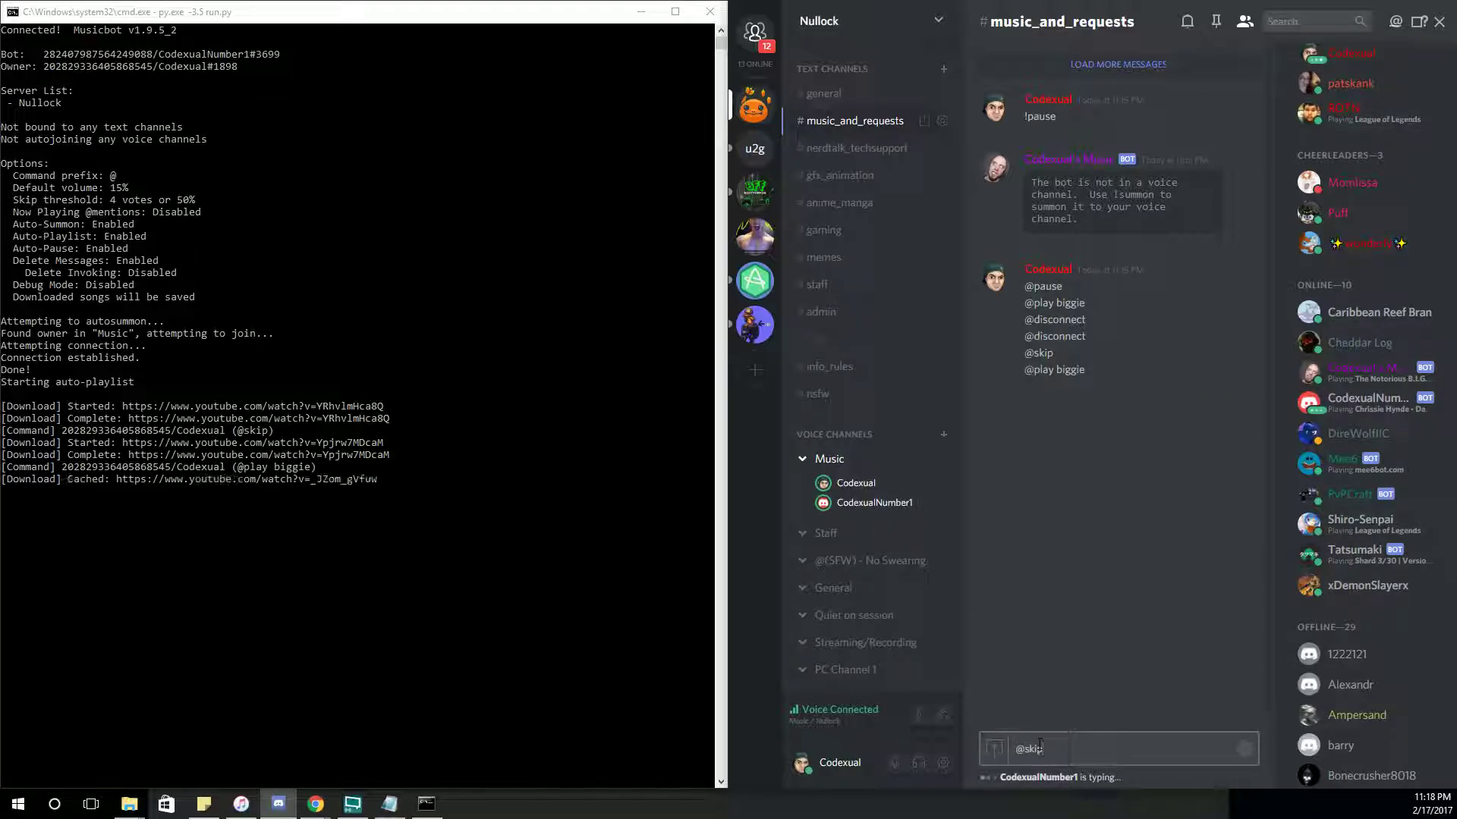
{"action": "key", "text": "Return"}
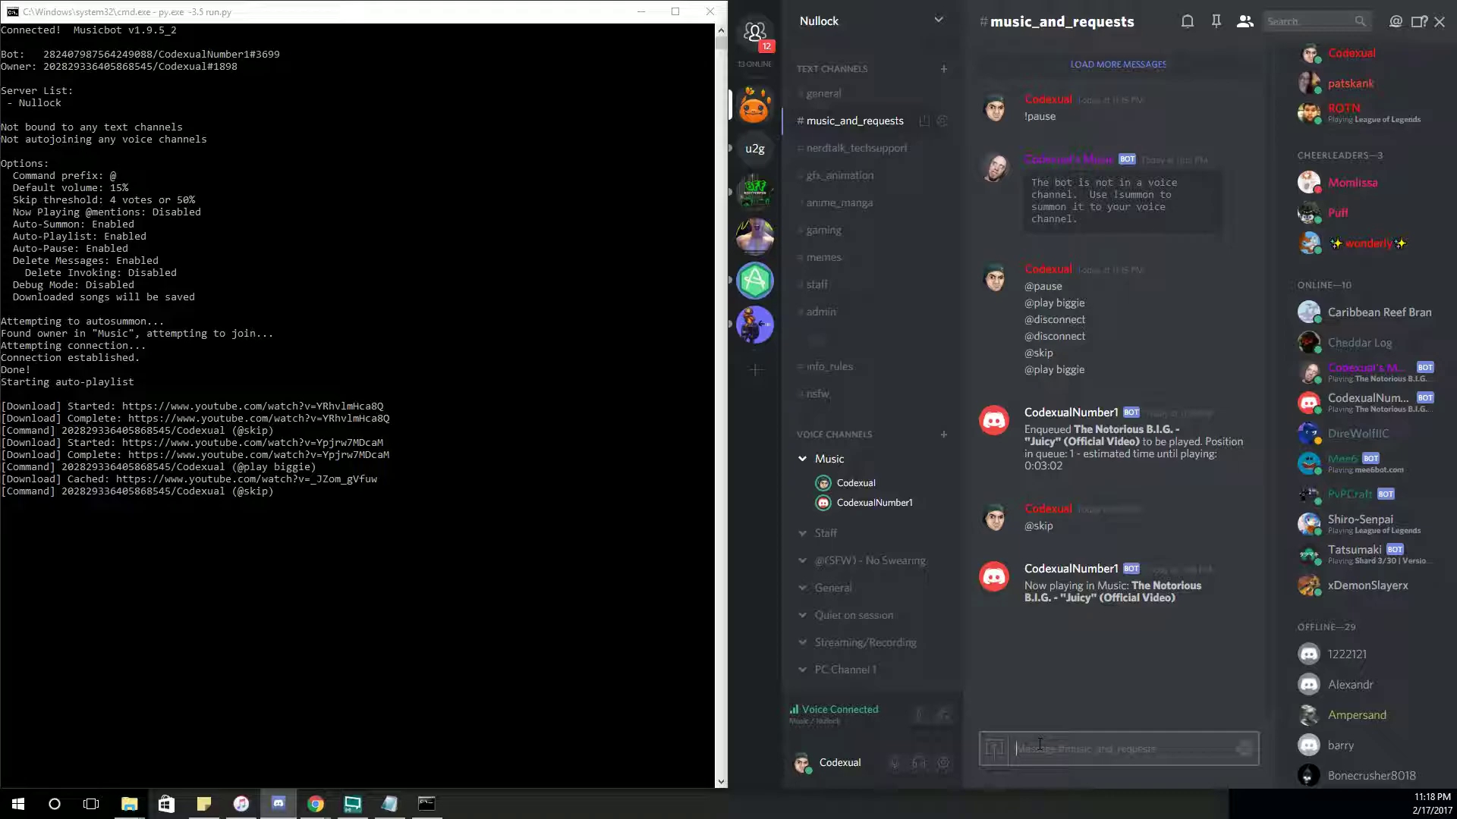
{"action": "type", "text": "@pause"}
{"action": "key", "text": "BackSpace"}
{"action": "key", "text": "BackSpace"}
{"action": "key", "text": "BackSpace"}
{"action": "key", "text": "BackSpace"}
{"action": "key", "text": "BackSpace"}
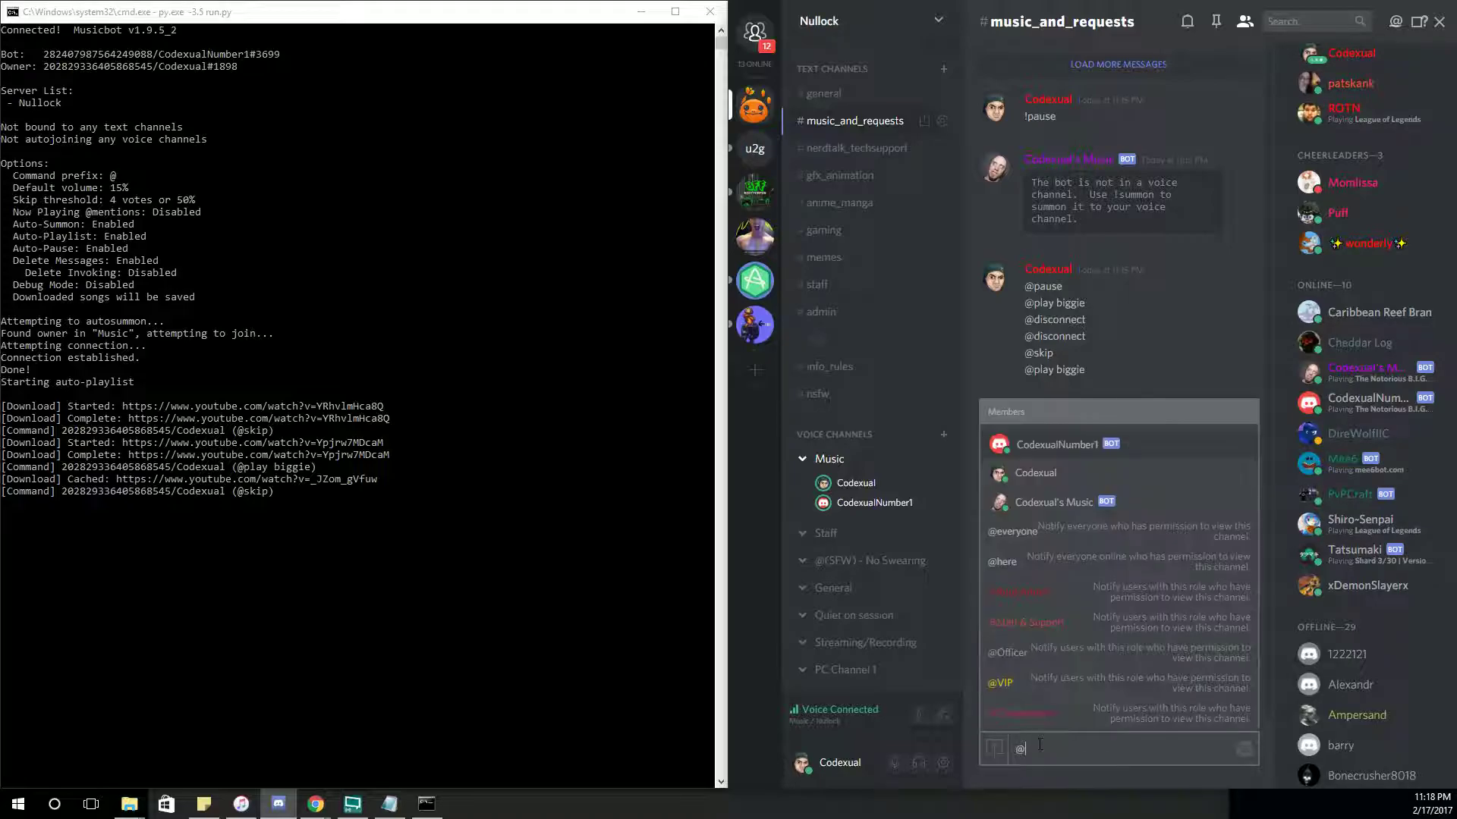
{"action": "type", "text": "volume"}
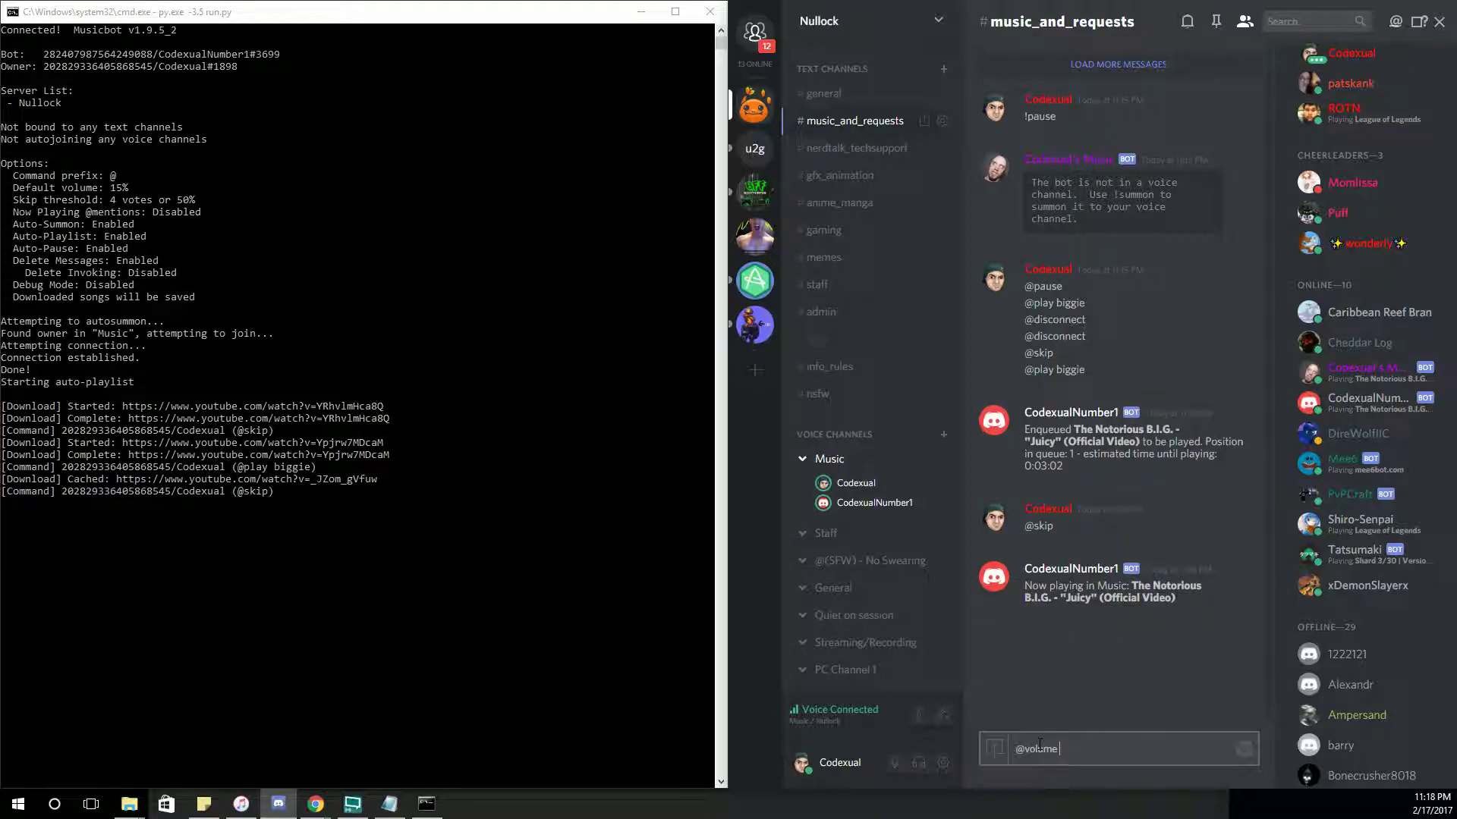
{"action": "type", "text": " 100"}
{"action": "key", "text": "Return"}
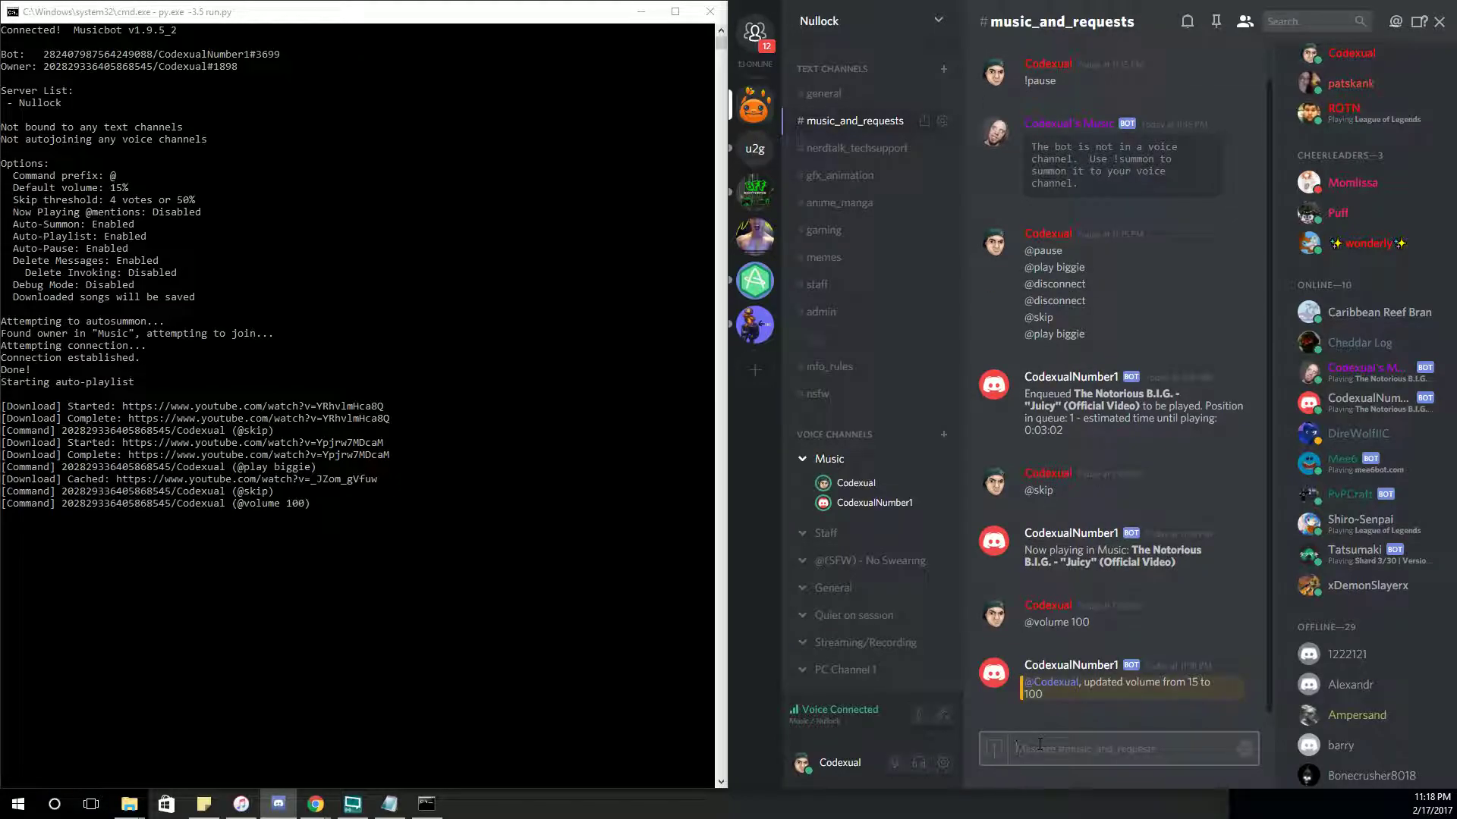
{"action": "type", "text": "@volume 15"}
{"action": "key", "text": "Return"}
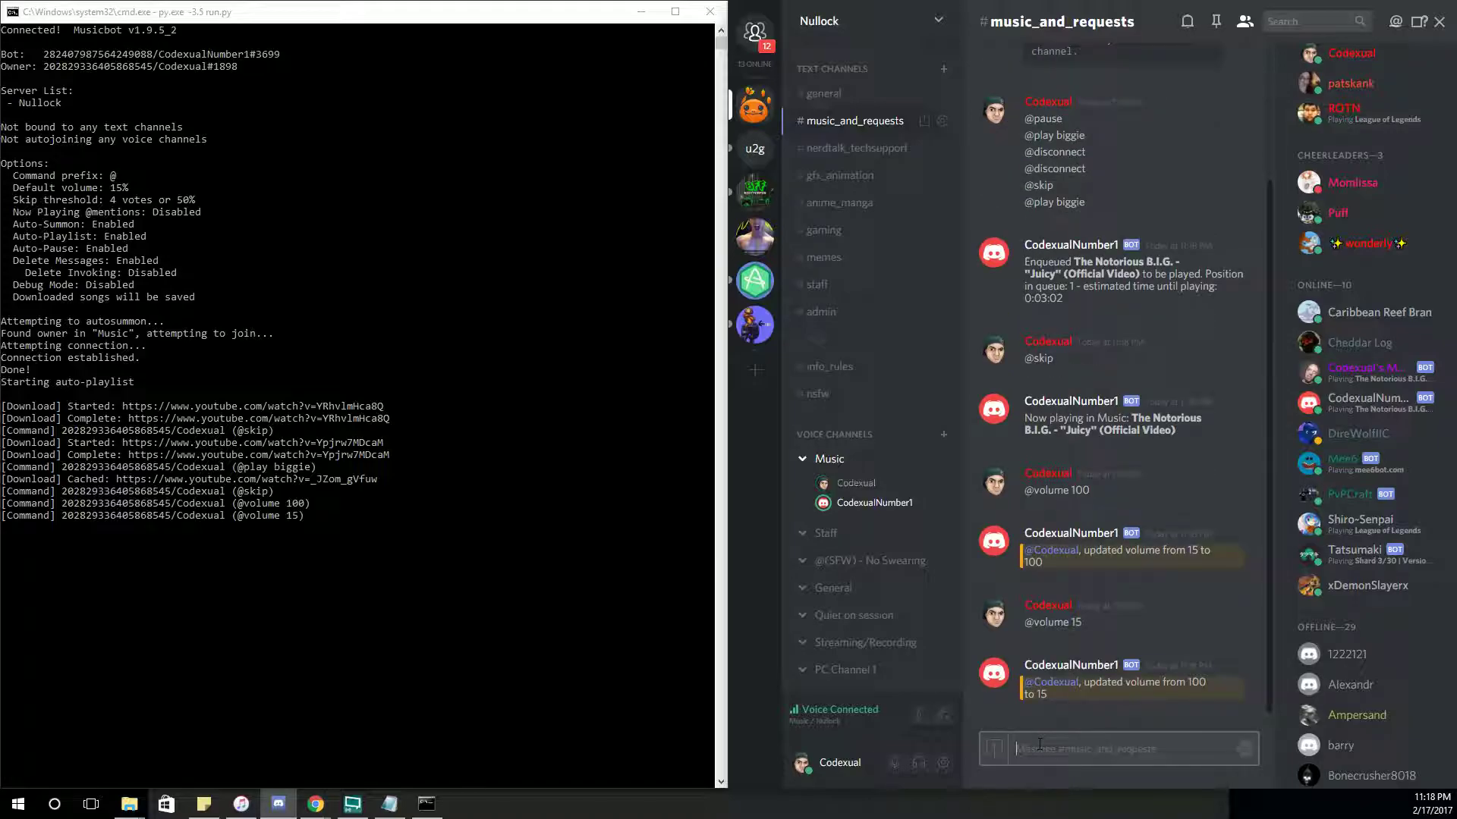
{"action": "type", "text": "@"}
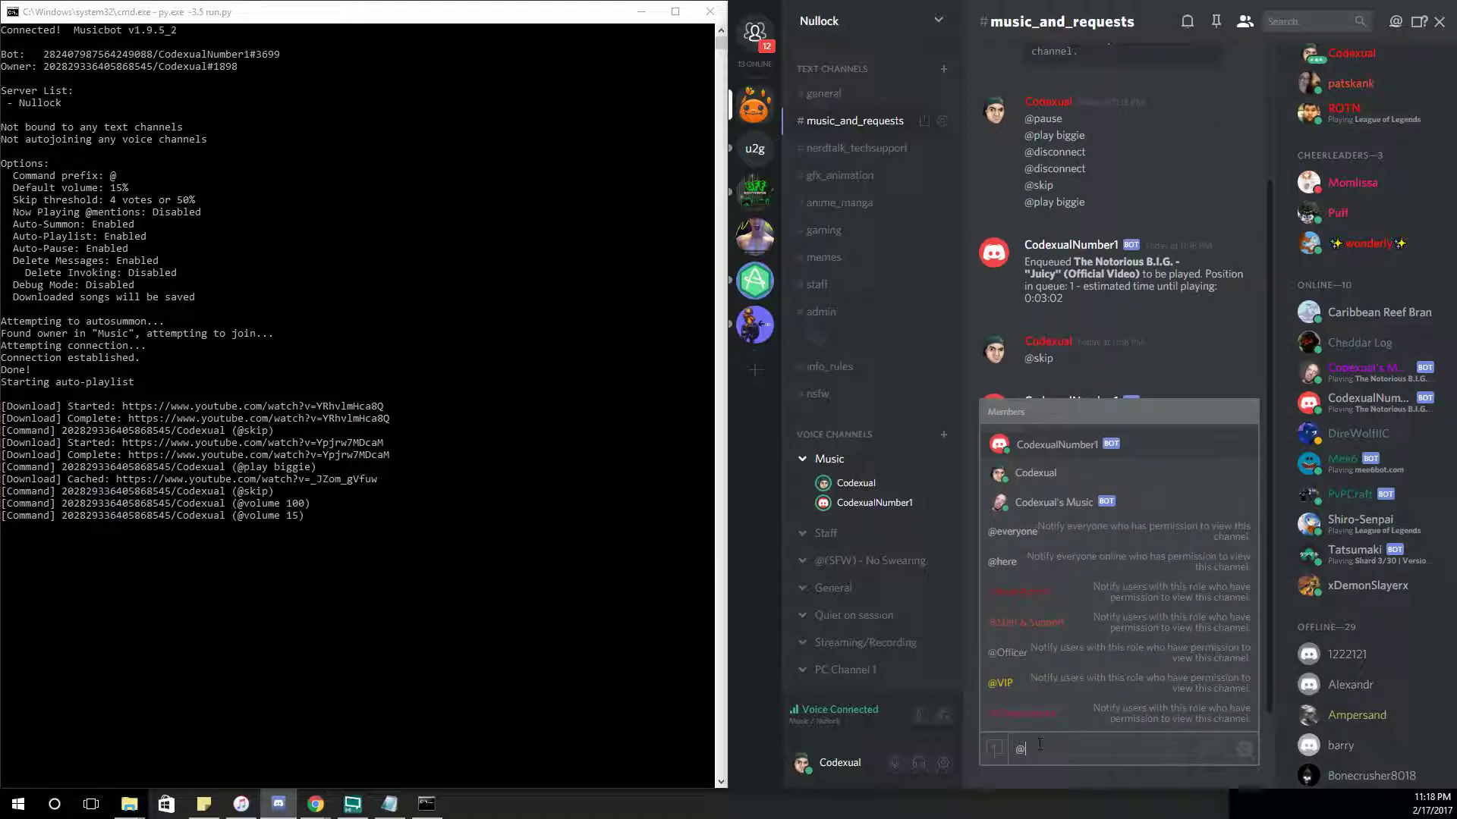
{"action": "type", "text": "disconnect"}
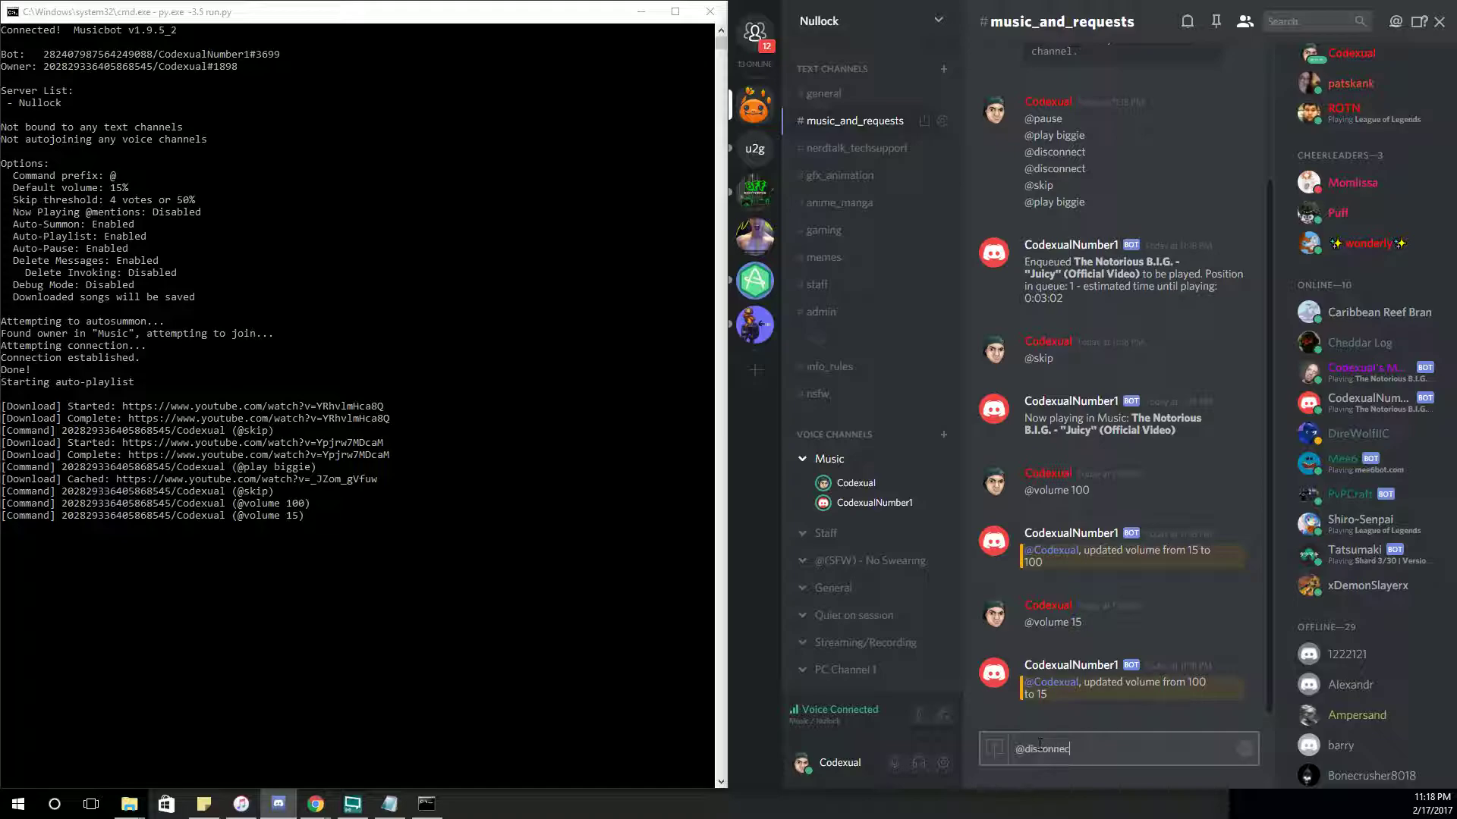
{"action": "key", "text": "Return"}
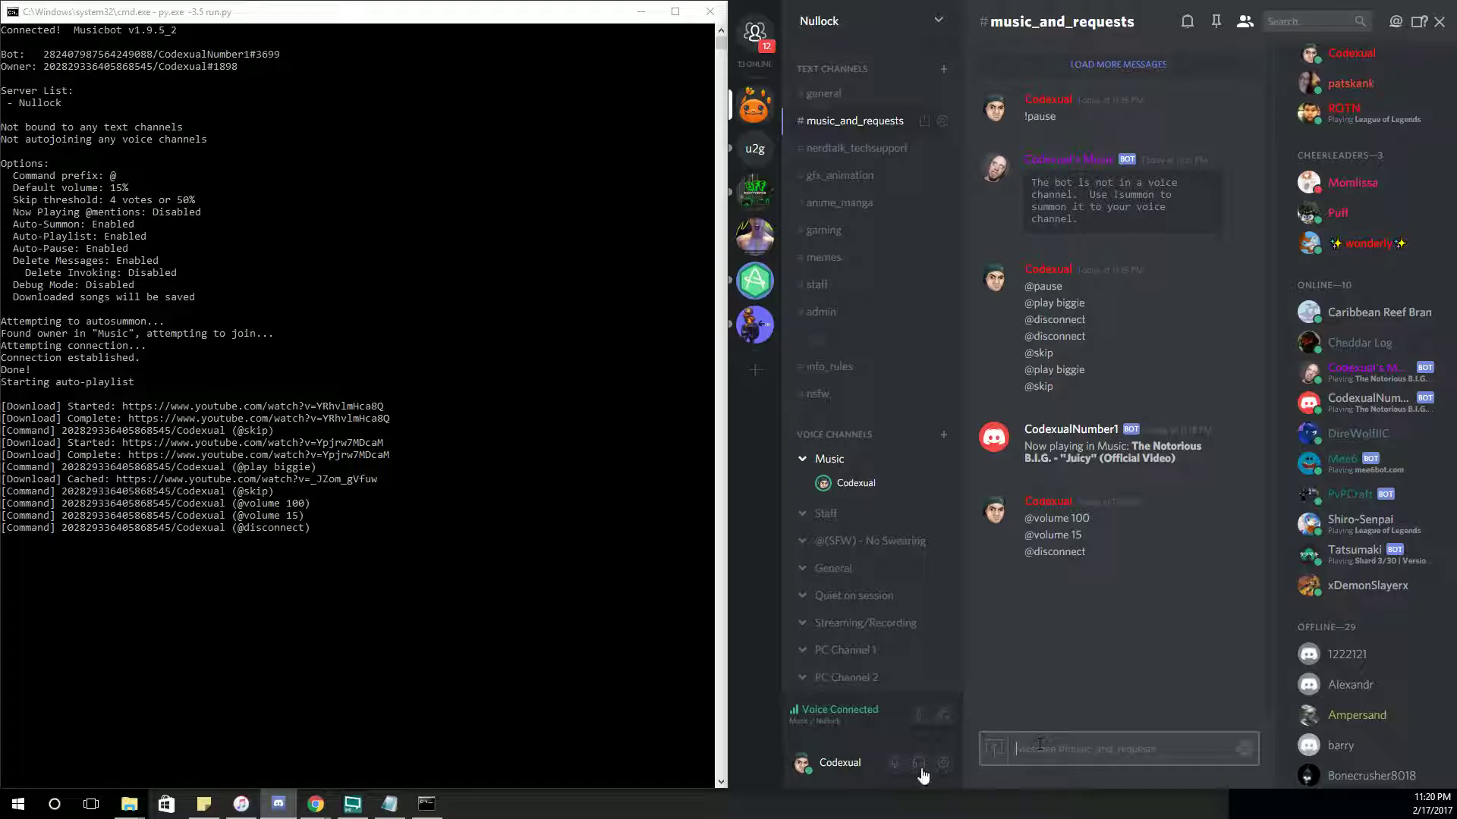
{"action": "left_click", "coordinate": [1039, 743]}
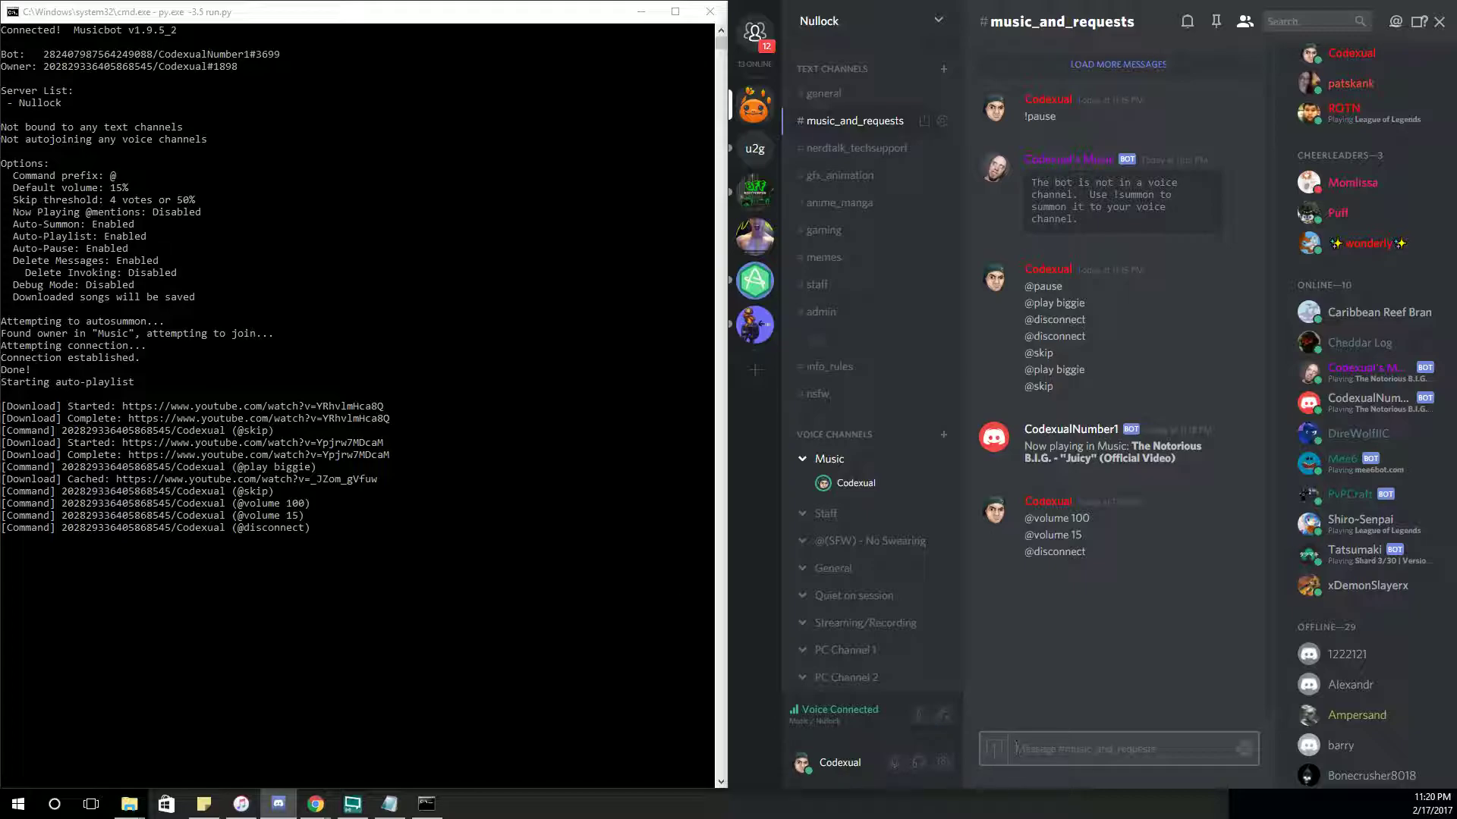